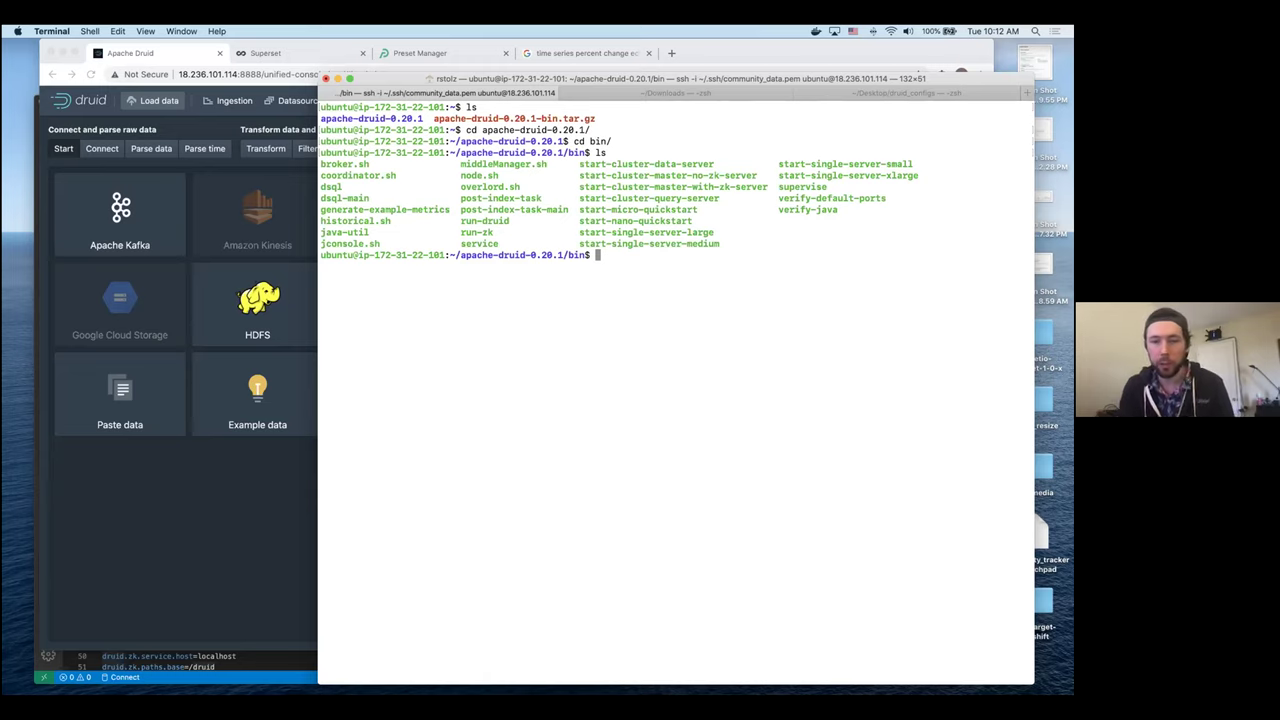
- Examine the Druid start scripts in the bin listing, such as the cluster, nano-quickstart and micro-quickstart ones
left_click_drag(580, 163, 631, 221)
left_click(707, 241)
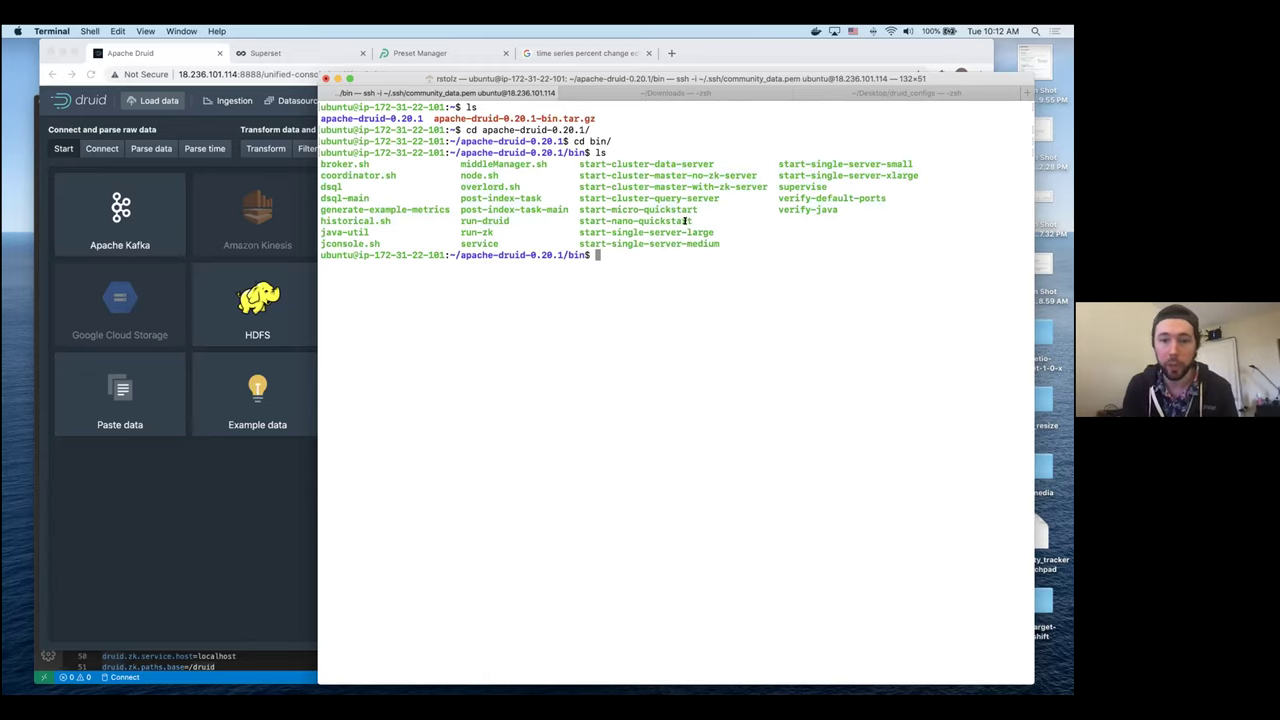
left_click_drag(579, 163, 672, 164)
left_click(621, 236)
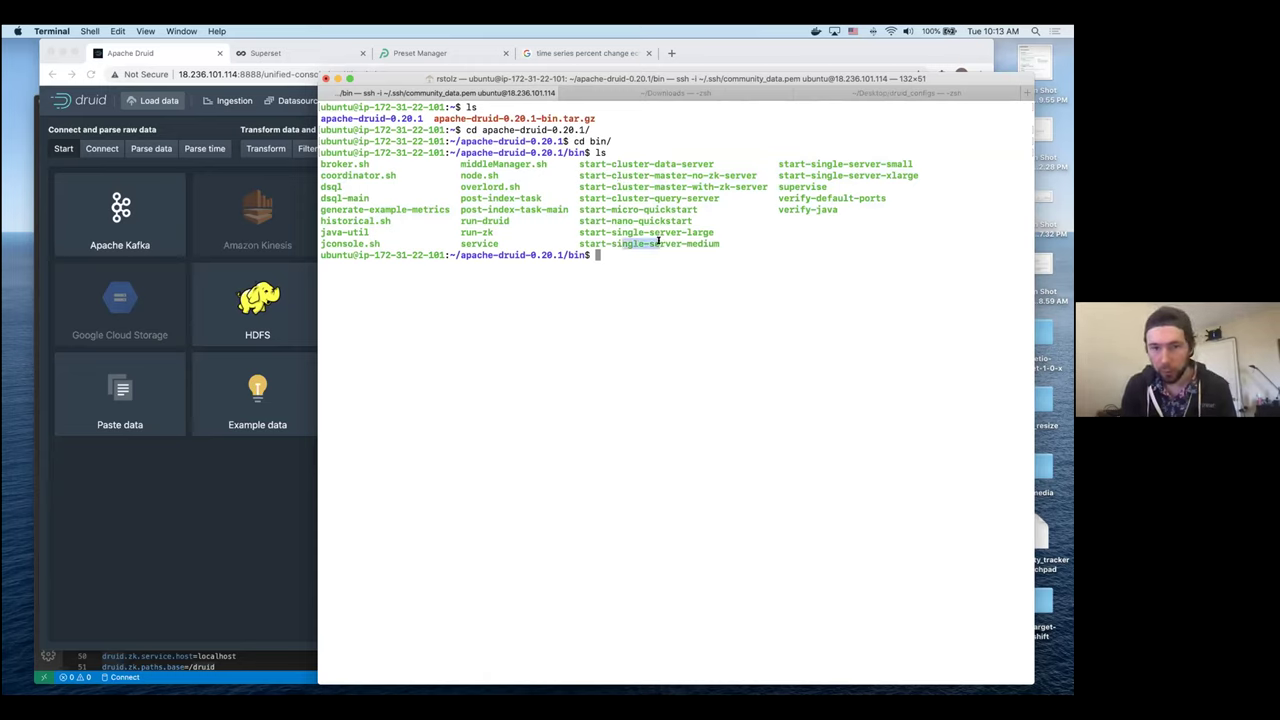
left_click_drag(687, 221, 579, 221)
left_click(607, 205)
left_click(694, 210)
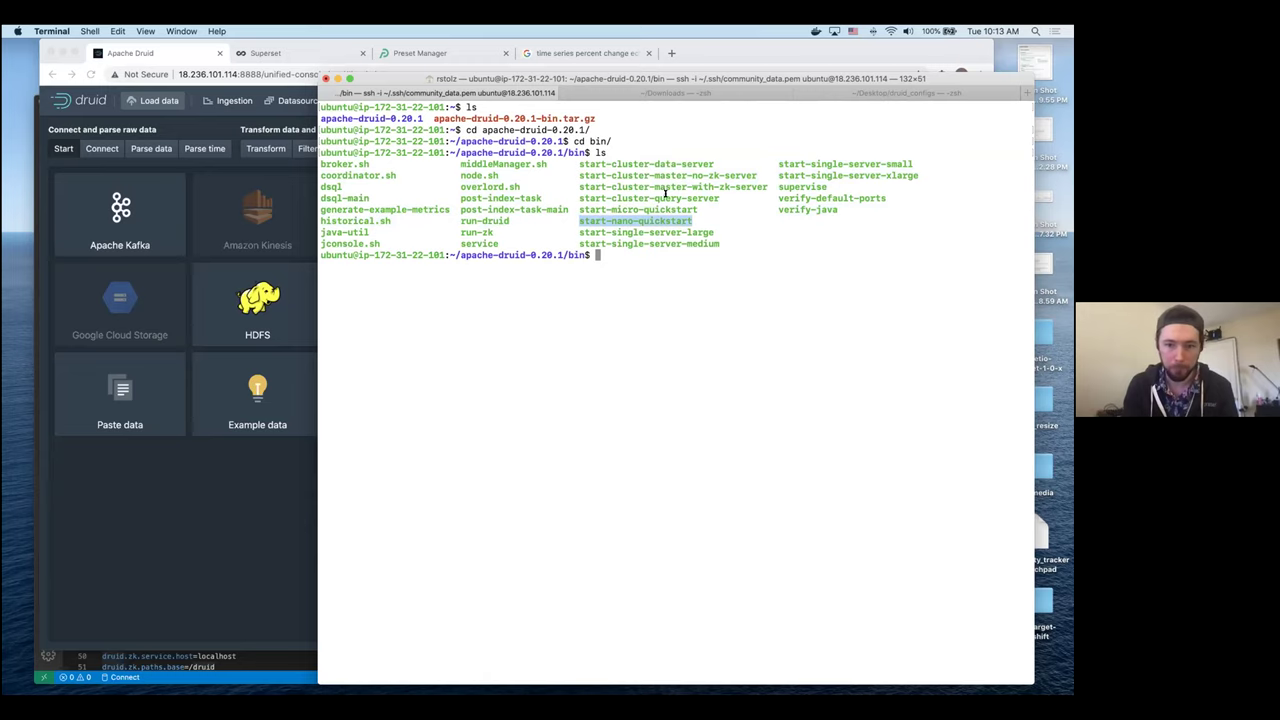
left_click(640, 221)
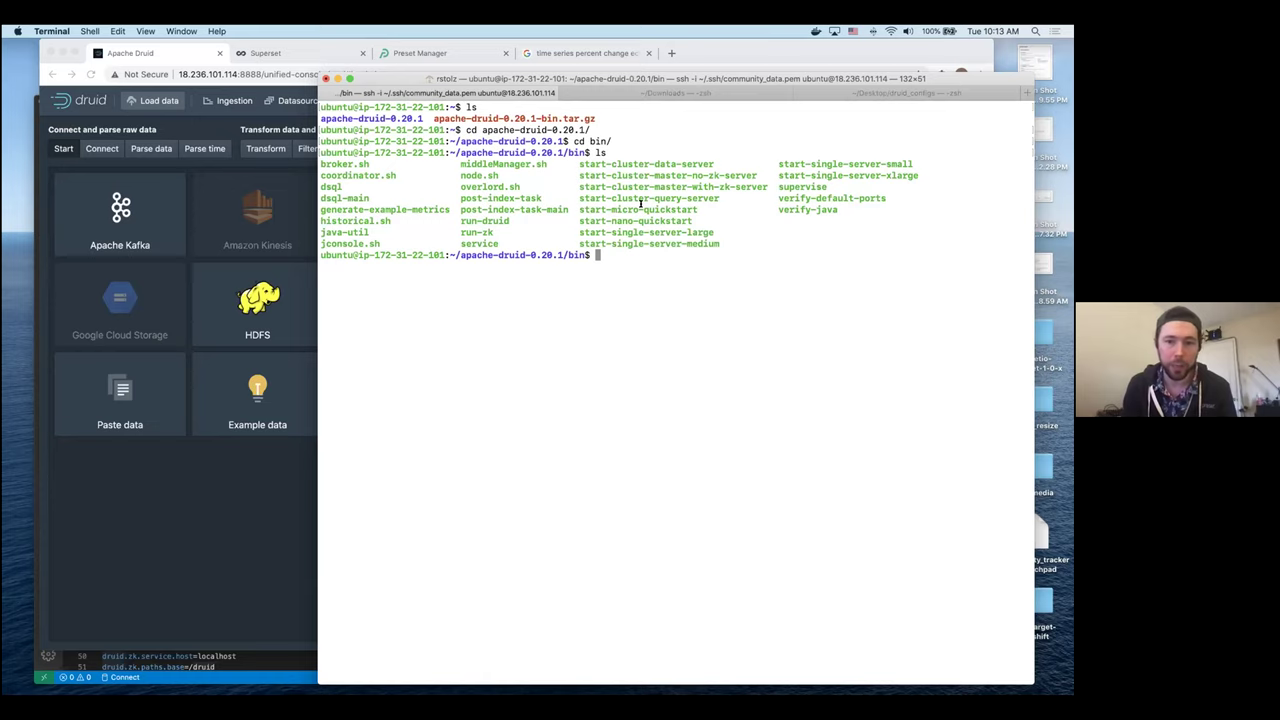
- Move up one directory from bin to the apache-druid-0.20.1 folder
type("cd")
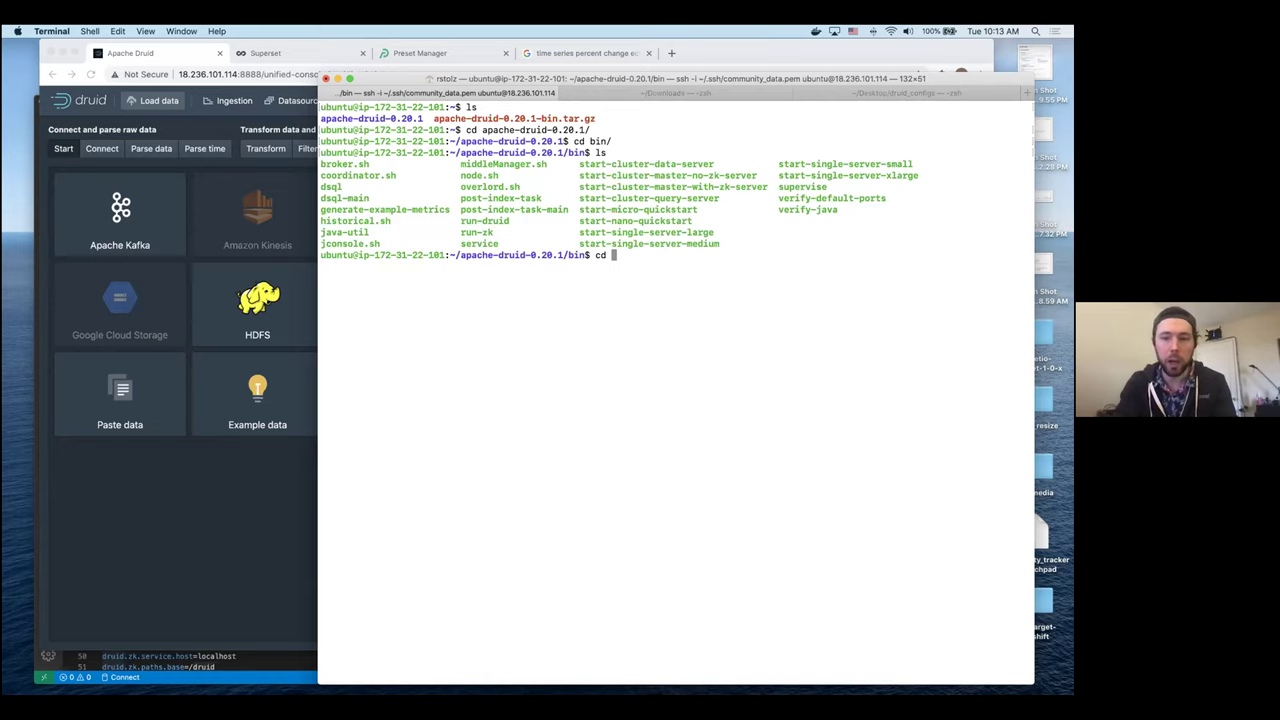
type("..")
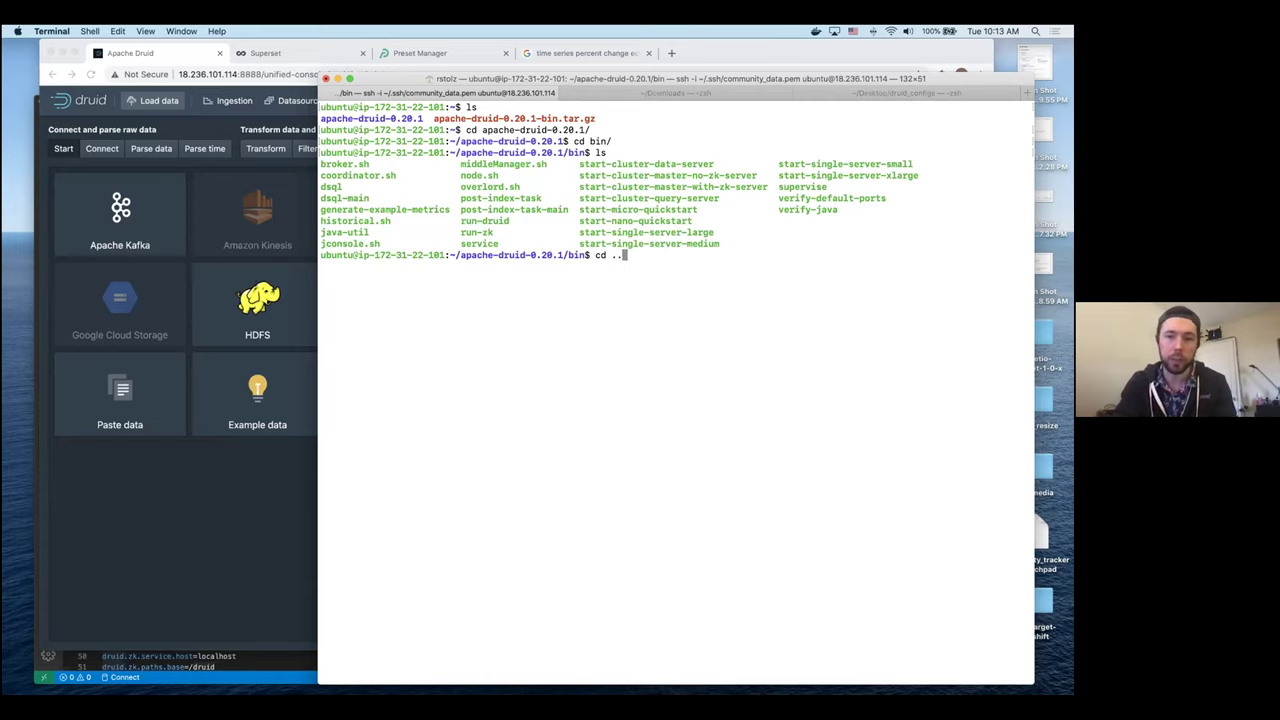
key("Return")
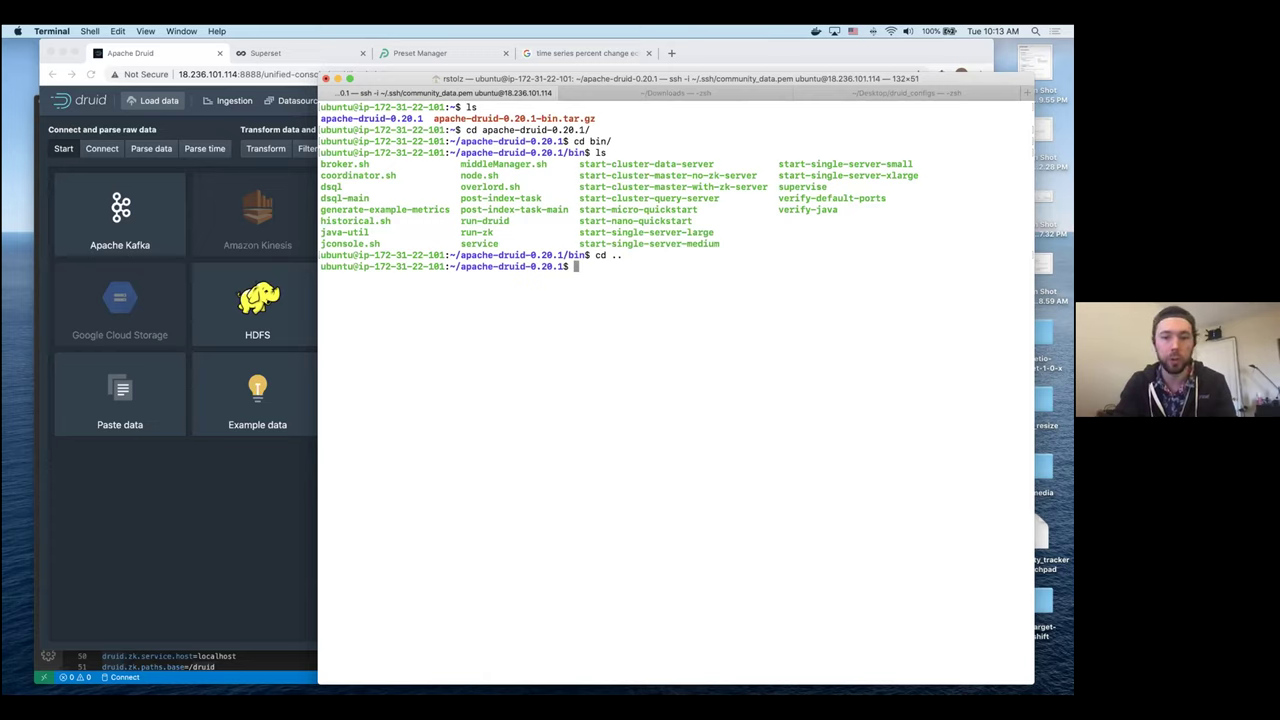
- Change the working directory to conf/druid/single-server/micro-quickstart/_common/
type("cd")
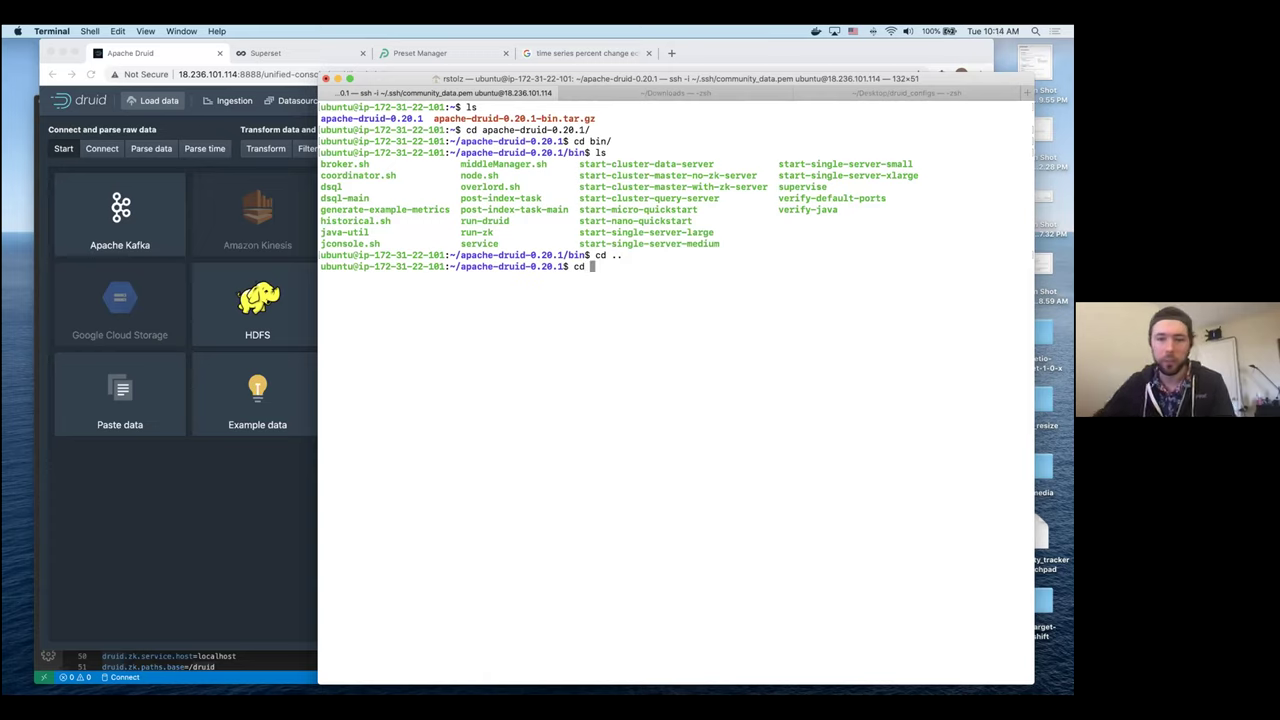
type("conf/druid/")
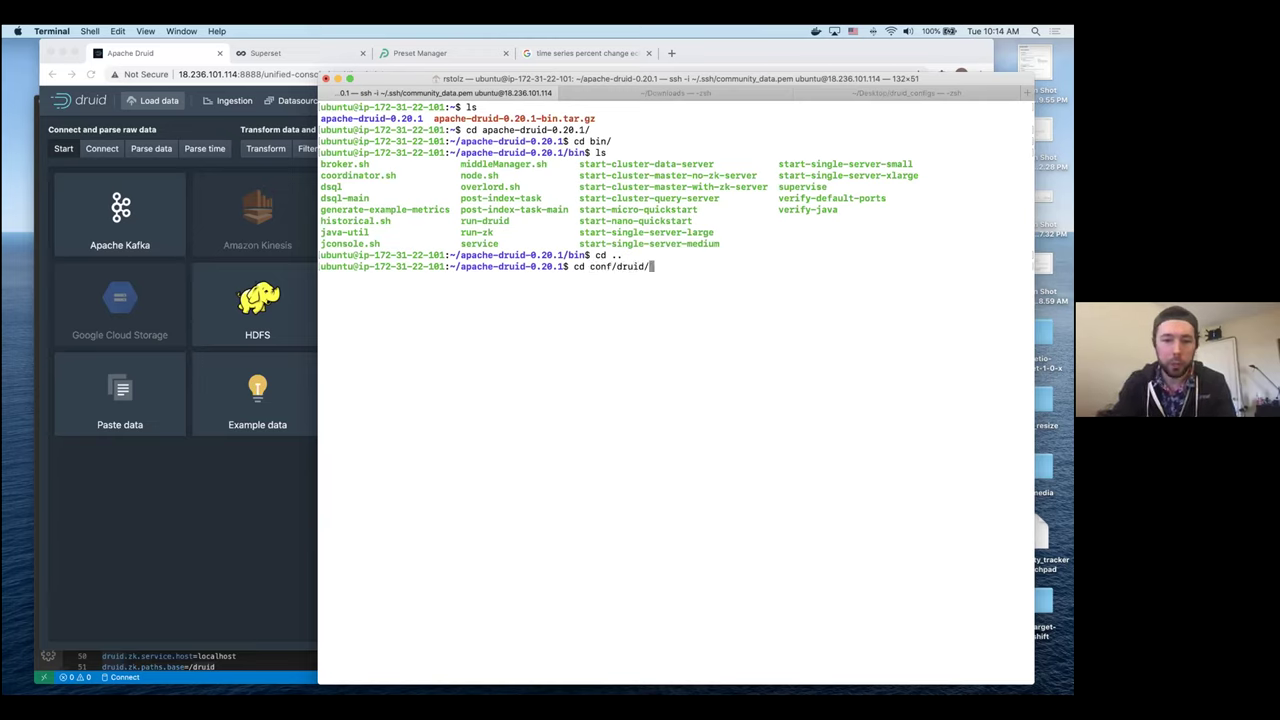
type("sing")
key("BackSpace")
key("BackSpace")
key("BackSpace")
key("BackSpace")
key("Tab")
key("Tab")
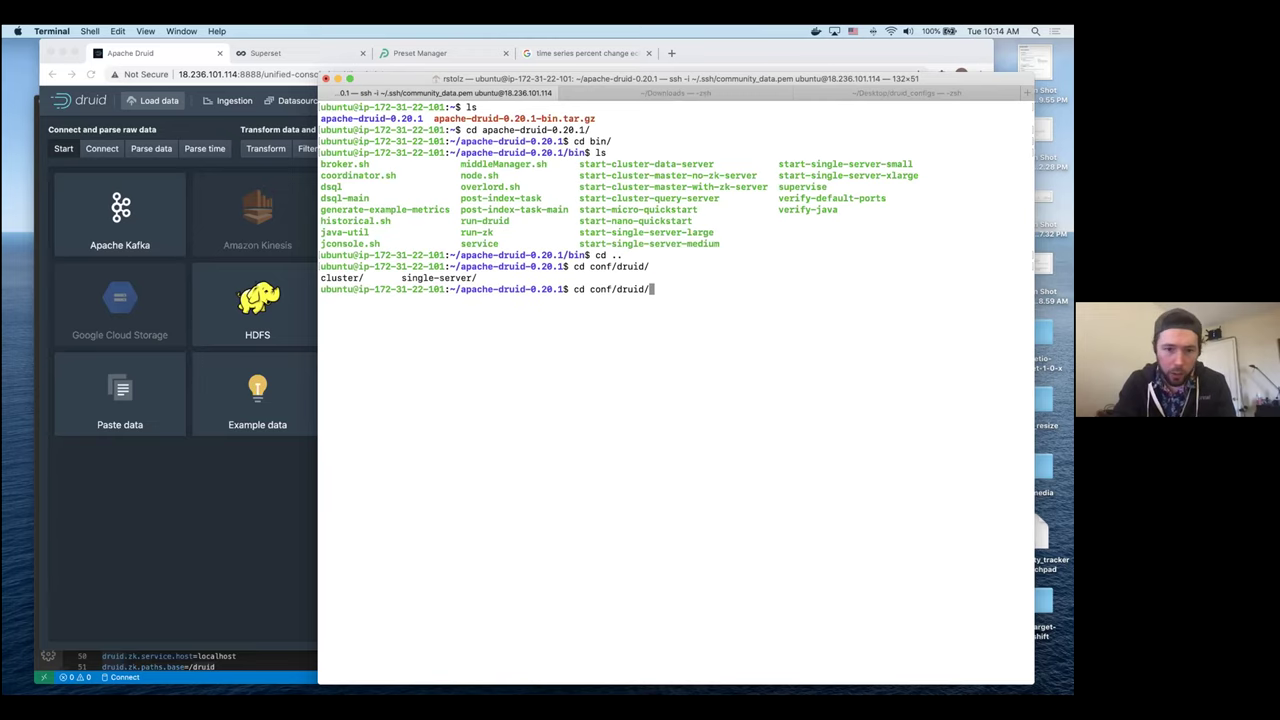
type("s")
key("Tab")
type("m")
key("Tab")
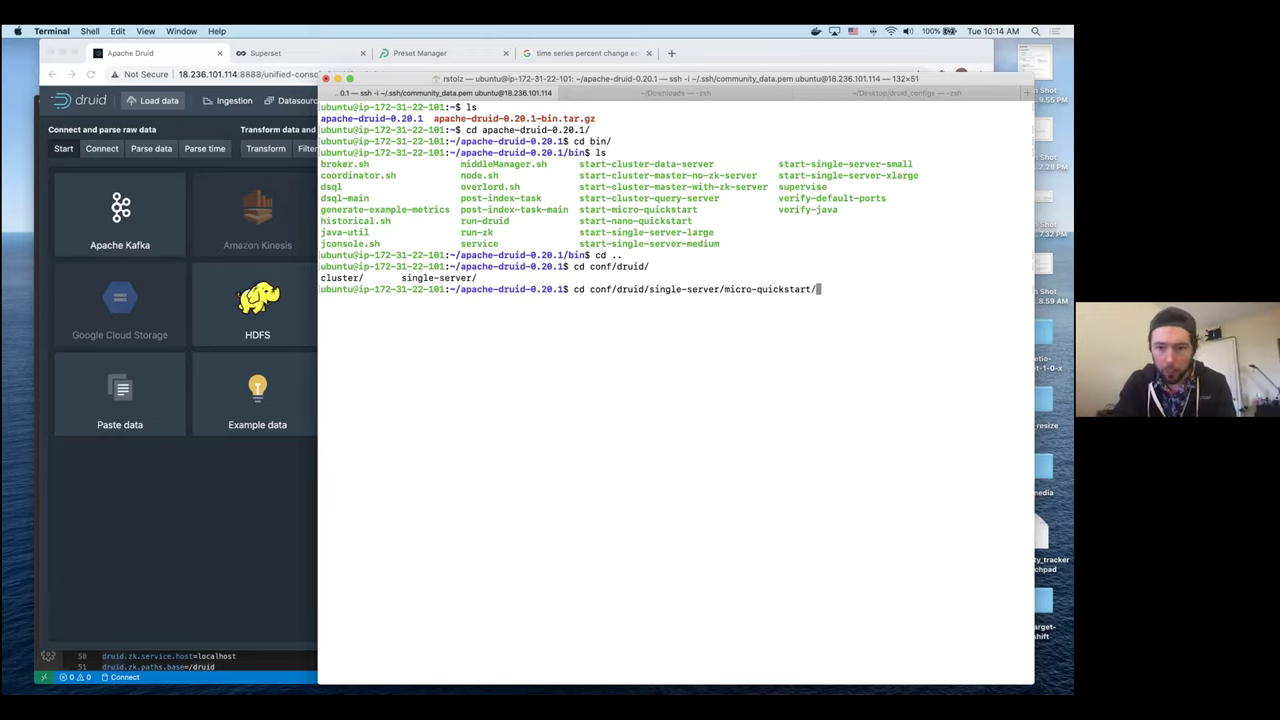
type("_c")
key("Tab")
key("Return")
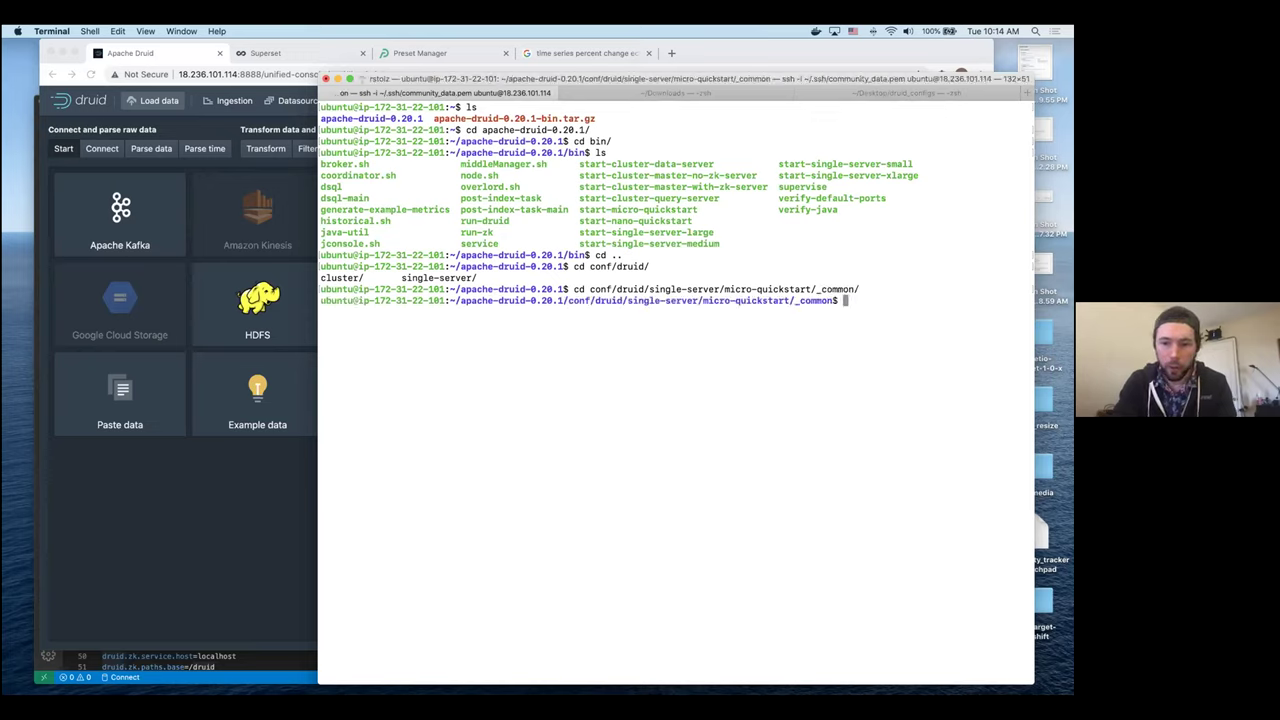
- List the _common folder's files and open common.runtime.properties in nano
type("ls")
key("Return")
type("nano c")
key("Tab")
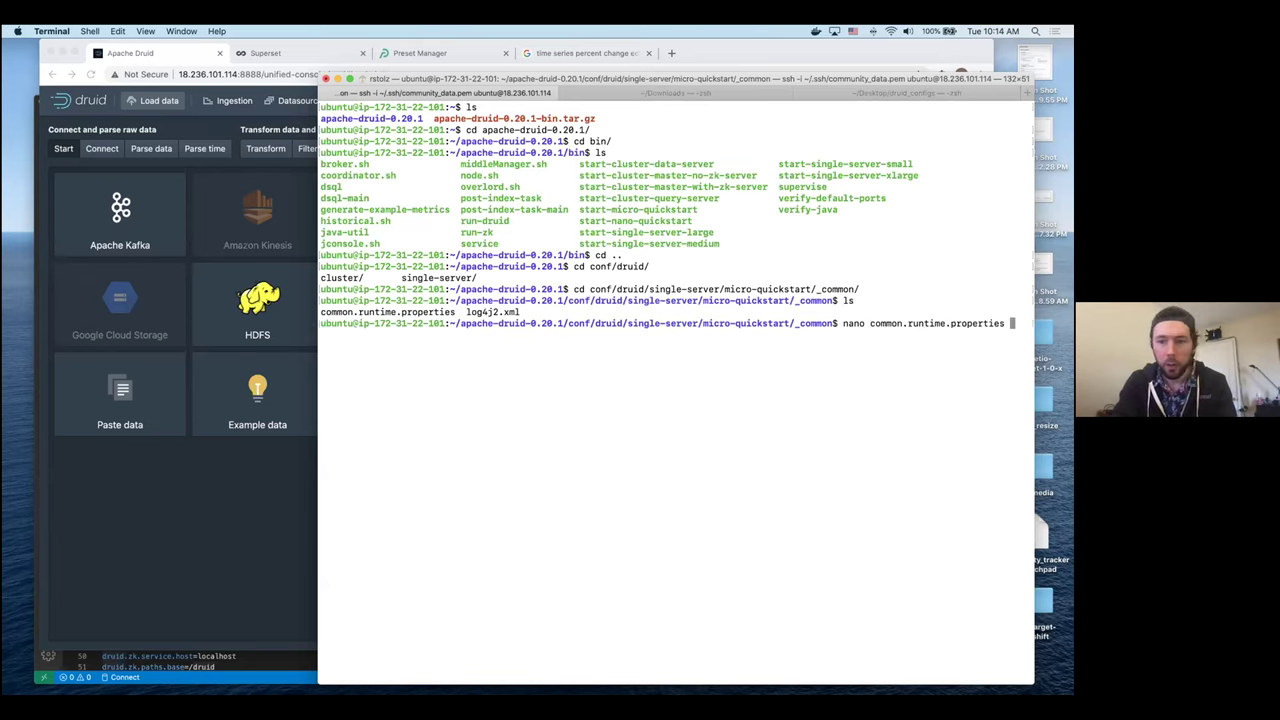
key("Return")
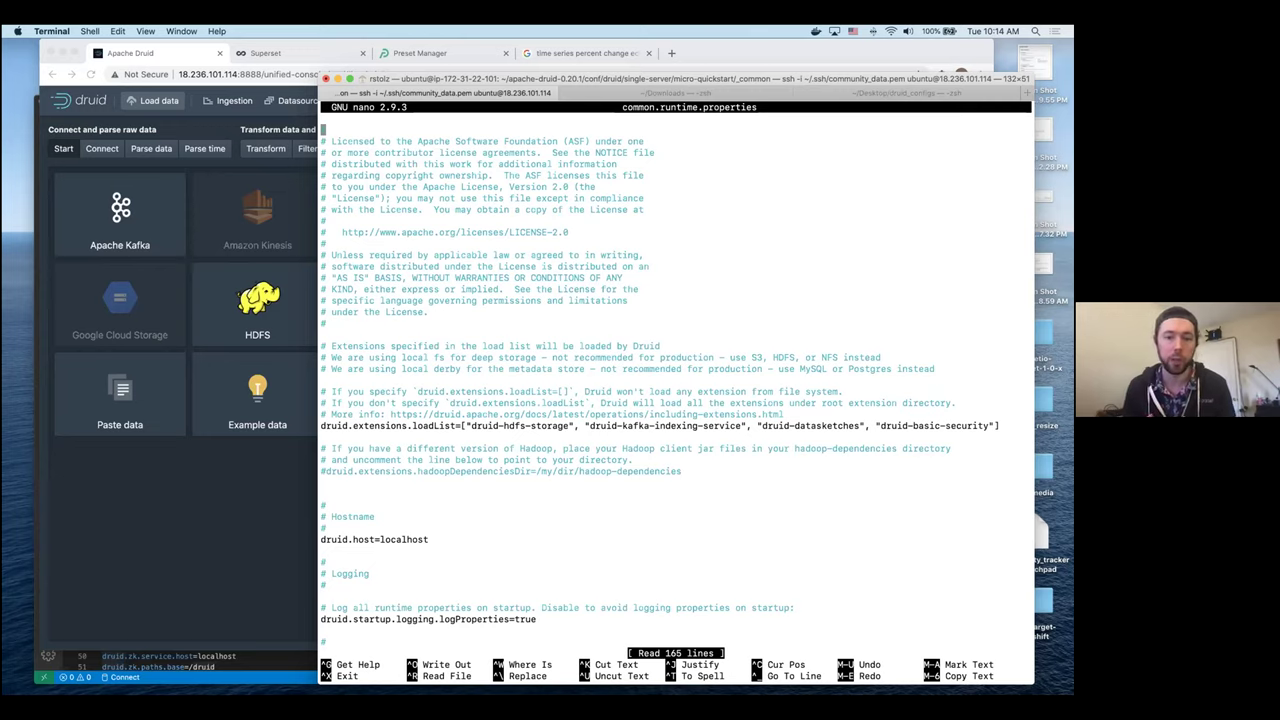
- Highlight the "druid-basic-security" entry in the druid.extensions.loadList line
left_click(874, 424, "shift")
left_click(876, 425)
left_click_drag(871, 425, 991, 425)
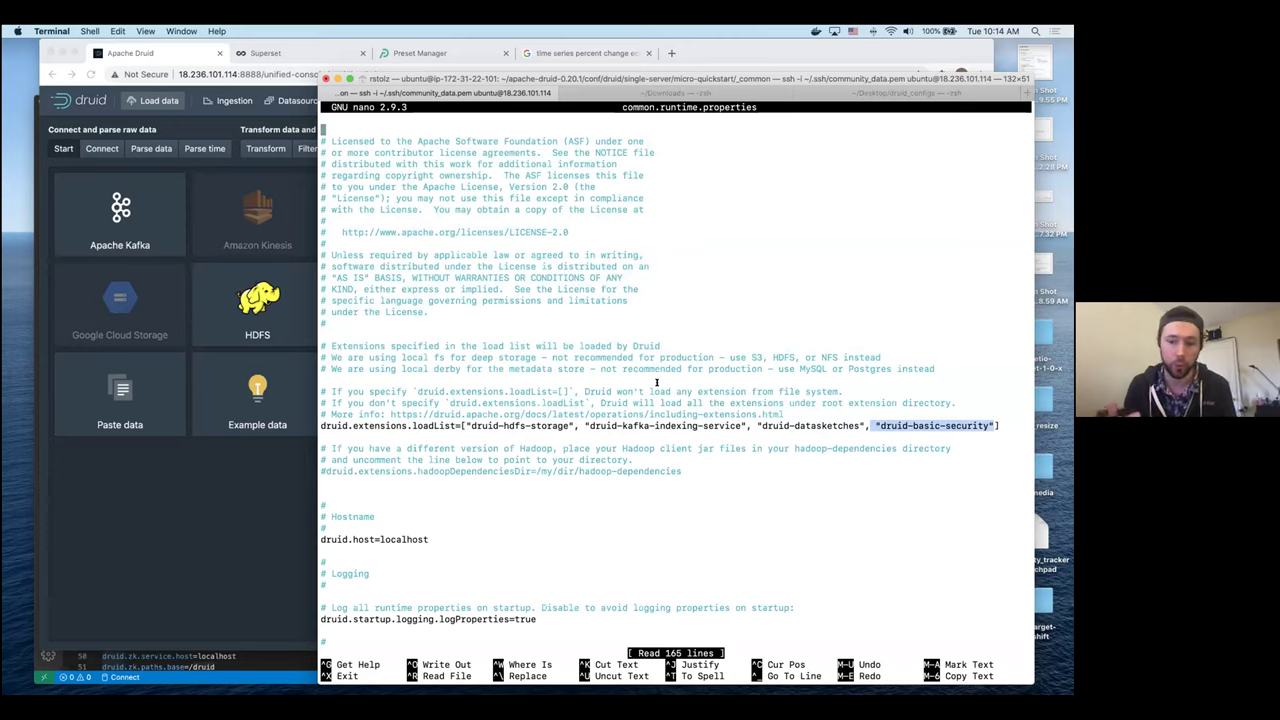
left_click(922, 425)
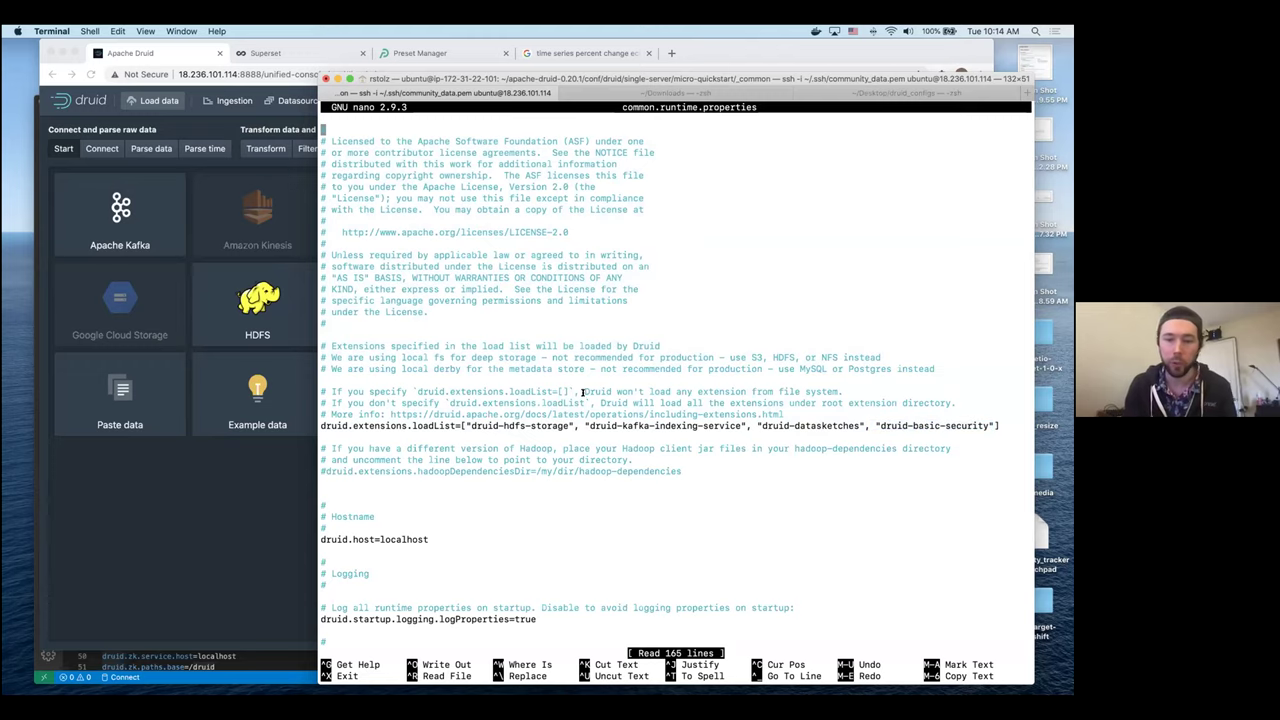
- Find the Authentication section near the end of the properties file and highlight its MyBasicMetadataAuthenticator settings
scroll(430, 395, "down", 5)
scroll(430, 395, "down", 2)
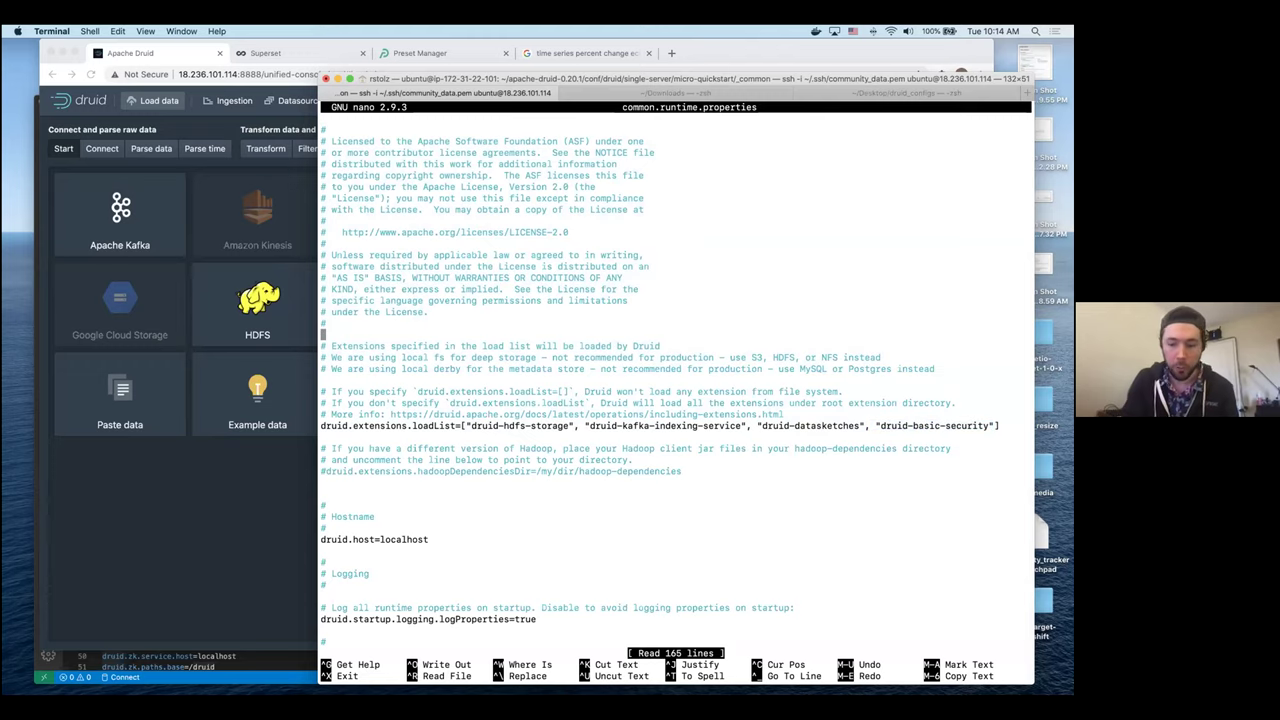
key("ctrl+v")
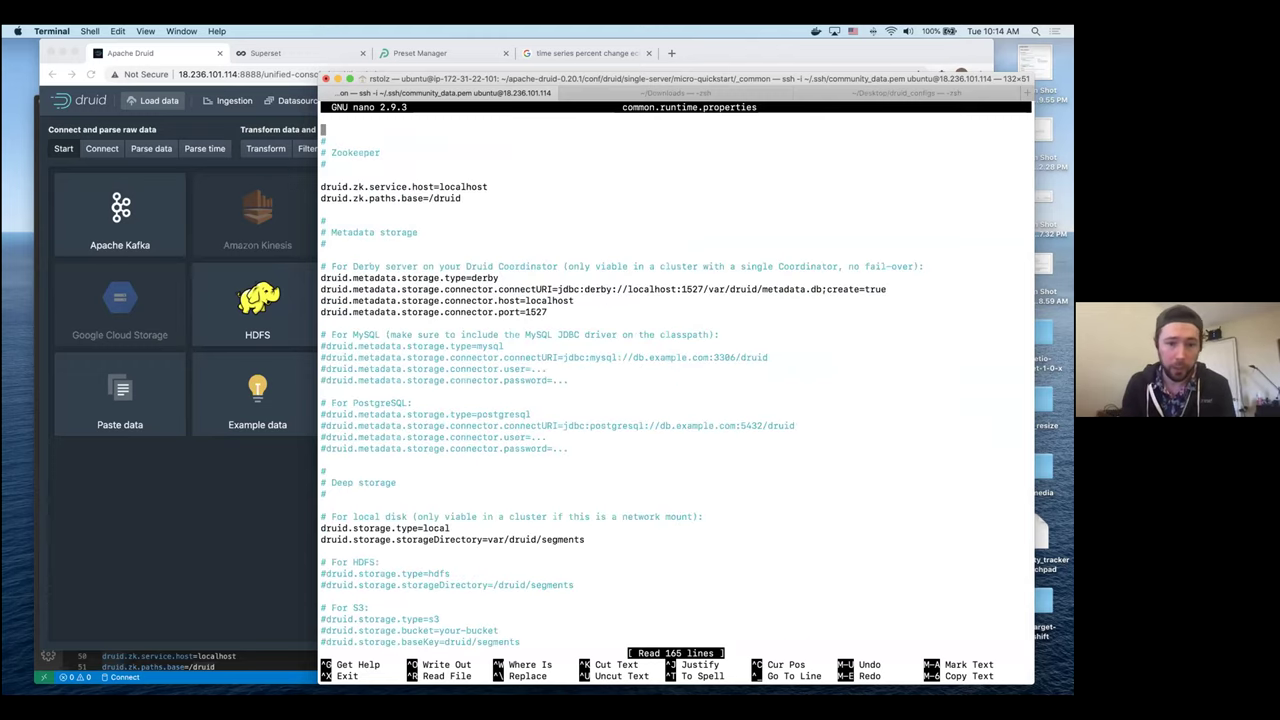
key("ctrl+v")
key("ctrl+v")
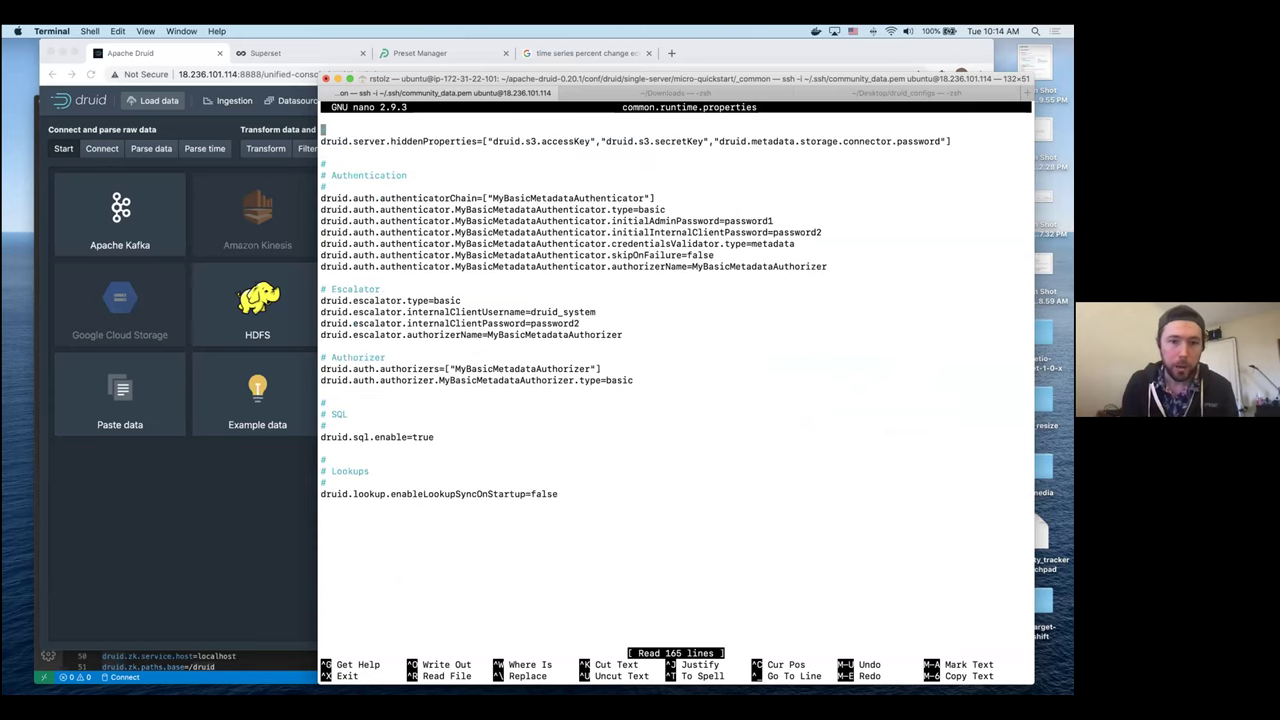
scroll(675, 390, "up", 13)
scroll(675, 390, "down", 17)
scroll(444, 221, "down", 18)
scroll(444, 221, "up", 6)
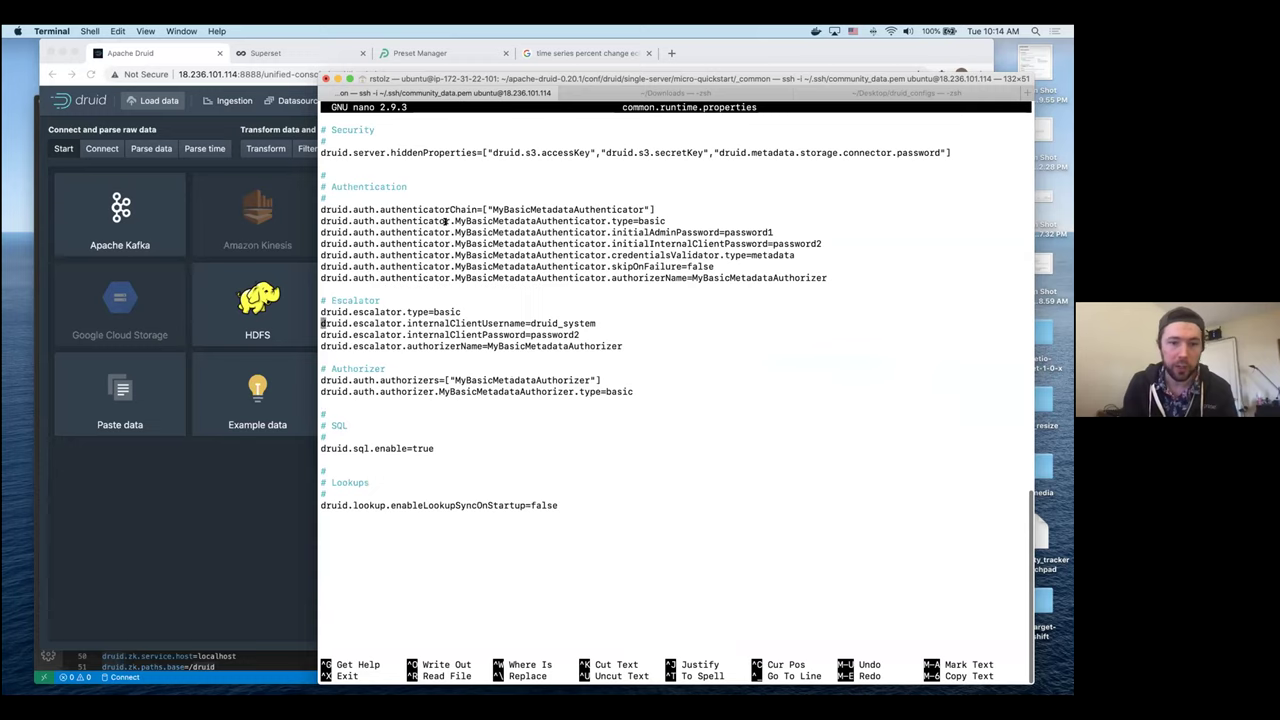
left_click_drag(762, 250, 700, 110)
left_click(690, 250)
left_click_drag(825, 277, 321, 203)
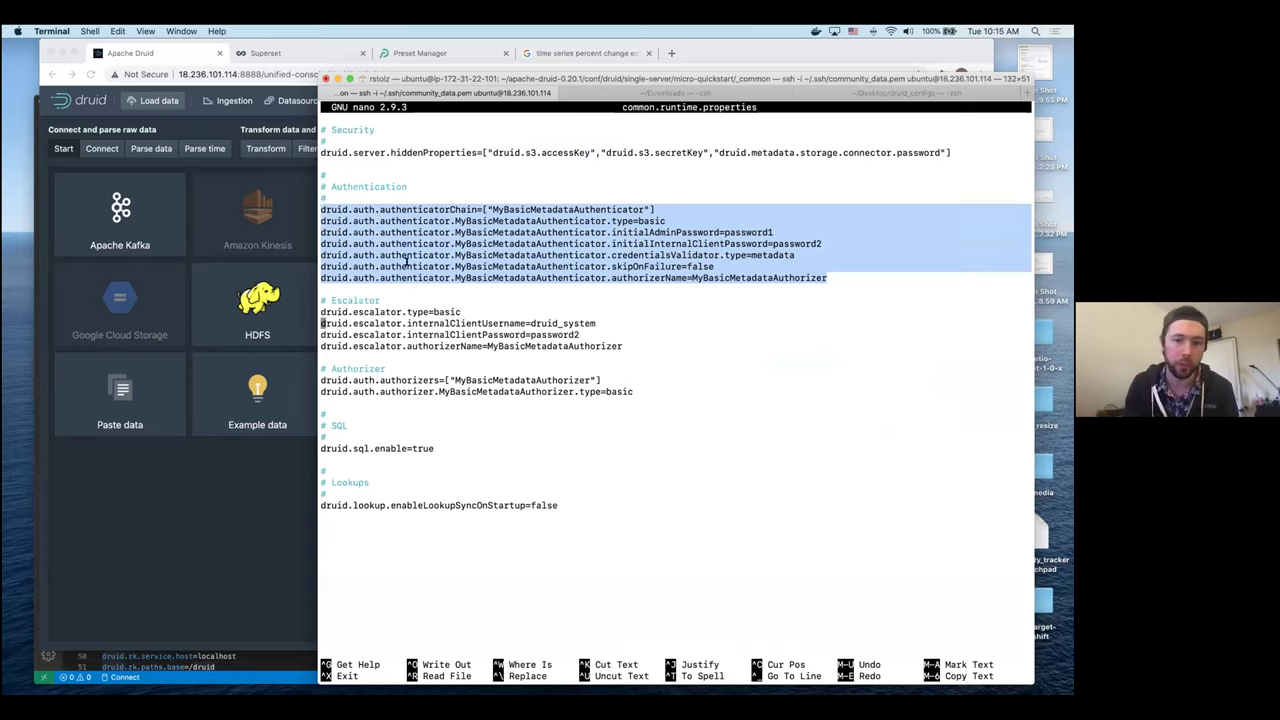
- Examine the Escalator and Authorizer sections and the druid.sql.enable setting in the properties file
left_click(368, 306)
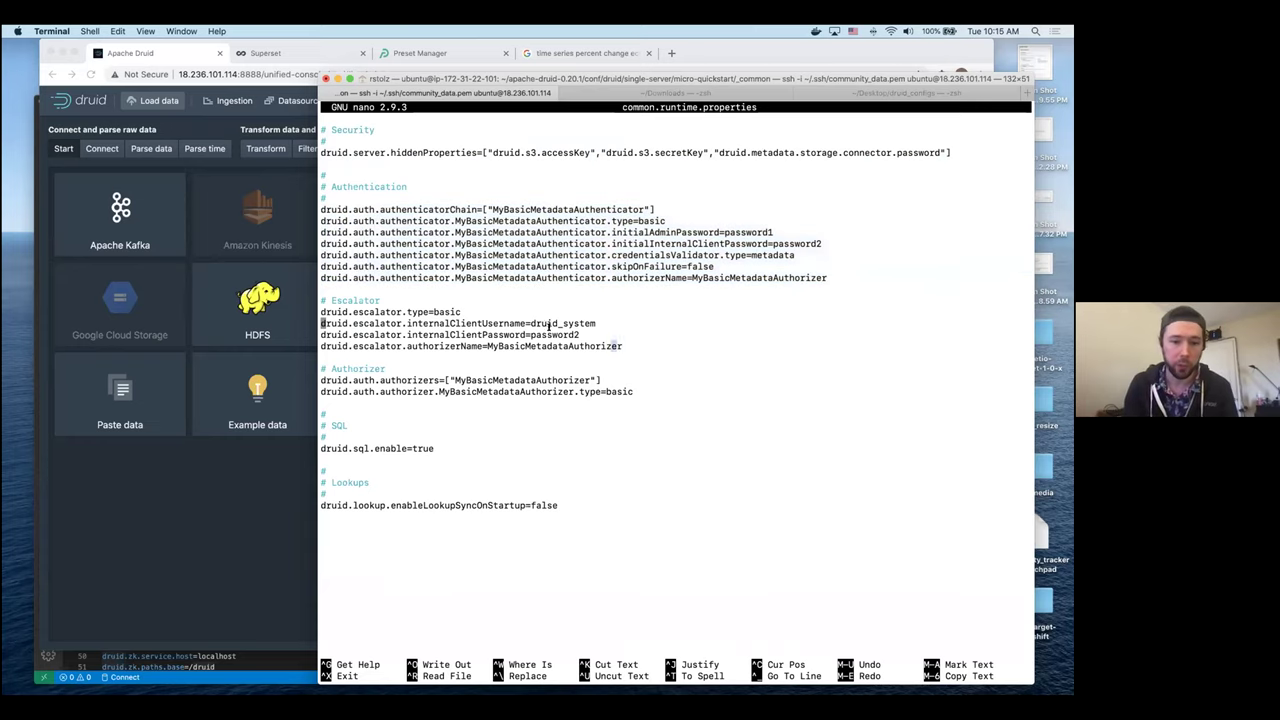
left_click_drag(549, 327, 622, 346)
triple_click(545, 386)
left_click(545, 388)
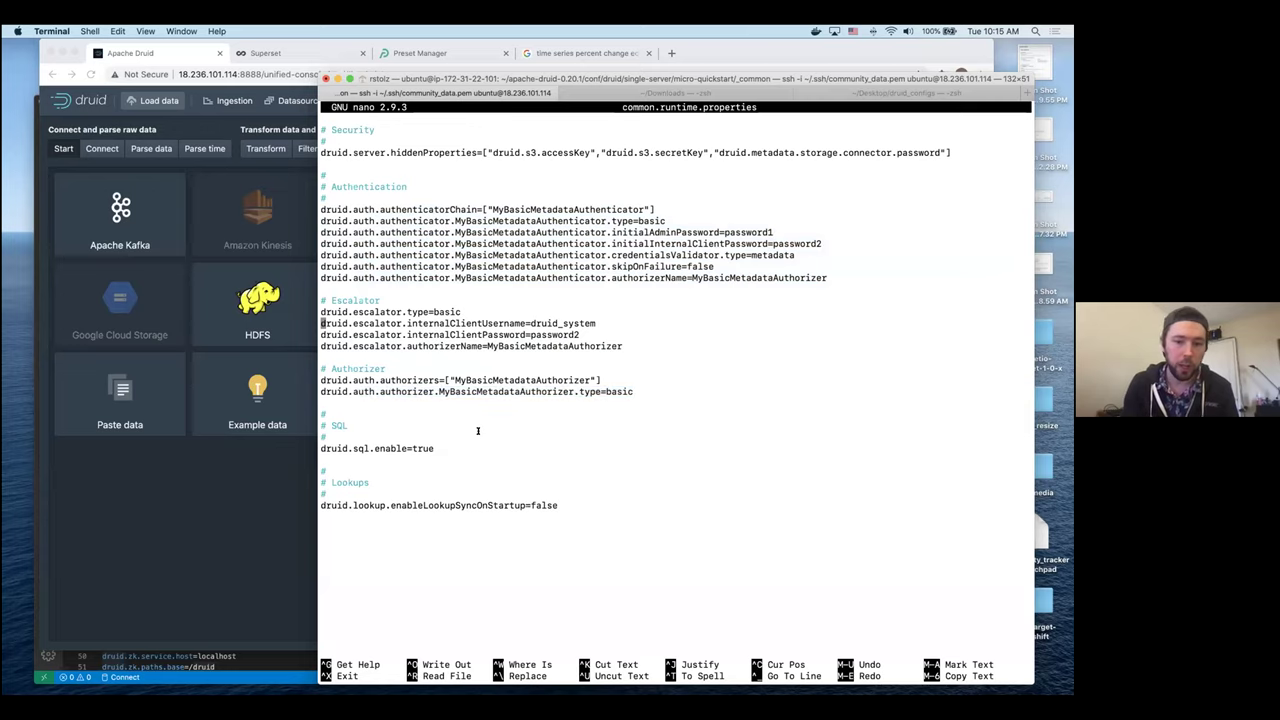
triple_click(406, 449)
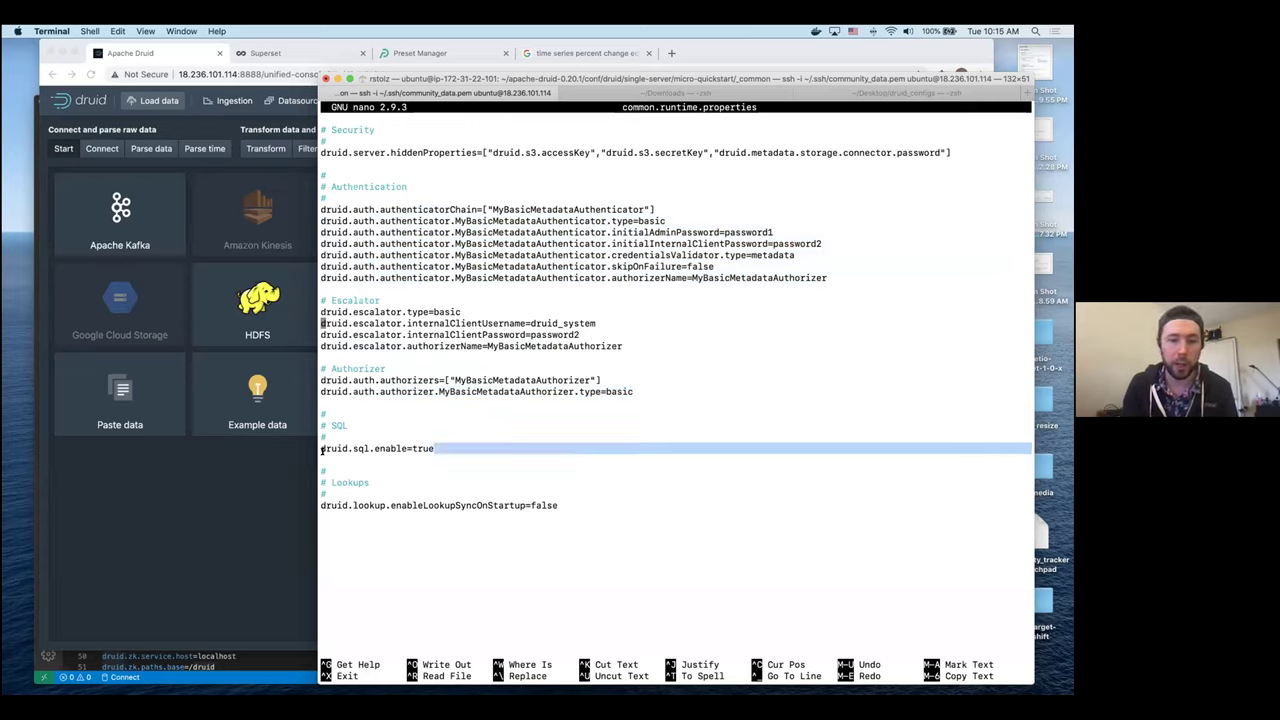
left_click(454, 444)
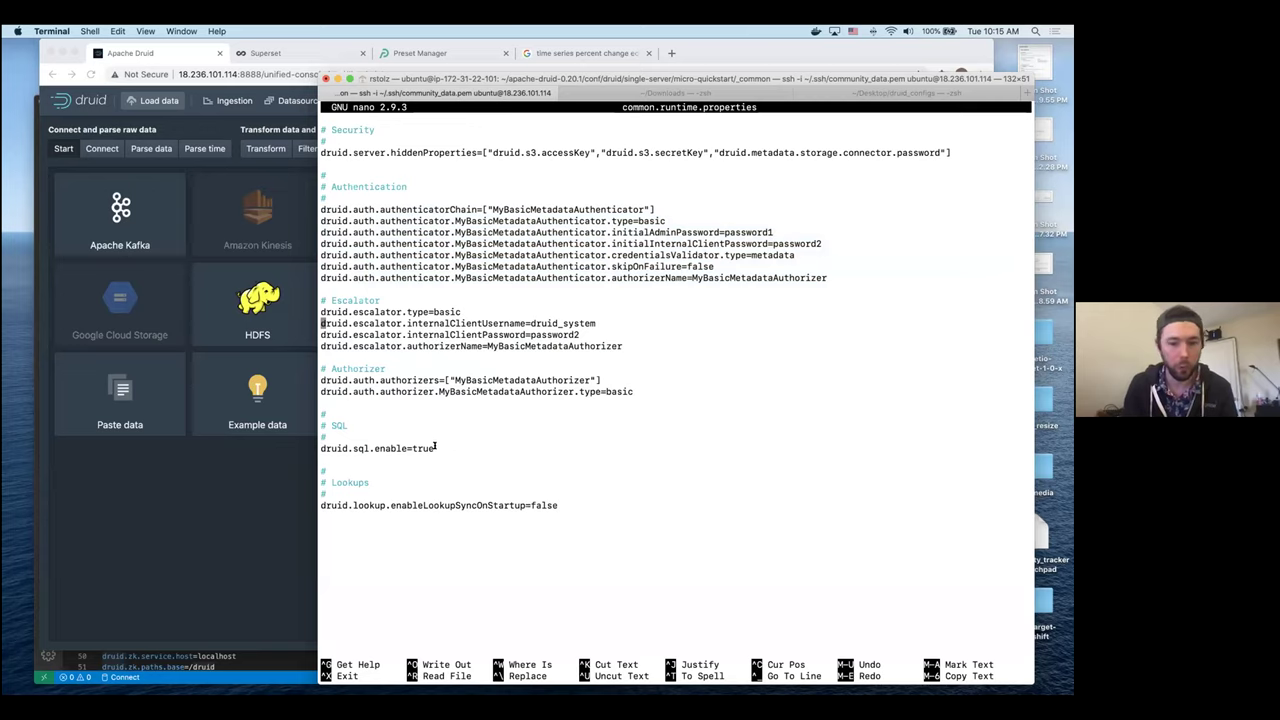
left_click_drag(437, 447, 412, 448)
left_click(485, 412)
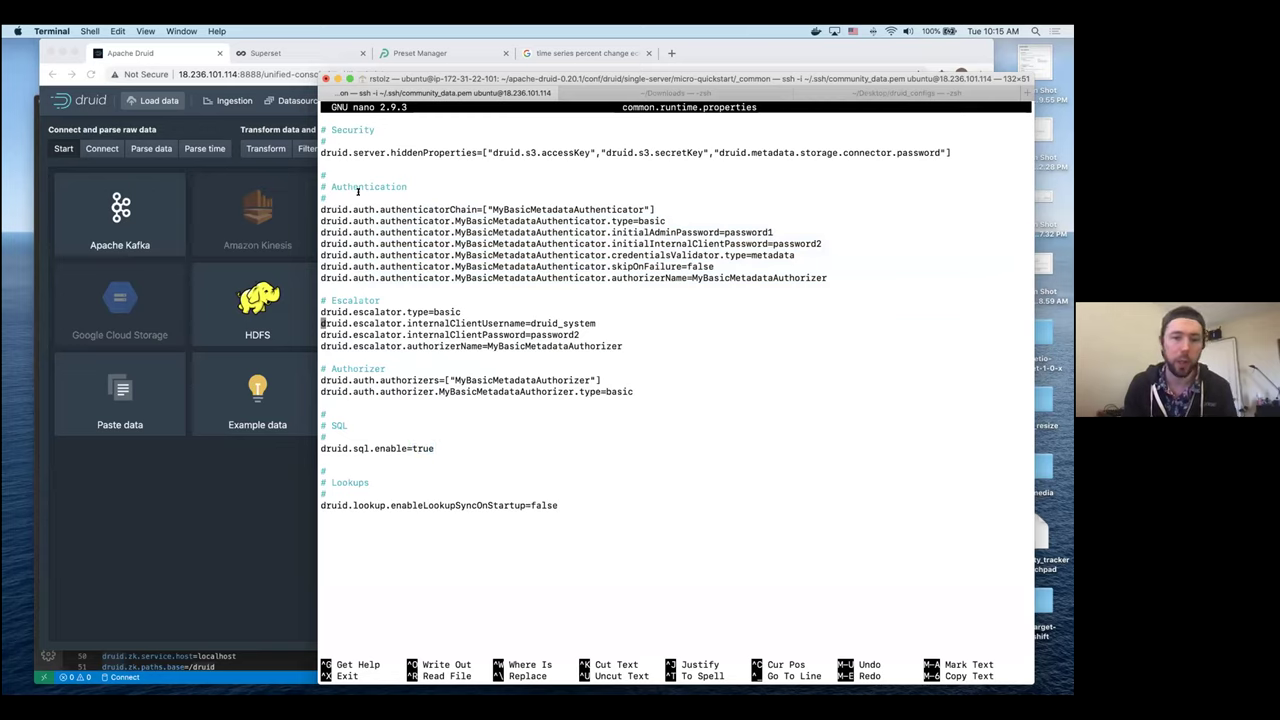
- Review the initial admin and internal client password settings in the Authentication section, and exit nano without making changes
left_click_drag(354, 183, 620, 290)
left_click(666, 308)
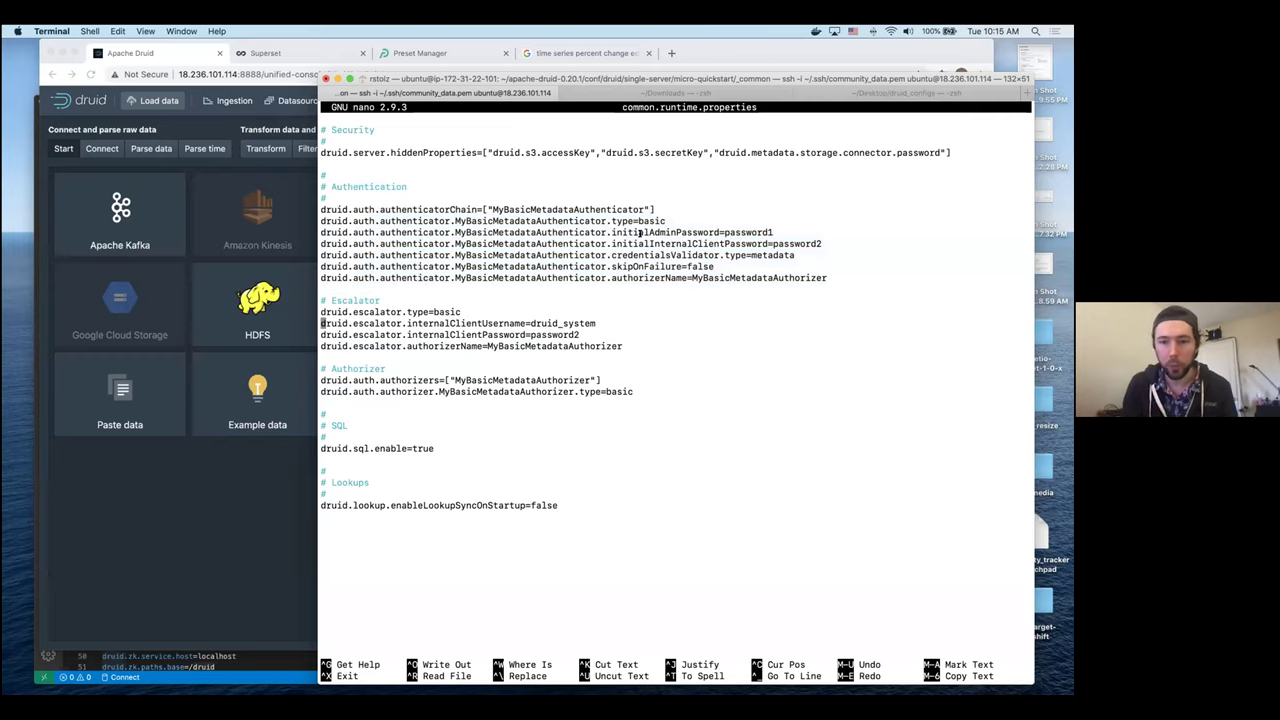
left_click_drag(681, 232, 625, 231)
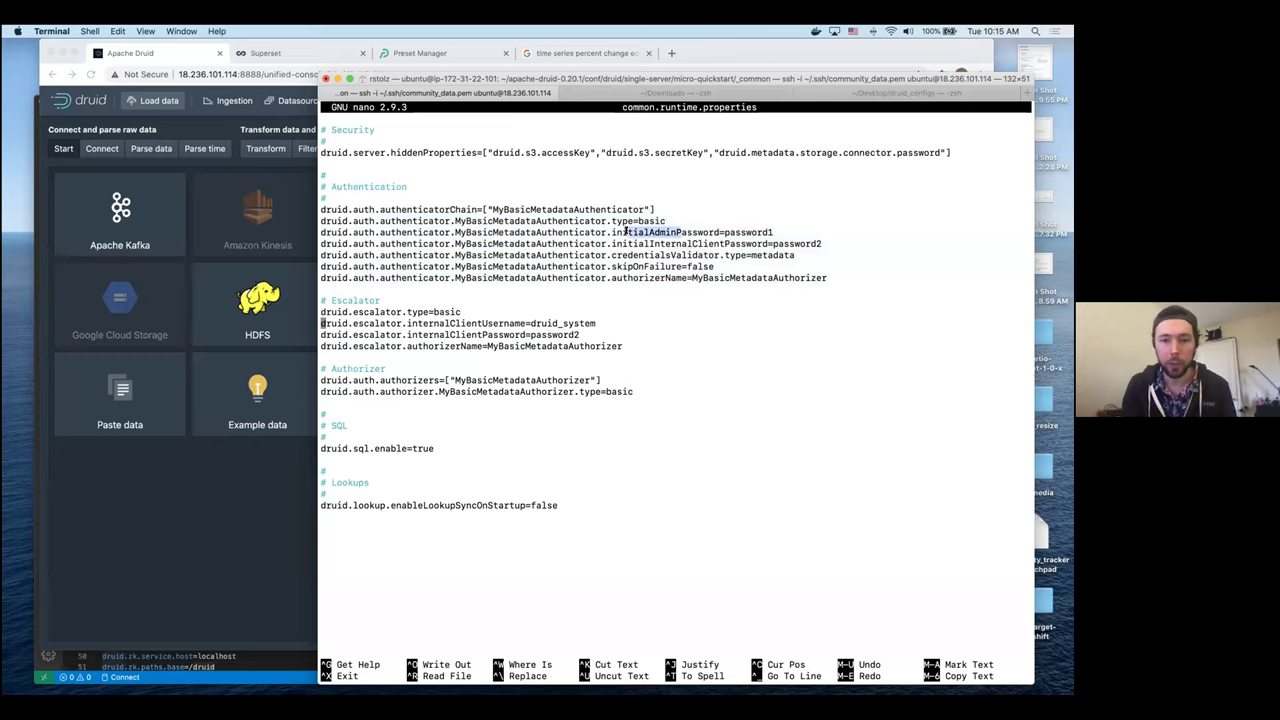
left_click_drag(724, 232, 773, 232)
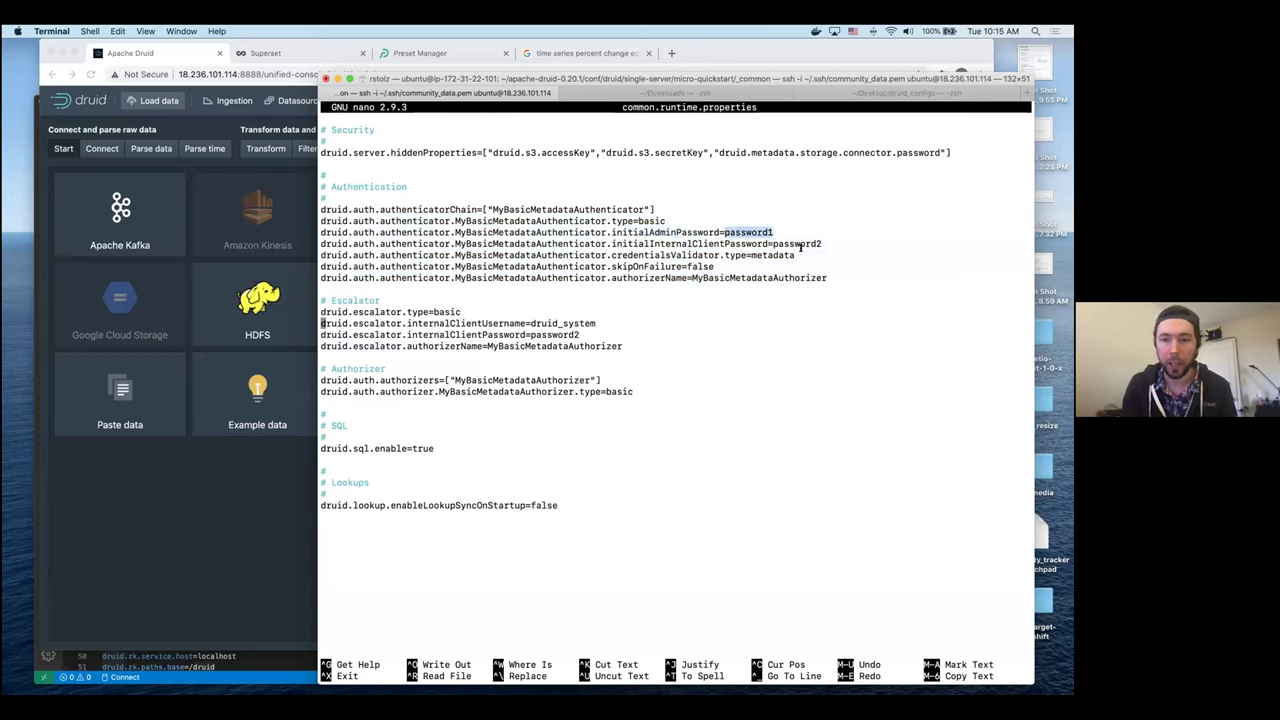
triple_click(750, 231)
double_click(752, 233)
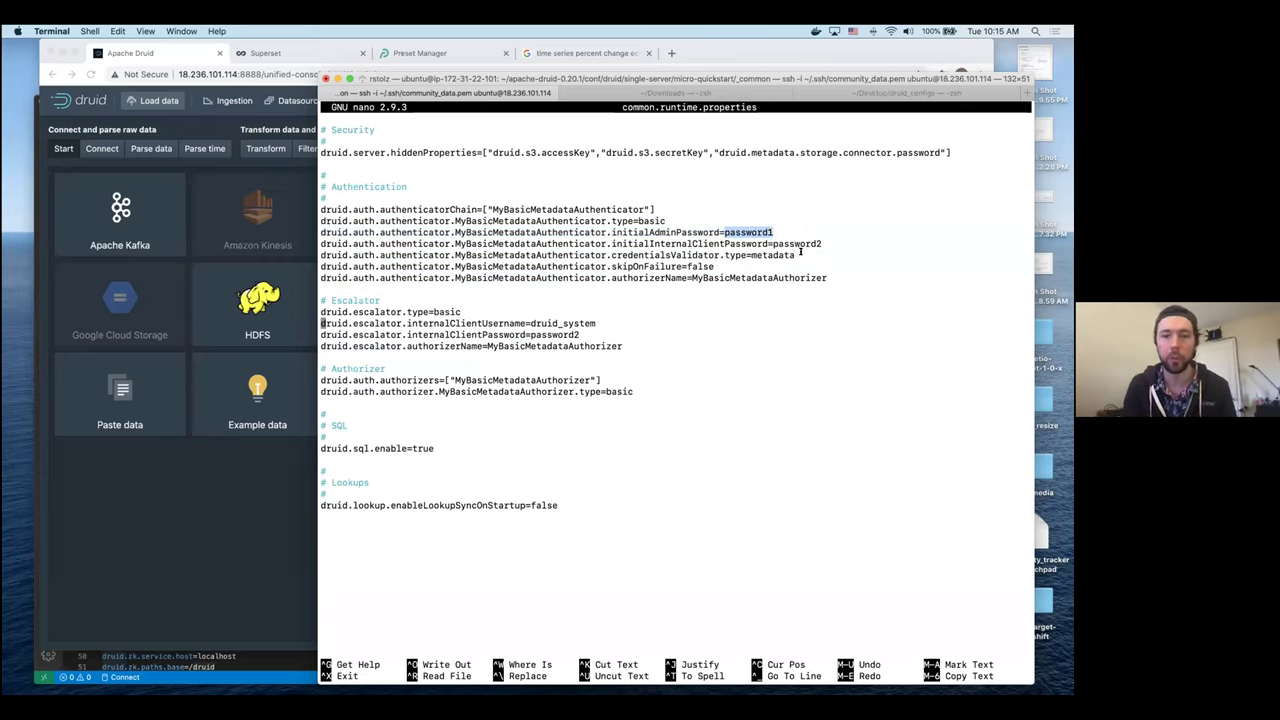
double_click(790, 243)
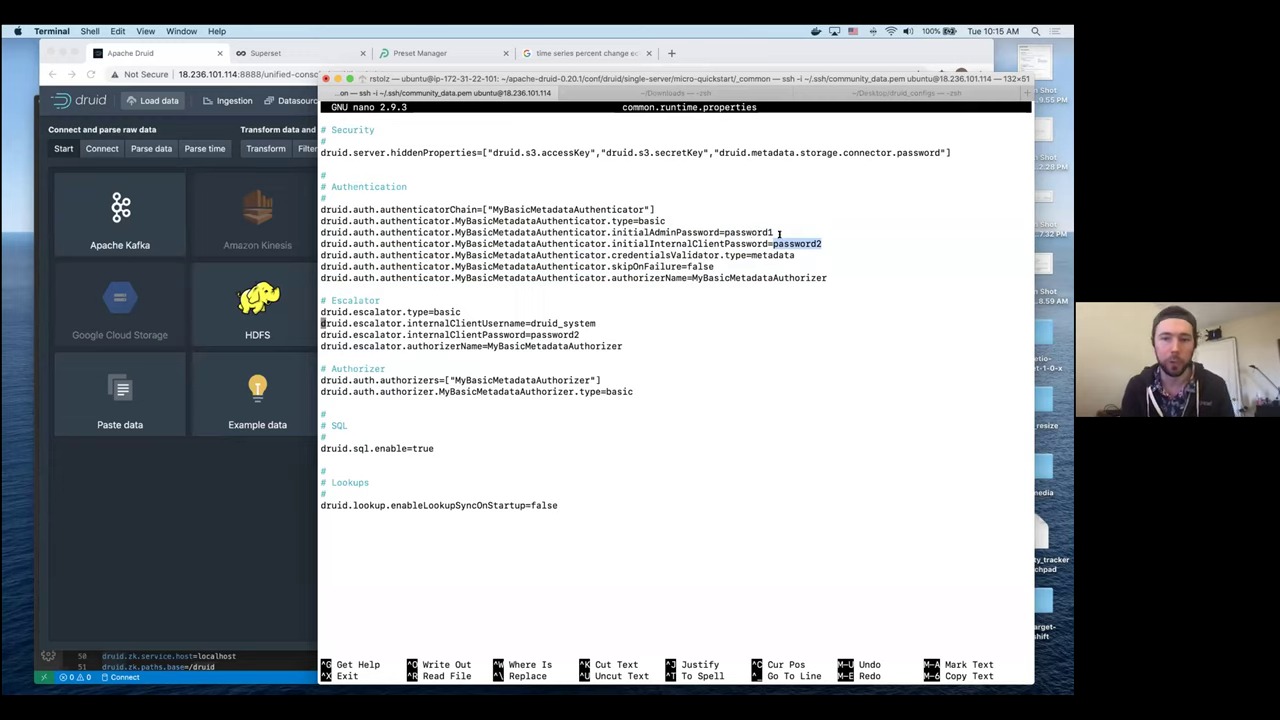
left_click_drag(662, 192, 654, 443)
left_click(656, 443)
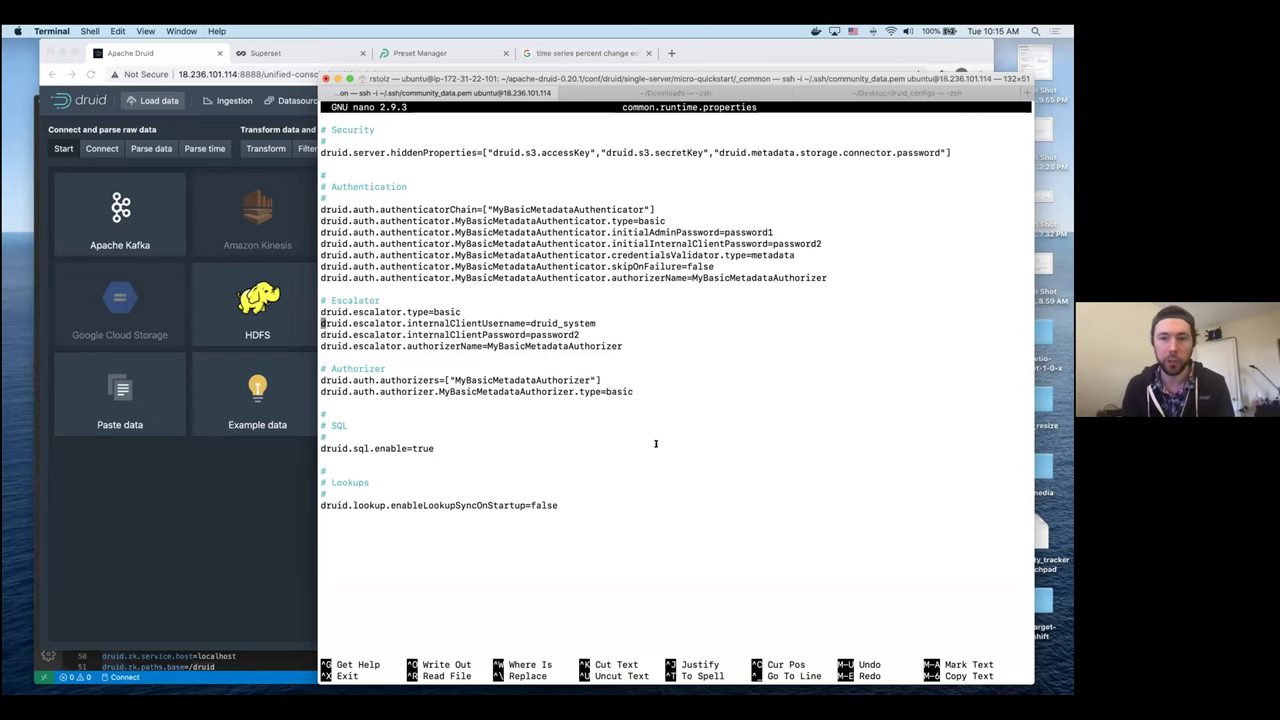
key("ctrl+x")
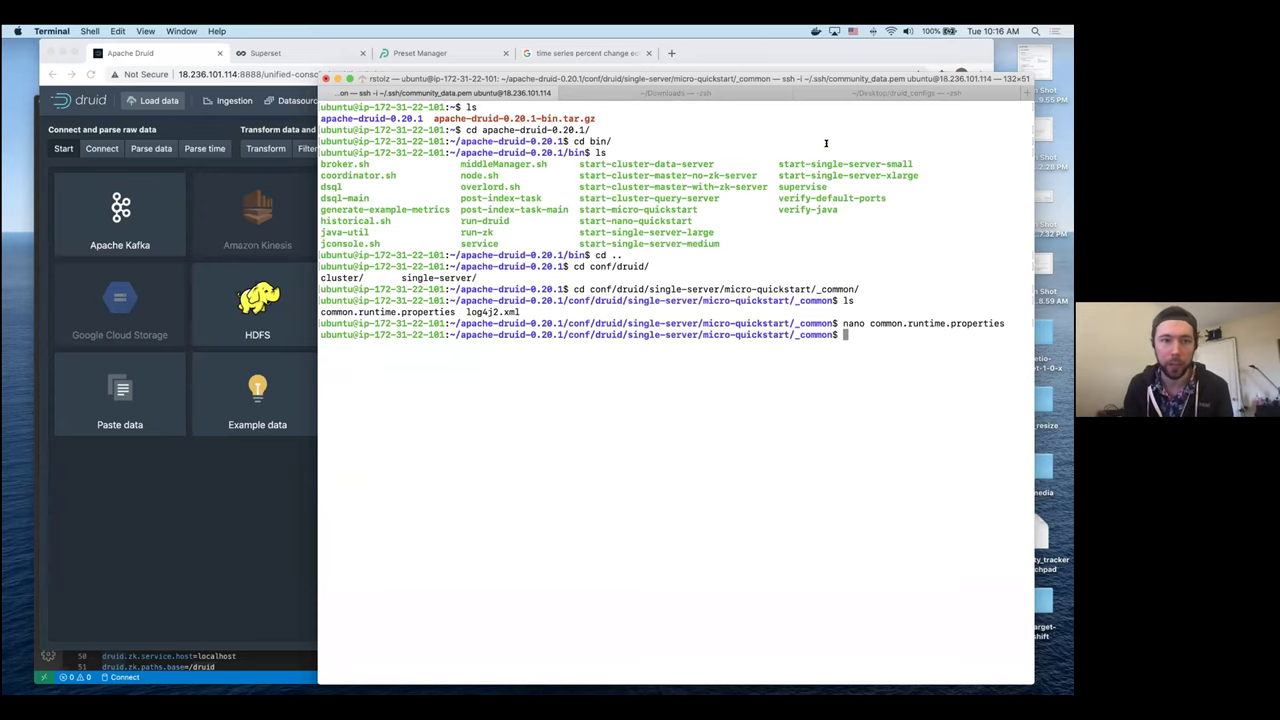
- Move the terminal window aside to uncover the desktop icons and open the presetio-superset-1-0-x folder
key("ctrl+Up")
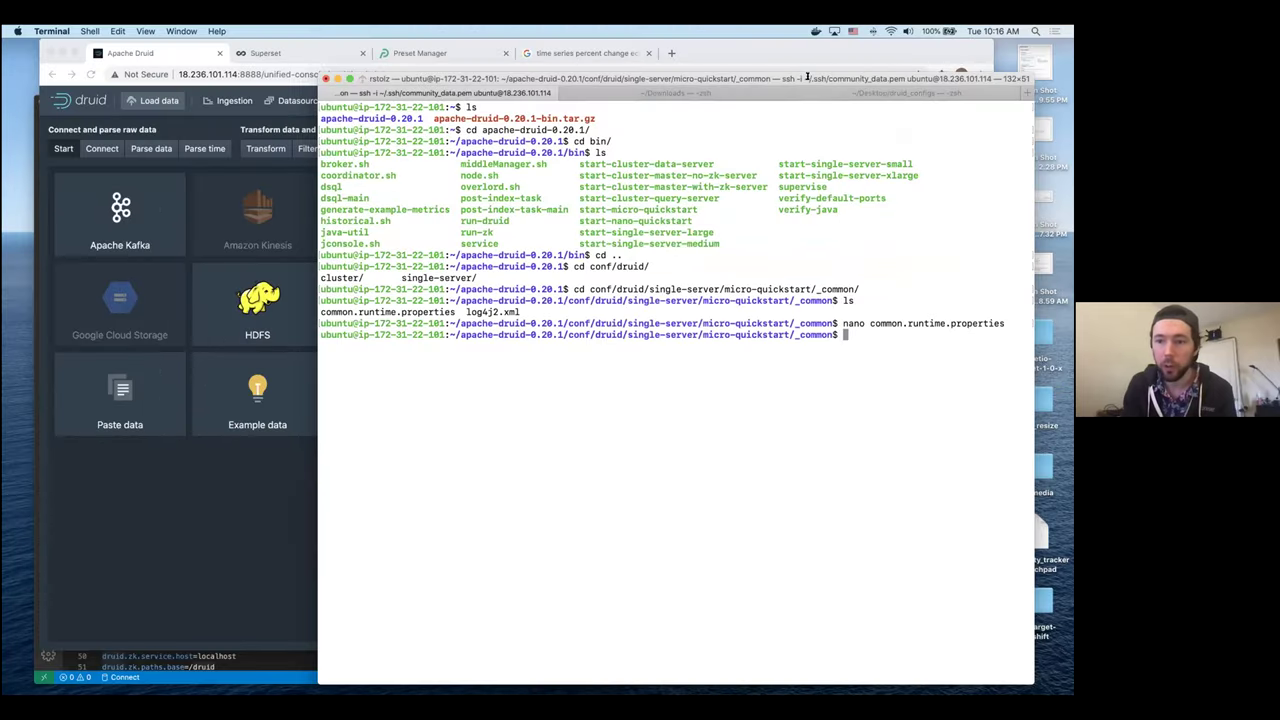
left_click_drag(803, 79, 729, 79)
double_click(1030, 335)
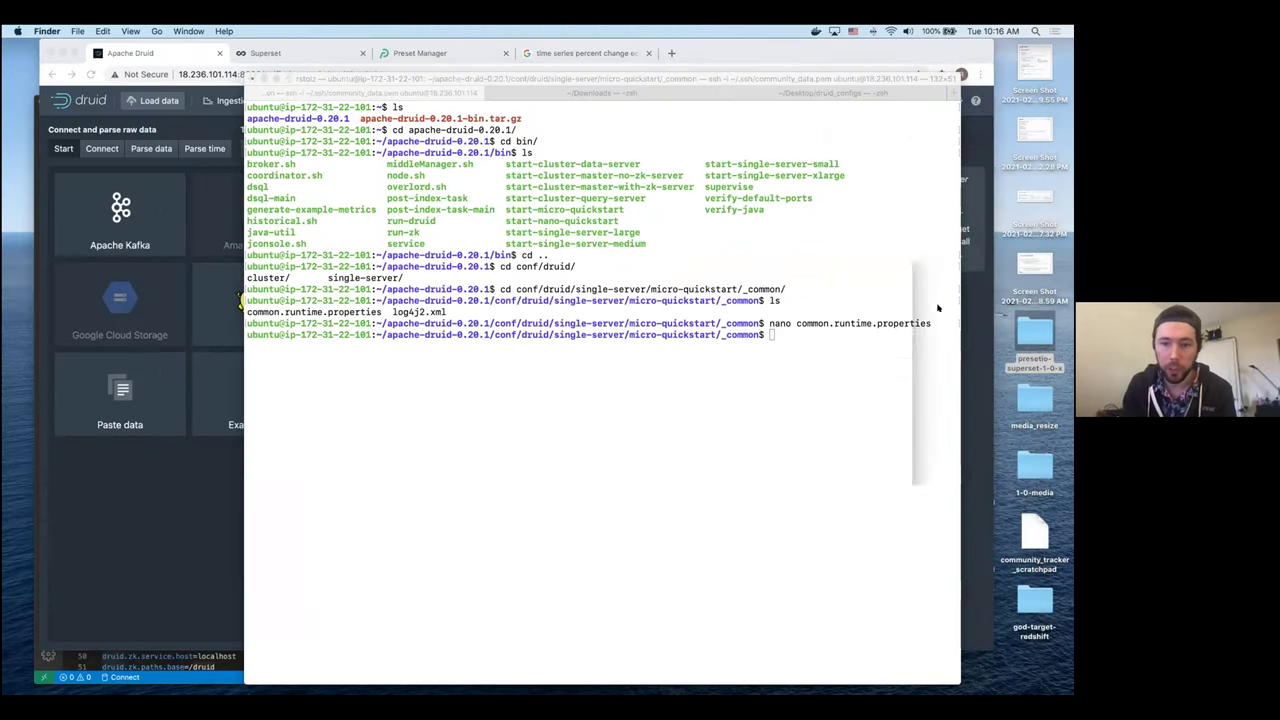
- Open the requirements-local.txt file from the docker folder of presetio-superset-1-0-x
left_click_drag(593, 241, 607, 191)
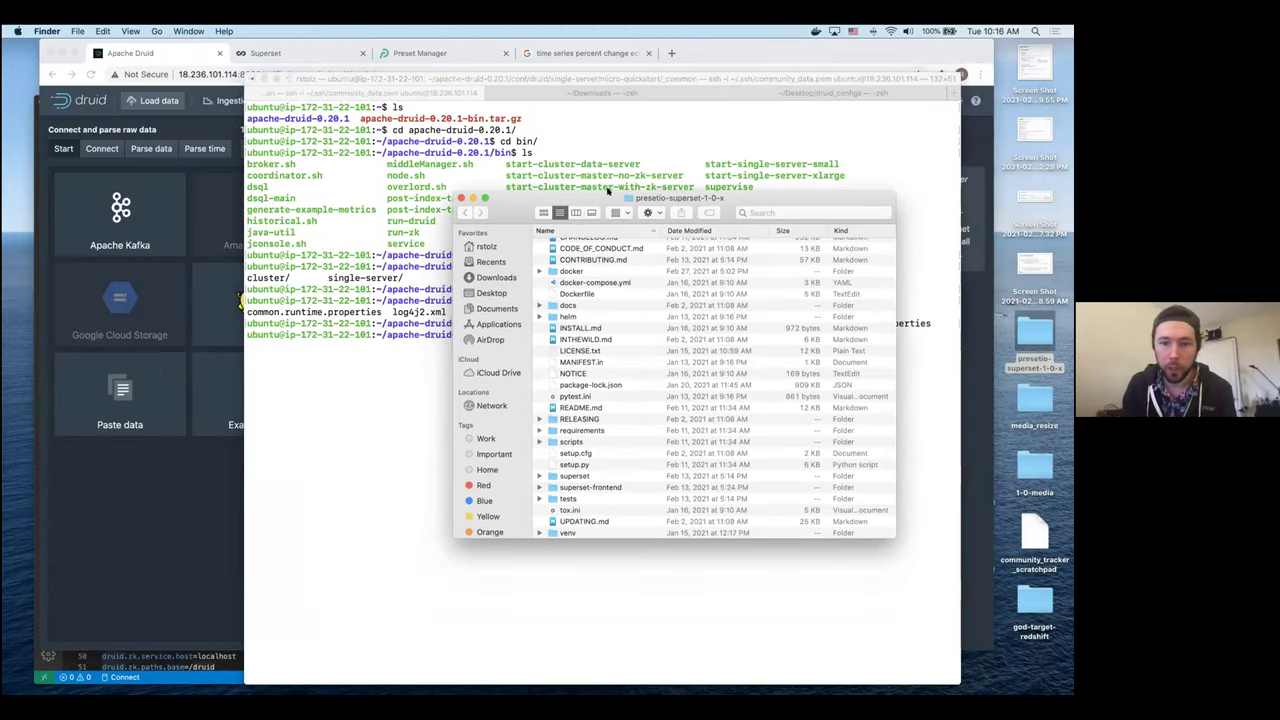
scroll(601, 372, "up", 1)
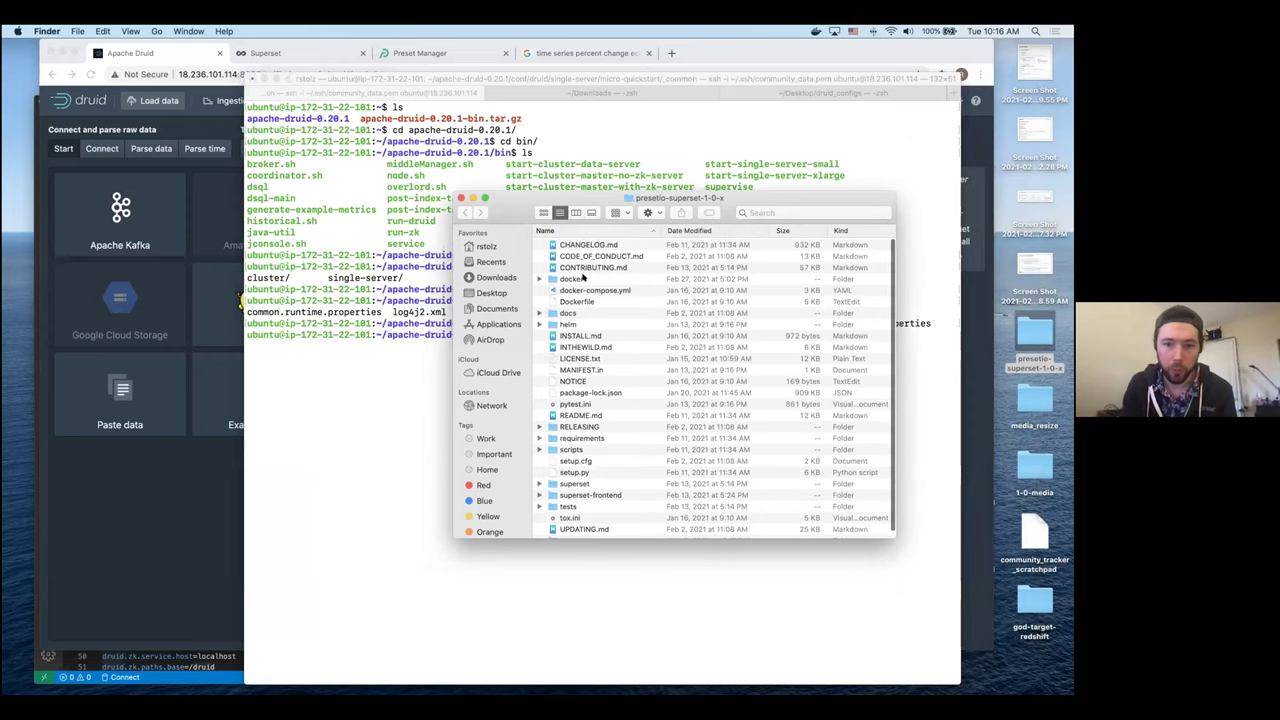
double_click(583, 279)
left_click(465, 212)
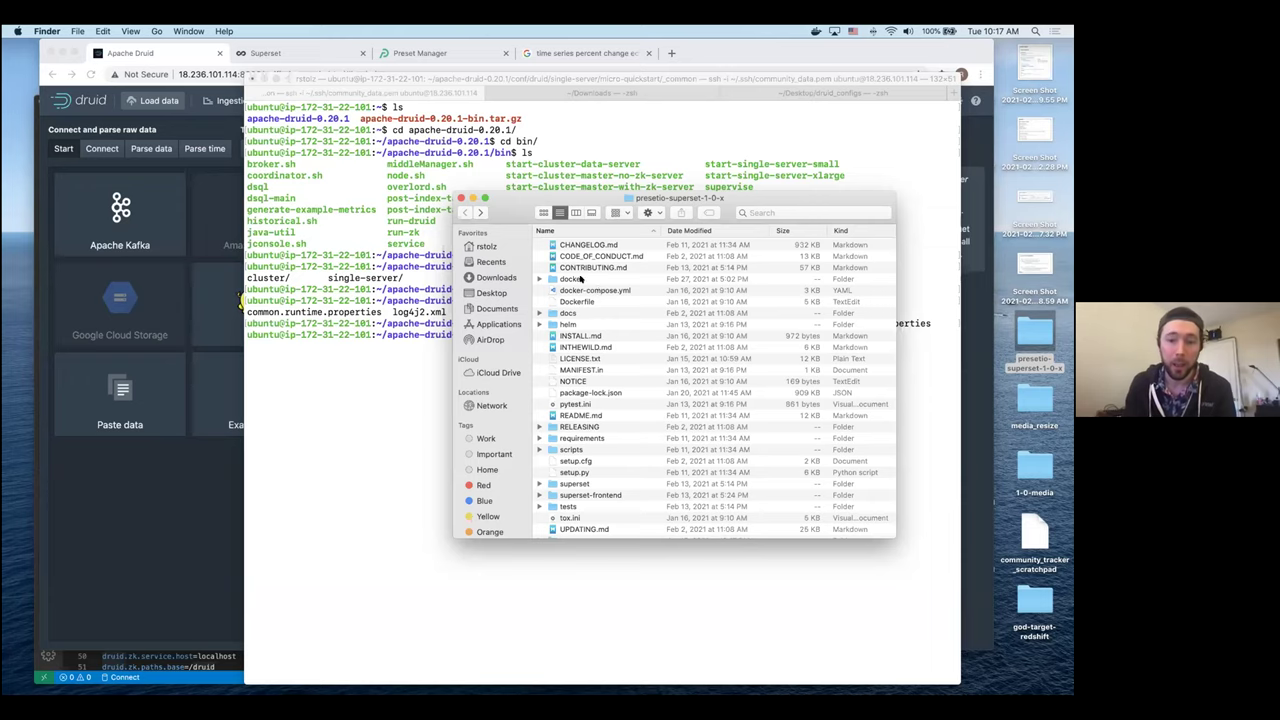
double_click(580, 279)
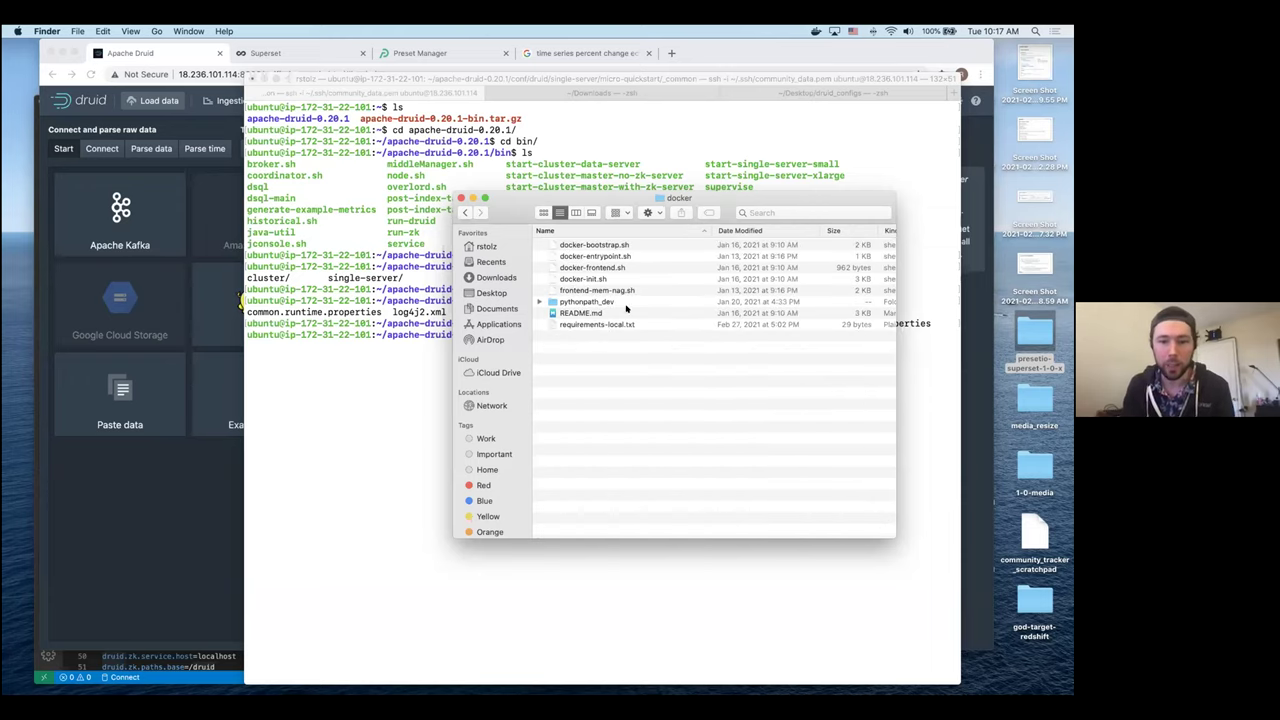
left_click(598, 325)
double_click(598, 325)
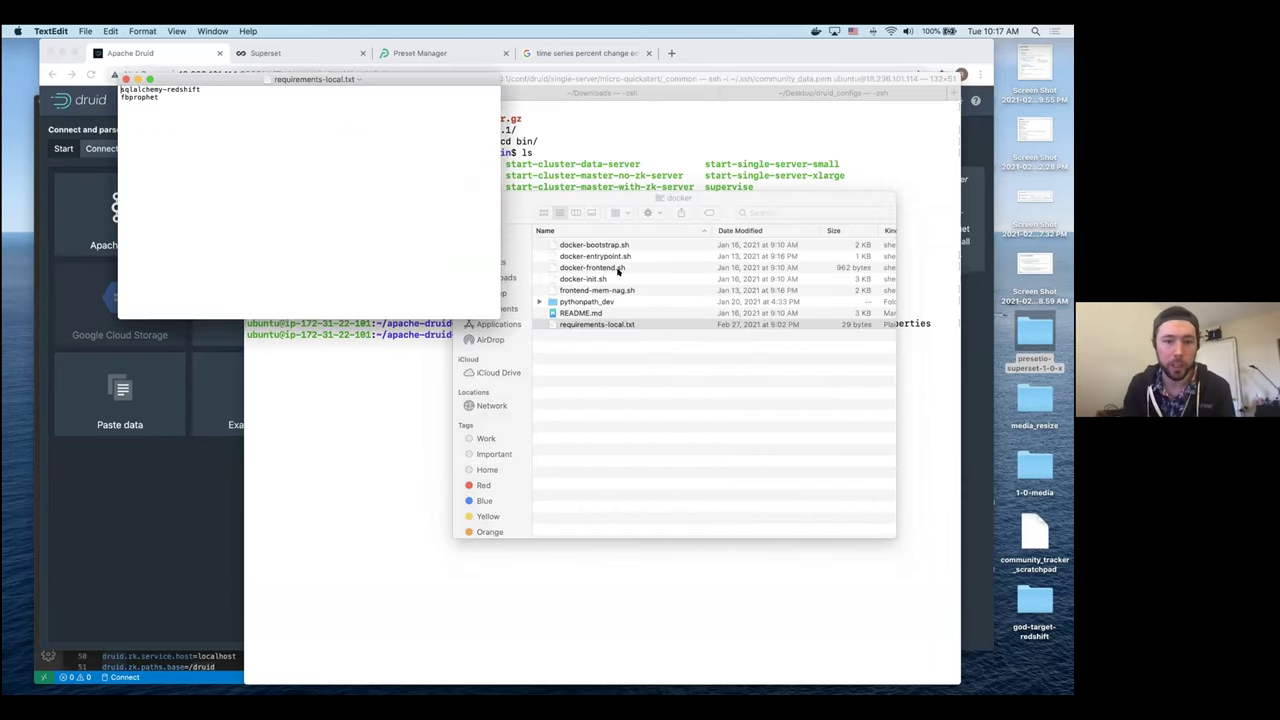
- Review the package entries in requirements-local.txt, highlighting the fbprophet line, and return to the docker folder window
left_click_drag(158, 96, 120, 96)
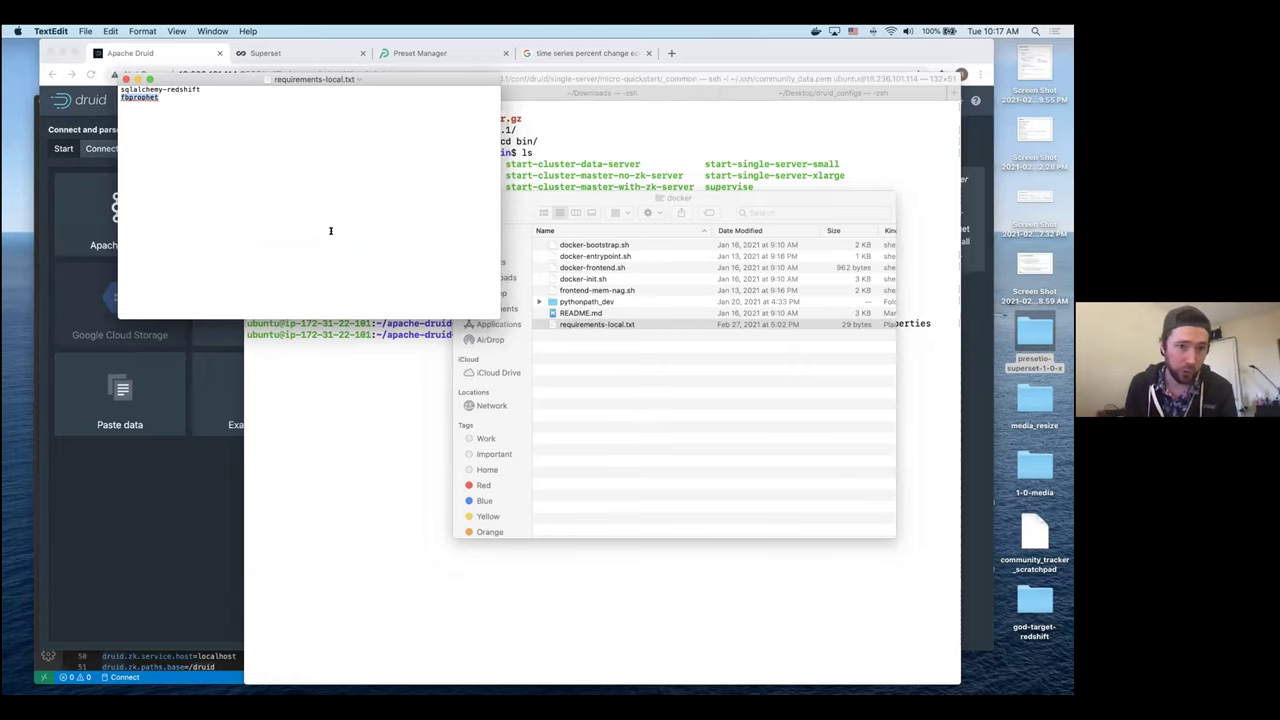
left_click(207, 134)
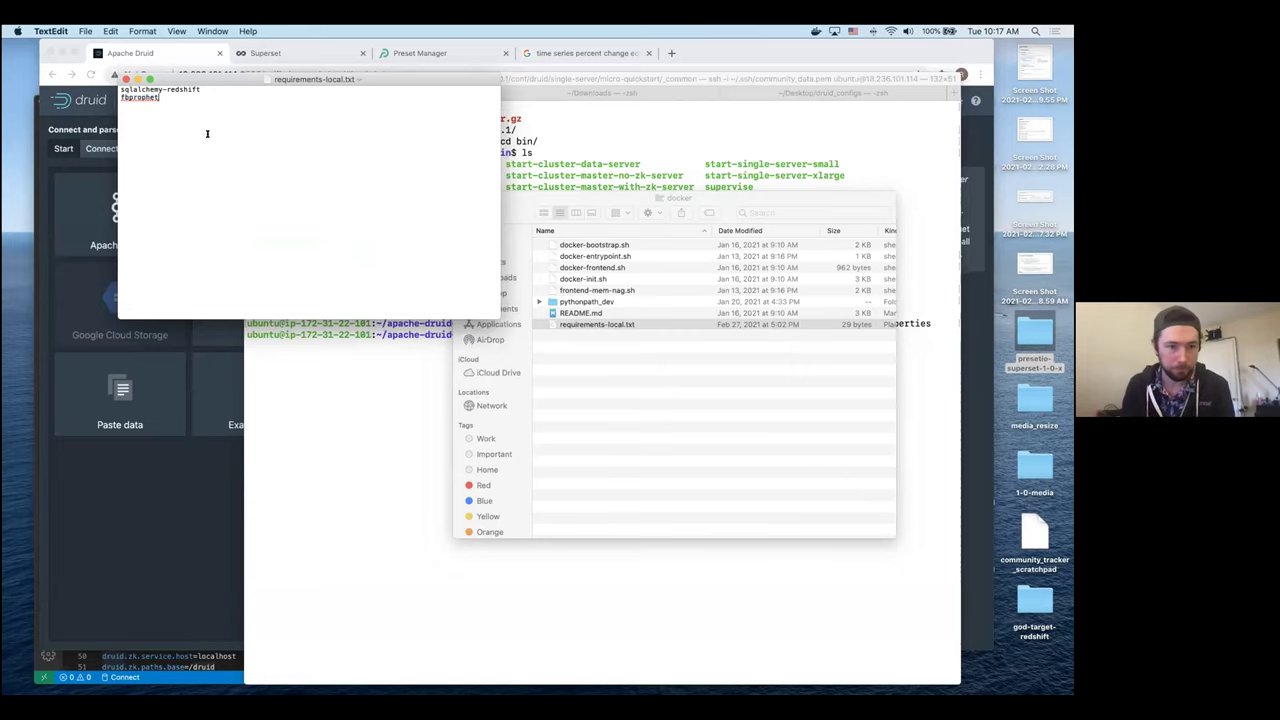
double_click(130, 97)
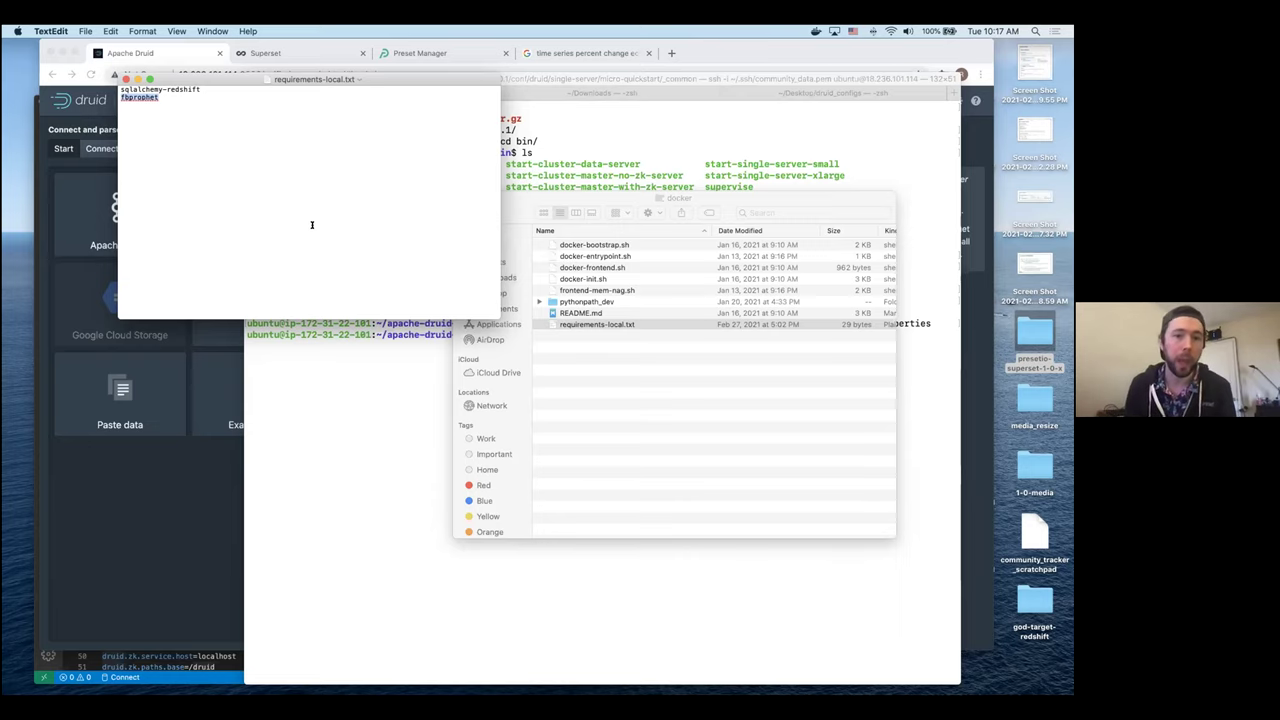
left_click(227, 125)
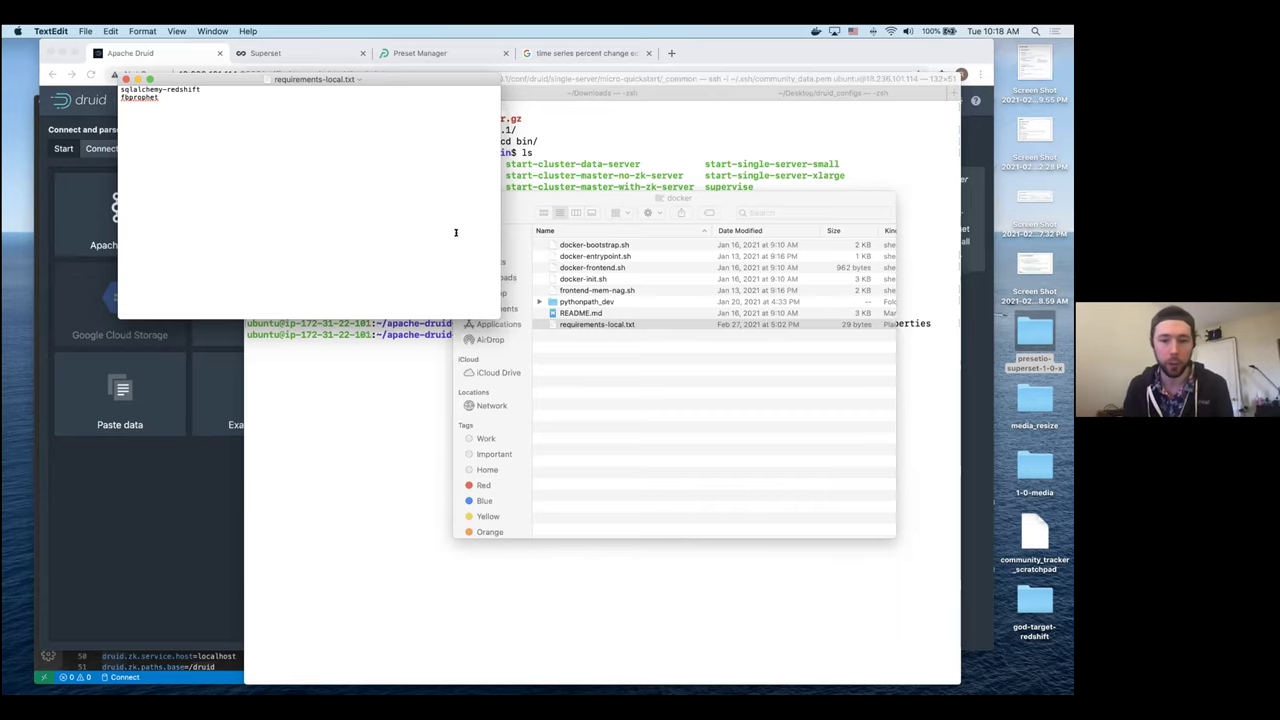
left_click(590, 324)
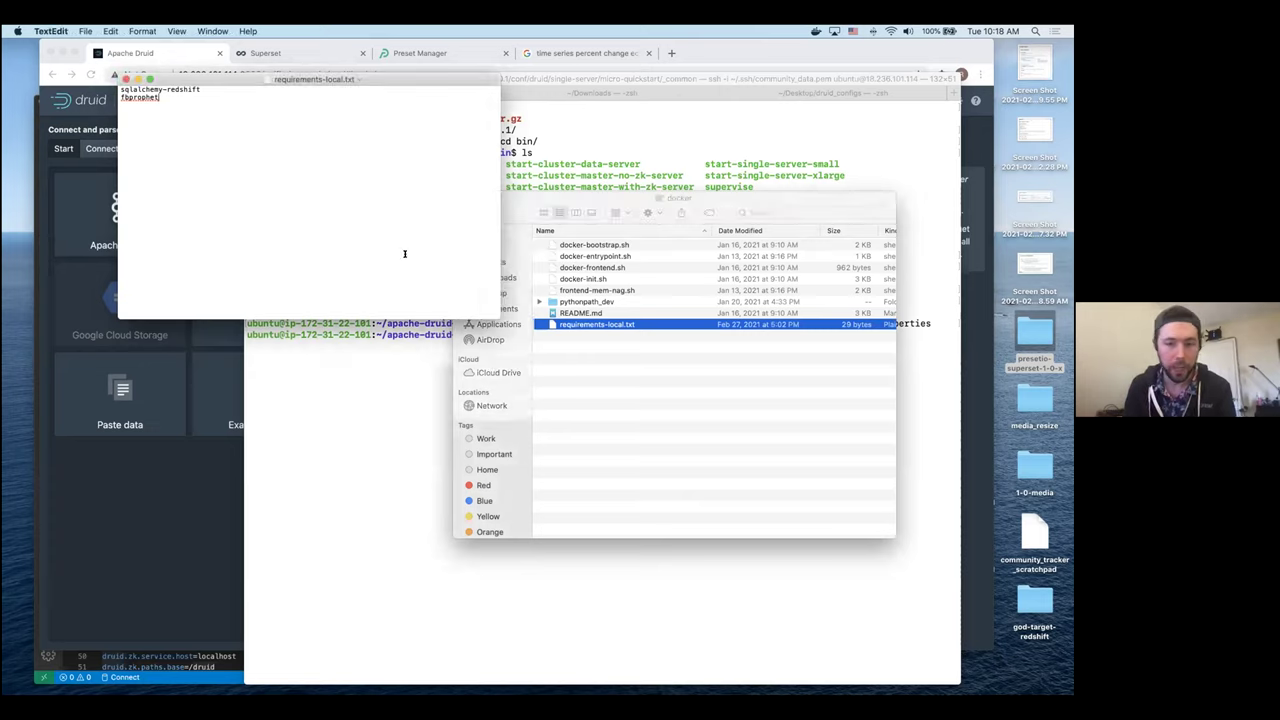
left_click(370, 246)
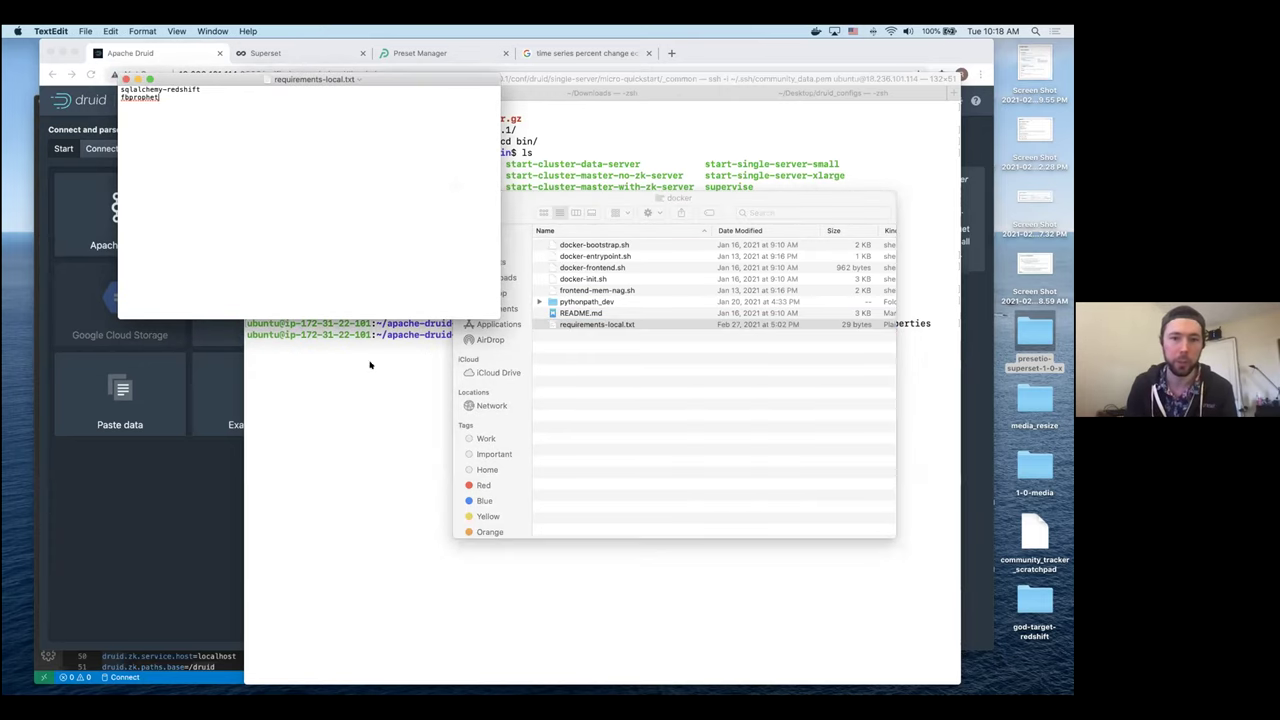
left_click(598, 426)
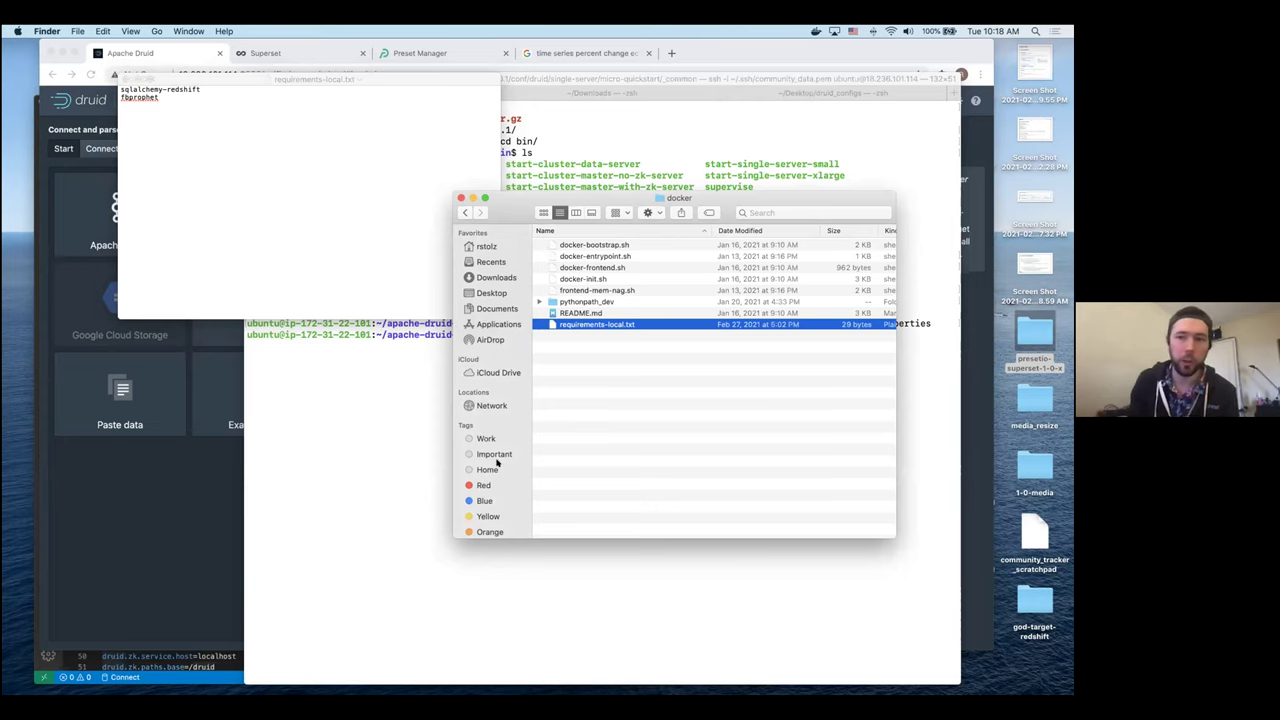
- Switch to the Apache Druid console in Chrome and highlight its web address
left_click(185, 537)
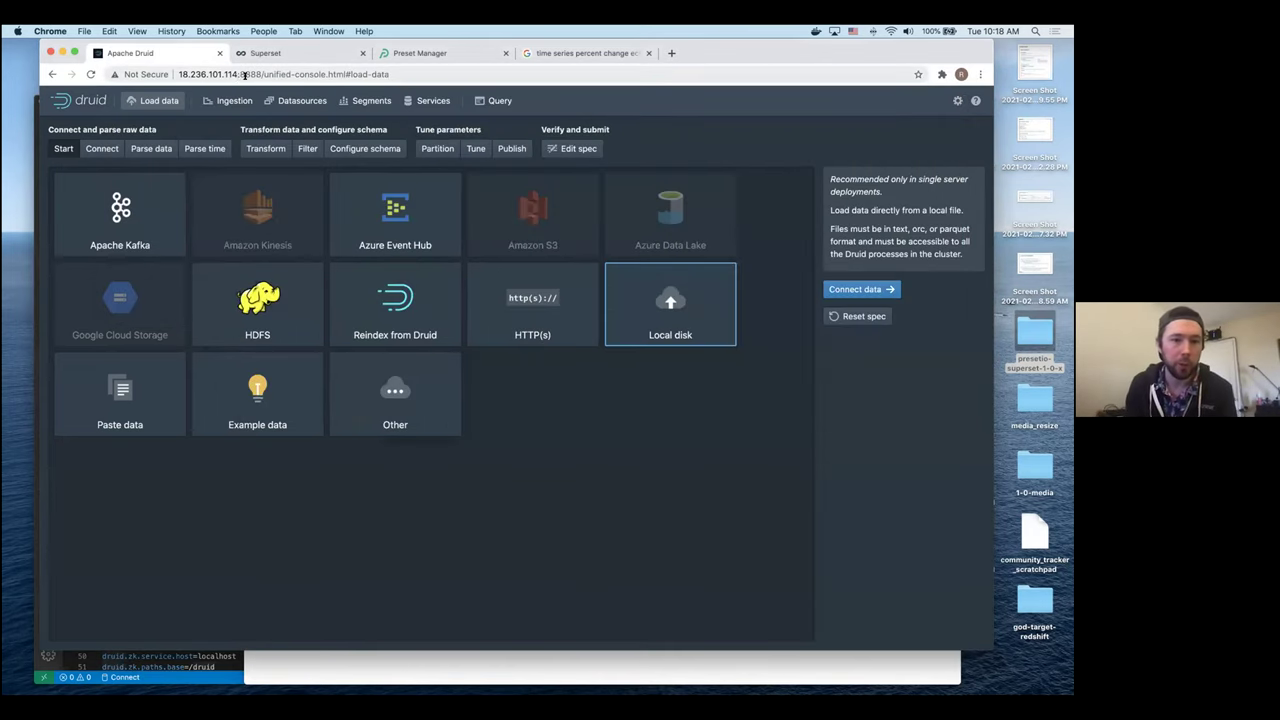
left_click(200, 71)
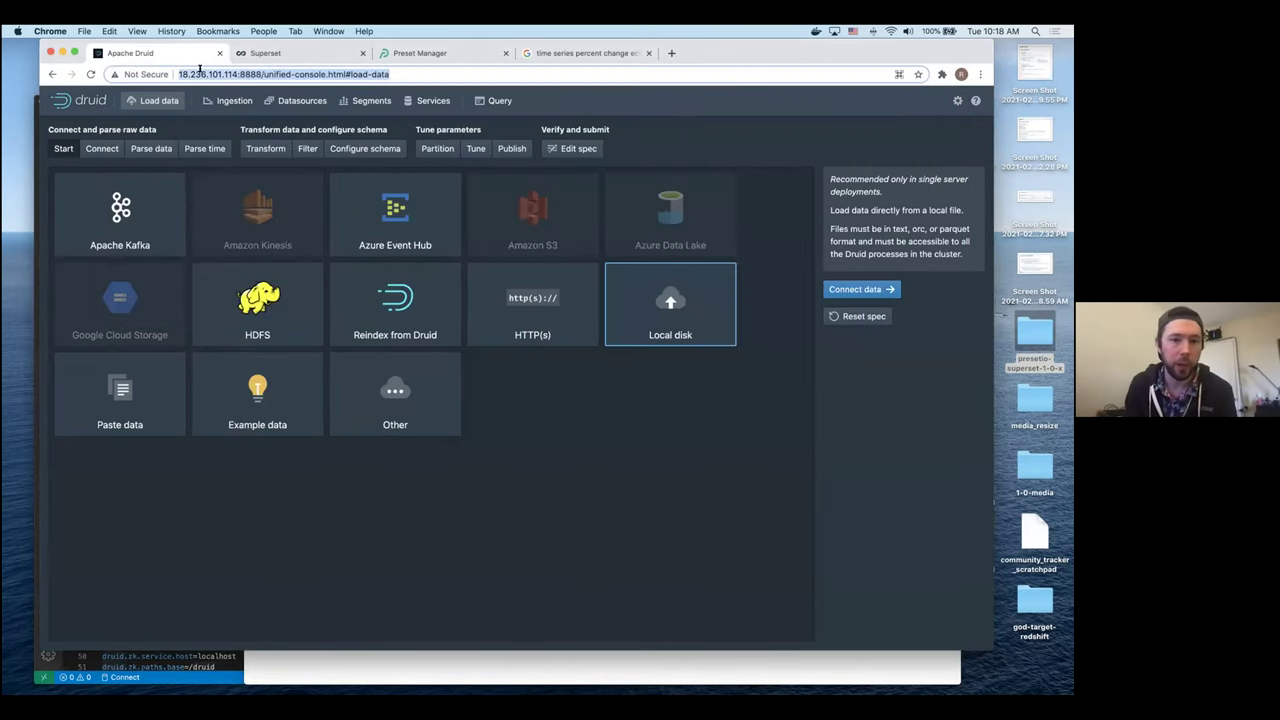
left_click(516, 407)
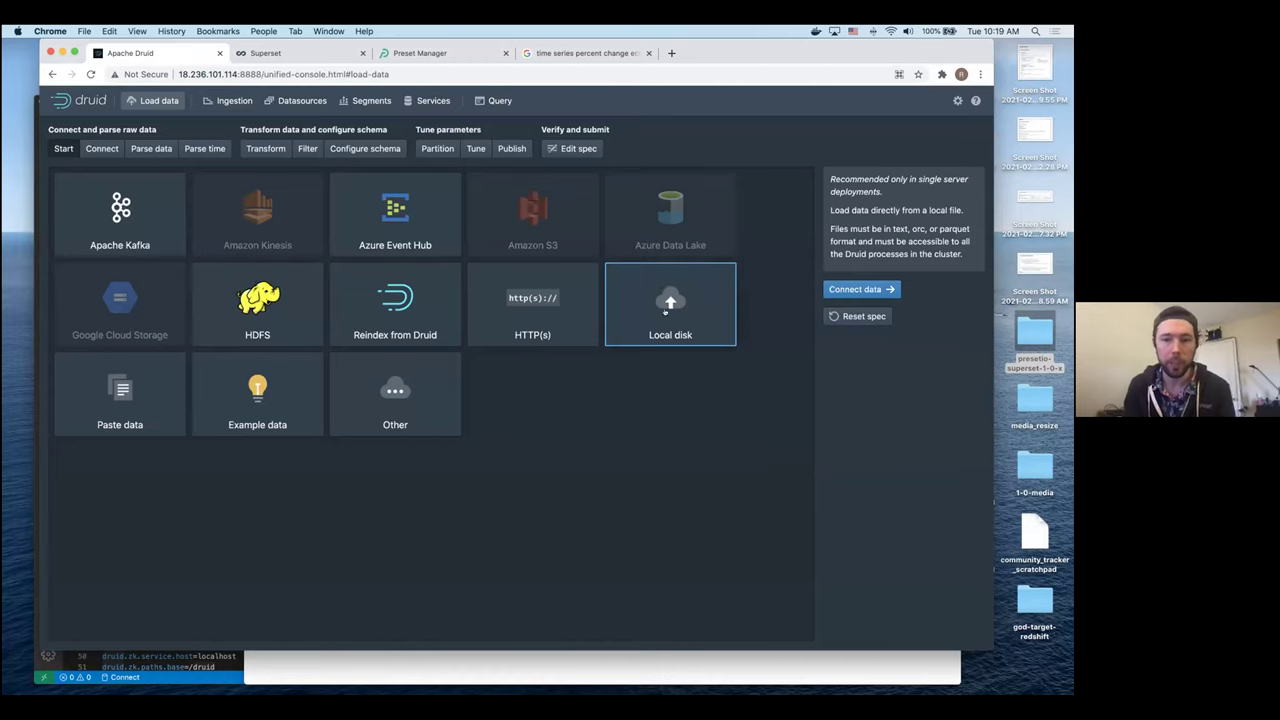
- Open the Connect stage of the local data load and highlight its base directory and file filter
left_click(665, 312)
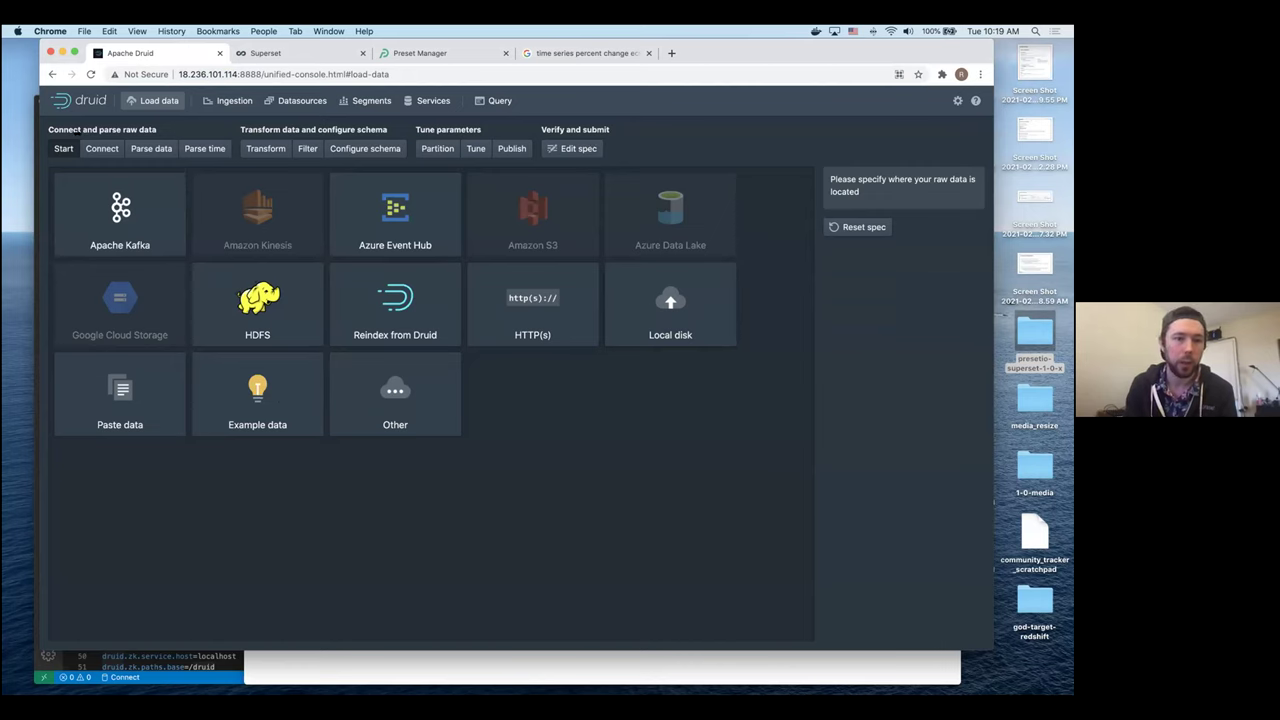
left_click(101, 148)
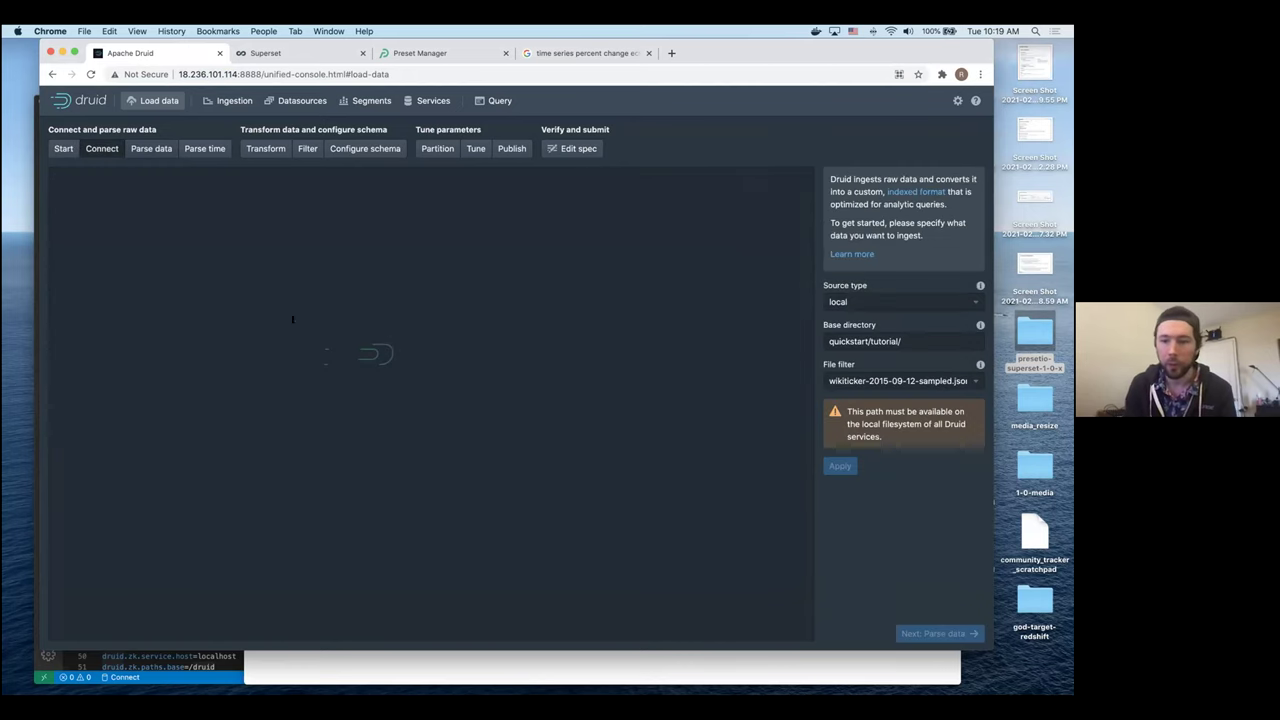
left_click(908, 340)
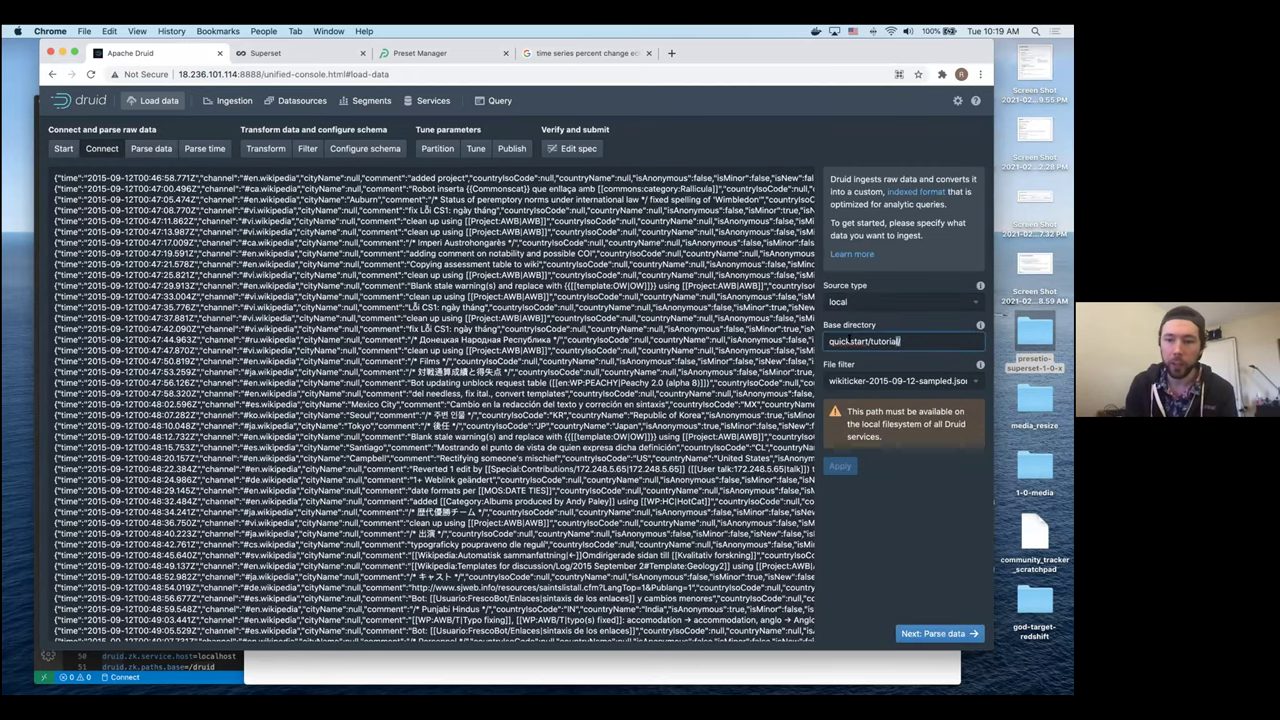
left_click_drag(904, 341, 827, 341)
left_click(905, 342)
left_click(878, 376)
key("super+a")
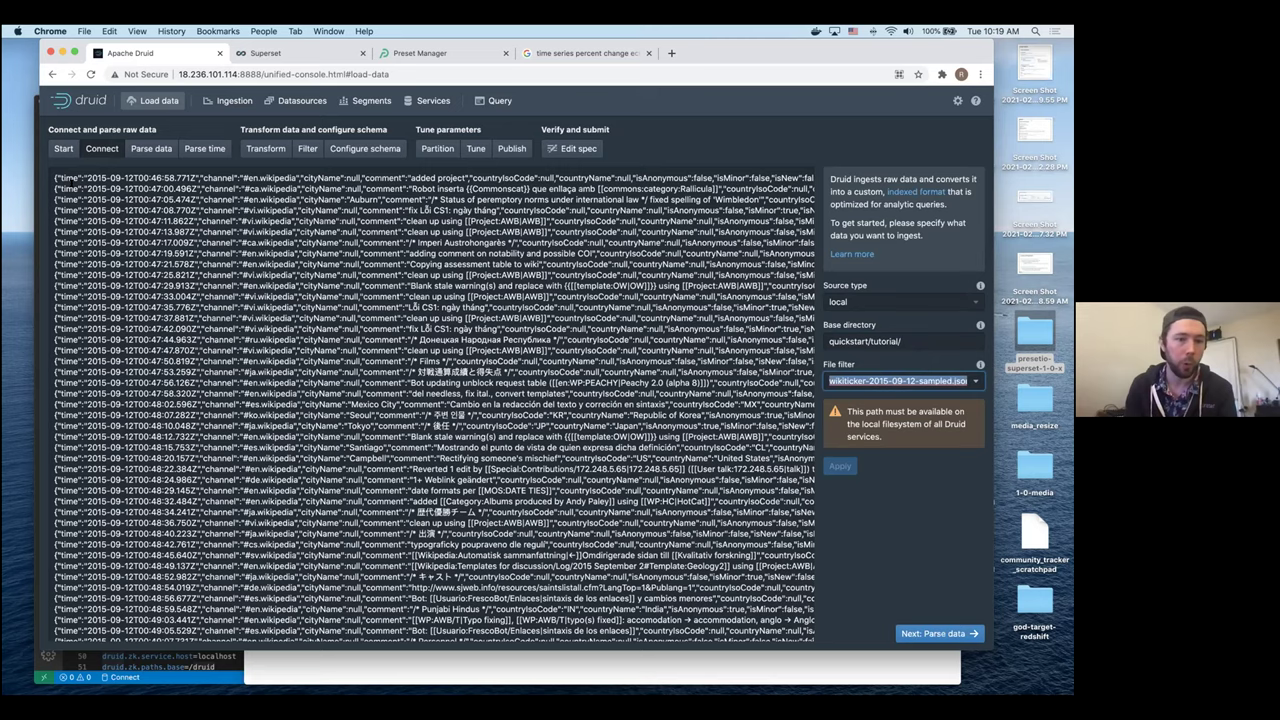
- Highlight the first raw JSON rows in the Wikipedia sample preview and continue to the Parse data stage
left_click_drag(54, 176, 82, 208)
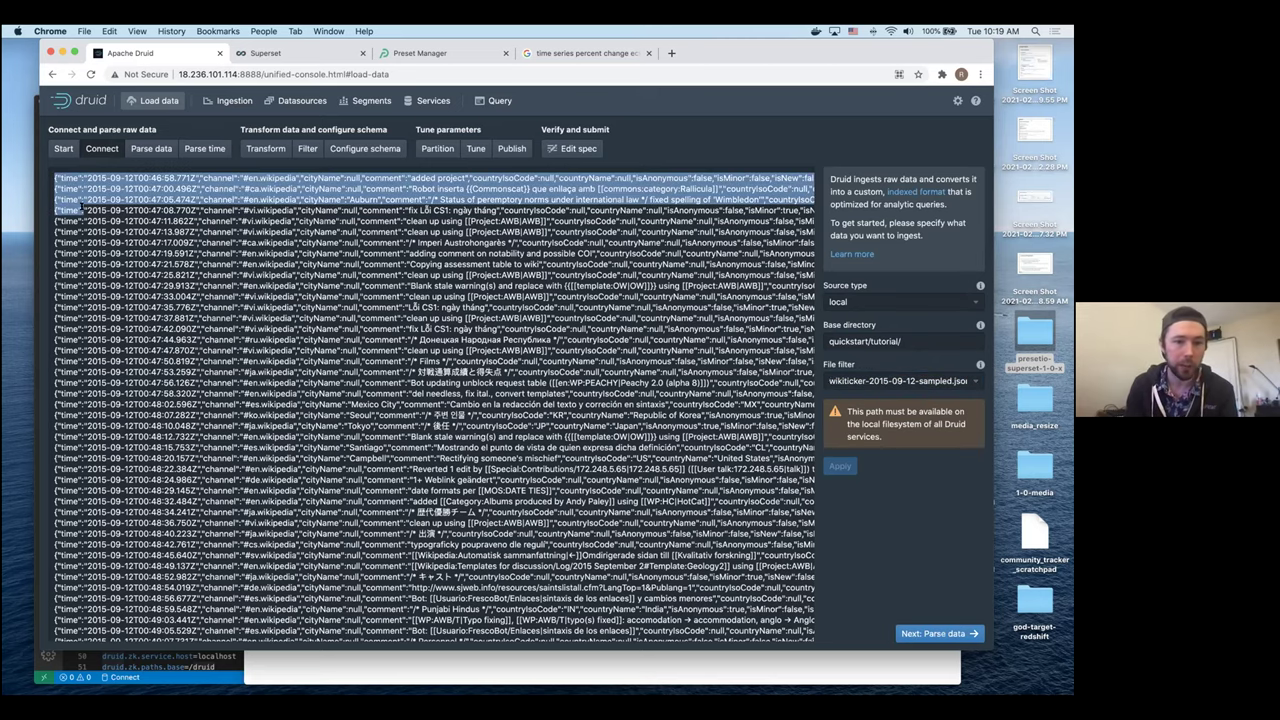
left_click(129, 178)
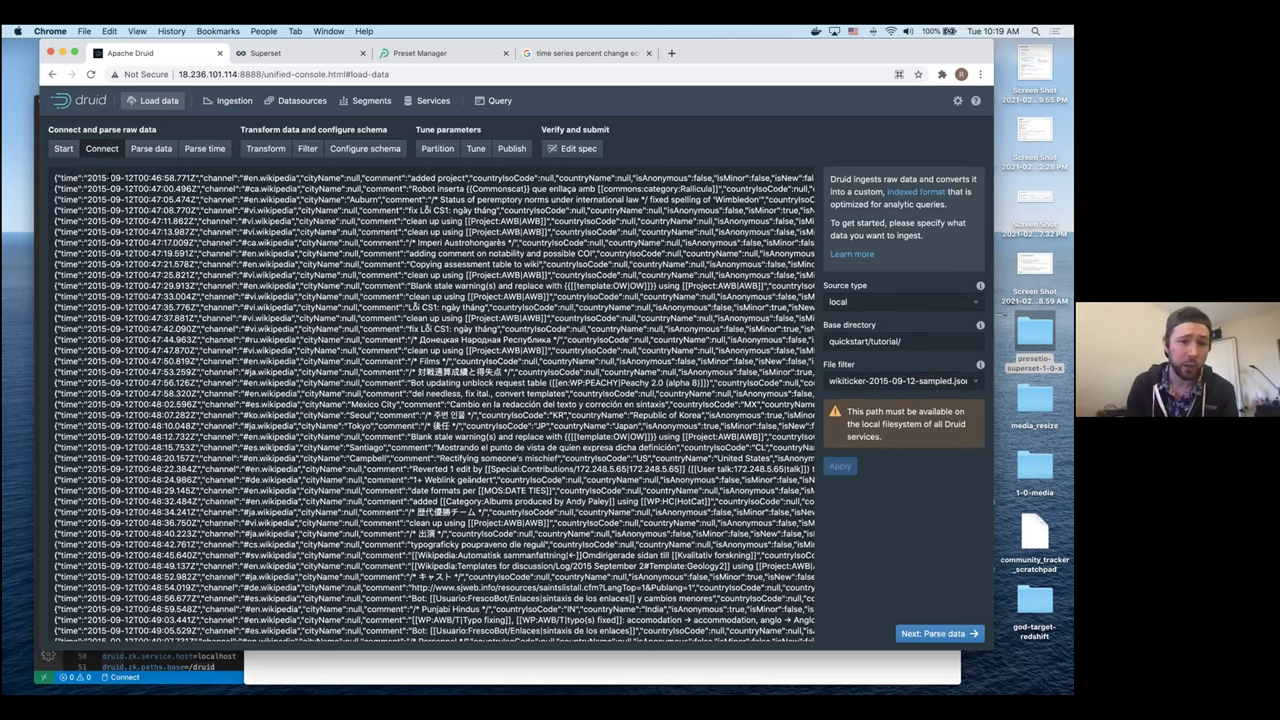
left_click(938, 633)
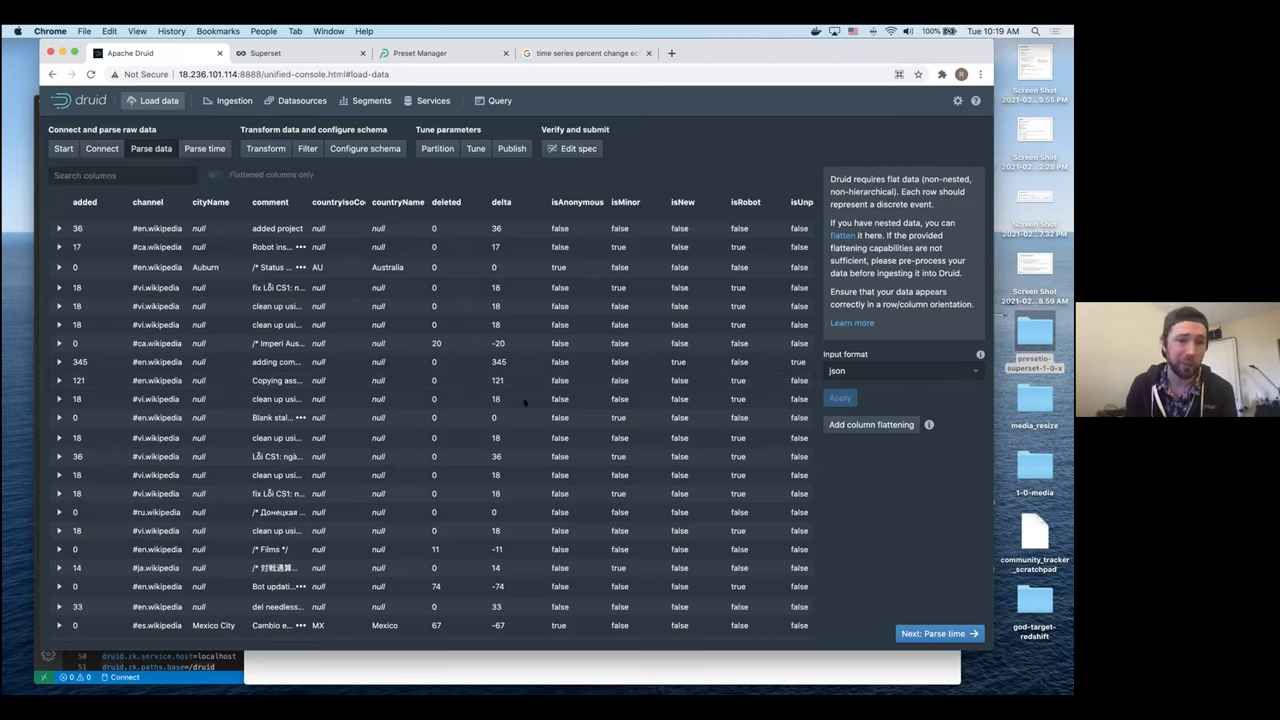
- Review the columns and timestamp settings in the Parse time stage and continue to the Transform preview
left_click(928, 634)
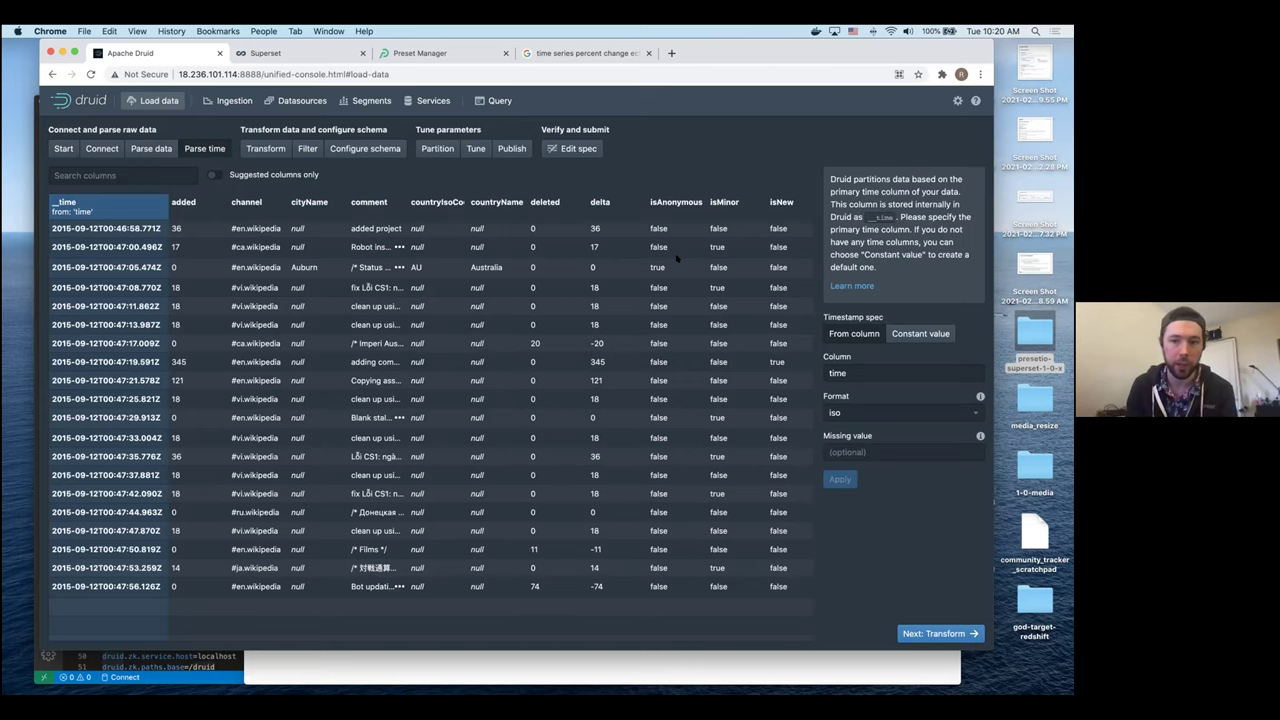
scroll(690, 230, "right", 10)
scroll(677, 258, "right", 3)
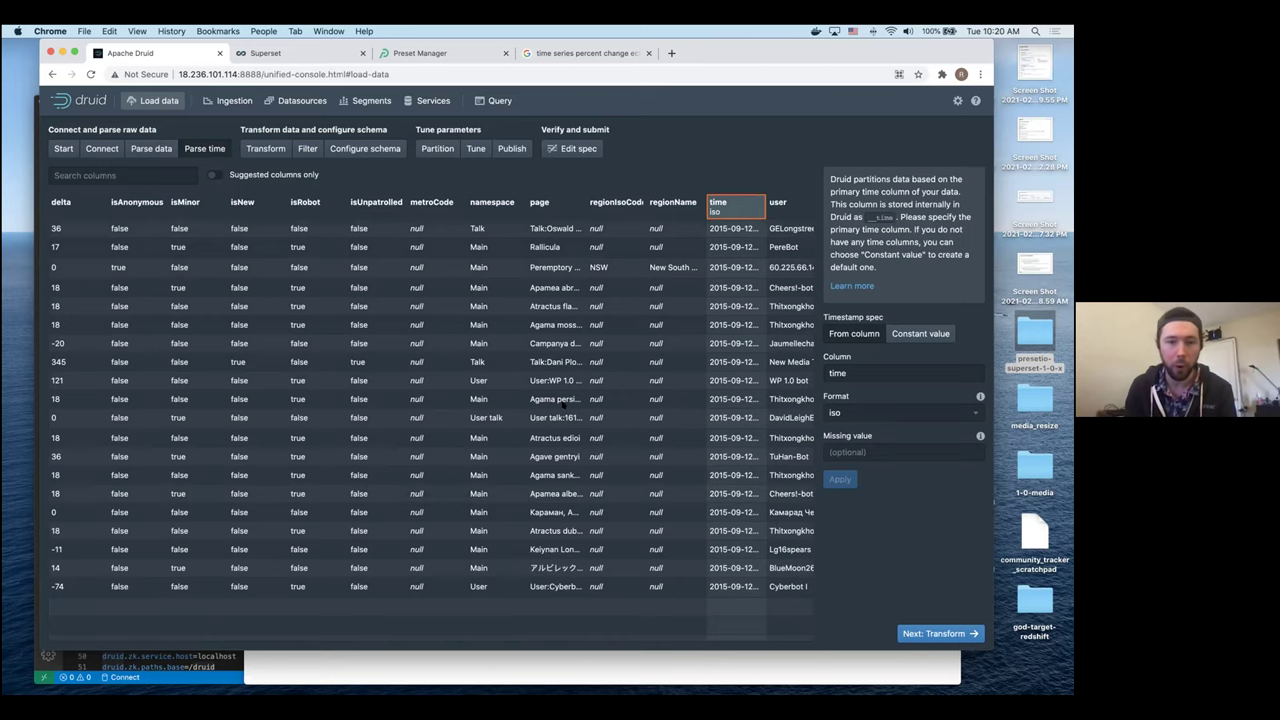
scroll(563, 405, "left", 15)
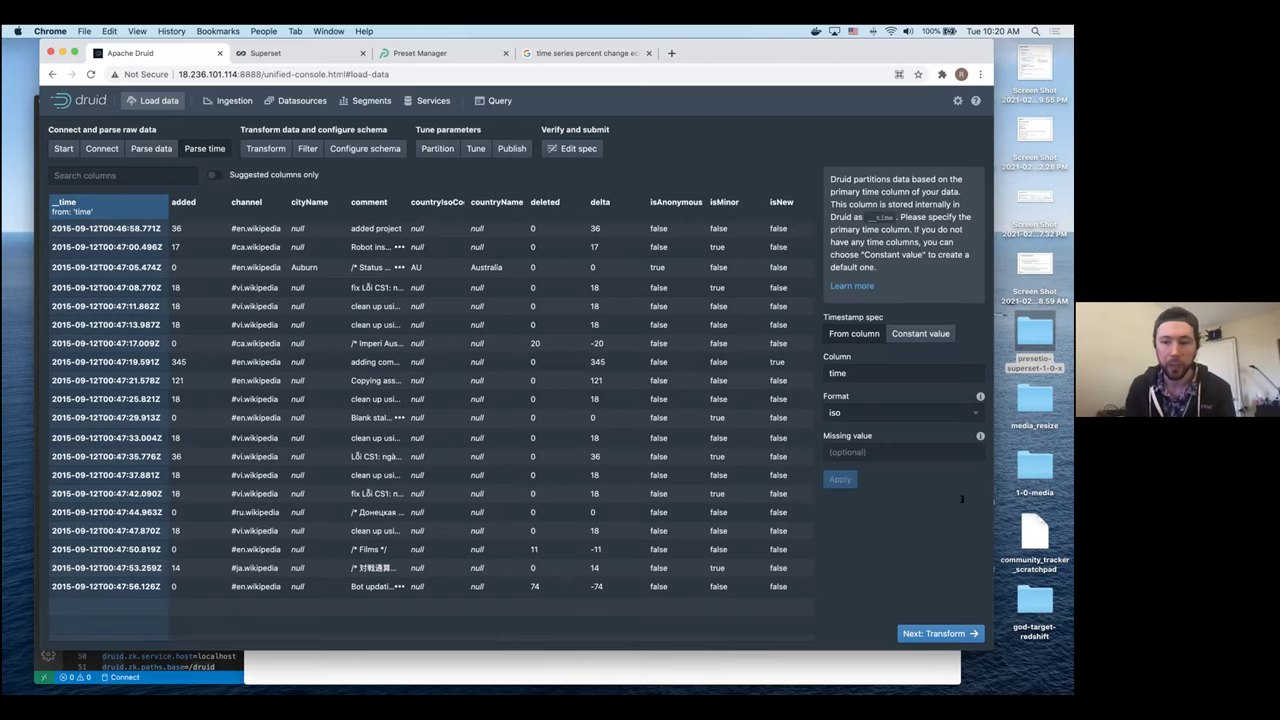
left_click(870, 370)
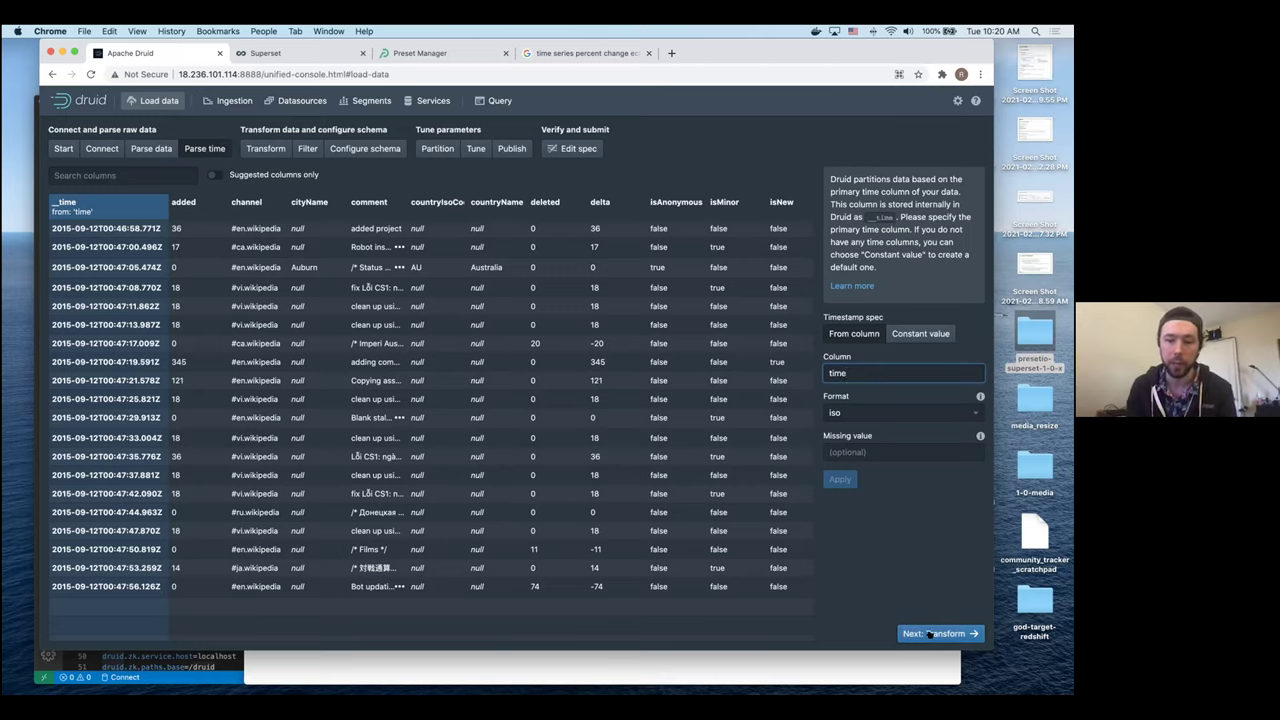
left_click(875, 452)
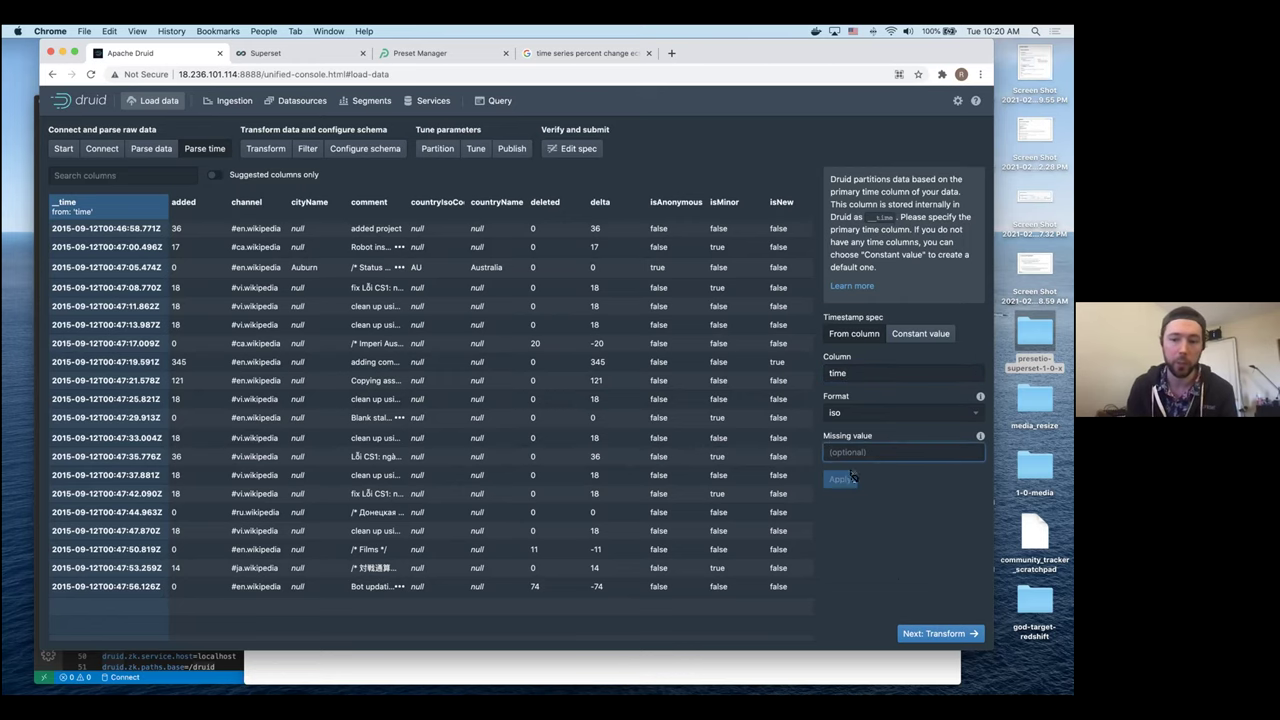
left_click(921, 632)
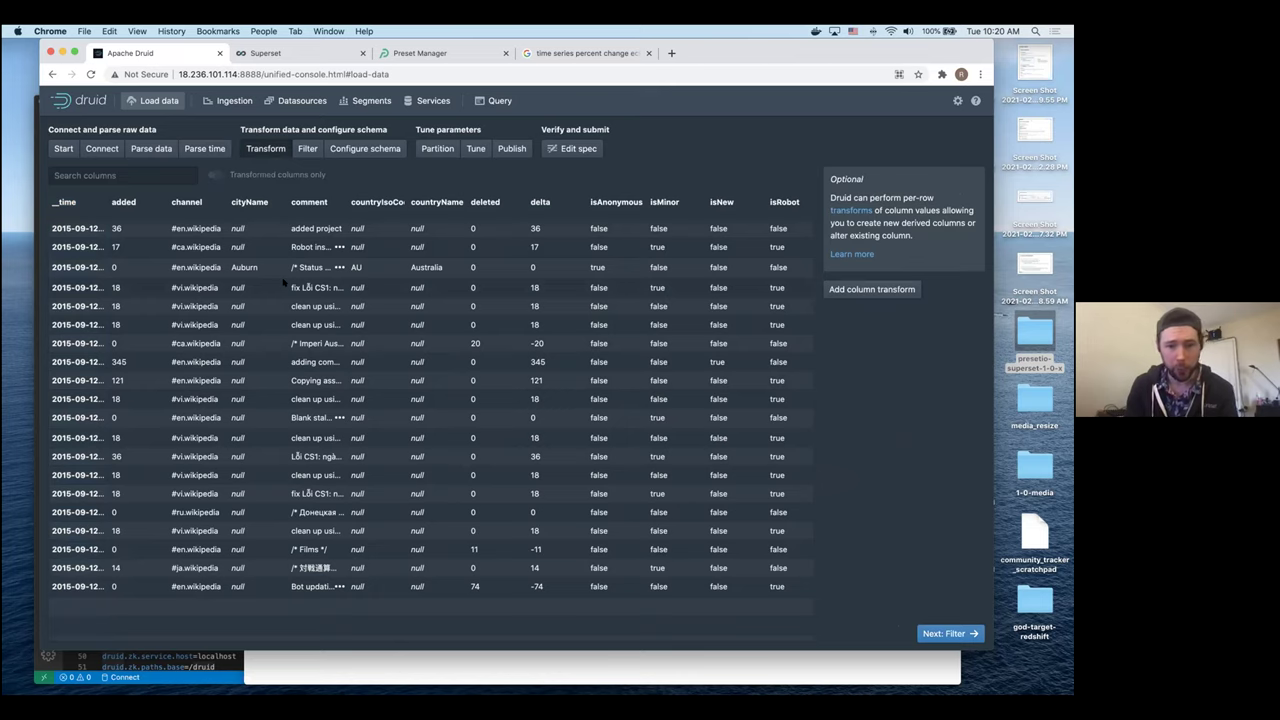
scroll(284, 283, "down", 1)
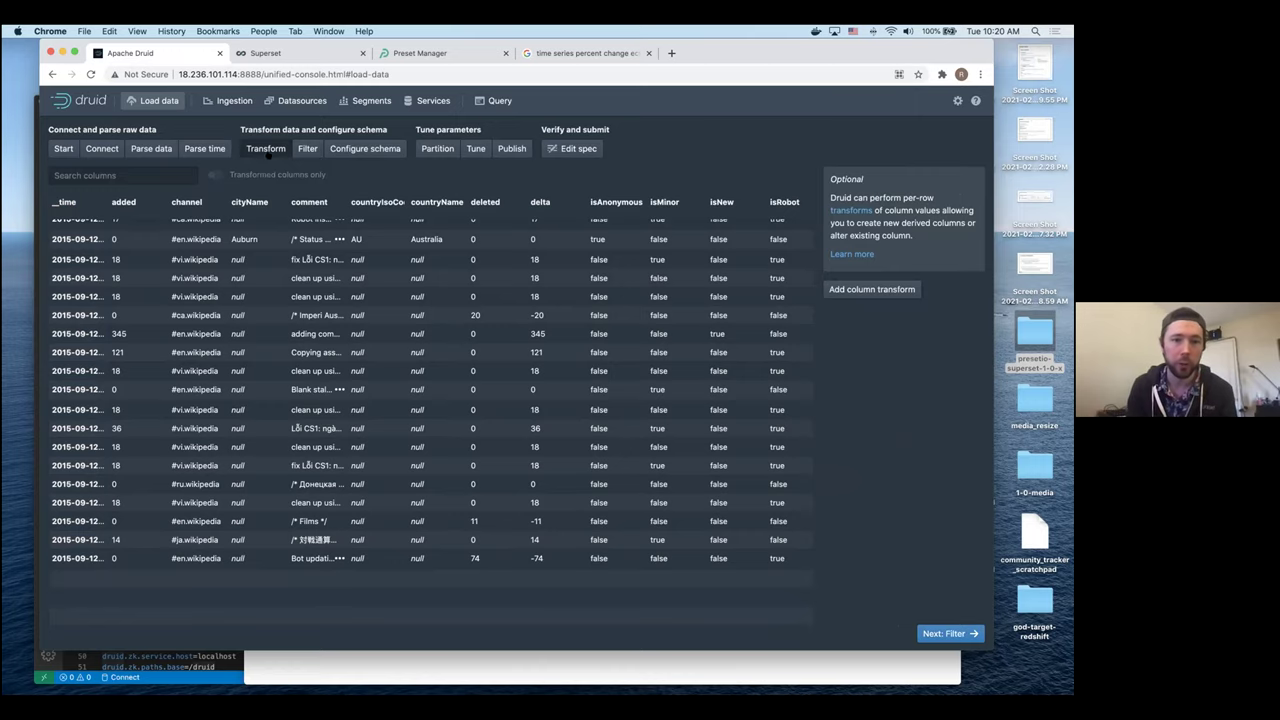
- Review the Partition stage's settings and the Tune stage's general tuning parameters
left_click(432, 149)
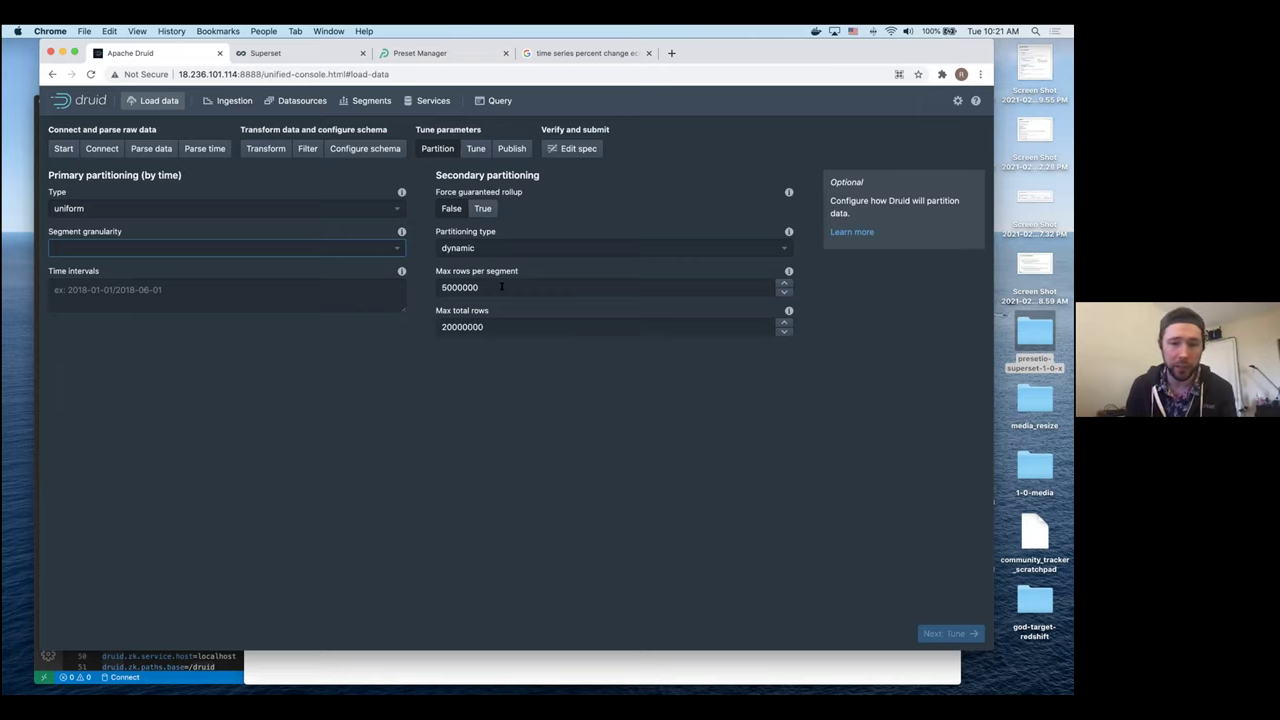
left_click(477, 149)
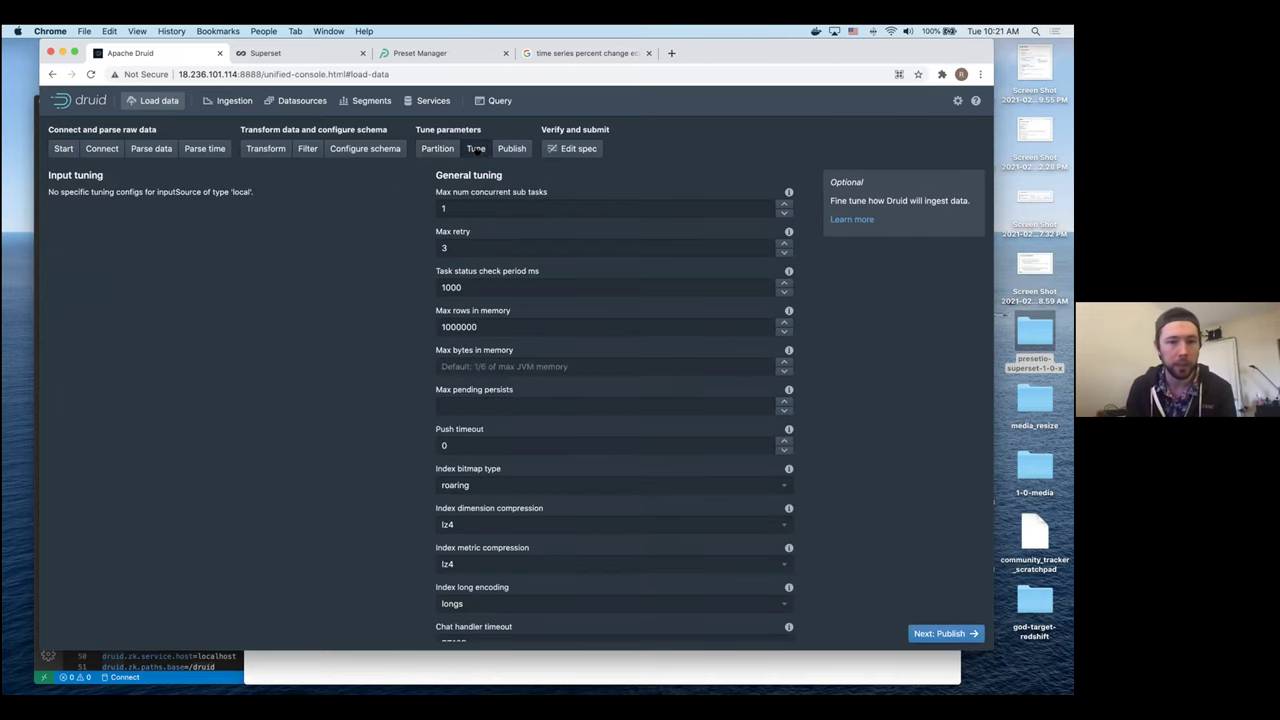
scroll(440, 220, "down", 2)
scroll(449, 231, "up", 2)
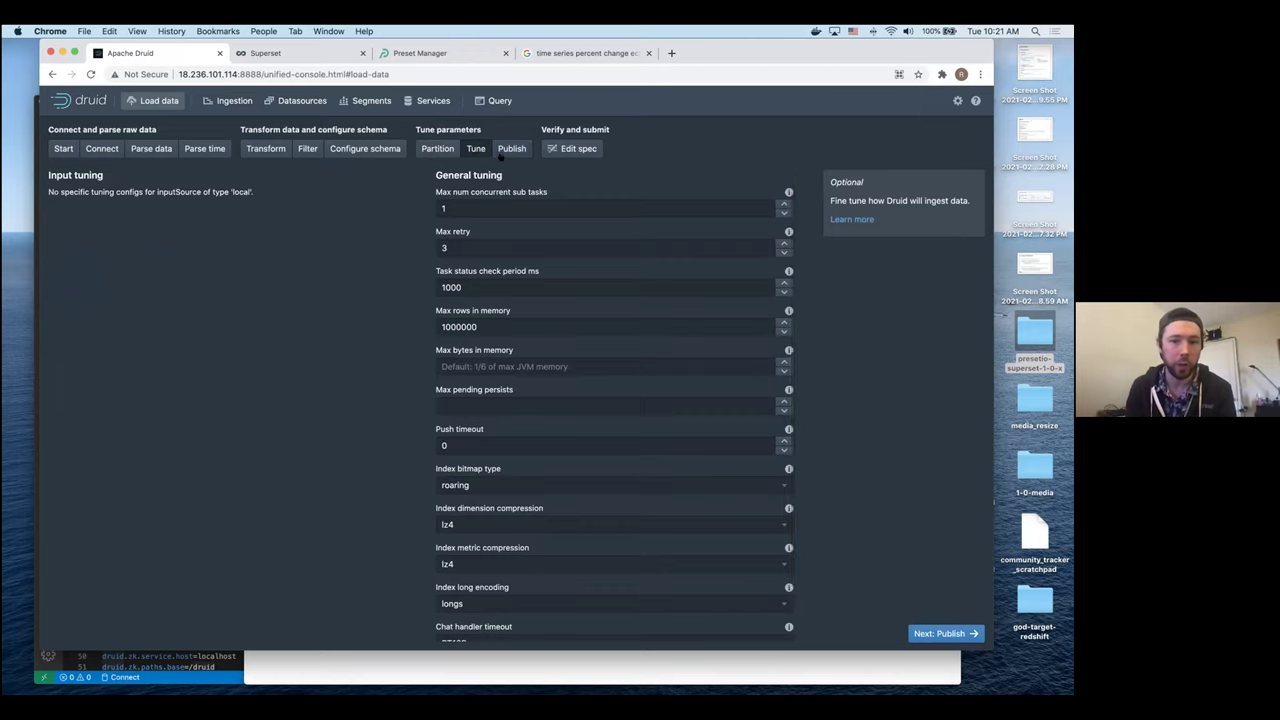
- Open the Publish stage and highlight the datasource name
left_click(511, 149)
left_click(205, 210)
left_click_drag(205, 210, 94, 210)
left_click(94, 210)
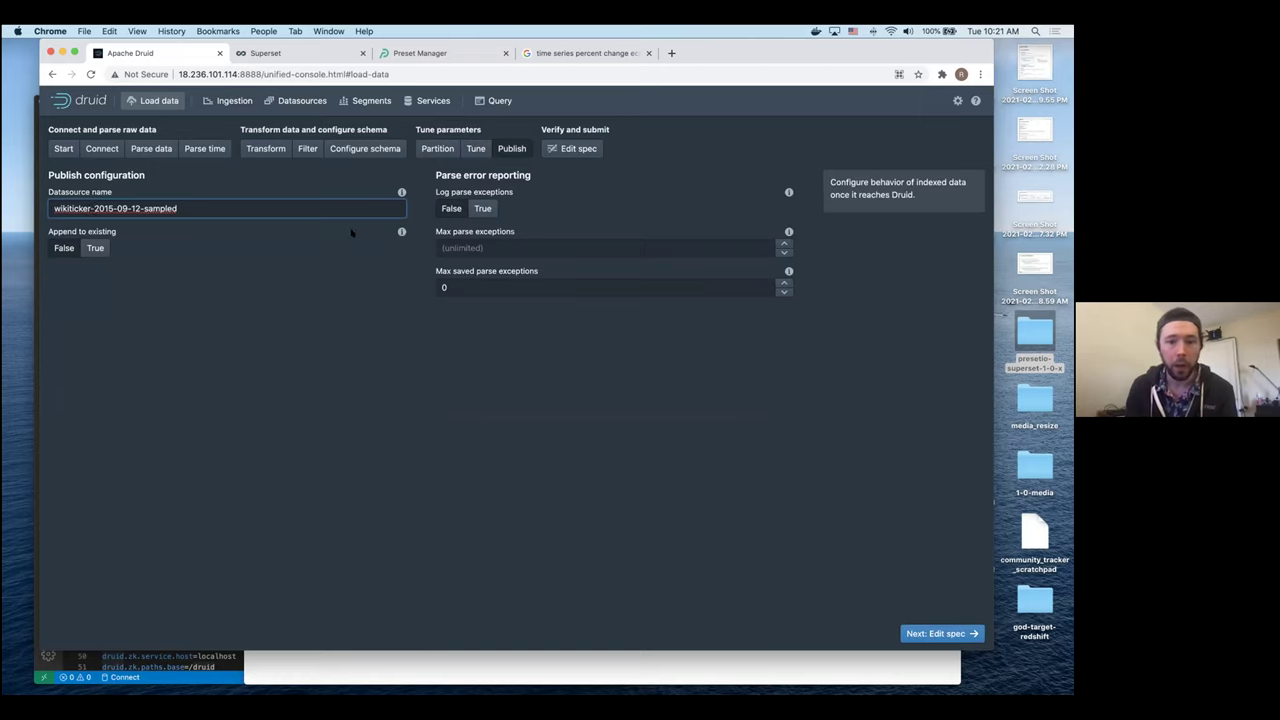
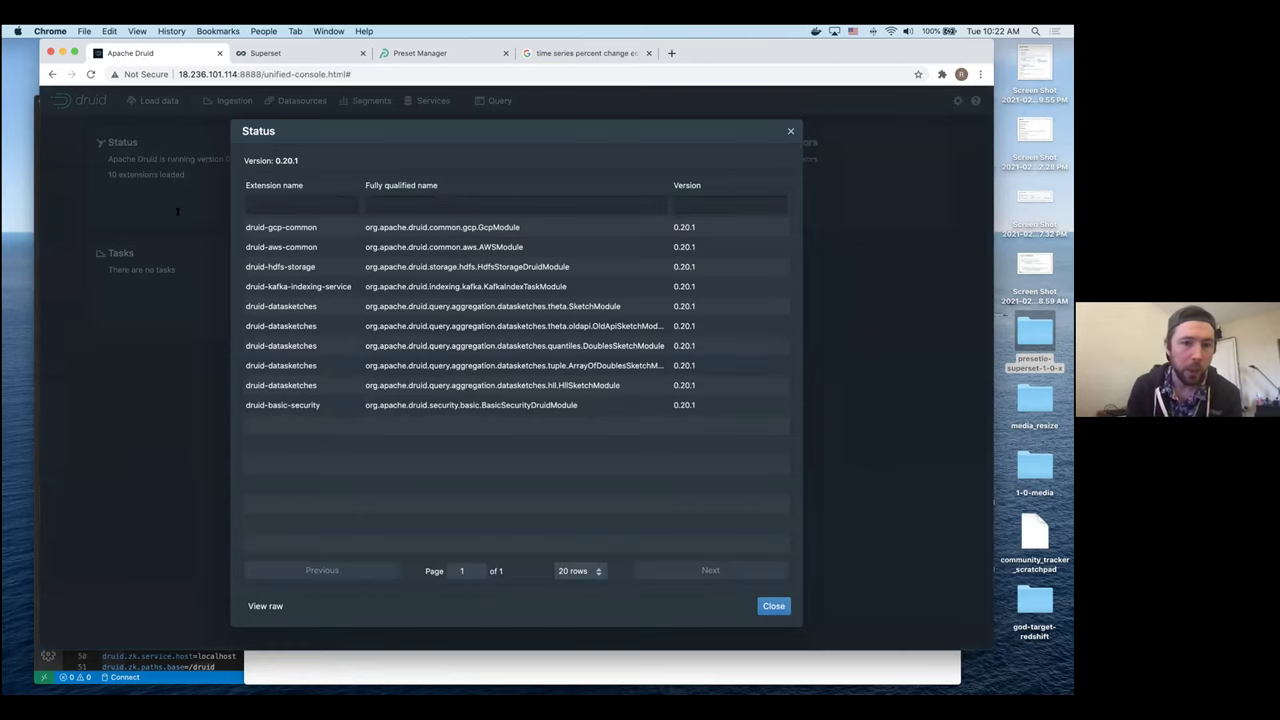
- Open the Druid status details and highlight the druid-basic-security extension in the list
left_click_drag(245, 405, 352, 395)
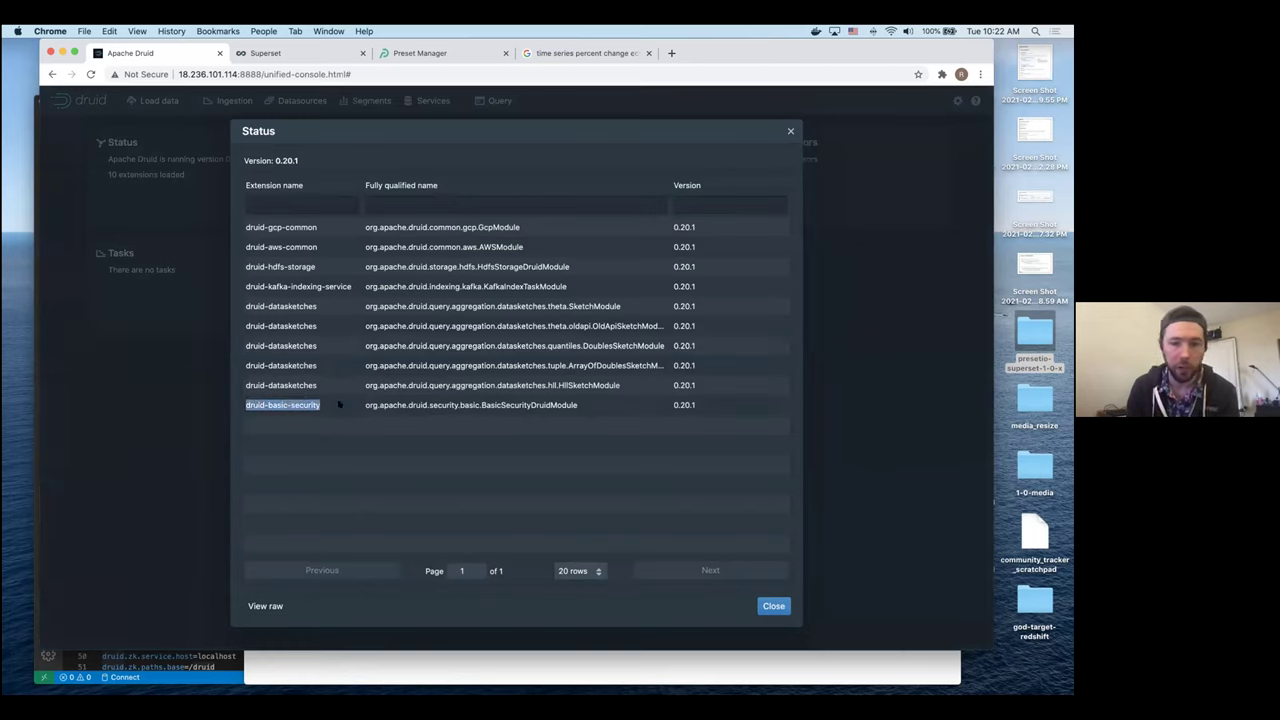
- Close the Druid status details and view the local Superset home page and the Preset Manager workspaces
left_click_drag(696, 405, 359, 421)
left_click(775, 605)
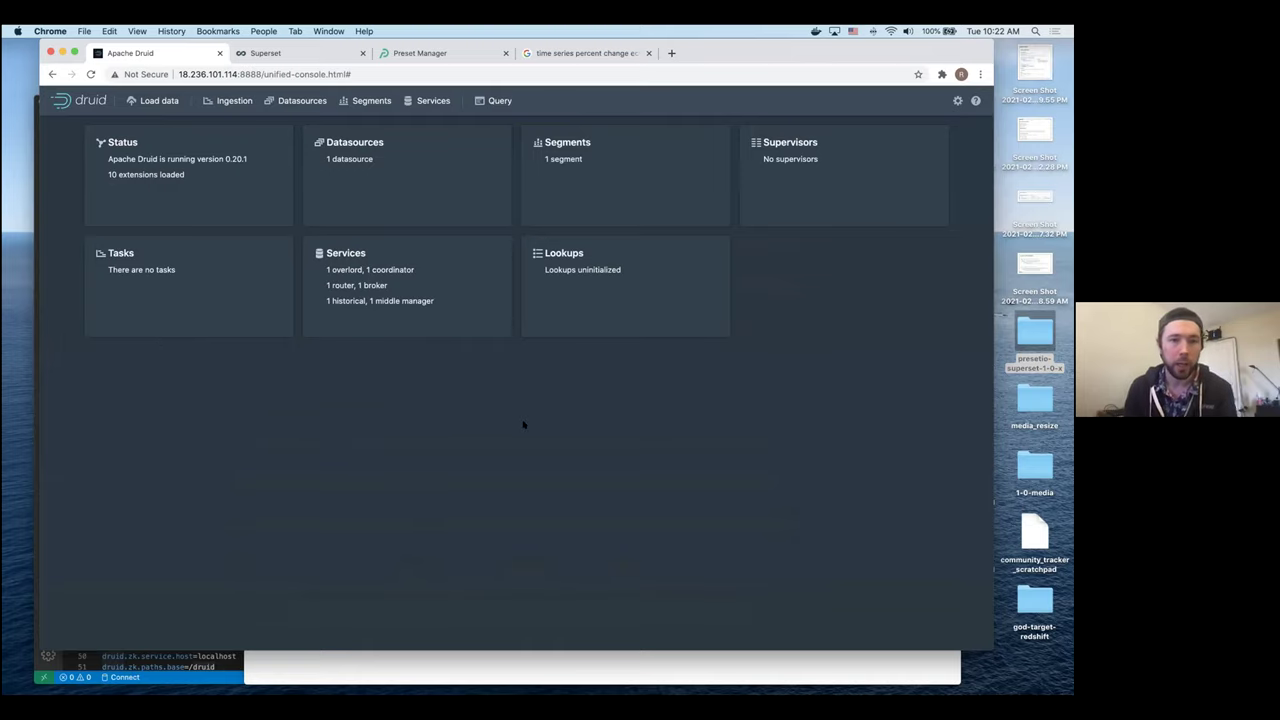
left_click(305, 61)
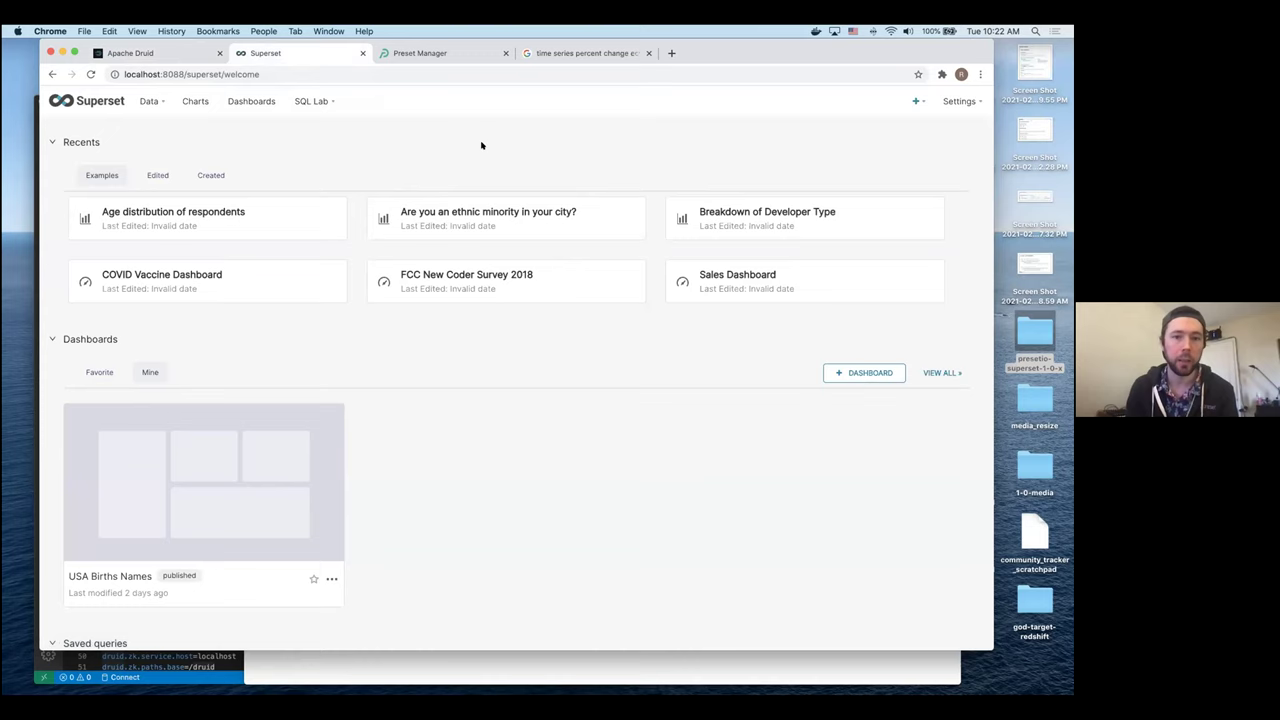
left_click(400, 57)
left_click(300, 53)
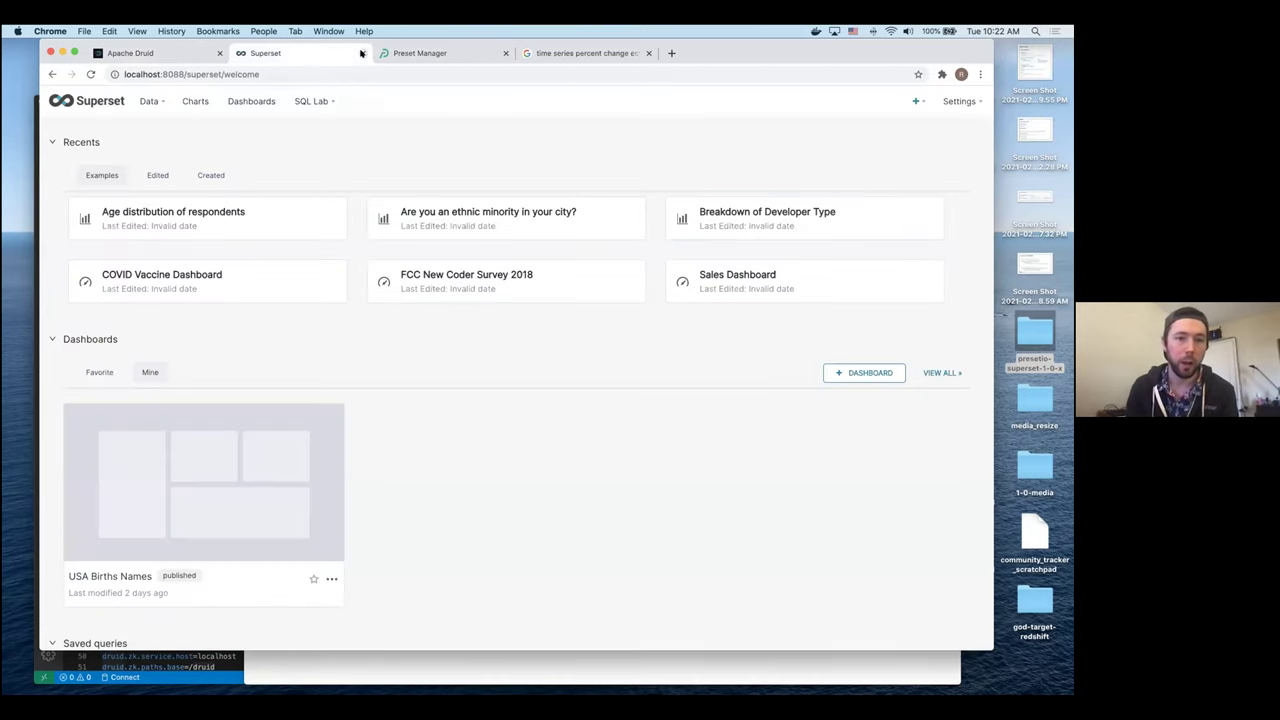
left_click(418, 54)
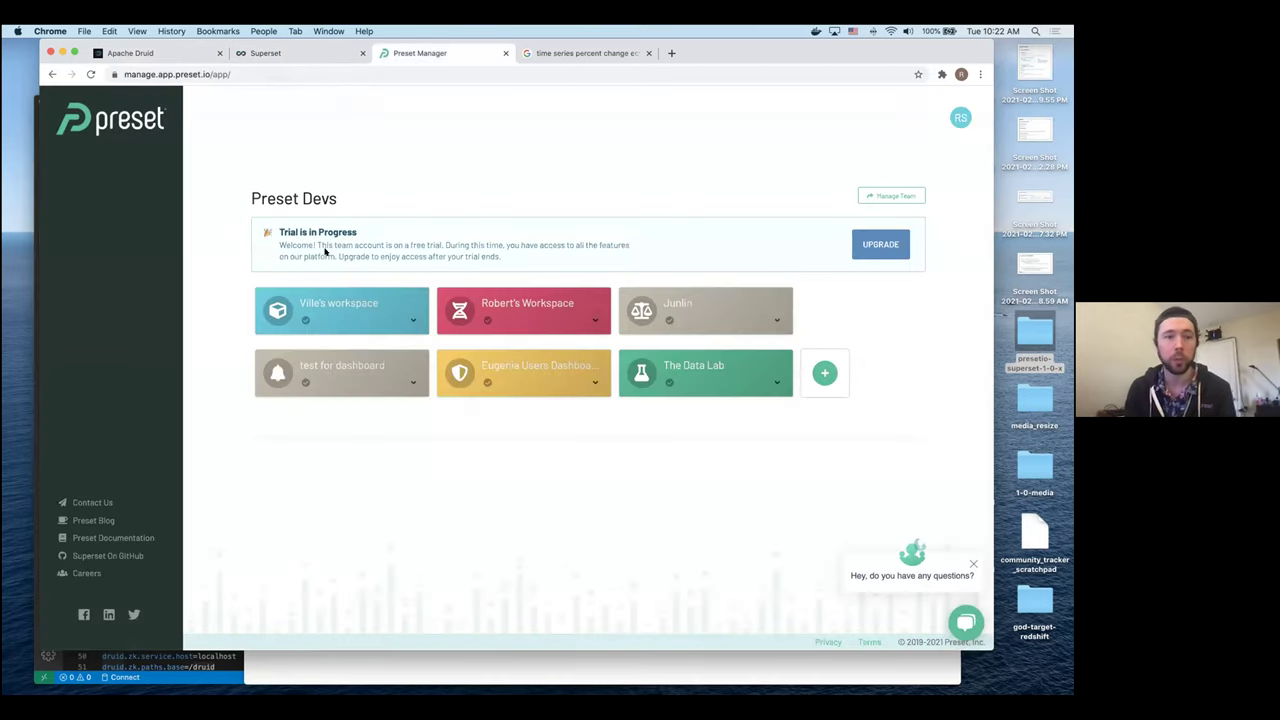
- Return to the local Superset, inspect the name and SQLAlchemy URI fields for adding a database, and cancel the form
left_click(287, 55)
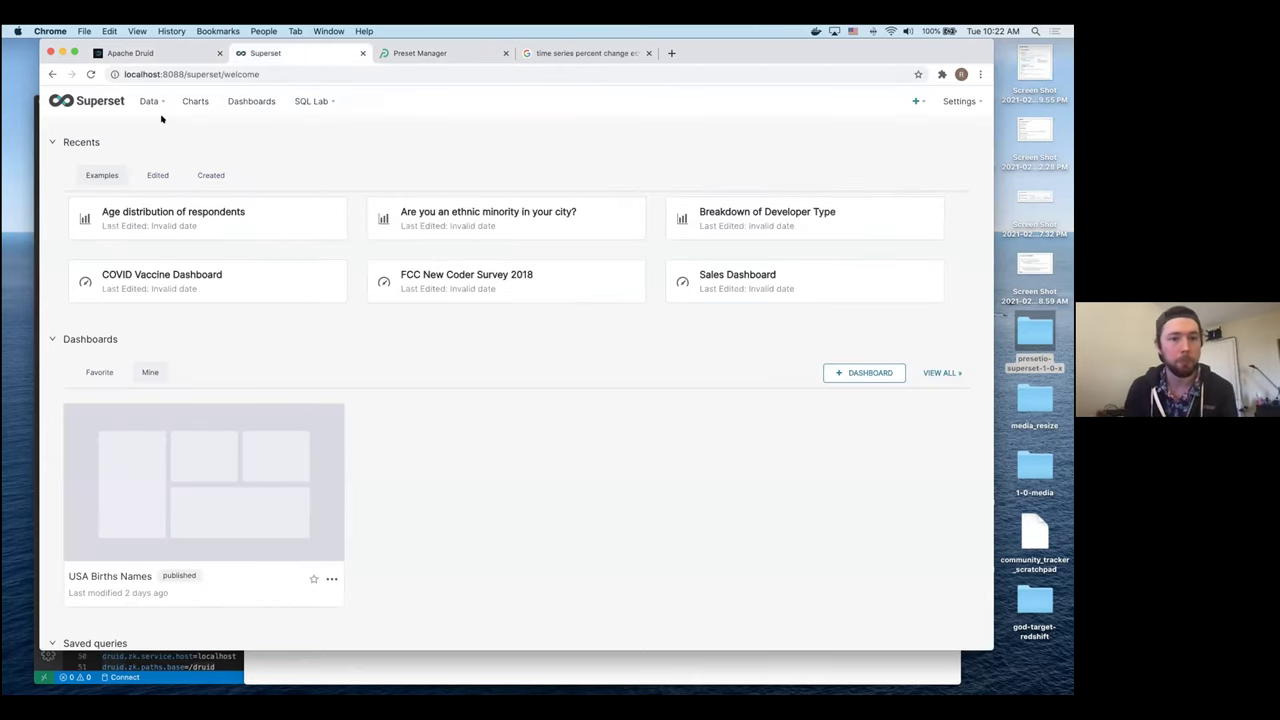
mouse_move(137, 98)
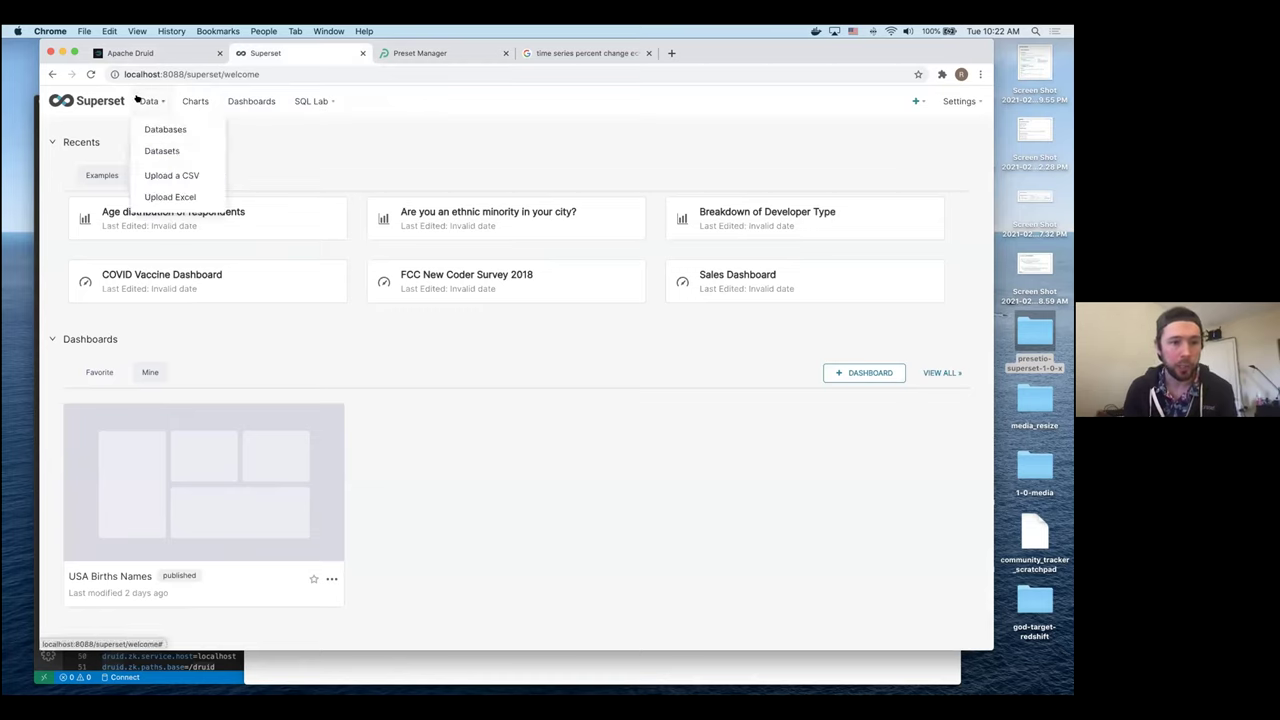
left_click(163, 129)
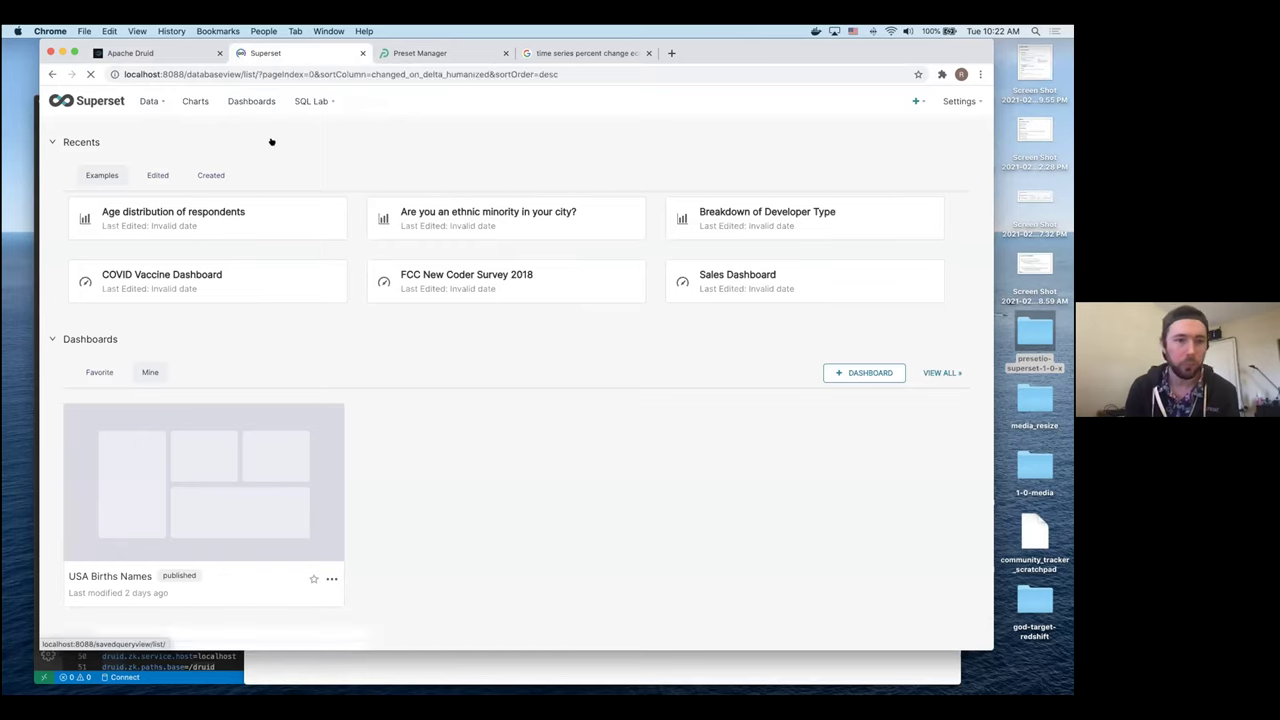
left_click(941, 133)
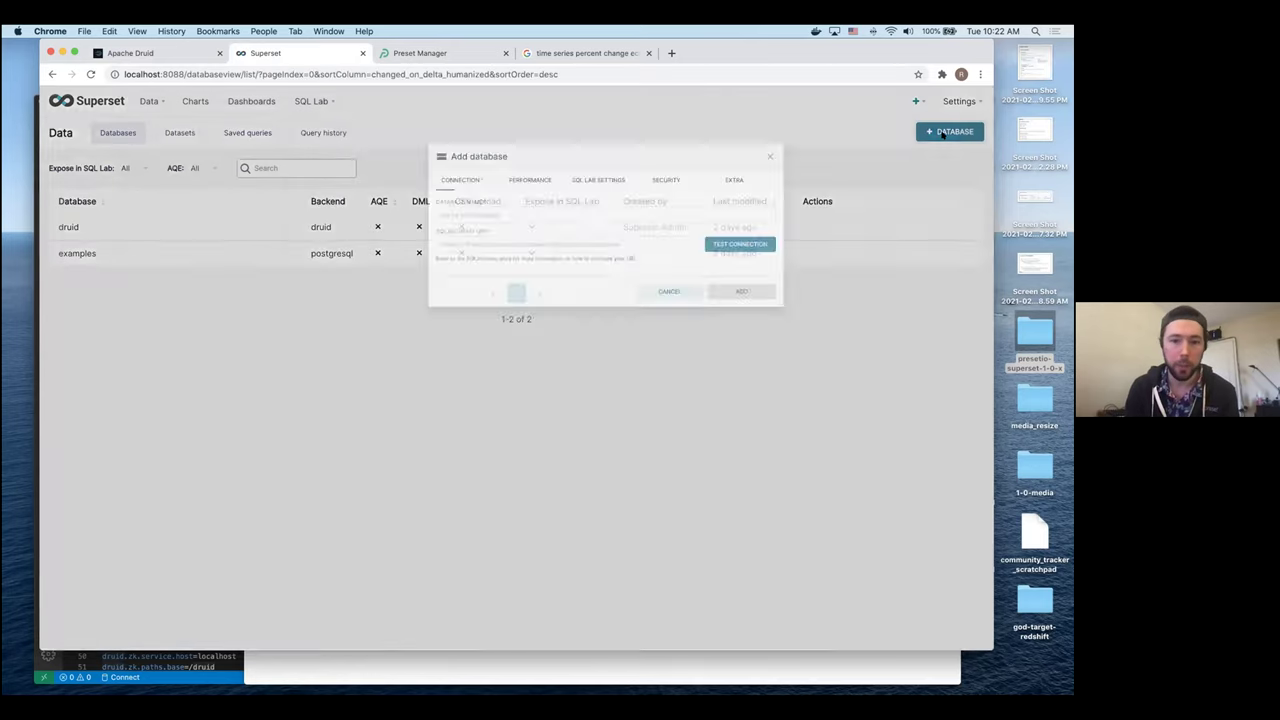
left_click(483, 233)
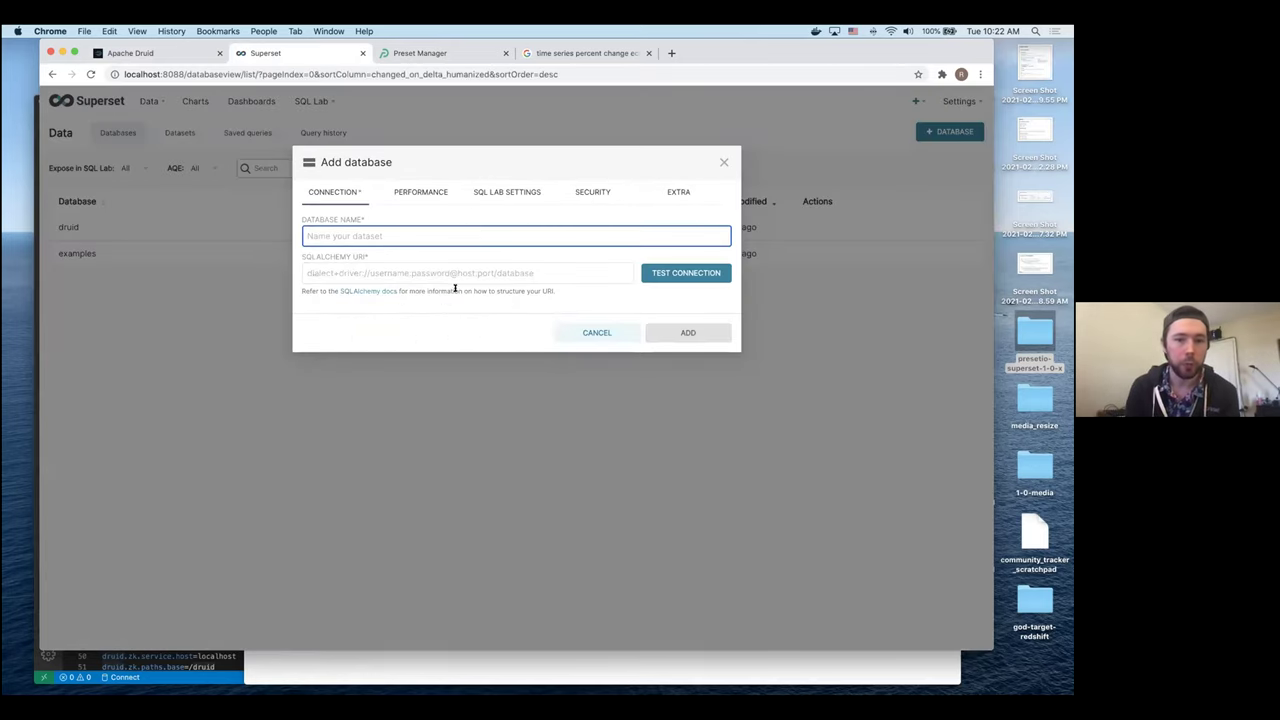
left_click(428, 272)
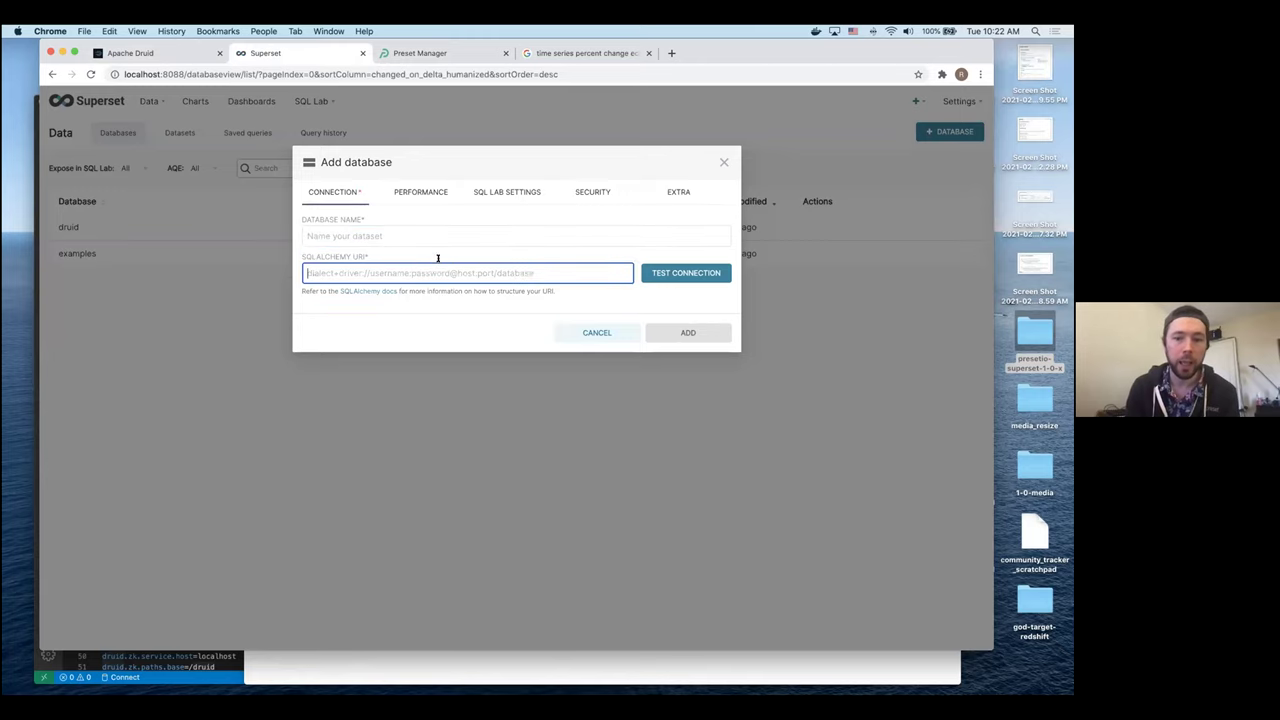
left_click(596, 332)
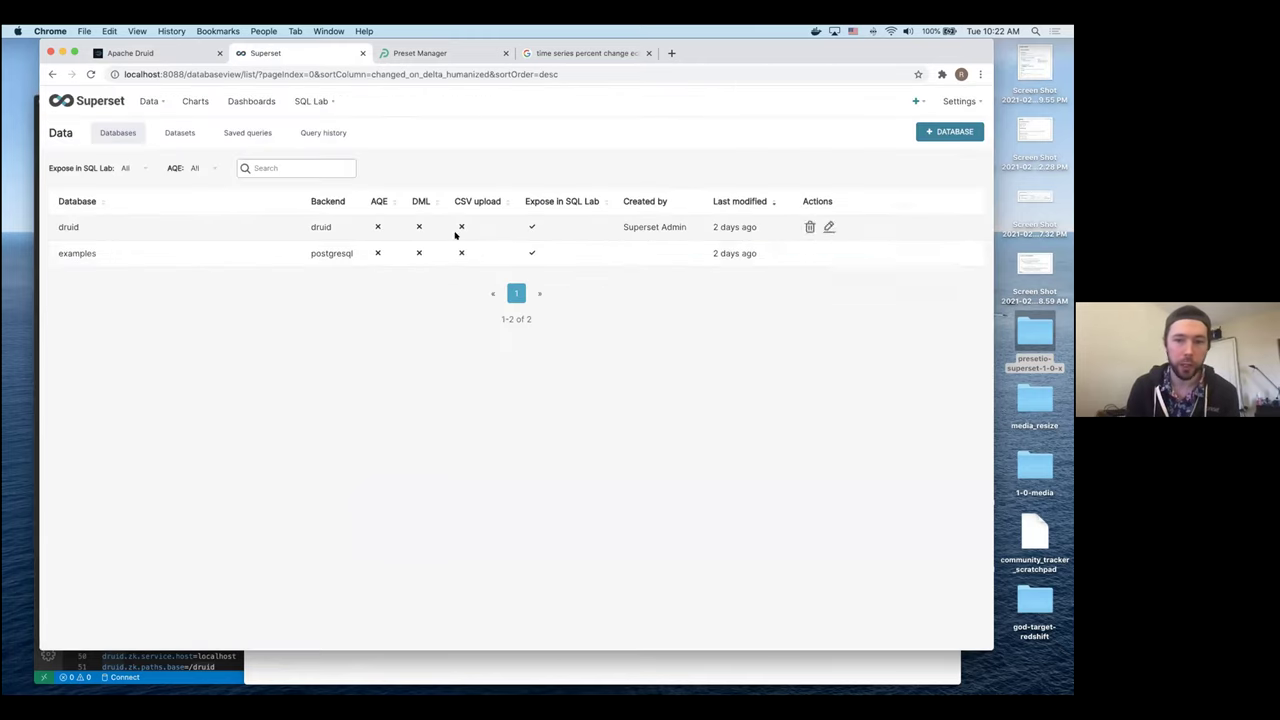
- Open the druid database's connection settings and highlight the host, port and /druid/v2/sql path in its SQLAlchemy URI
left_click(828, 227)
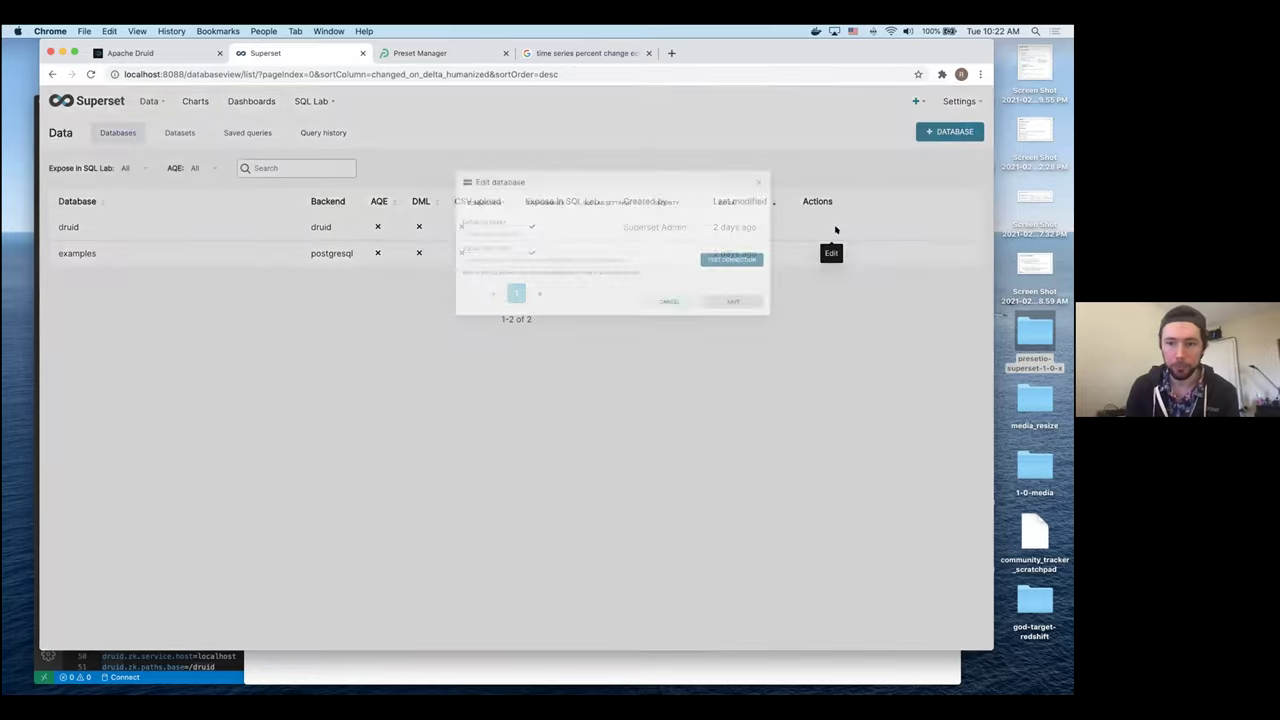
left_click(435, 272)
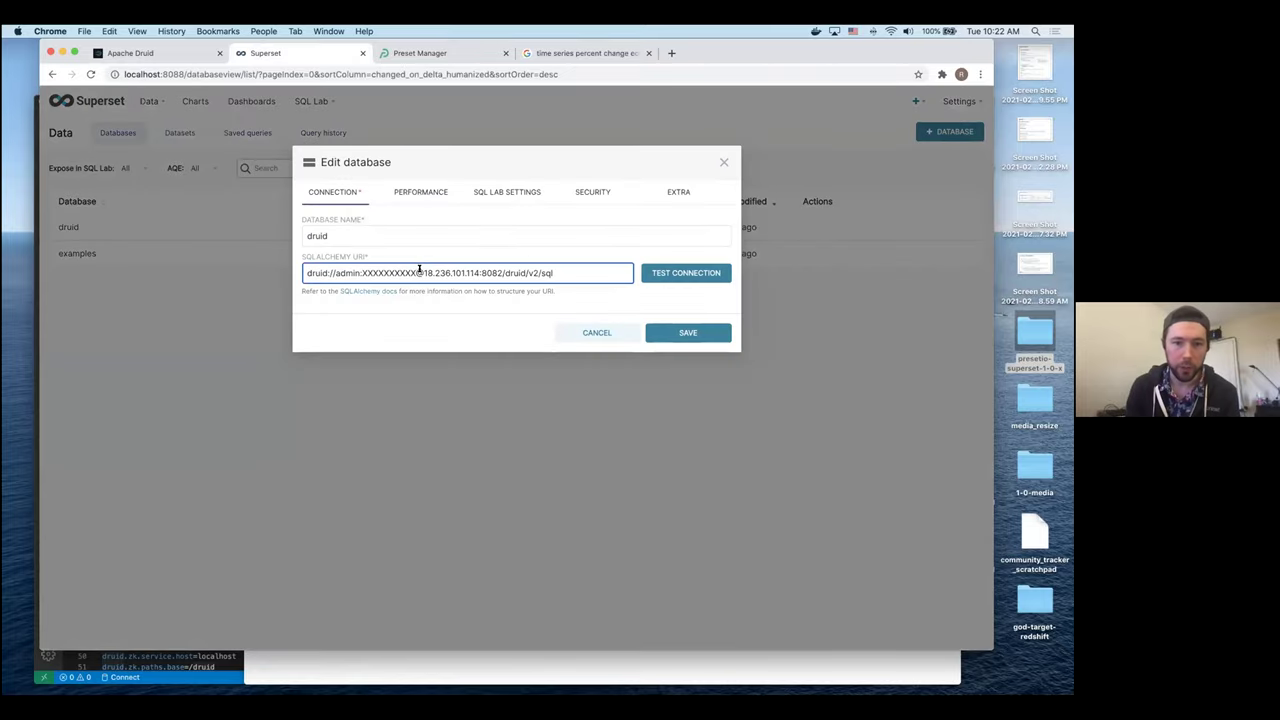
left_click_drag(423, 272, 502, 272)
left_click(543, 272)
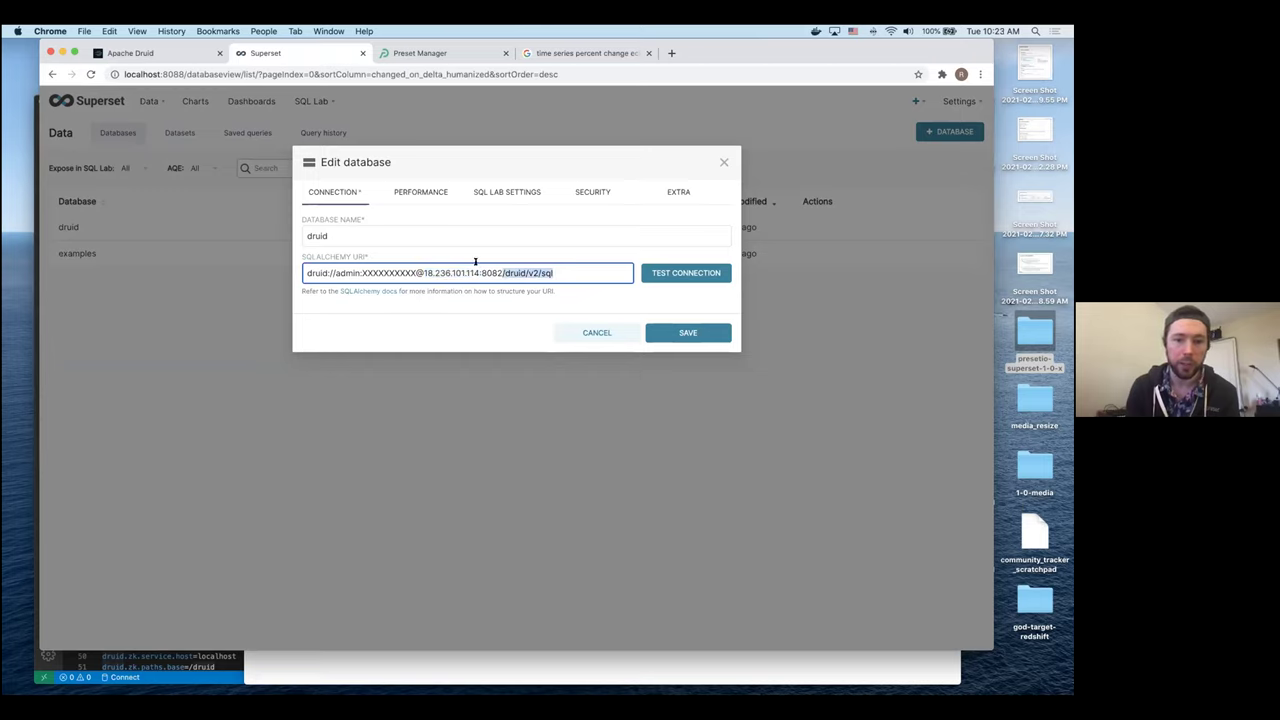
- Highlight the credentials in the SQLAlchemy URI, and test the druid connection without saving the settings
double_click(342, 272)
left_click(354, 272)
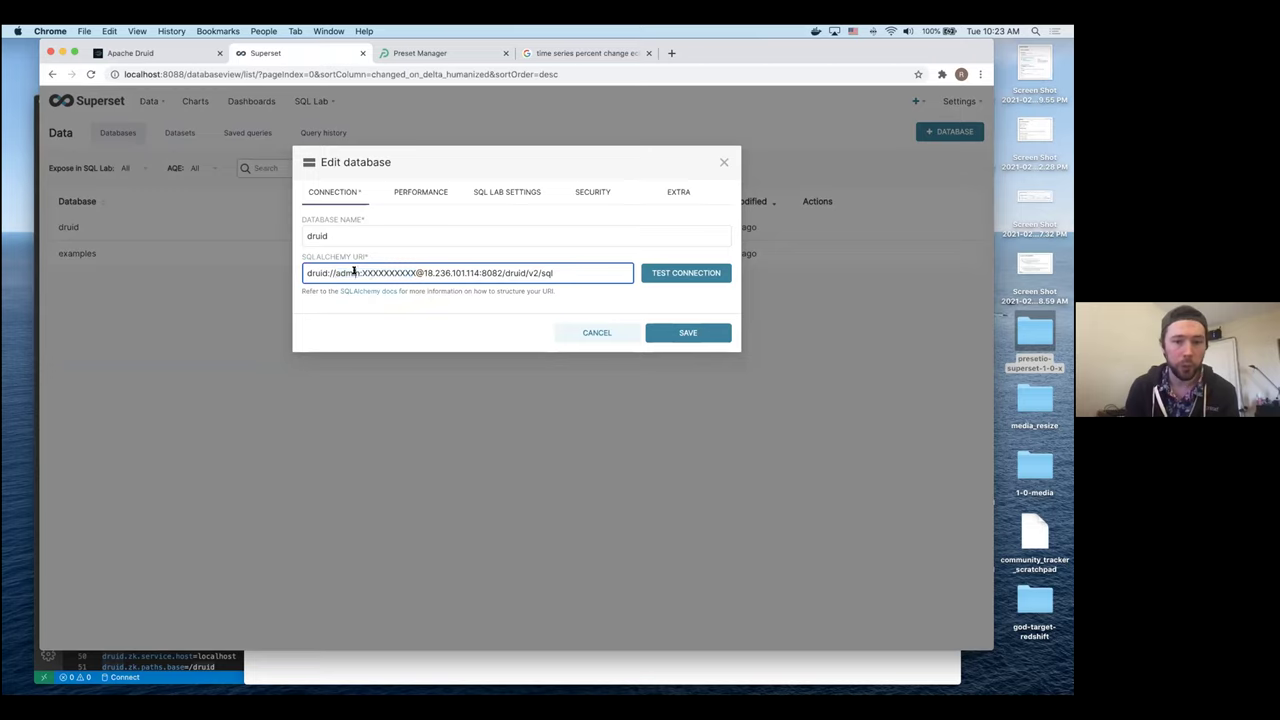
left_click_drag(357, 272, 554, 272)
double_click(346, 272)
left_click(381, 272)
left_click_drag(362, 272, 414, 272)
left_click_drag(332, 272, 409, 272)
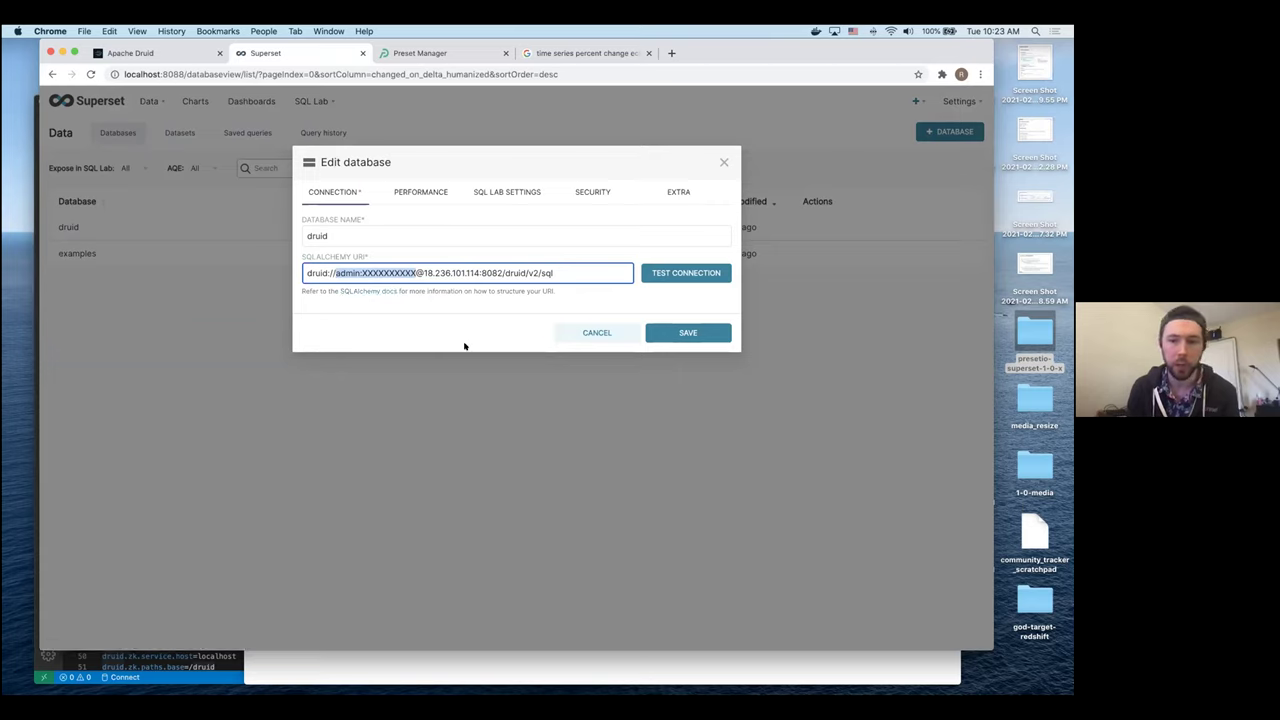
left_click(662, 276)
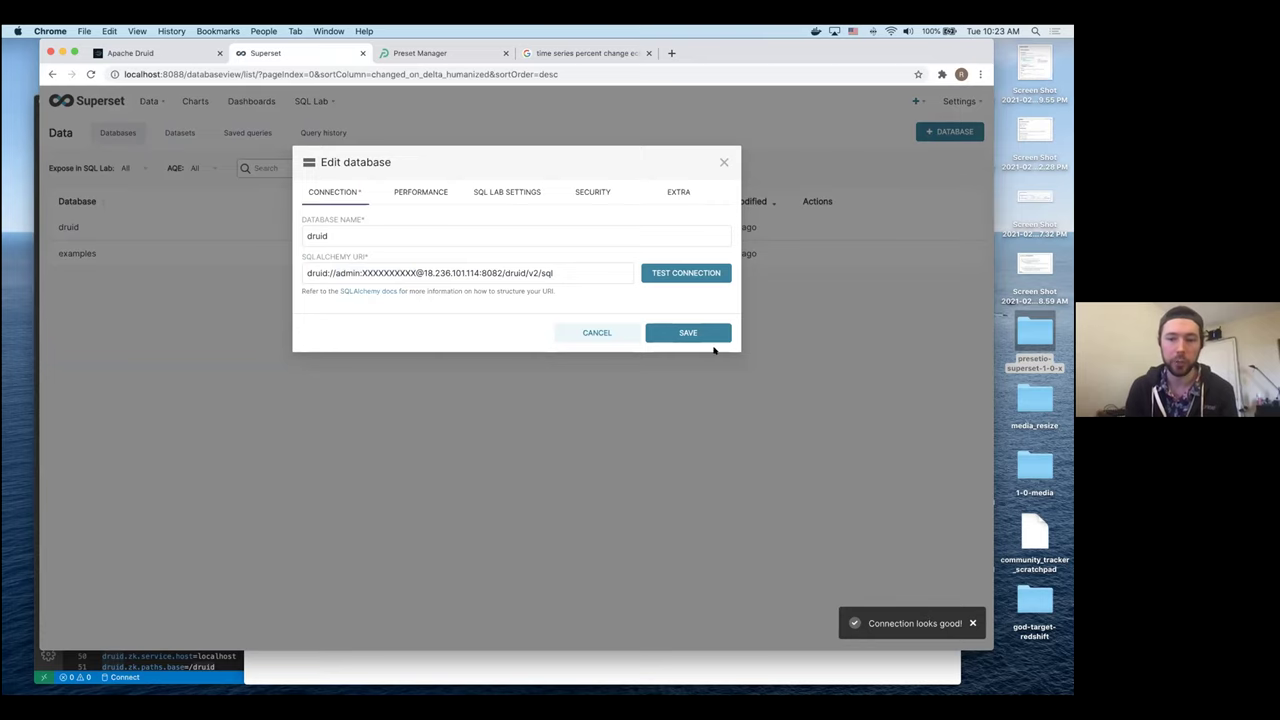
left_click(584, 332)
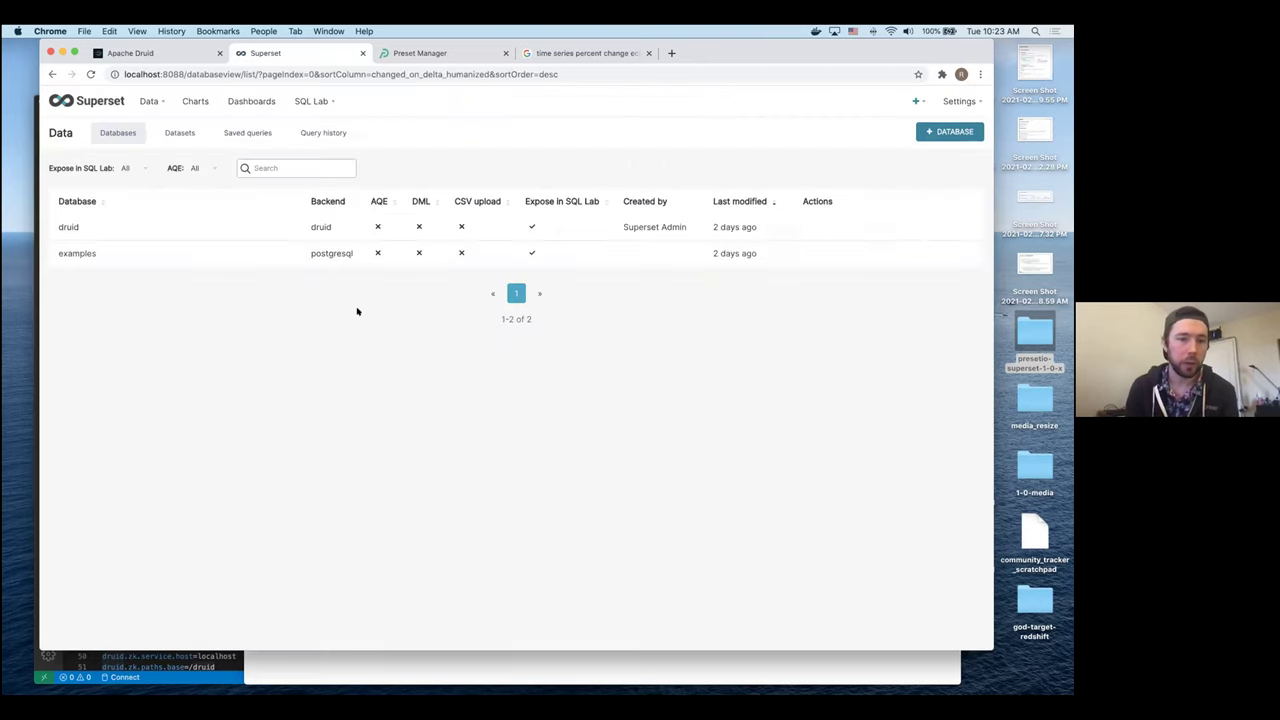
- View the tables offered for a new dataset from the druid database's druid schema, and cancel adding the dataset
left_click(173, 135)
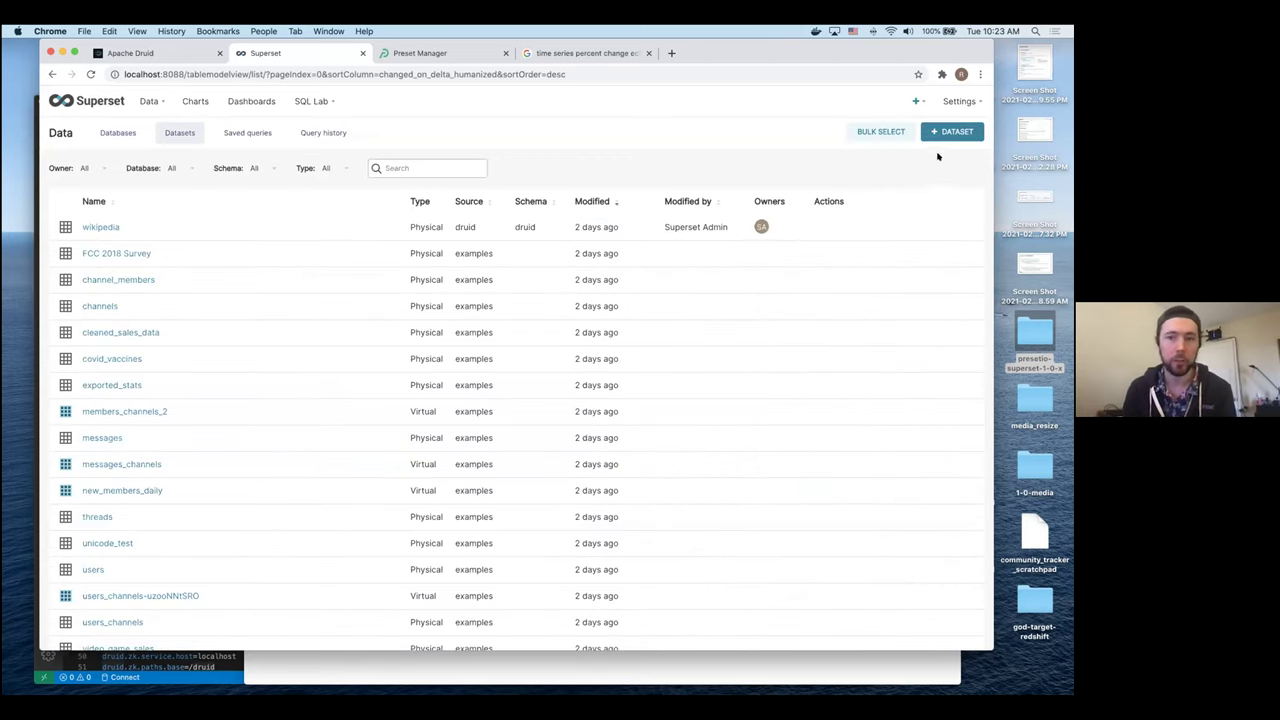
left_click(951, 134)
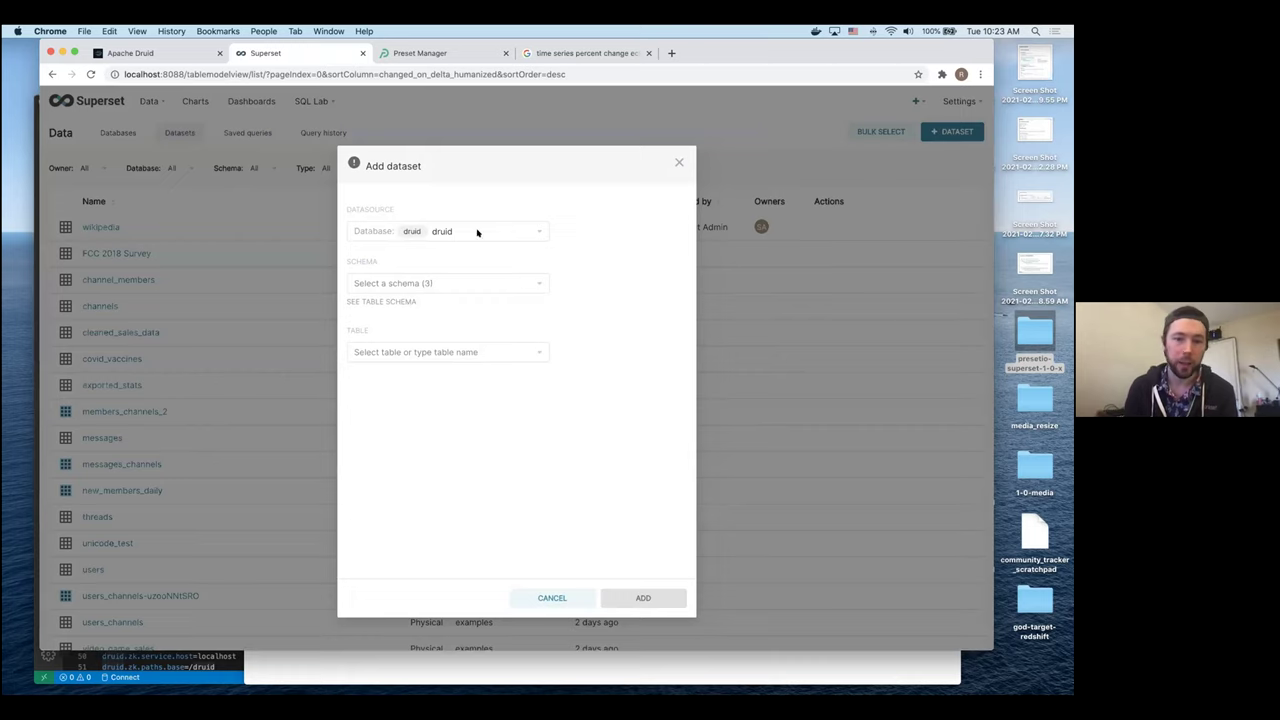
left_click(446, 283)
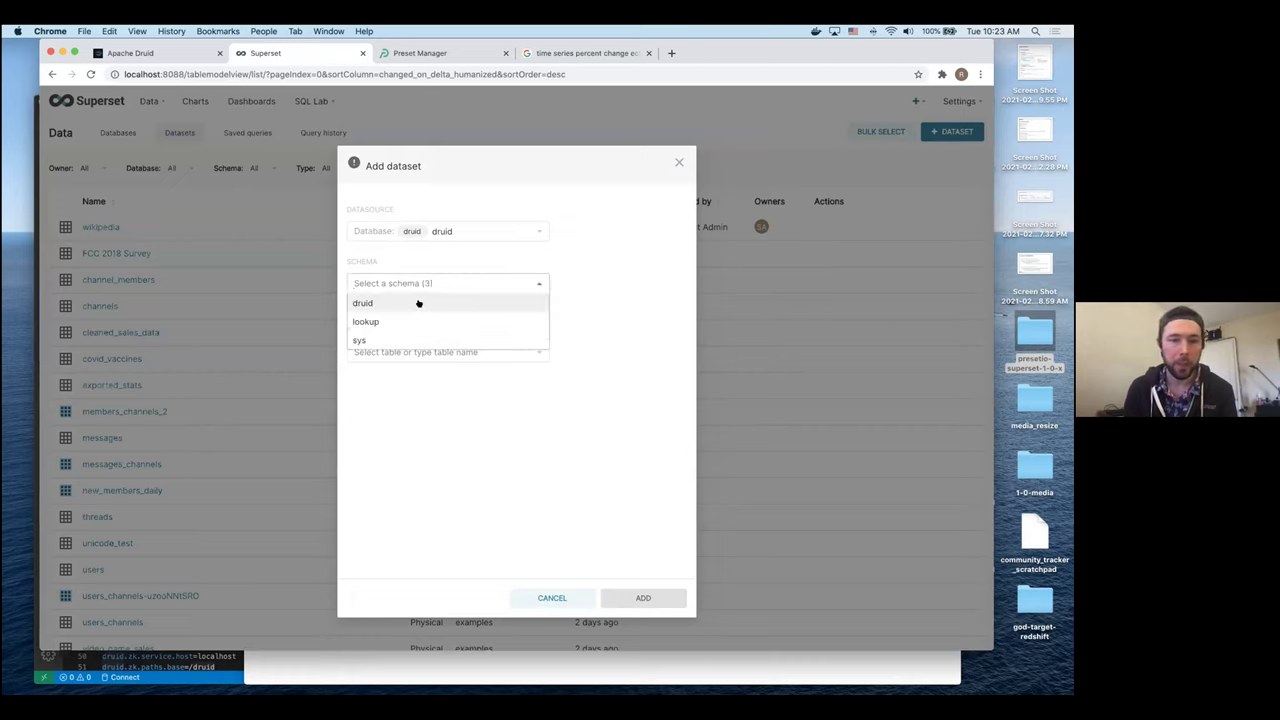
left_click(418, 303)
left_click(416, 351)
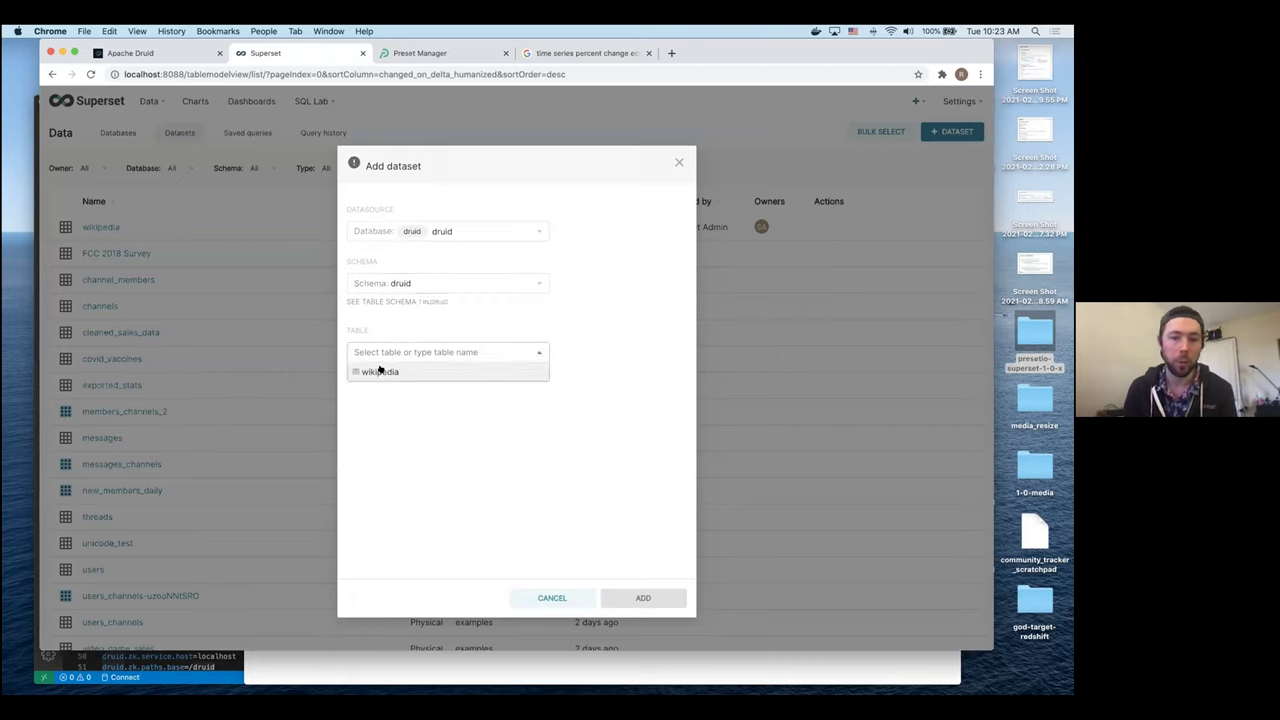
left_click(436, 474)
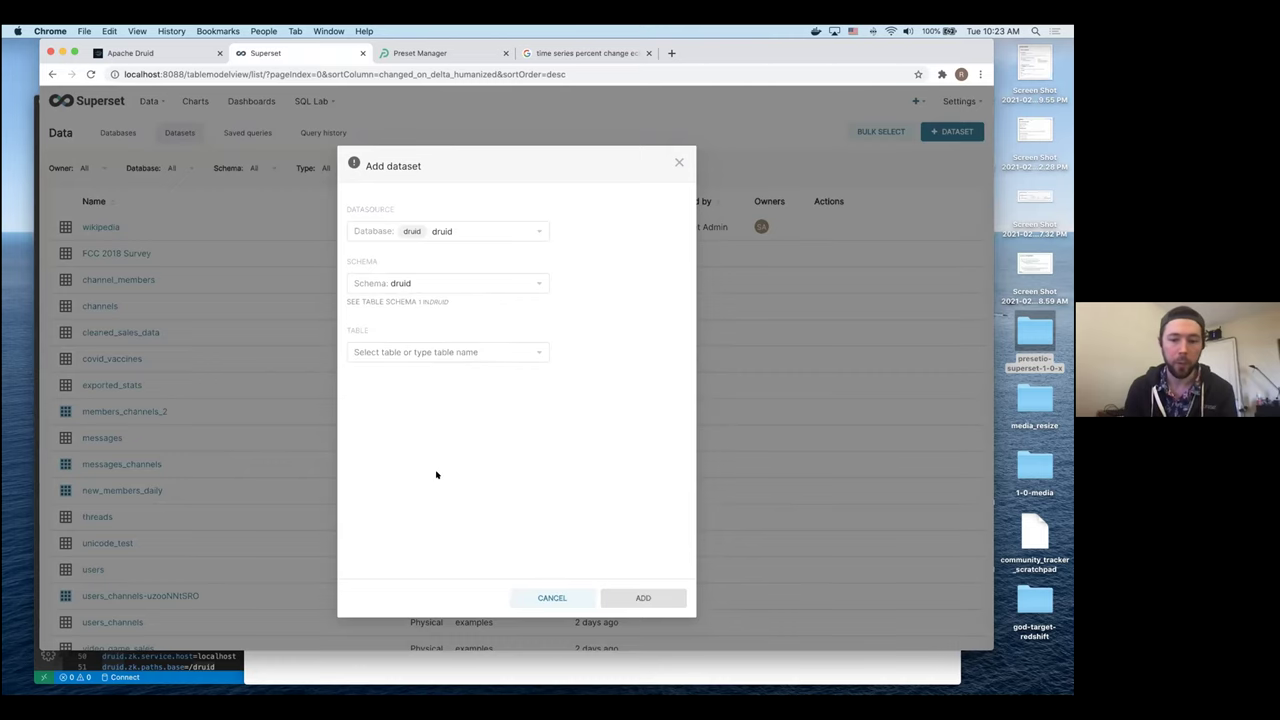
left_click(548, 593)
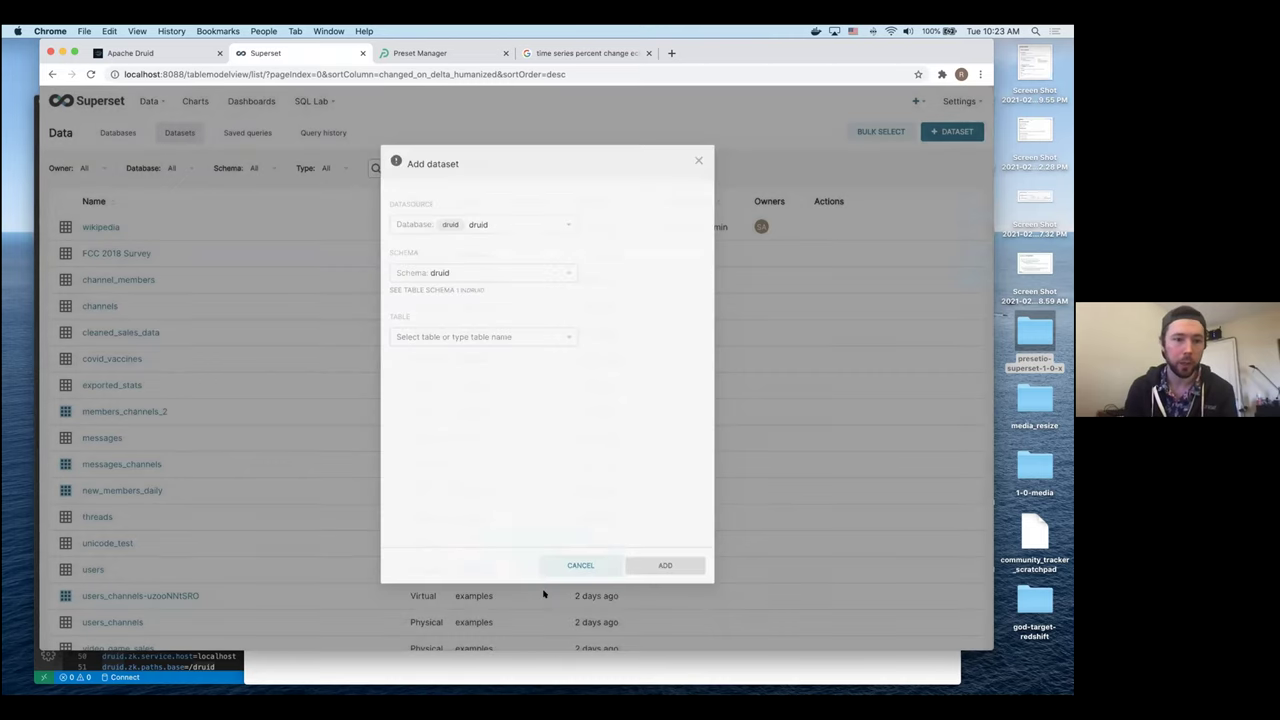
- Open the wikipedia dataset in the chart explorer and view the SQL Lab editor
left_click(115, 229)
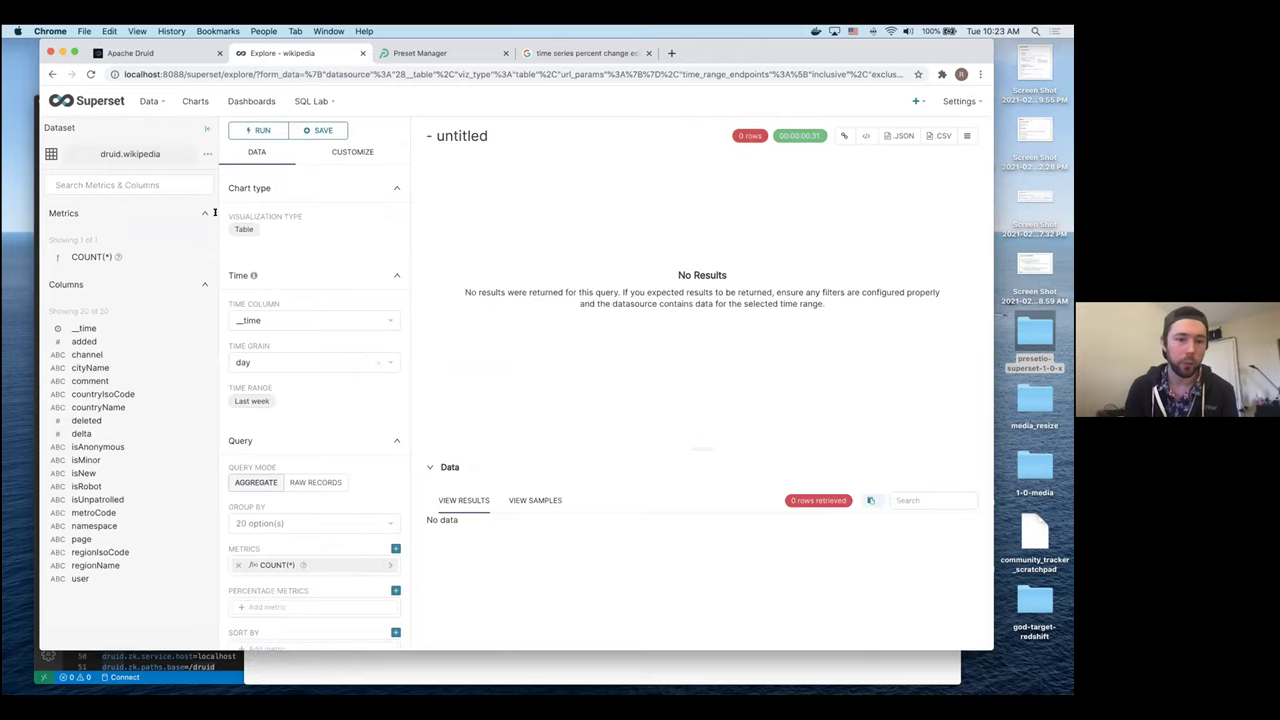
left_click(320, 128)
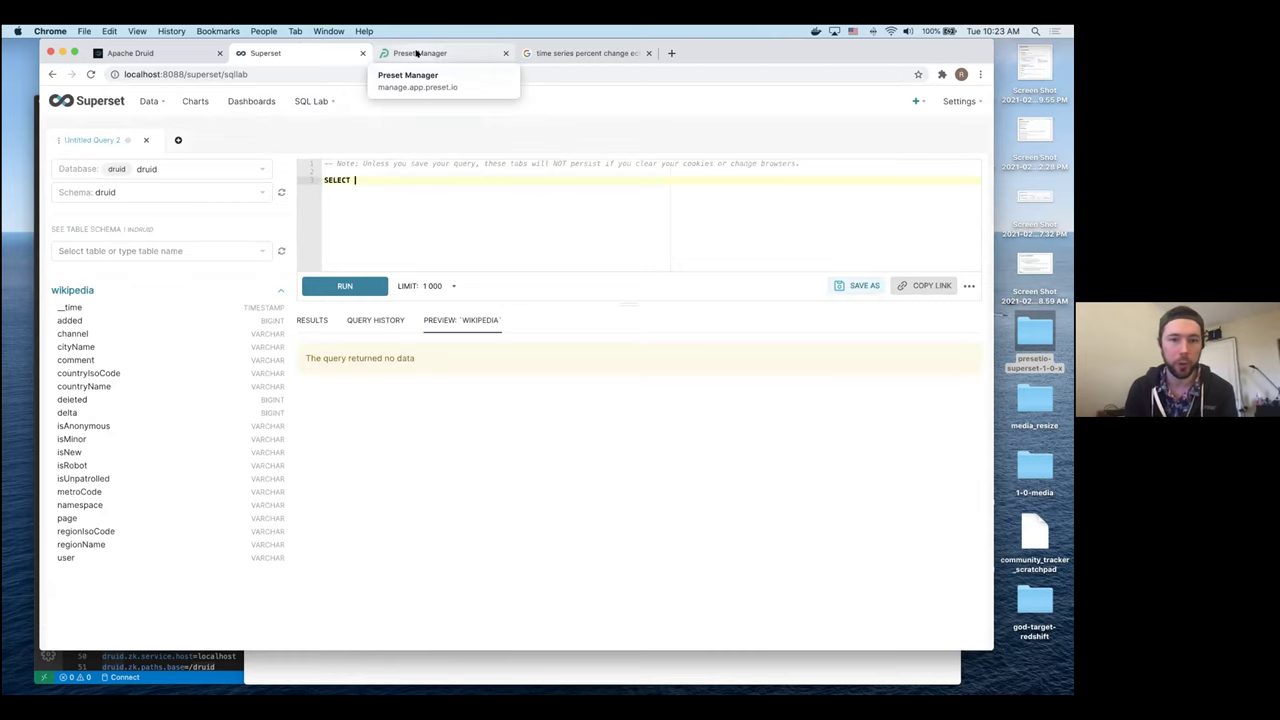
- Open the first workspace in Preset Manager and close the Preset Manager page, keeping the workspace open
left_click(418, 53)
left_click(328, 295)
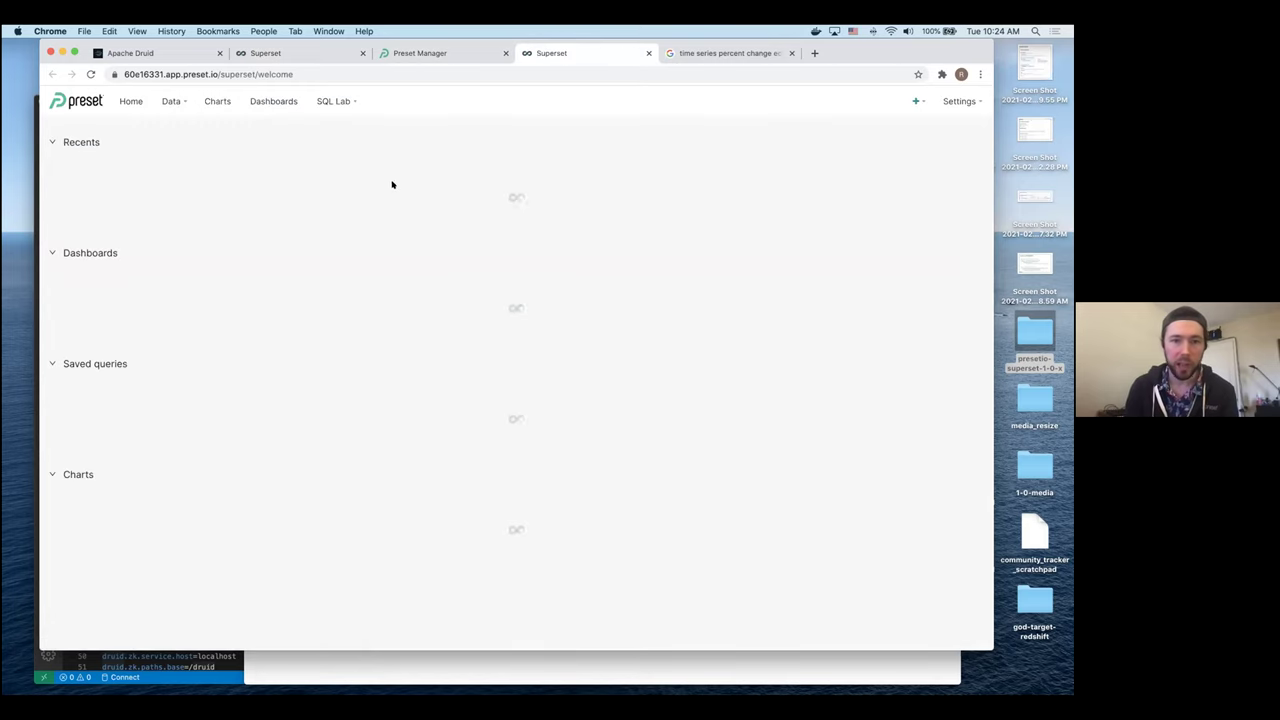
left_click_drag(855, 53, 851, 95)
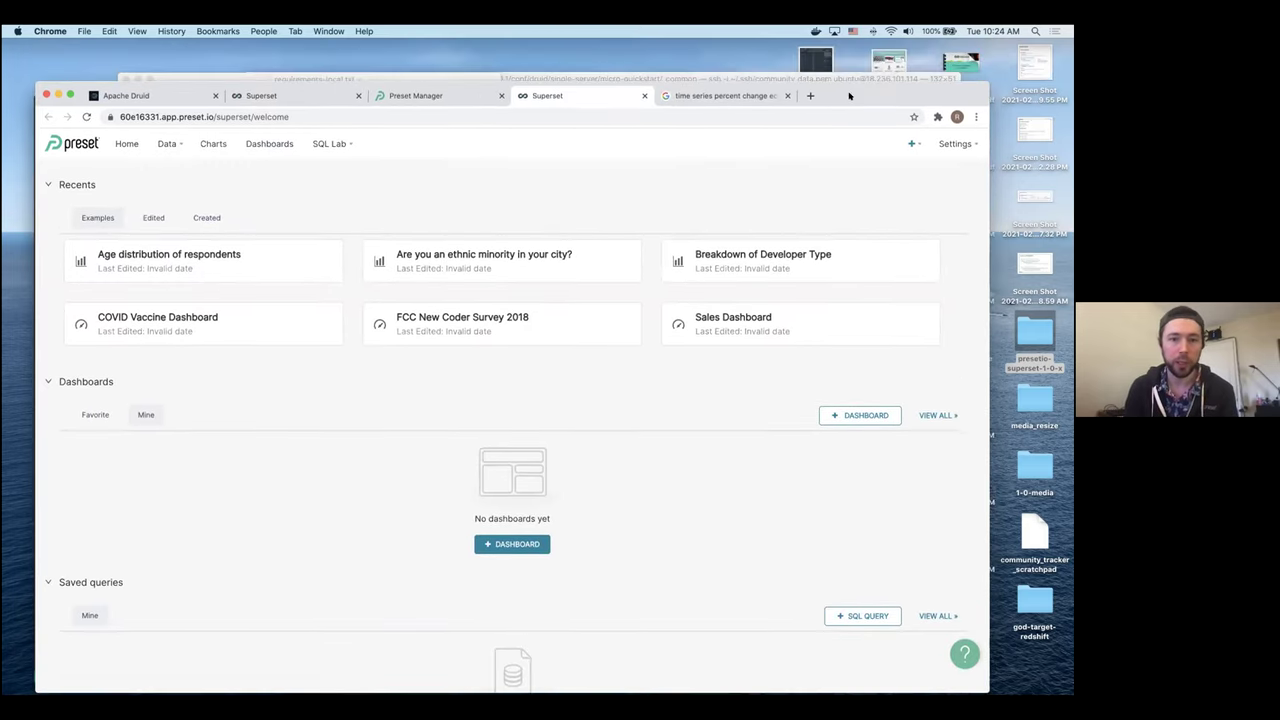
left_click(502, 96)
left_click_drag(752, 97, 736, 76)
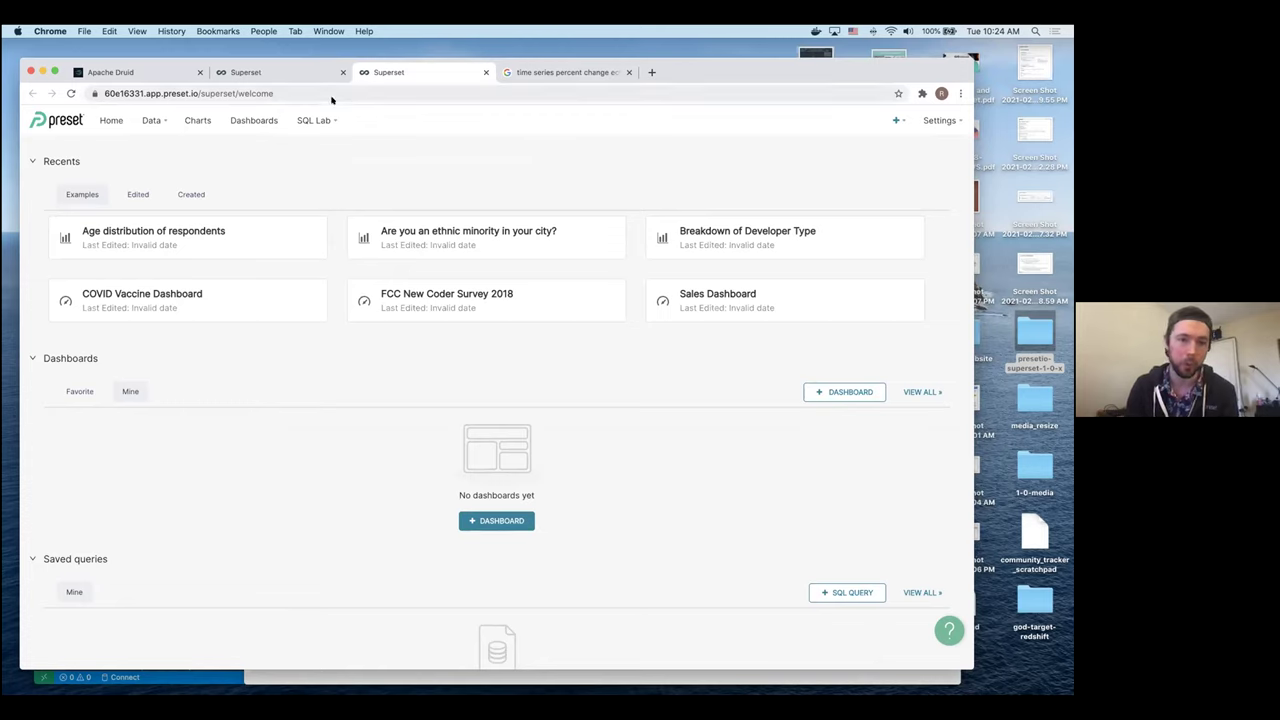
- Create a new dashboard from the workspace's dashboard list
left_click(186, 121)
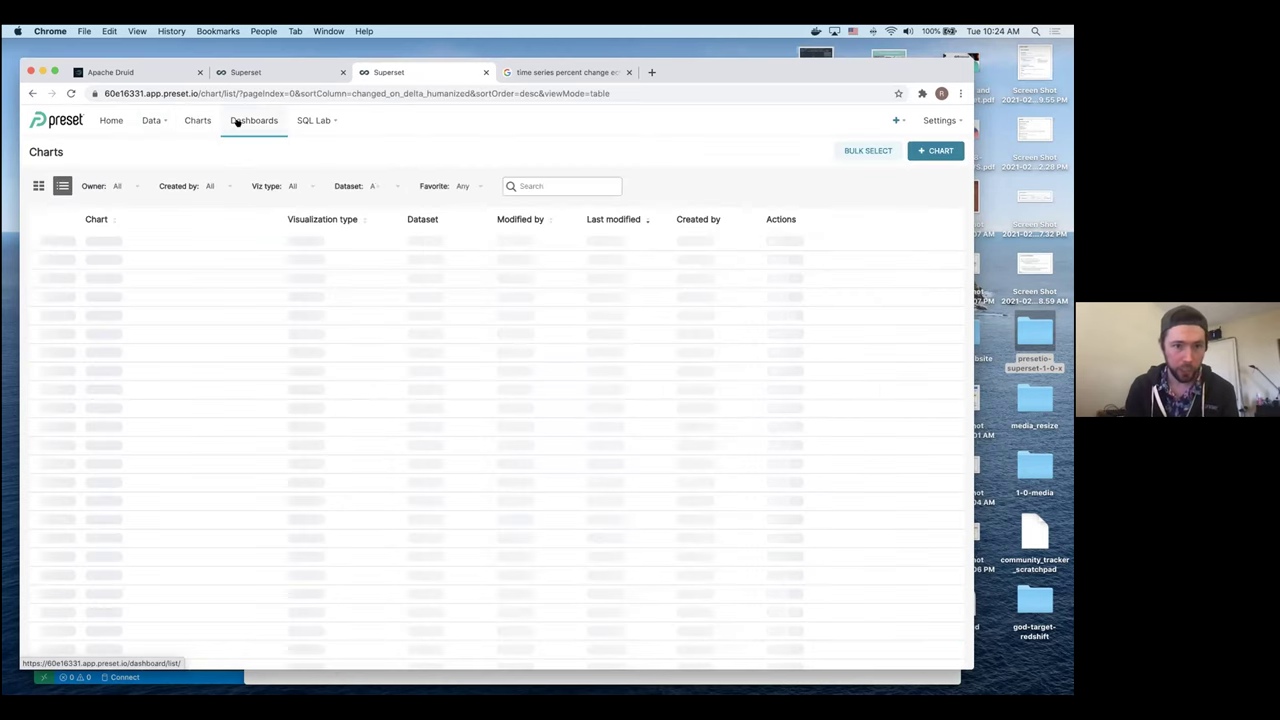
left_click(237, 121)
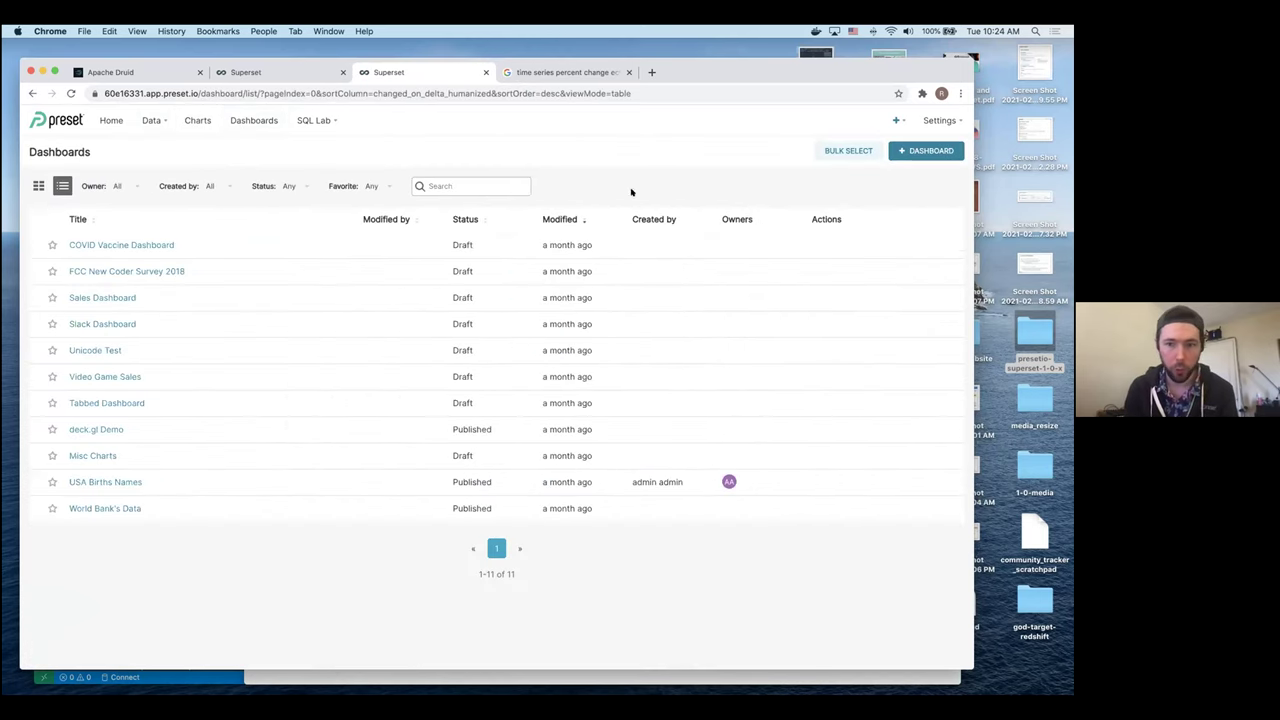
left_click(926, 151)
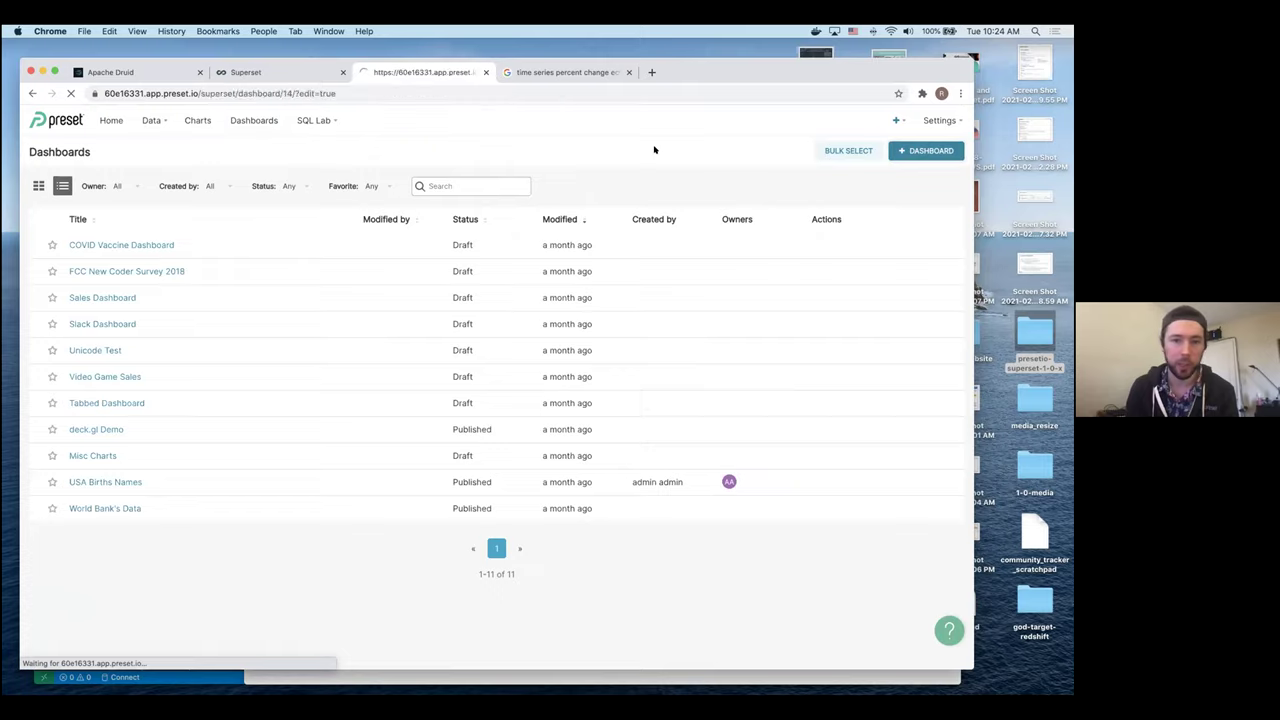
- Title the new dashboard "wikipedia - time series data" and save it
double_click(141, 157)
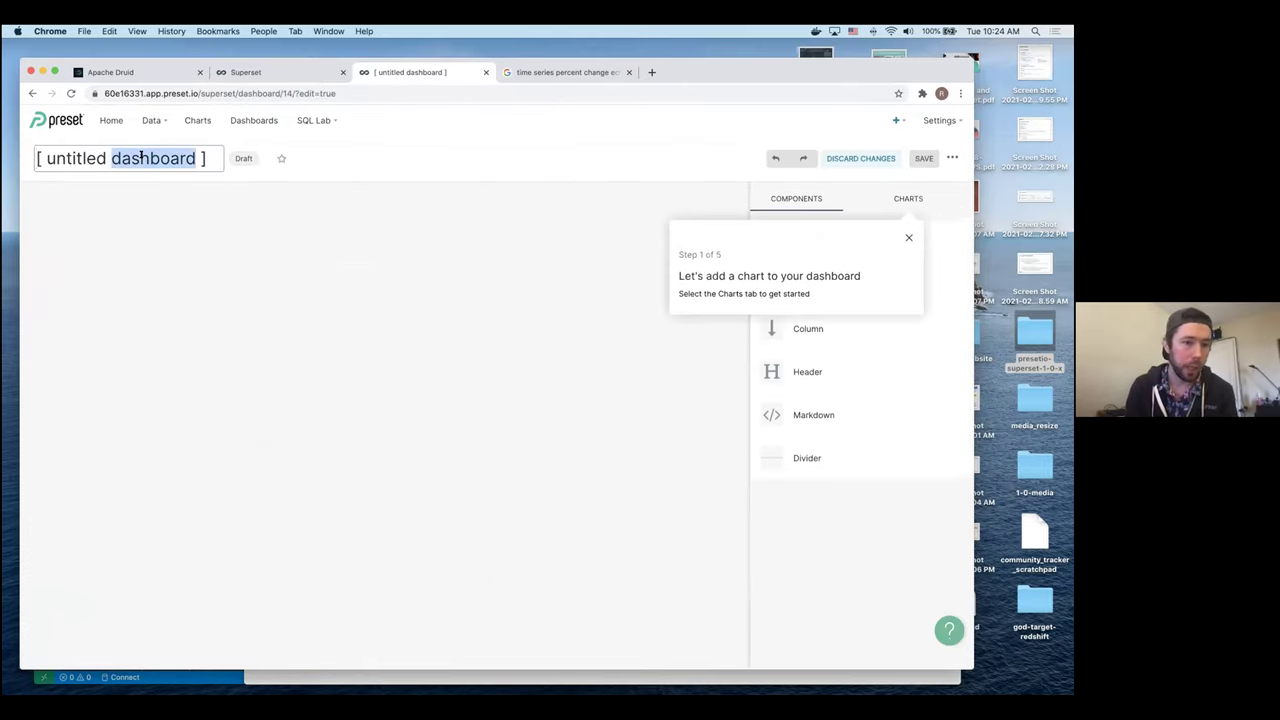
triple_click(141, 157)
type("wikipe")
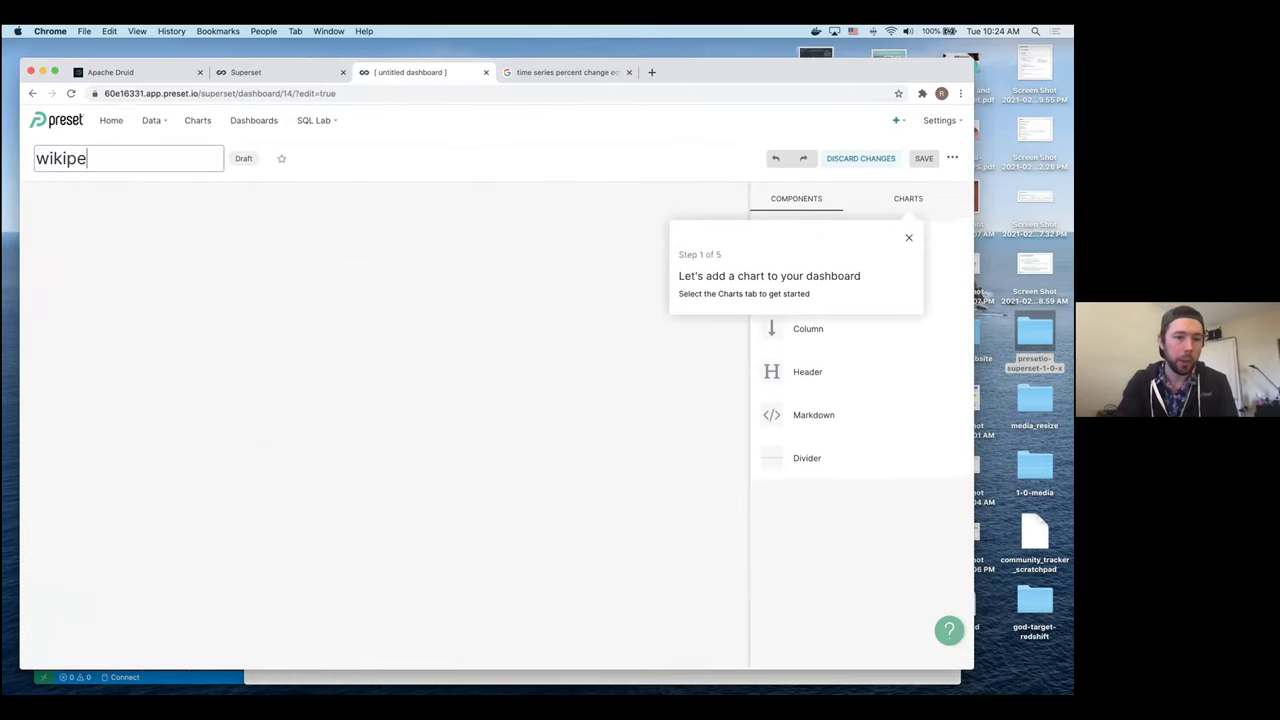
type("dia - time seir")
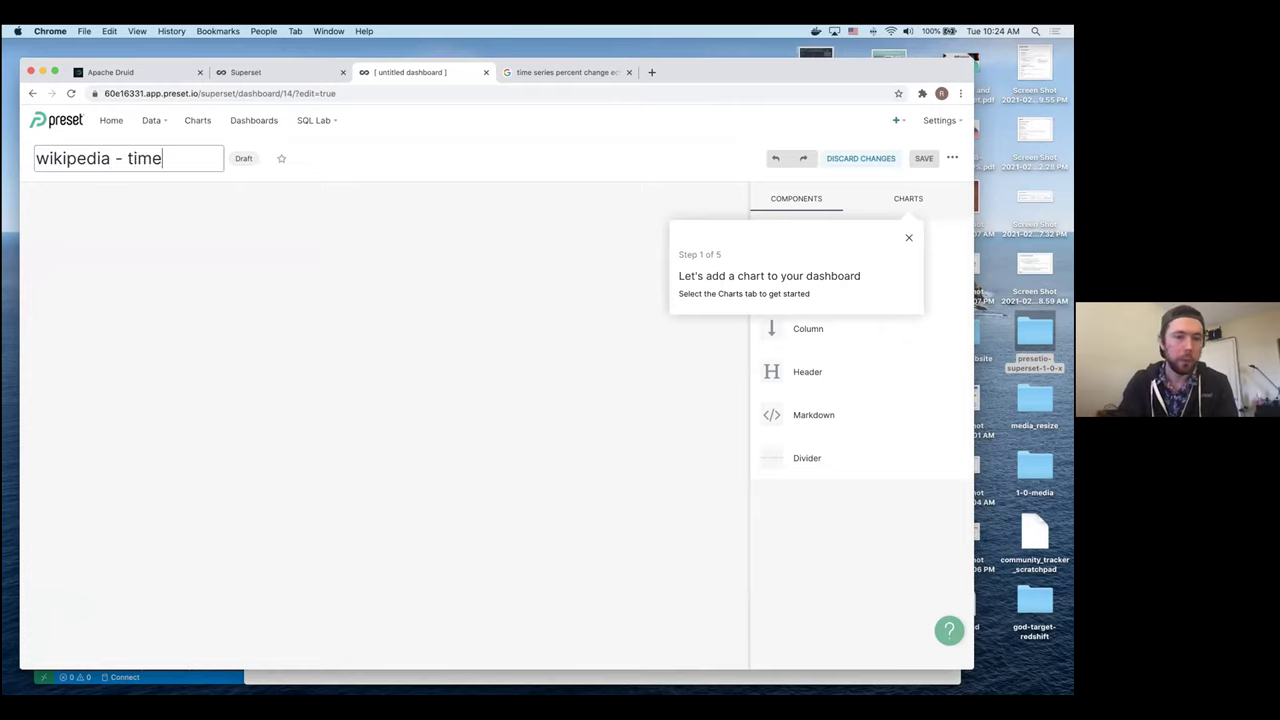
key("BackSpace")
key("BackSpace")
type("ries data")
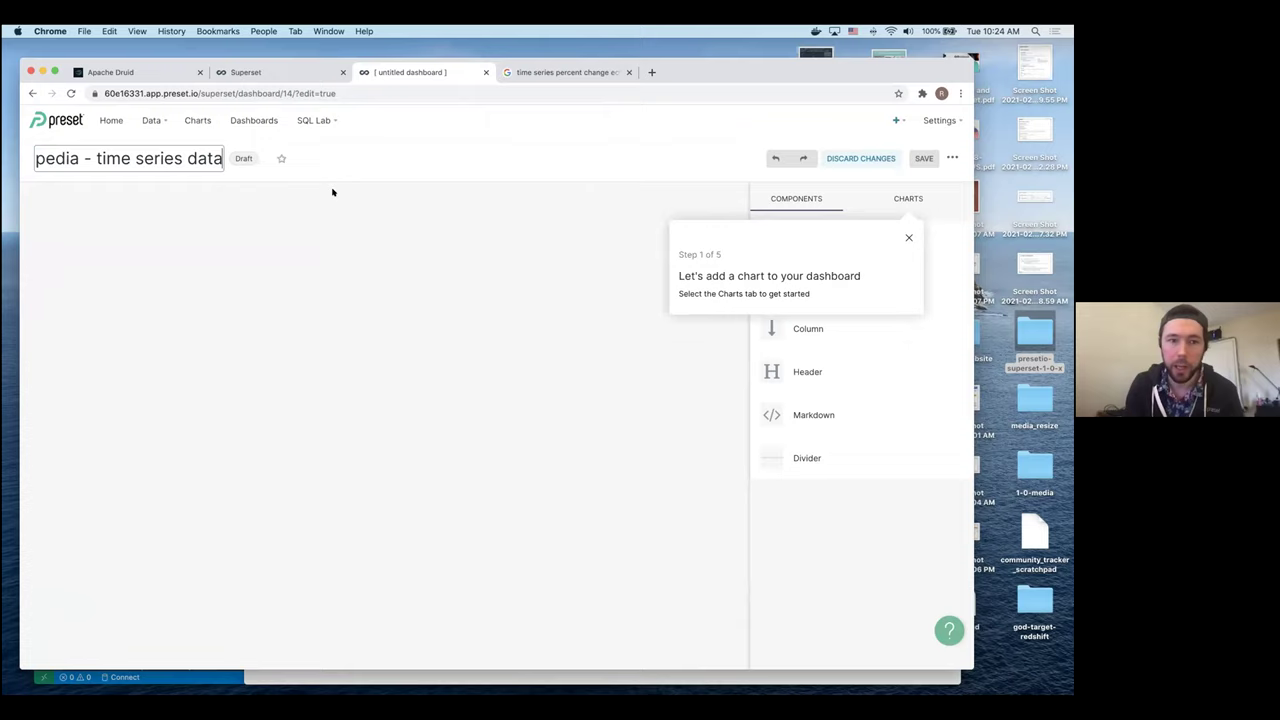
left_click(418, 184)
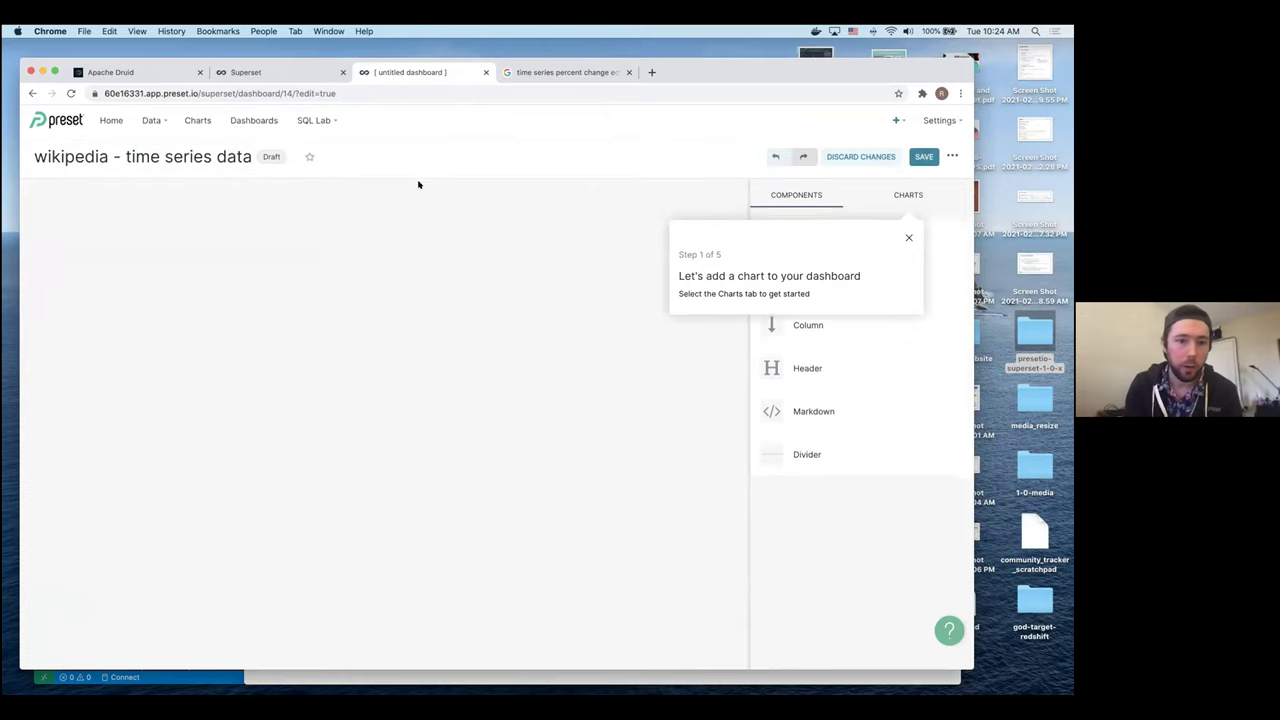
left_click(921, 158)
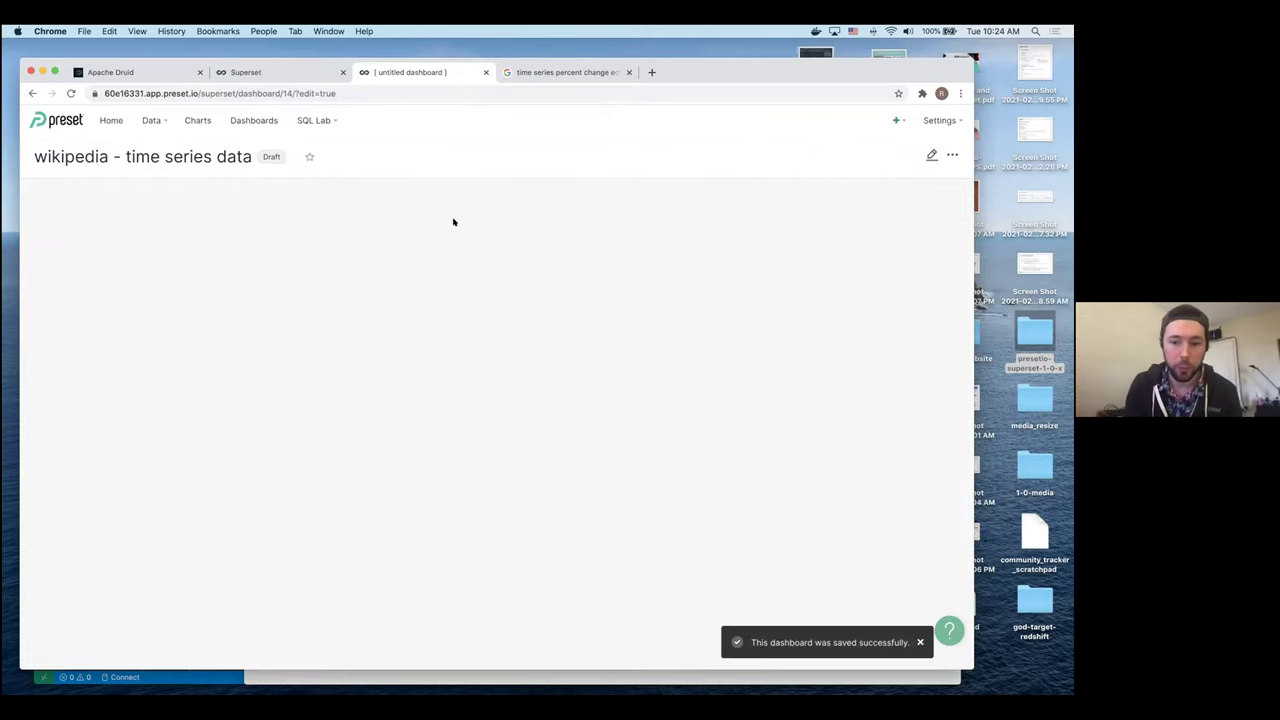
- Start a new chart from the charts list and choose druid.wikipedia as its dataset
left_click(197, 121)
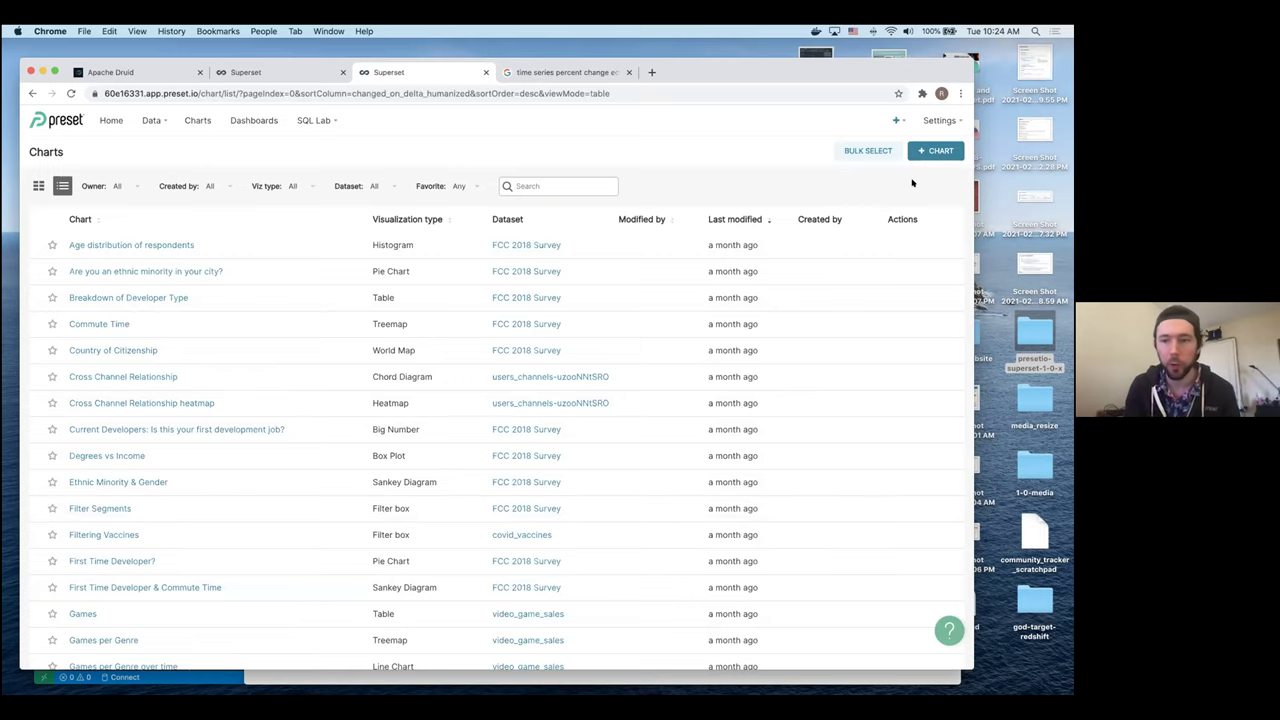
left_click(938, 151)
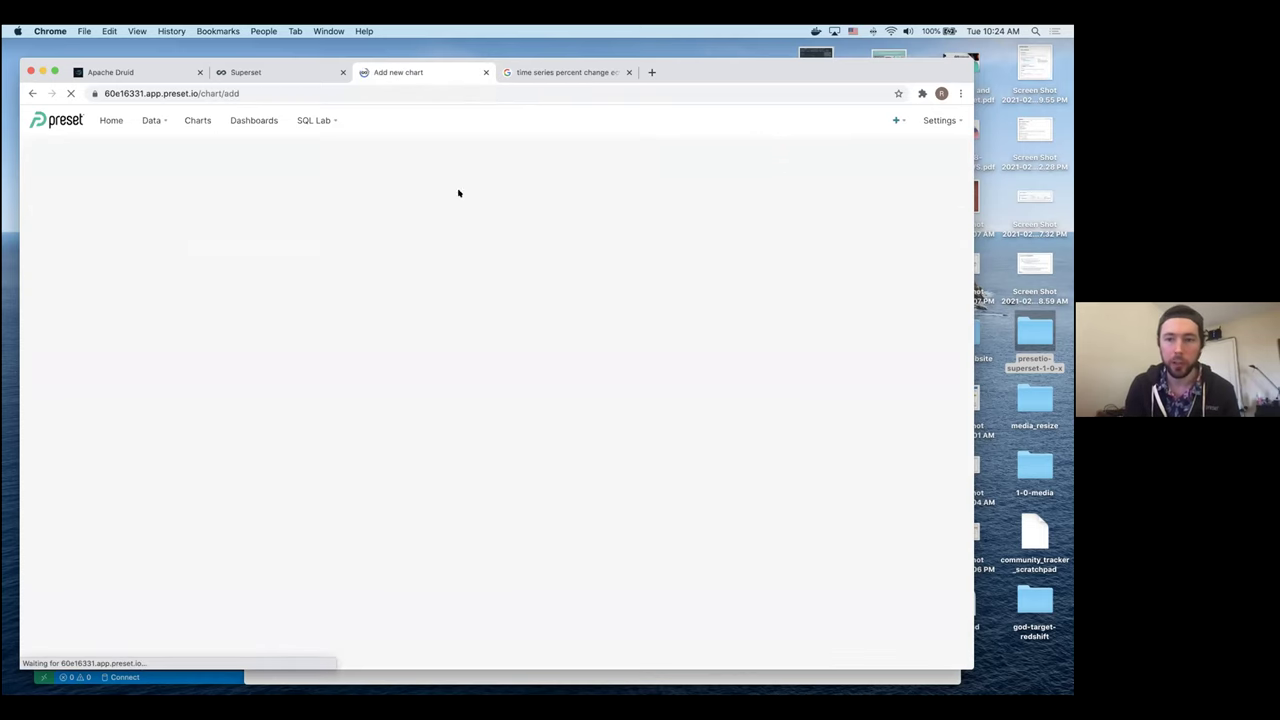
left_click(272, 224)
scroll(275, 302, "down", 5)
scroll(228, 308, "down", 2)
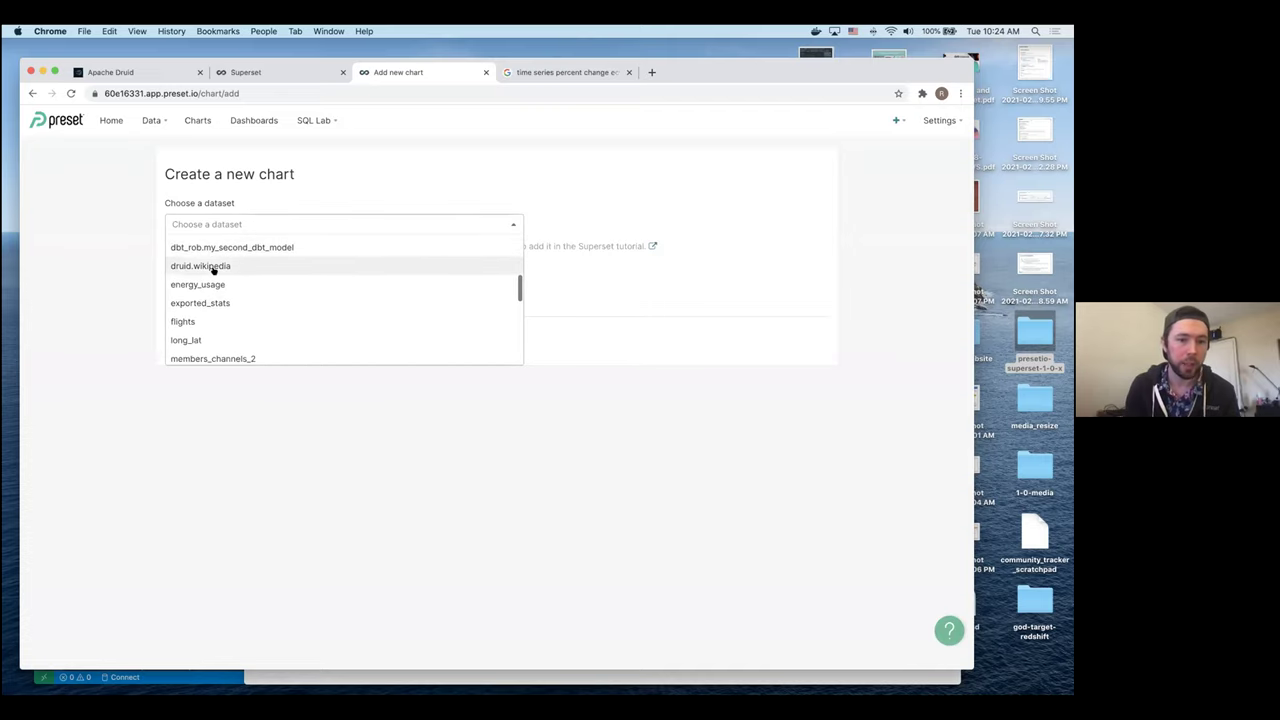
left_click(201, 266)
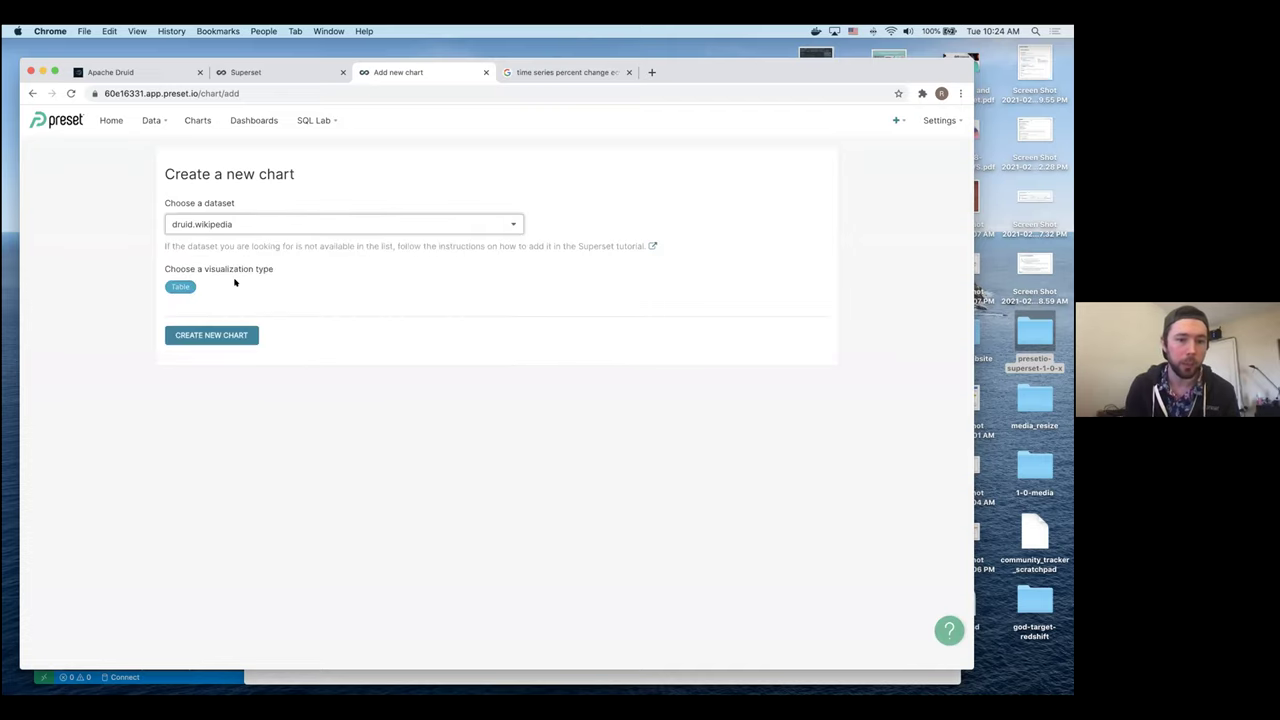
- Browse the visualization types, choose Time-series Chart, and create the new chart
left_click(177, 286)
scroll(434, 280, "down", 3)
scroll(428, 272, "down", 5)
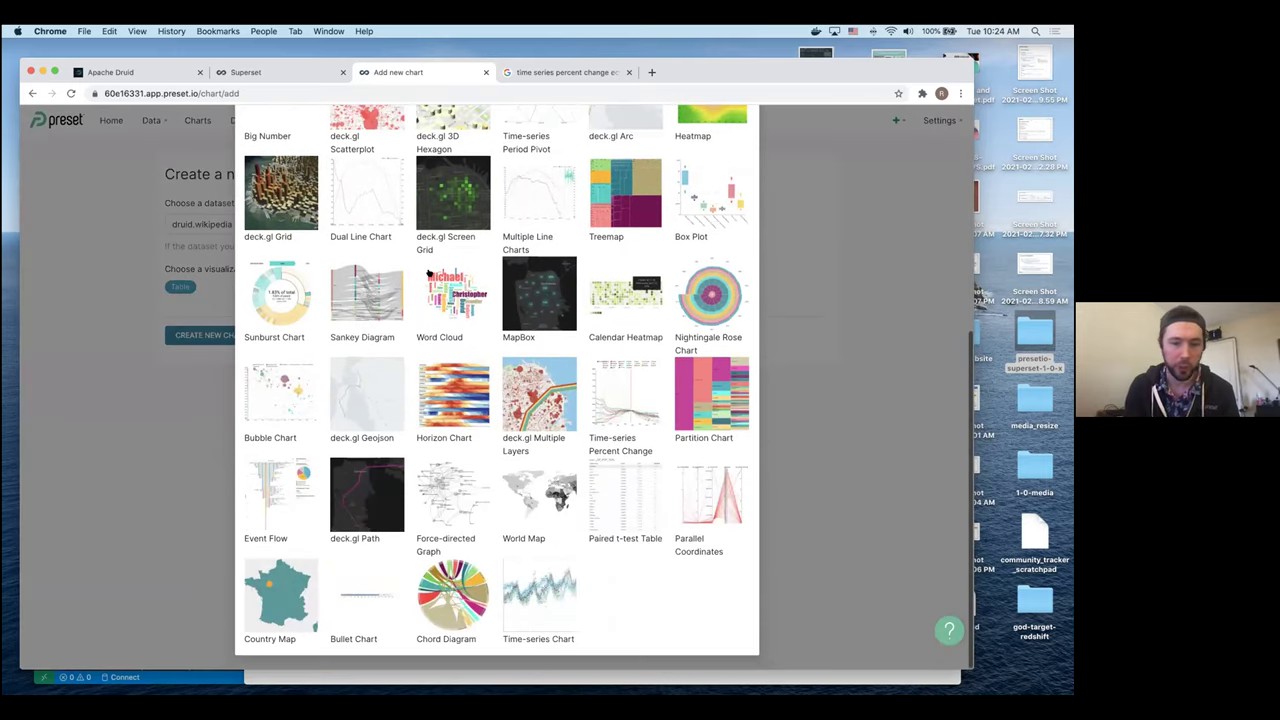
scroll(420, 265, "up", 4)
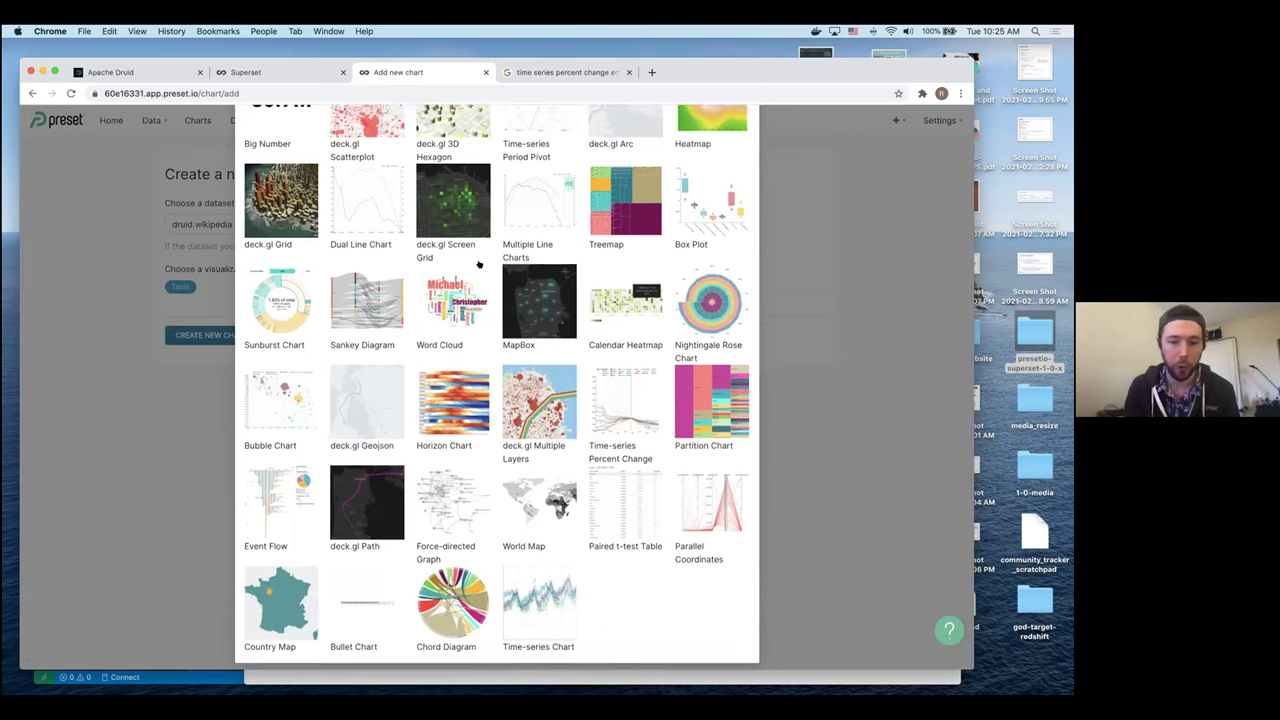
scroll(407, 261, "up", 3)
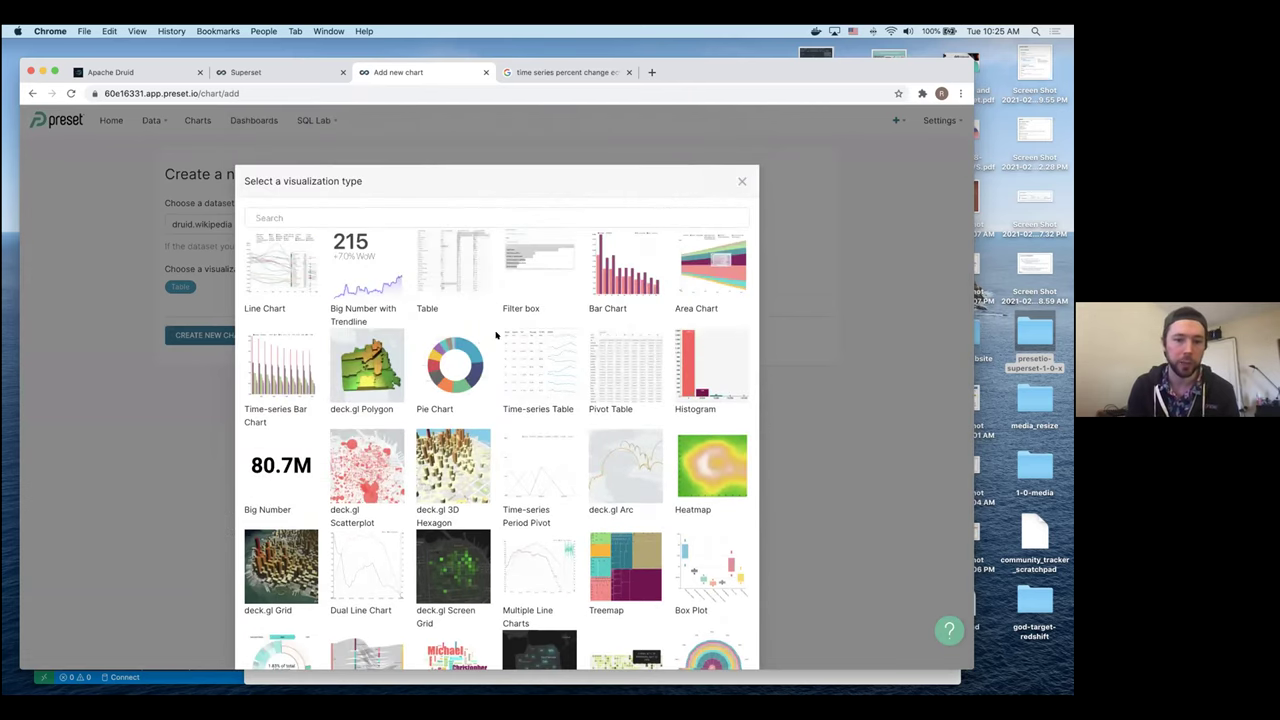
scroll(496, 335, "down", 1)
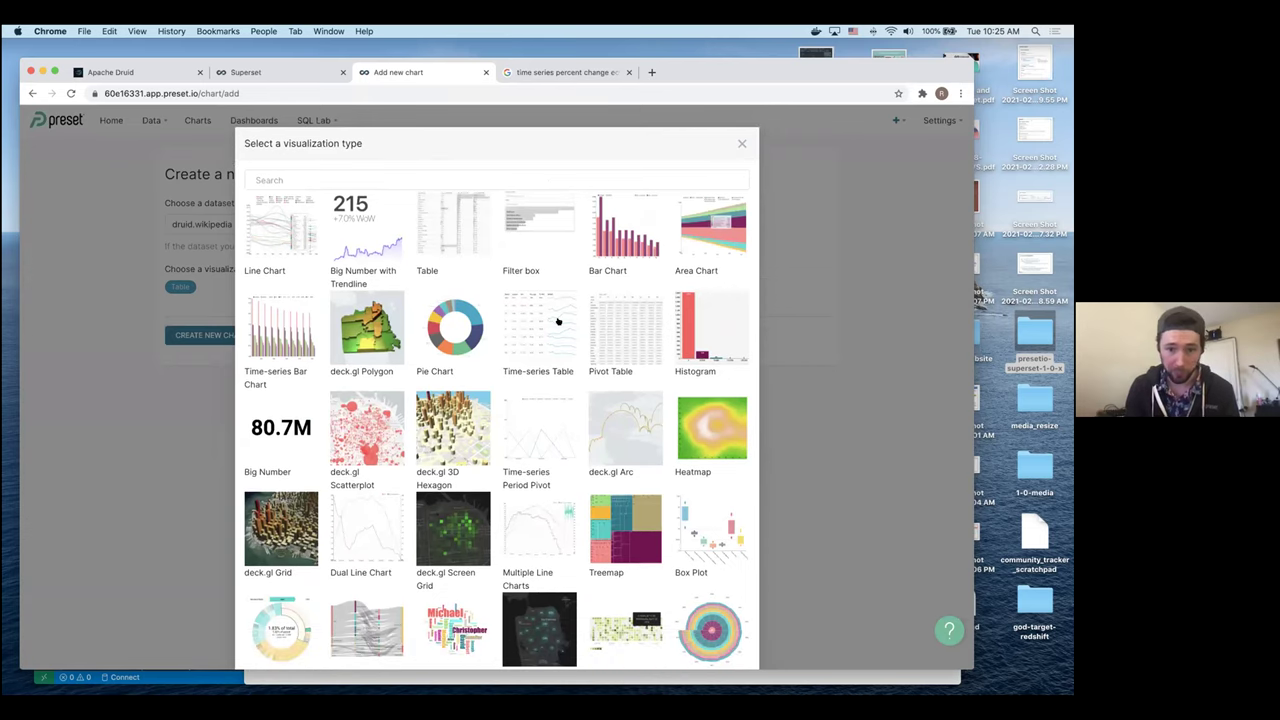
scroll(534, 323, "down", 3)
scroll(534, 323, "down", 4)
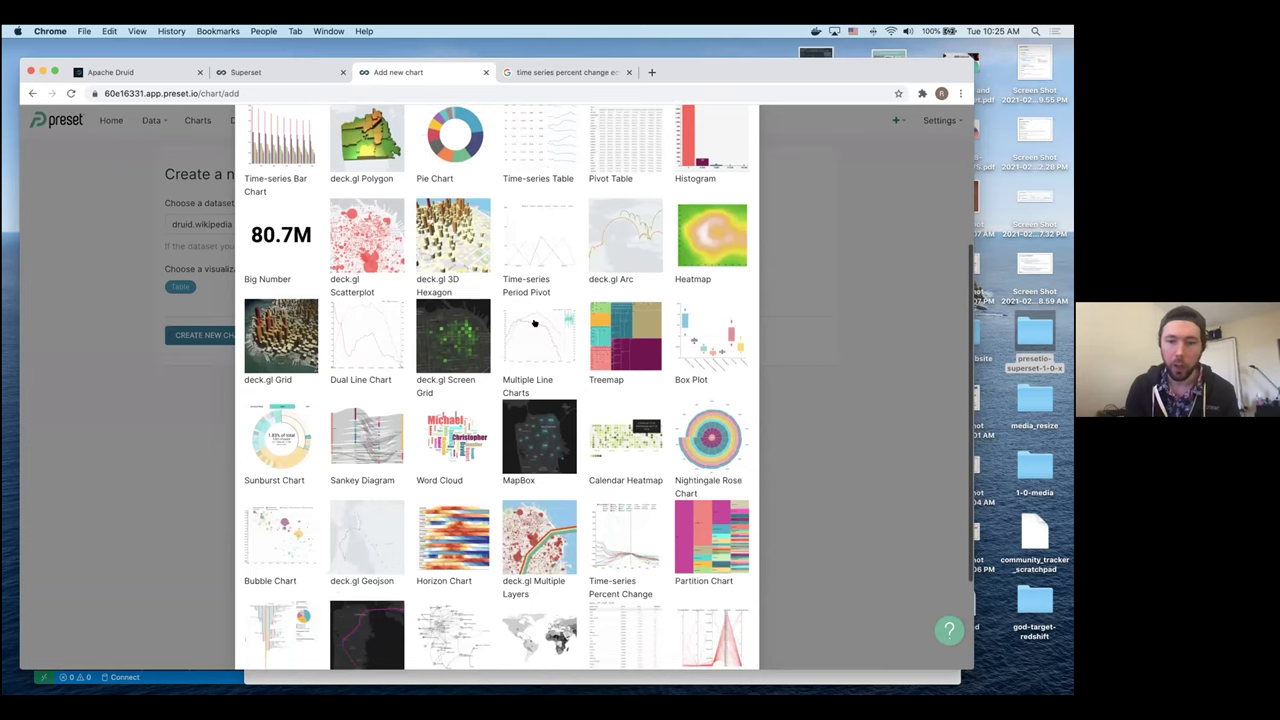
scroll(604, 473, "down", 3)
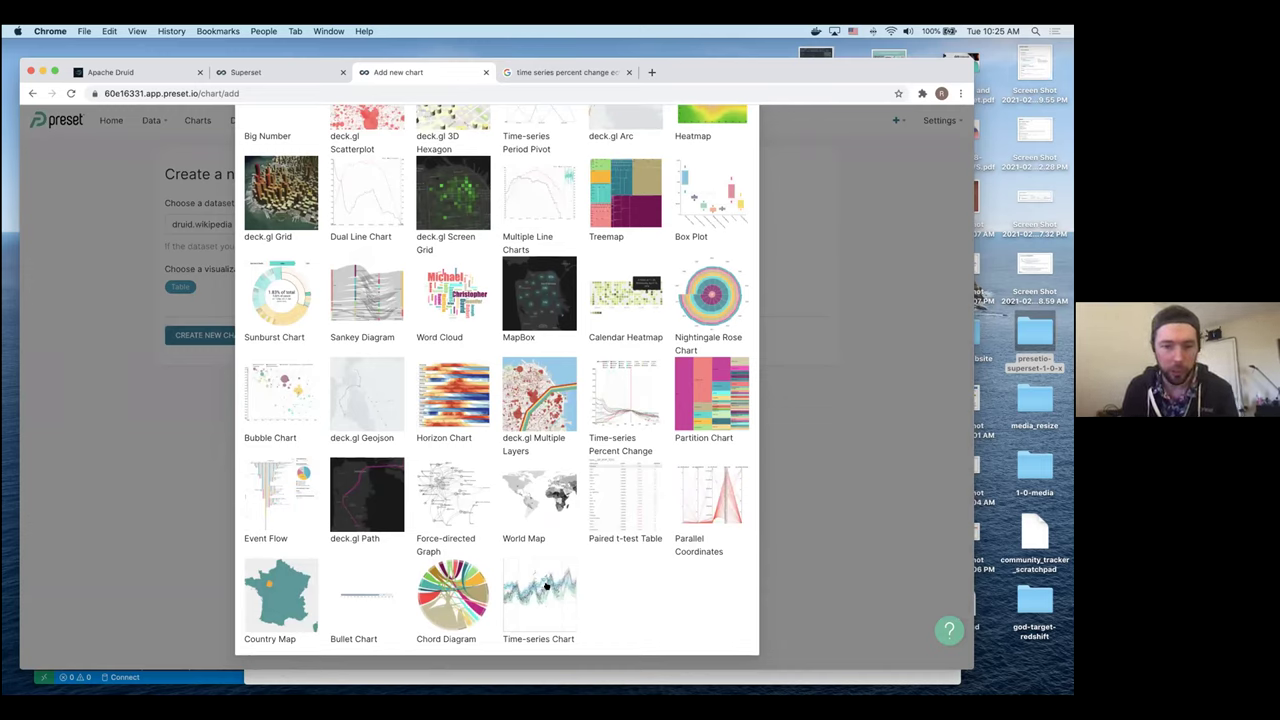
left_click(546, 587)
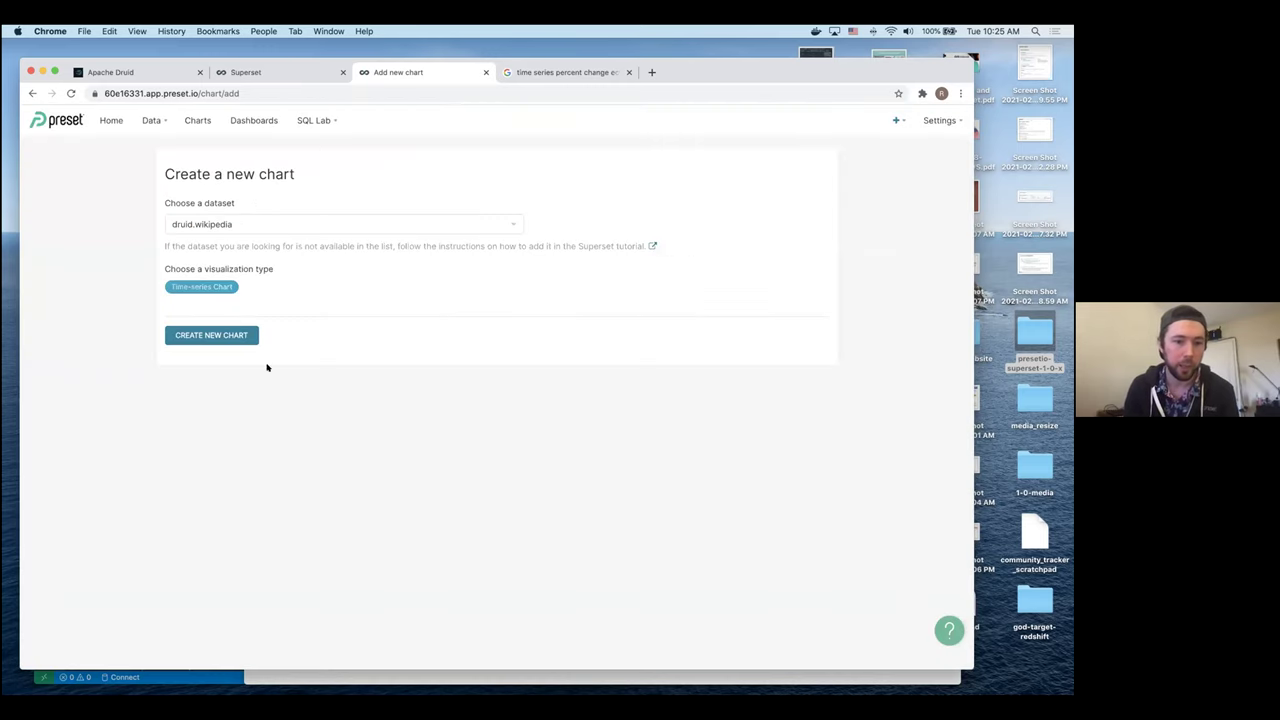
left_click(213, 335)
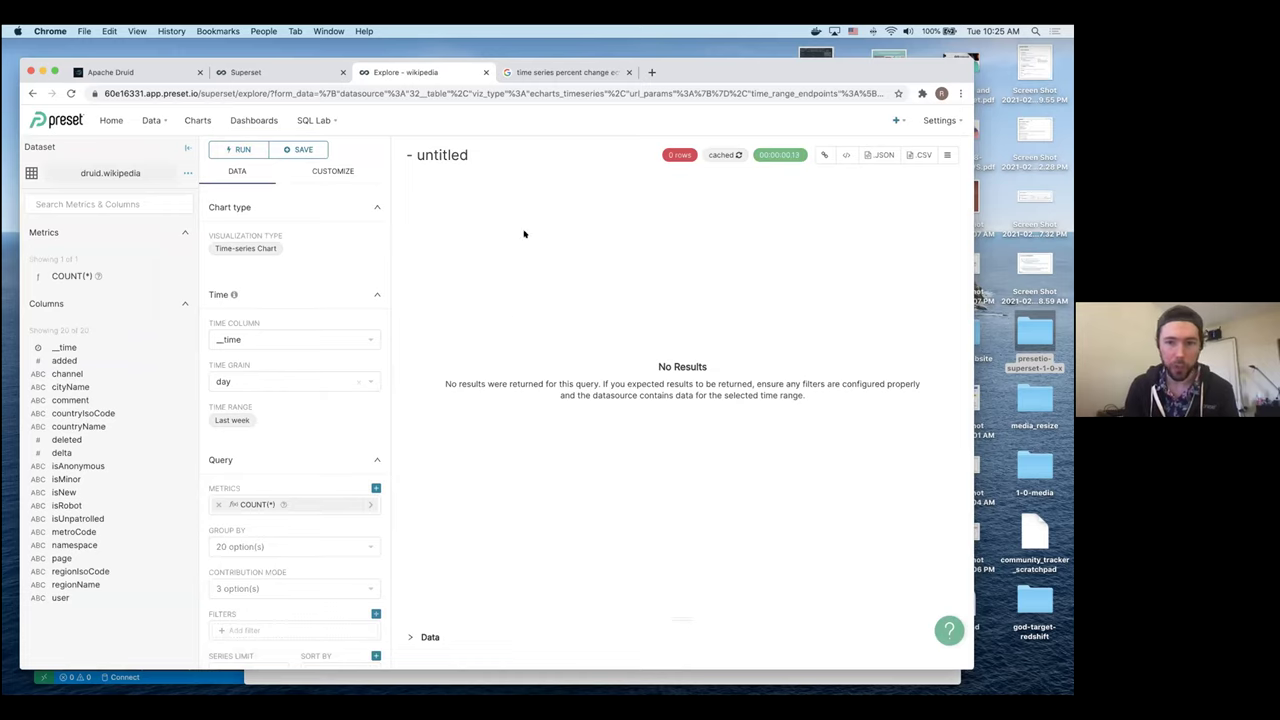
- Set the chart's time range to No filter and its time grain to 5 minute, running the query to update the chart
left_click_drag(658, 366, 696, 372)
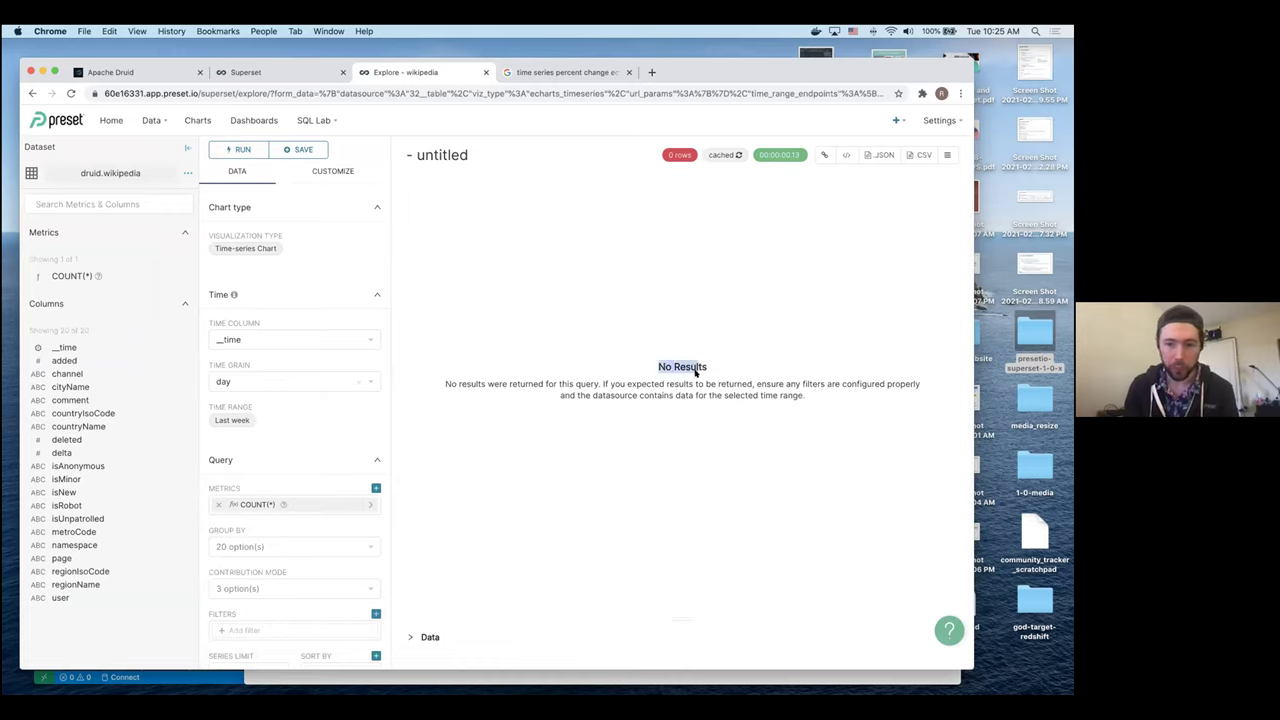
left_click(230, 420)
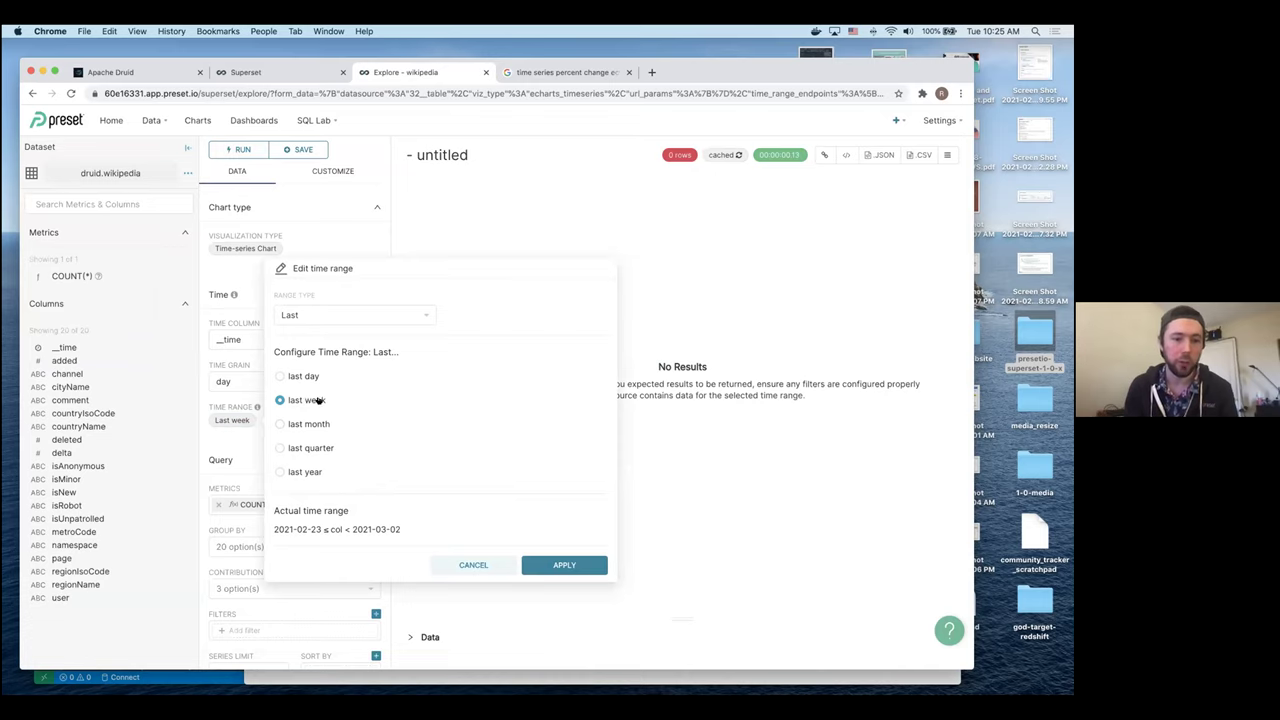
left_click(342, 316)
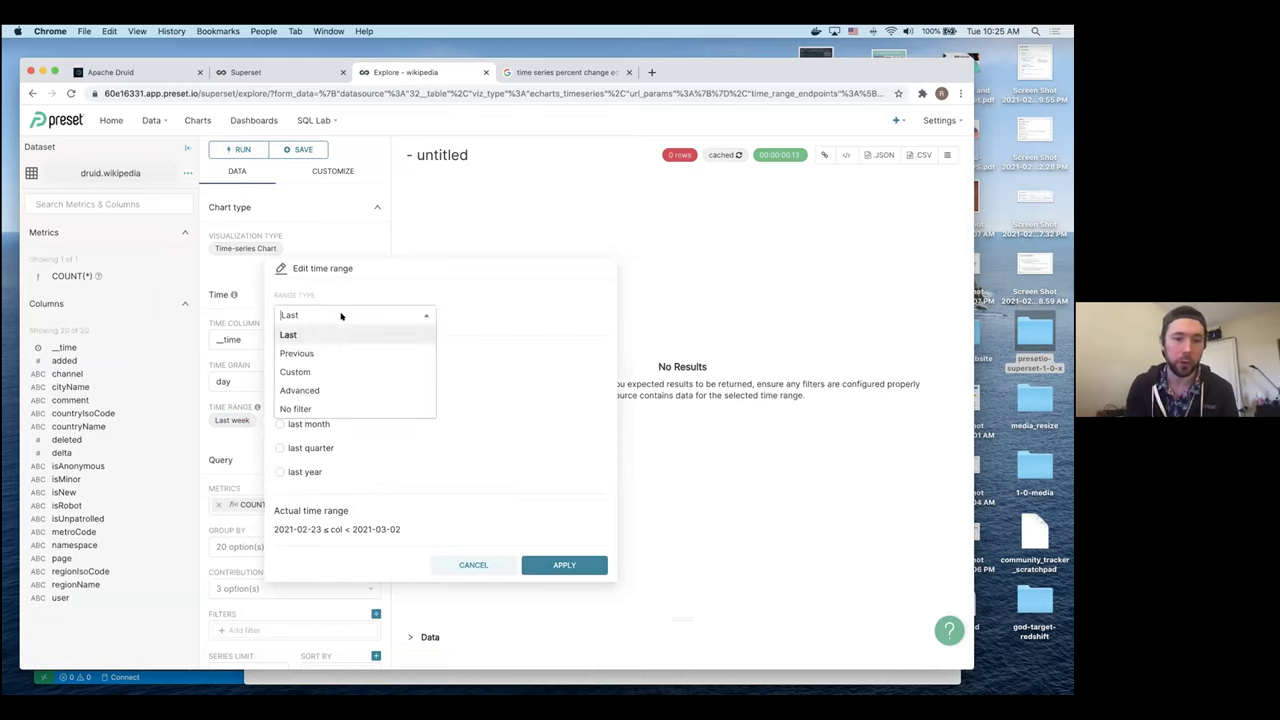
left_click(342, 408)
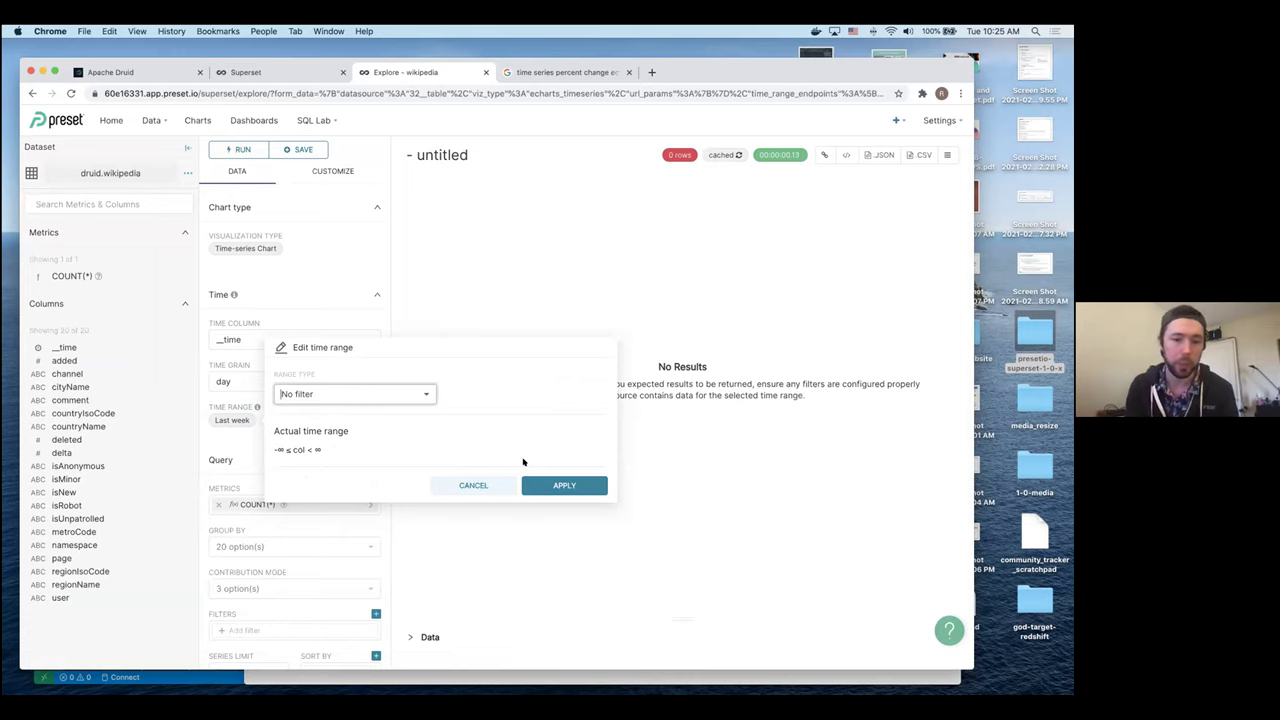
left_click(563, 485)
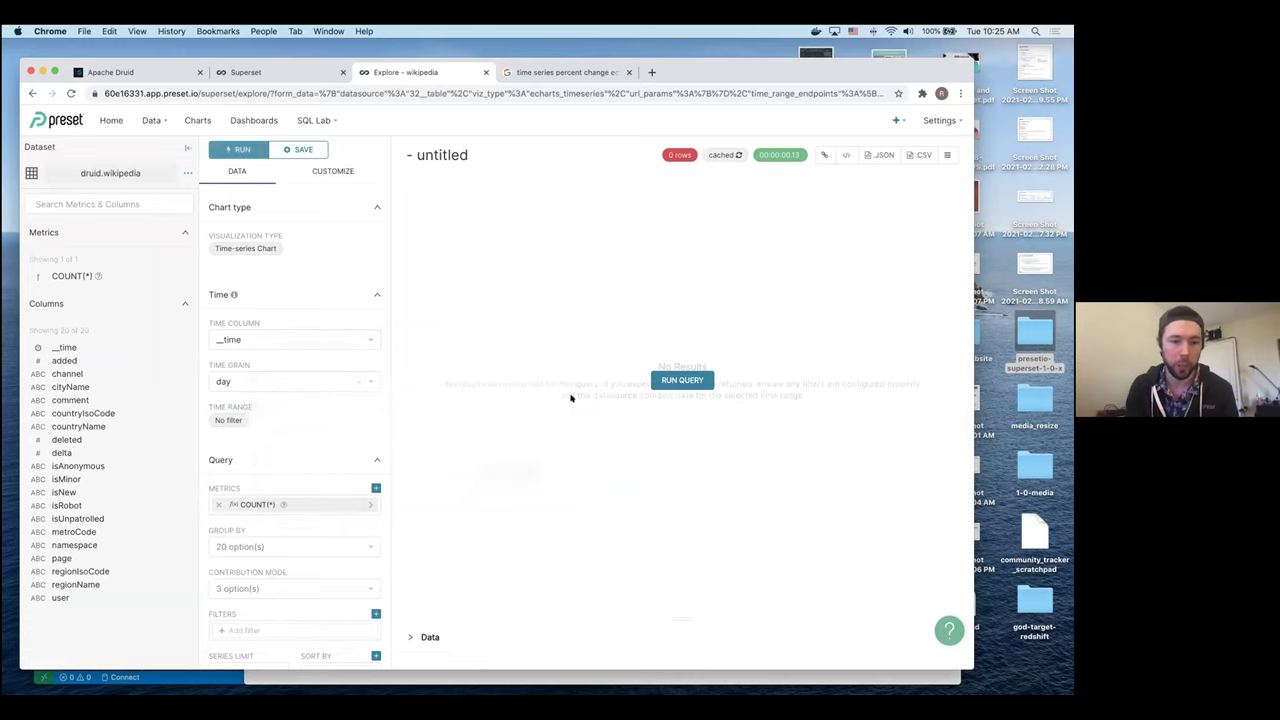
left_click(668, 379)
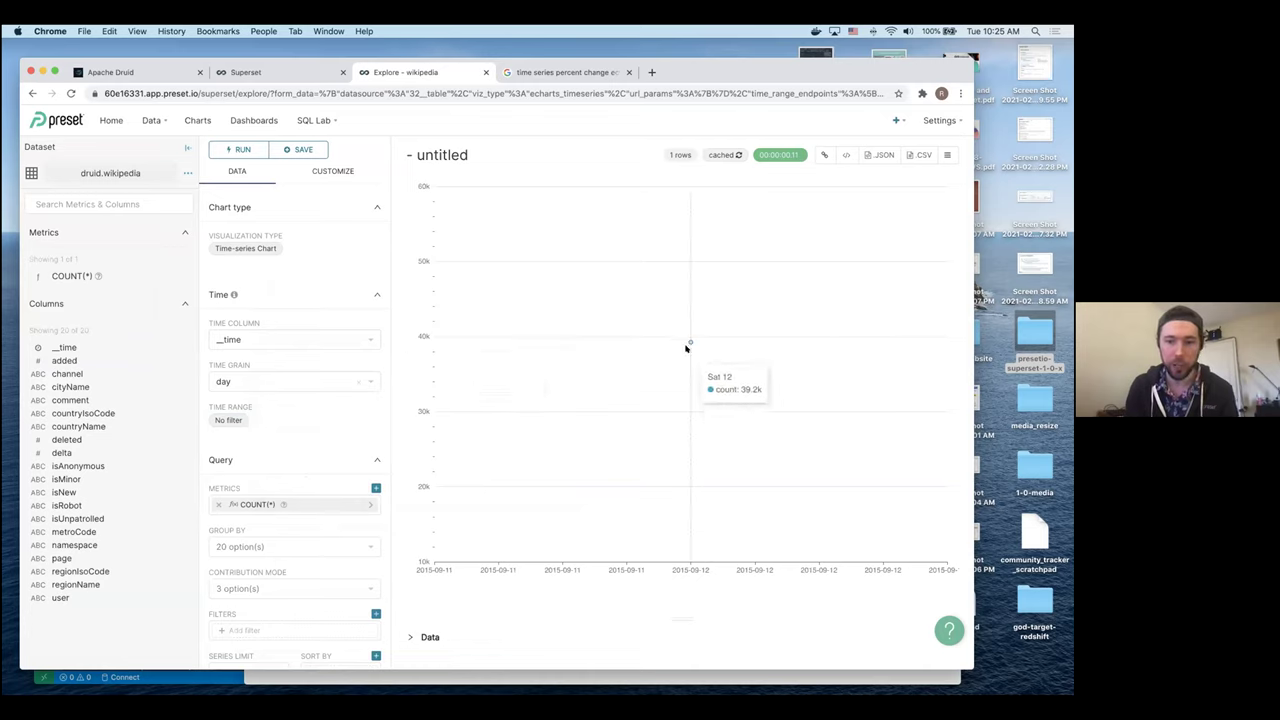
left_click(254, 382)
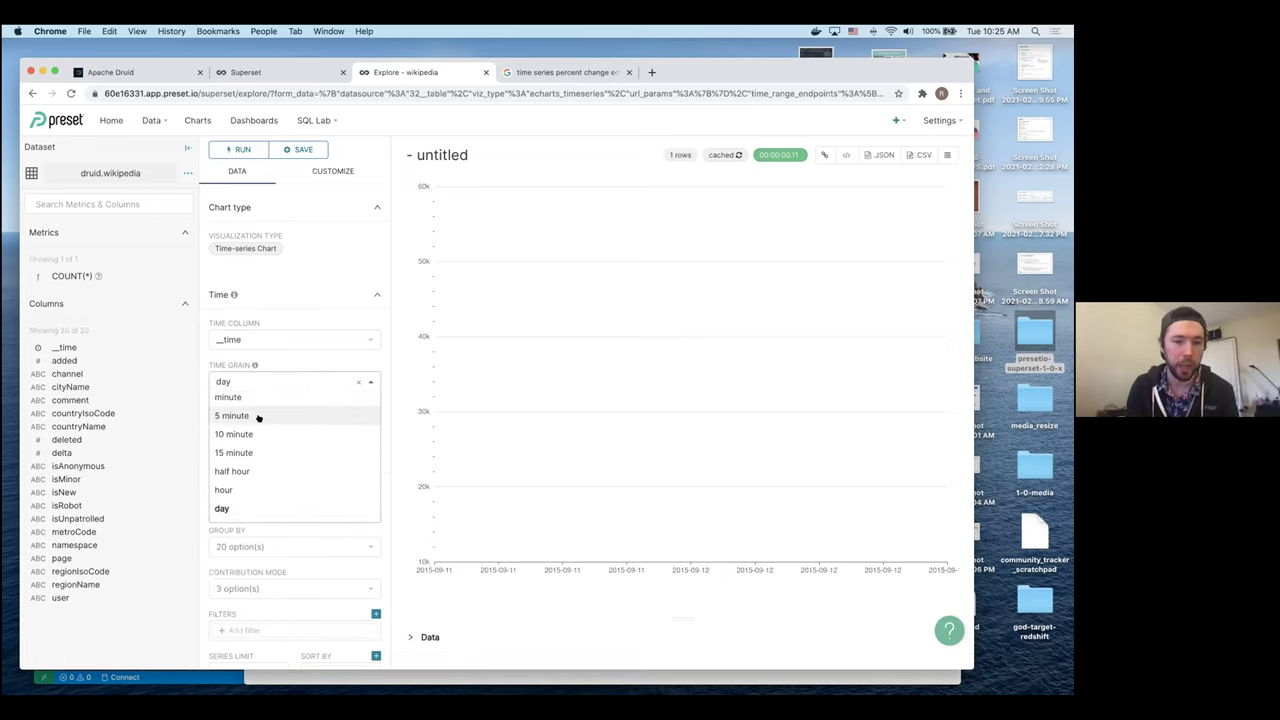
left_click(258, 416)
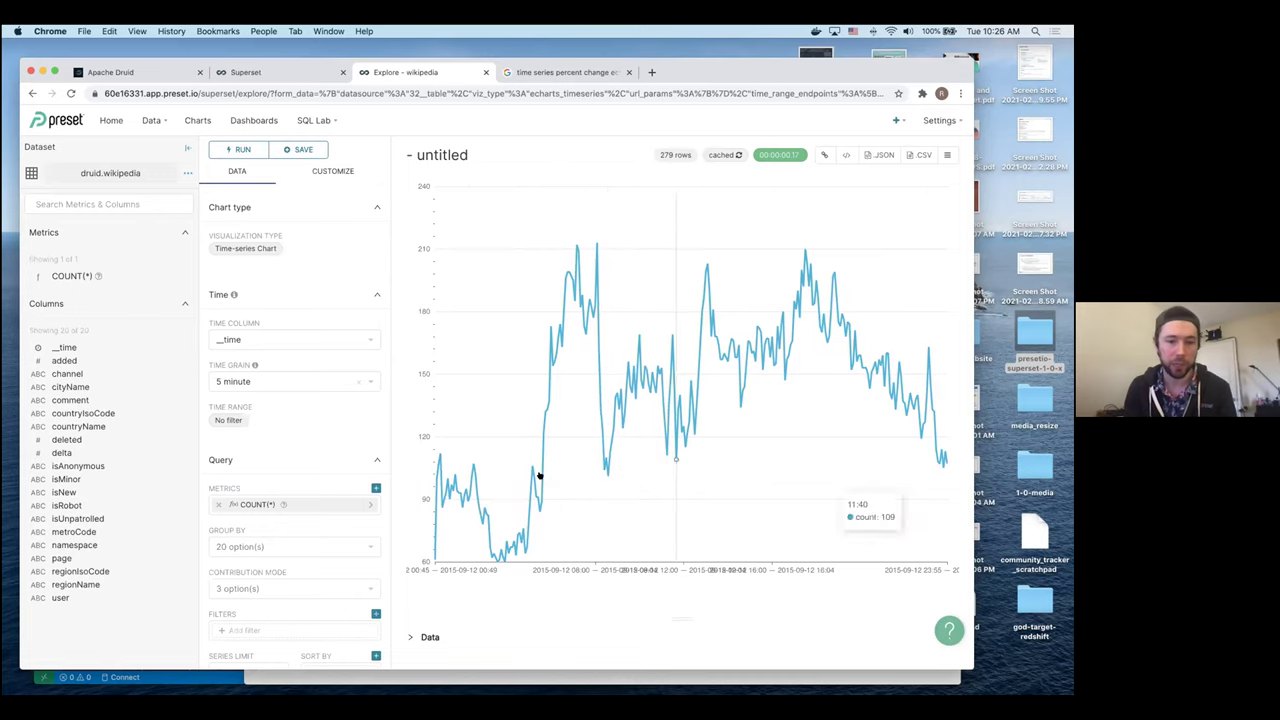
- Group the chart's COUNT(*) metric by isAnonymous and run the query
scroll(353, 435, "down", 3)
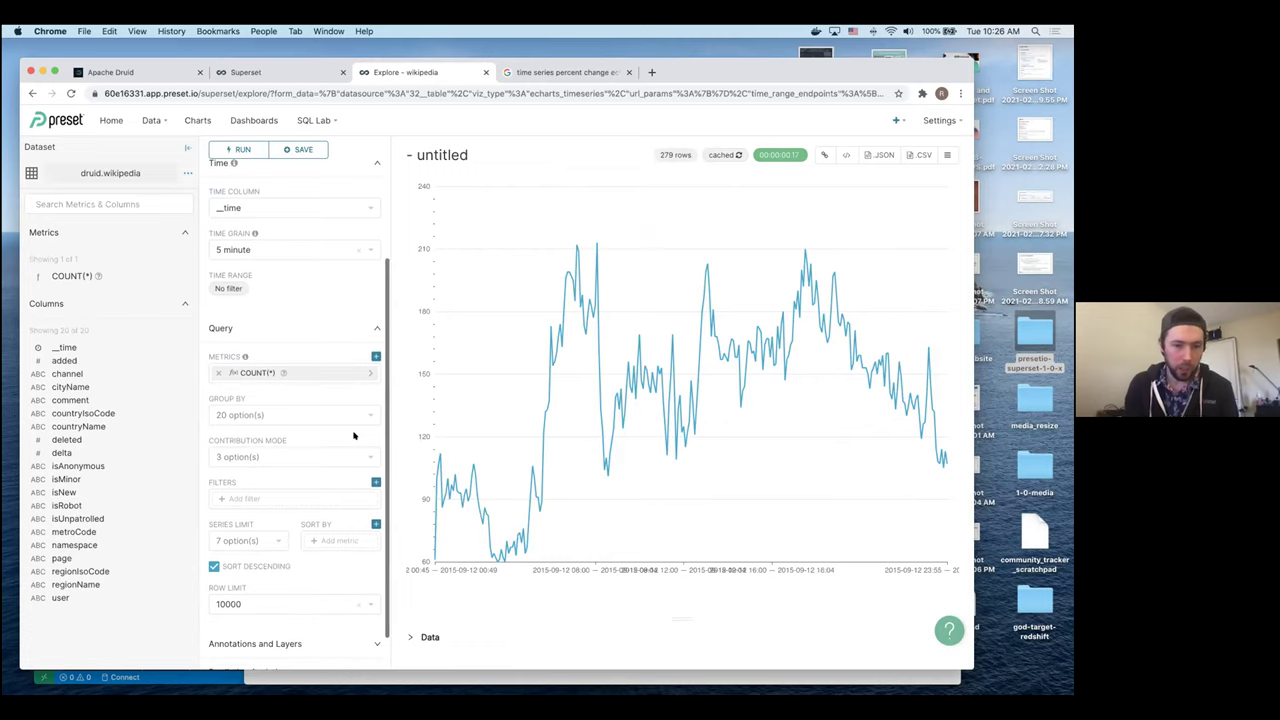
scroll(353, 435, "down", 1)
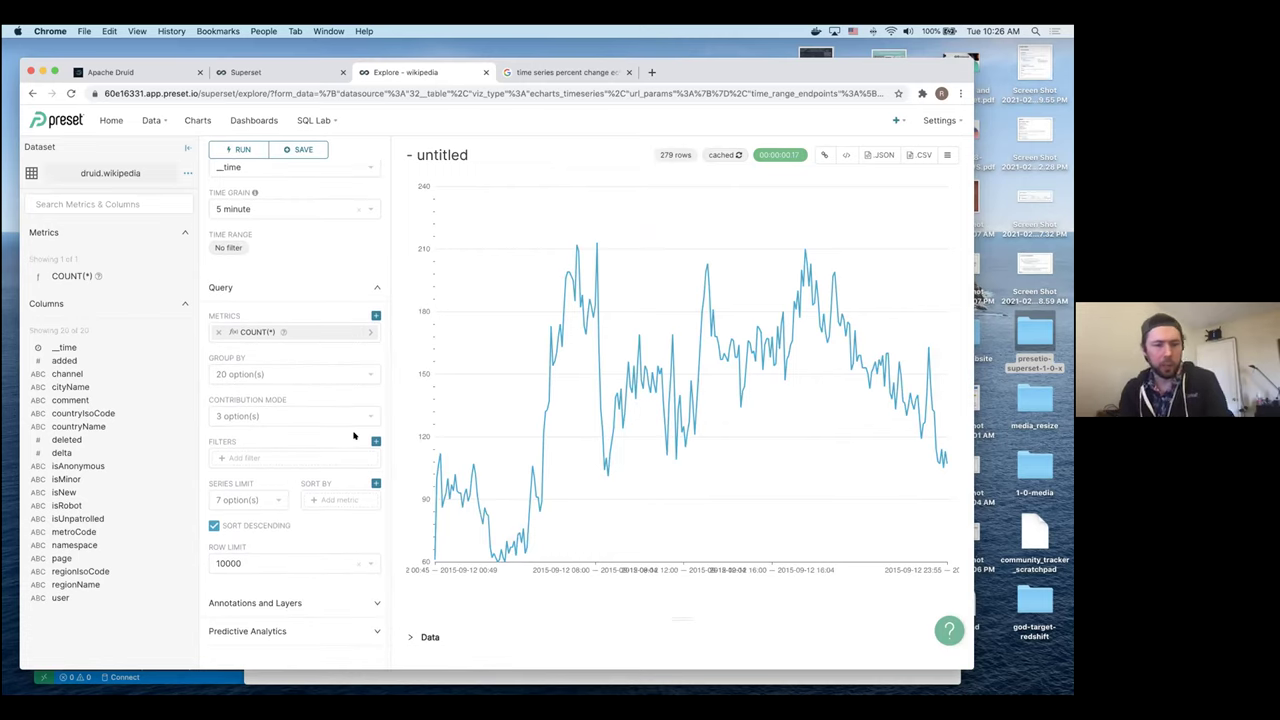
left_click(315, 373)
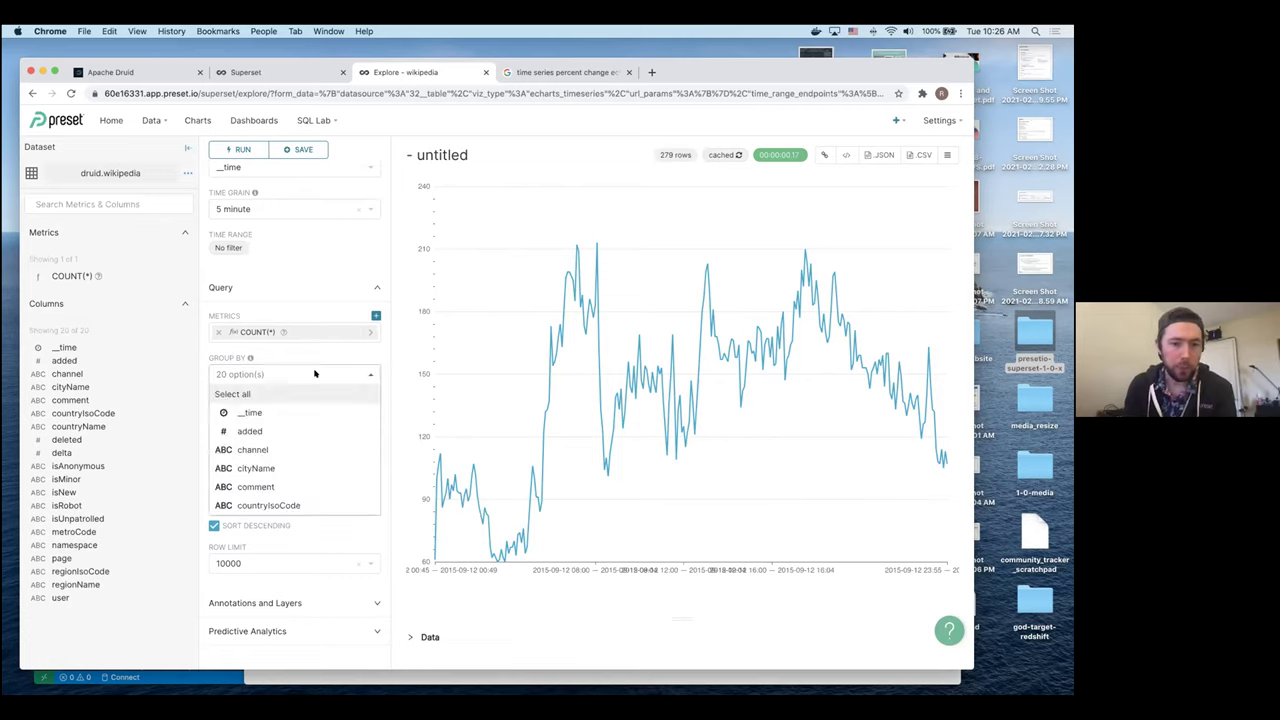
scroll(314, 433, "down", 3)
scroll(313, 437, "down", 1)
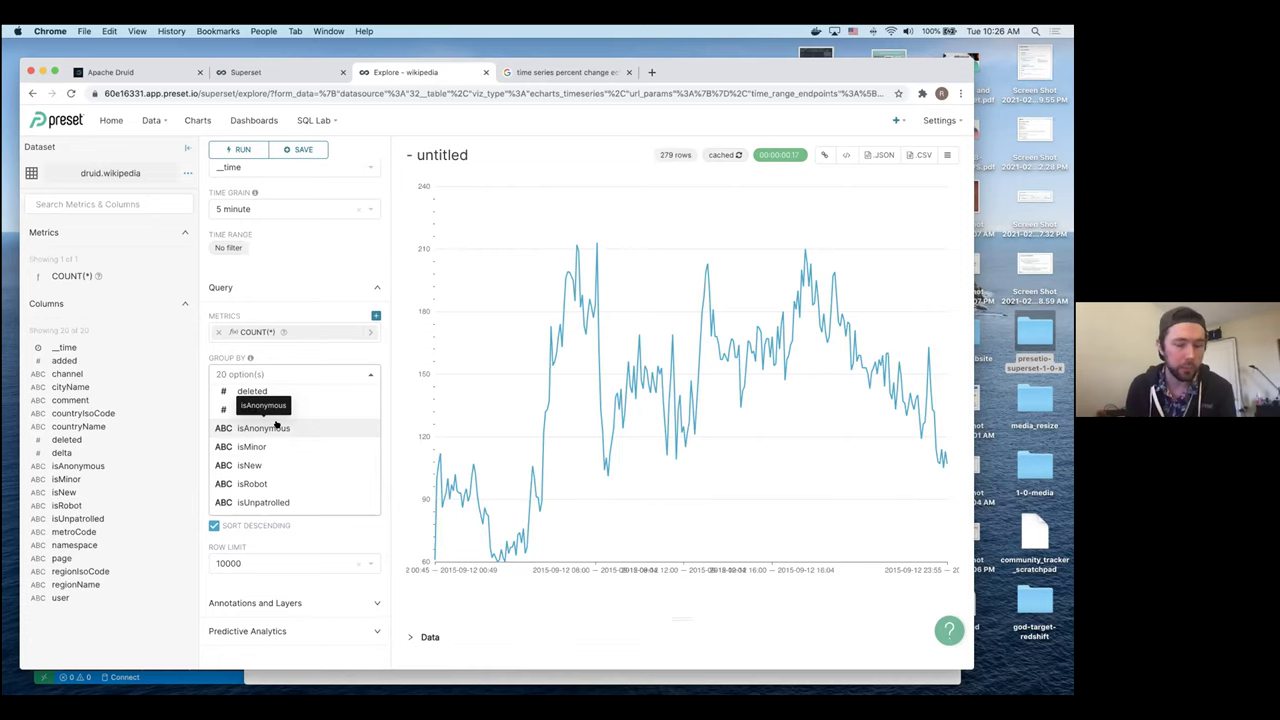
left_click(277, 427)
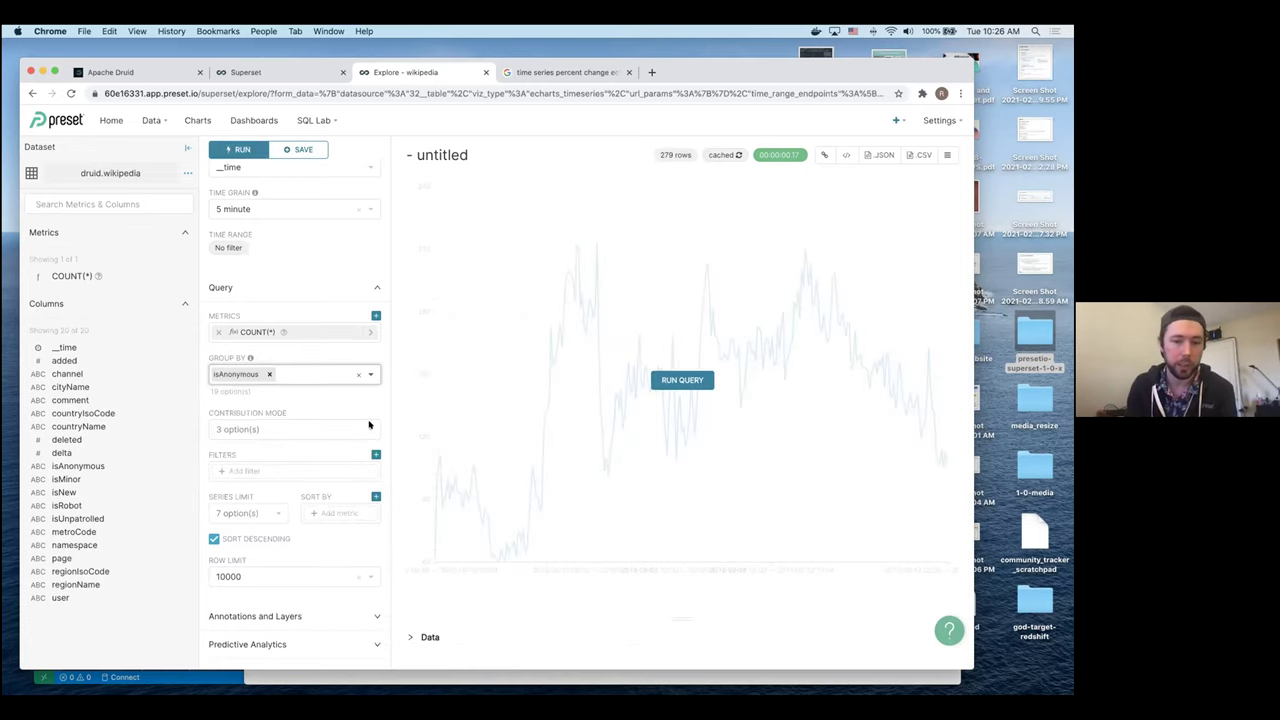
left_click(655, 380)
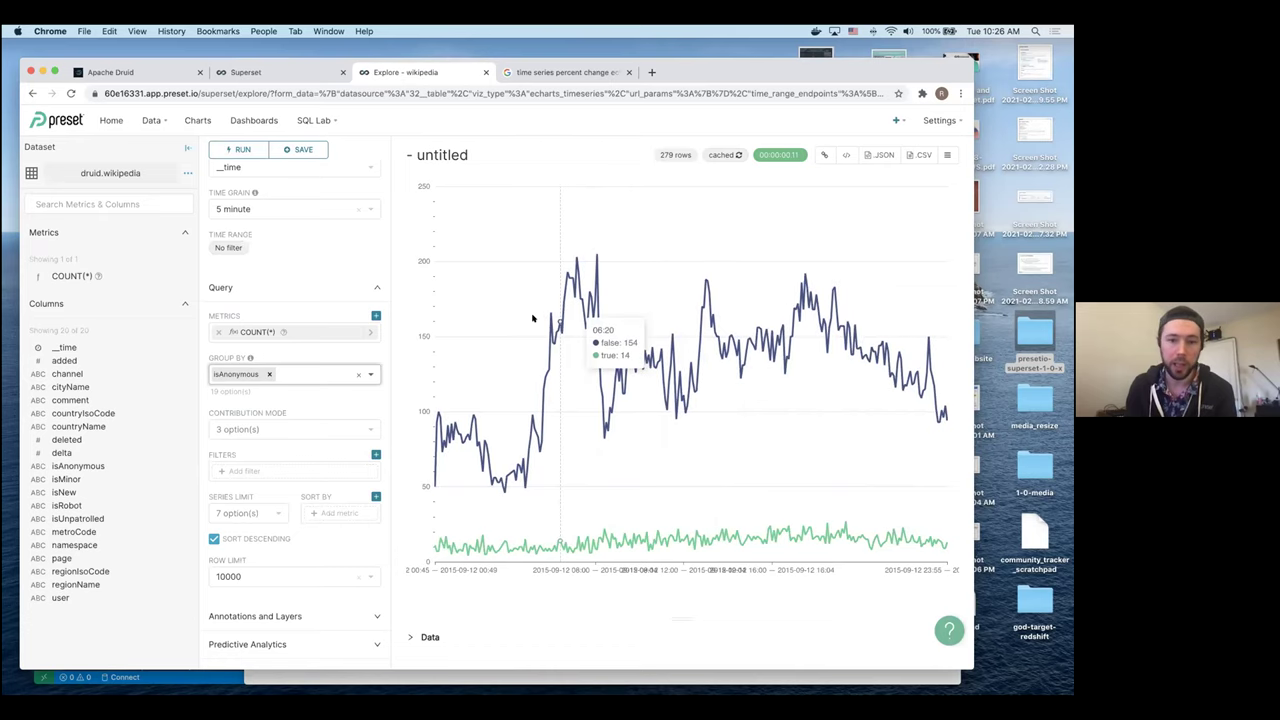
- Remove the isAnonymous column from the chart's grouping
scroll(269, 410, "down", 1)
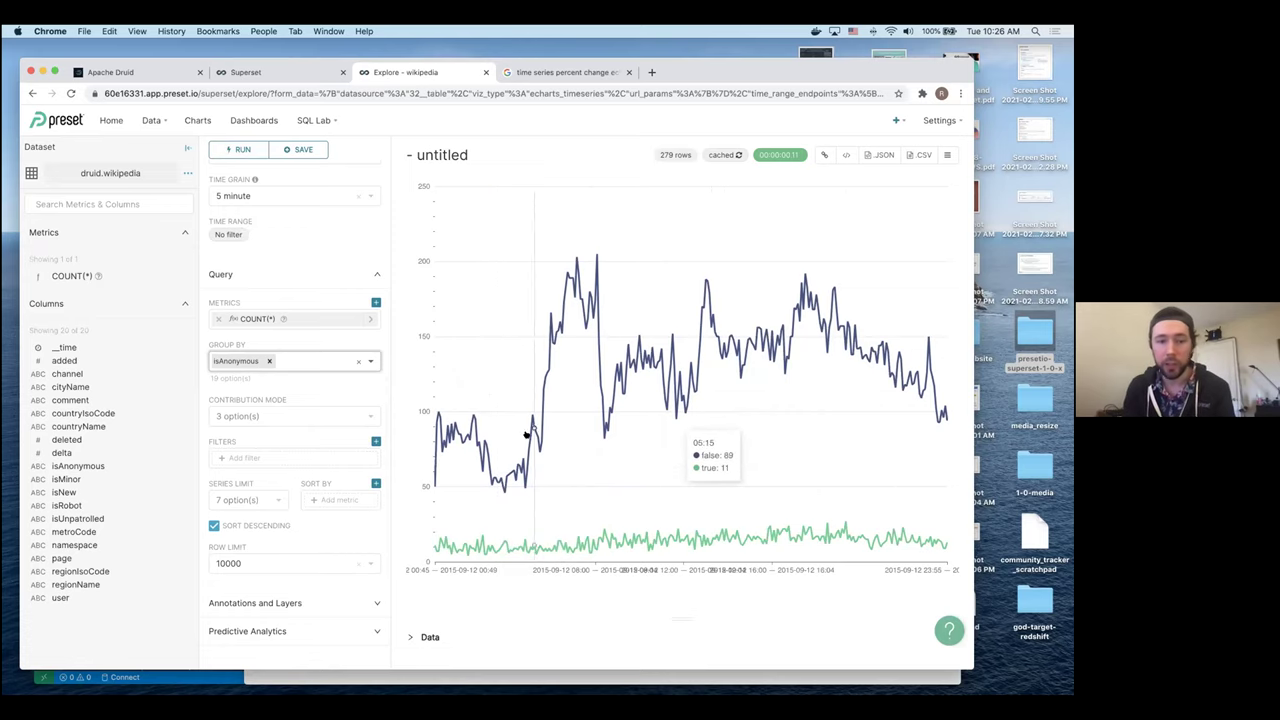
left_click(269, 360)
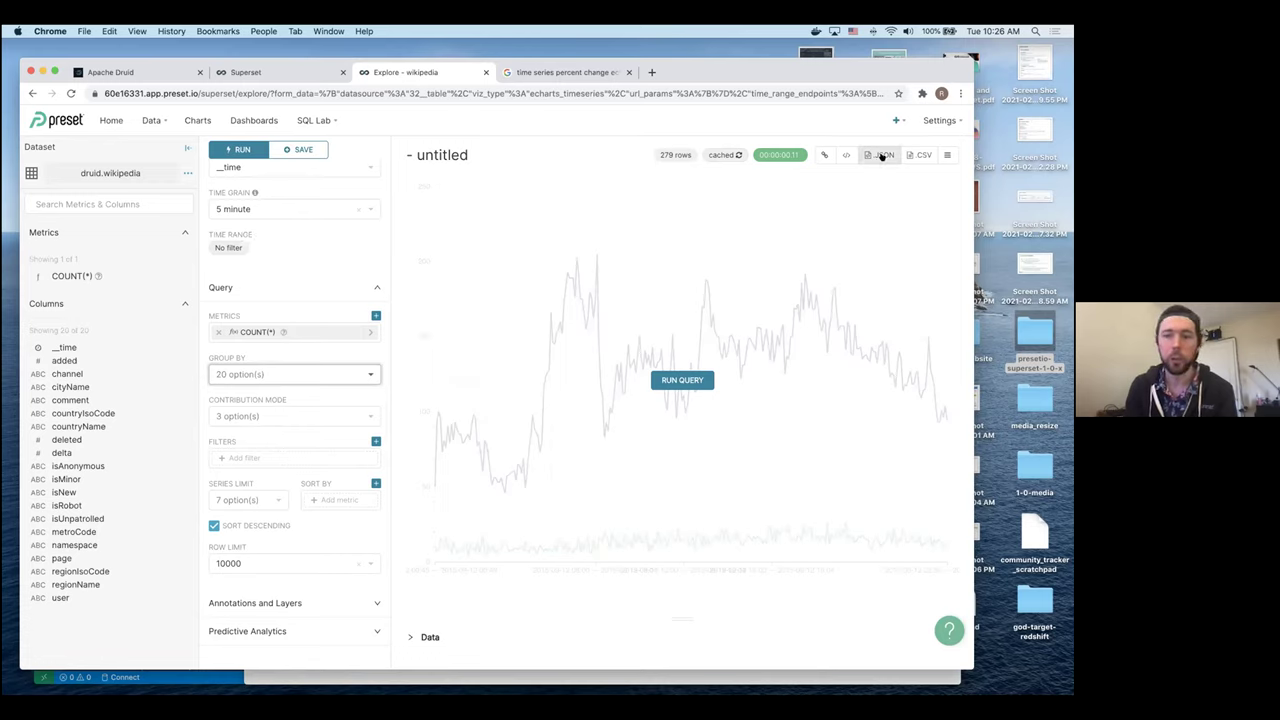
- Examine the chart's short share link, its export options, and the SQL query behind it
left_click(824, 153)
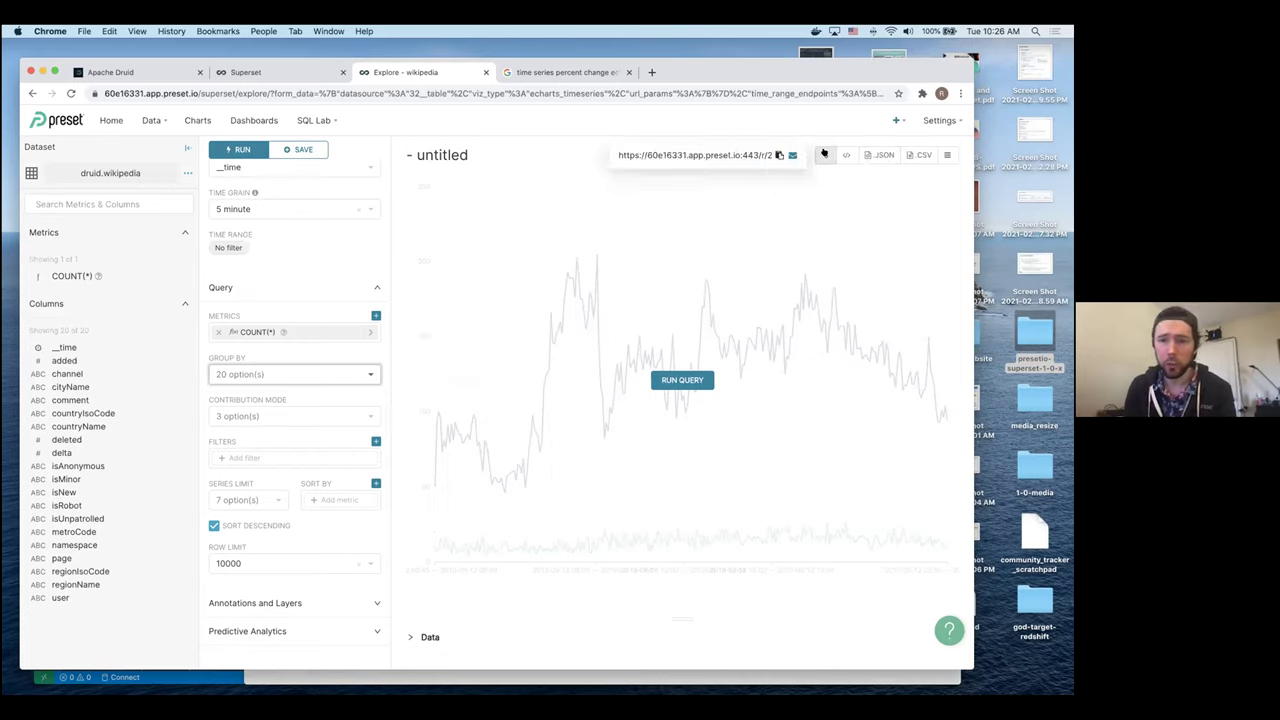
left_click(918, 157)
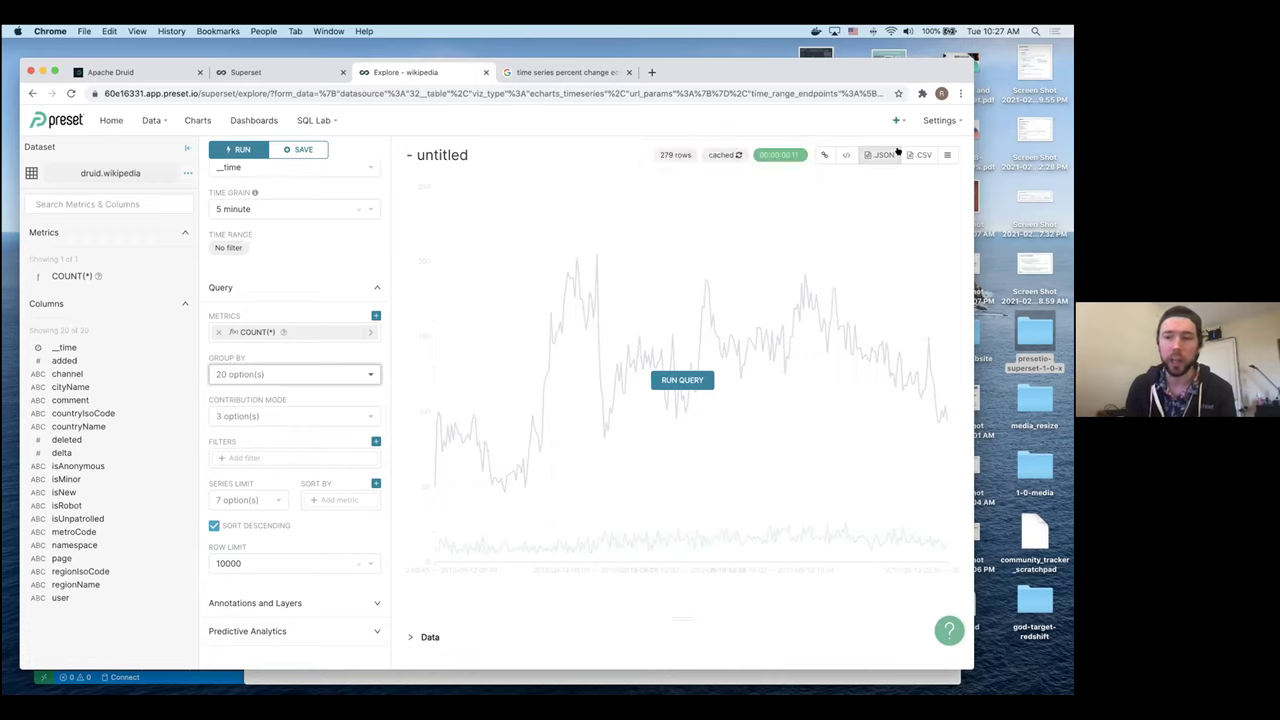
left_click(942, 156)
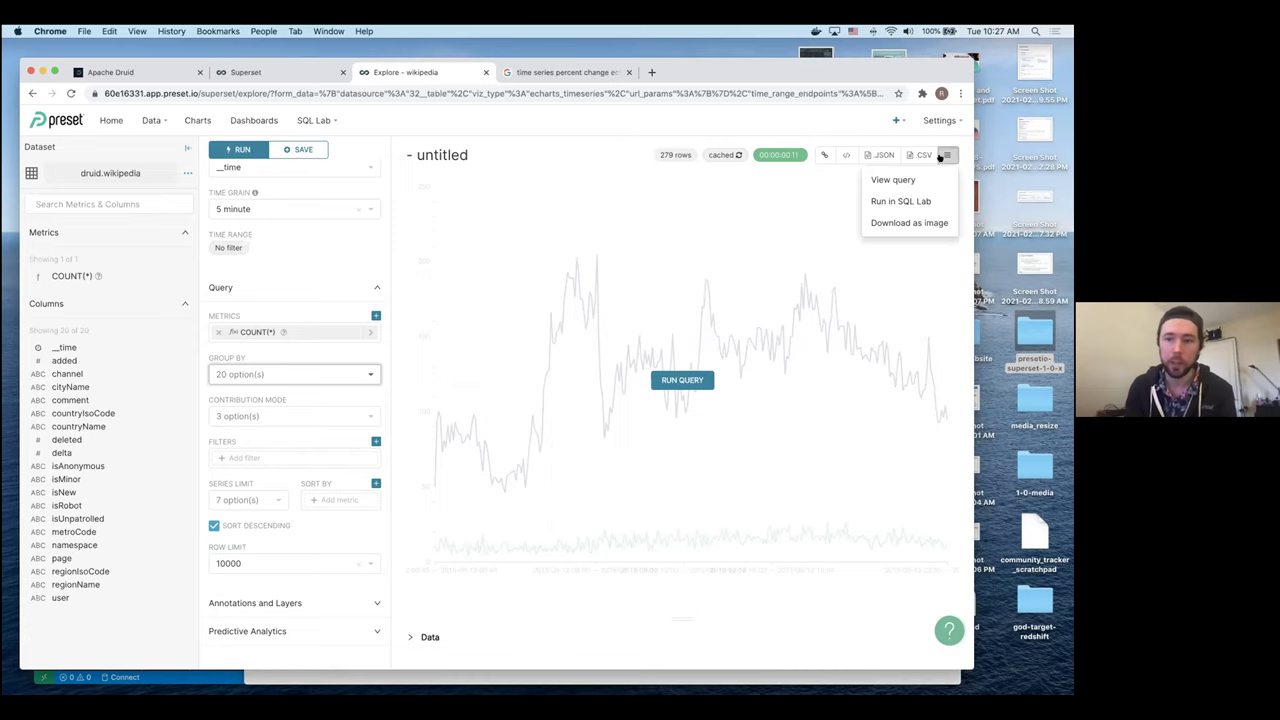
left_click(890, 179)
left_click_drag(438, 324, 324, 232)
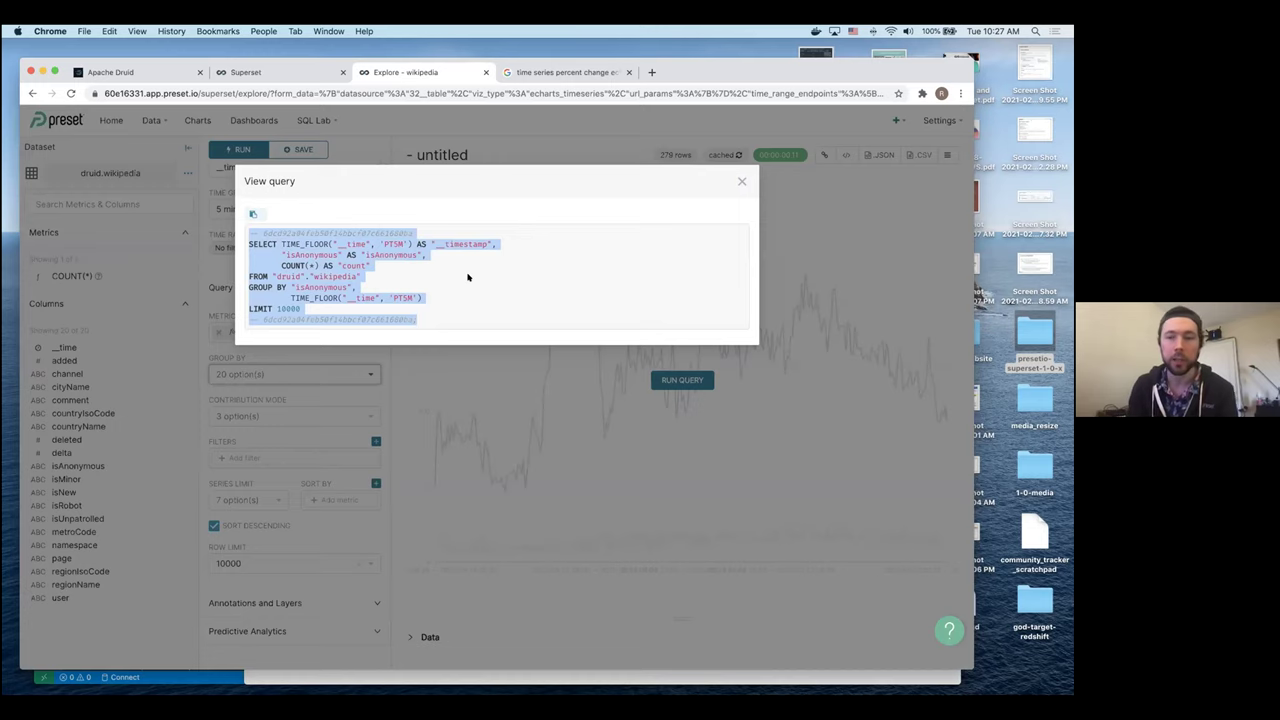
left_click(741, 181)
left_click(942, 156)
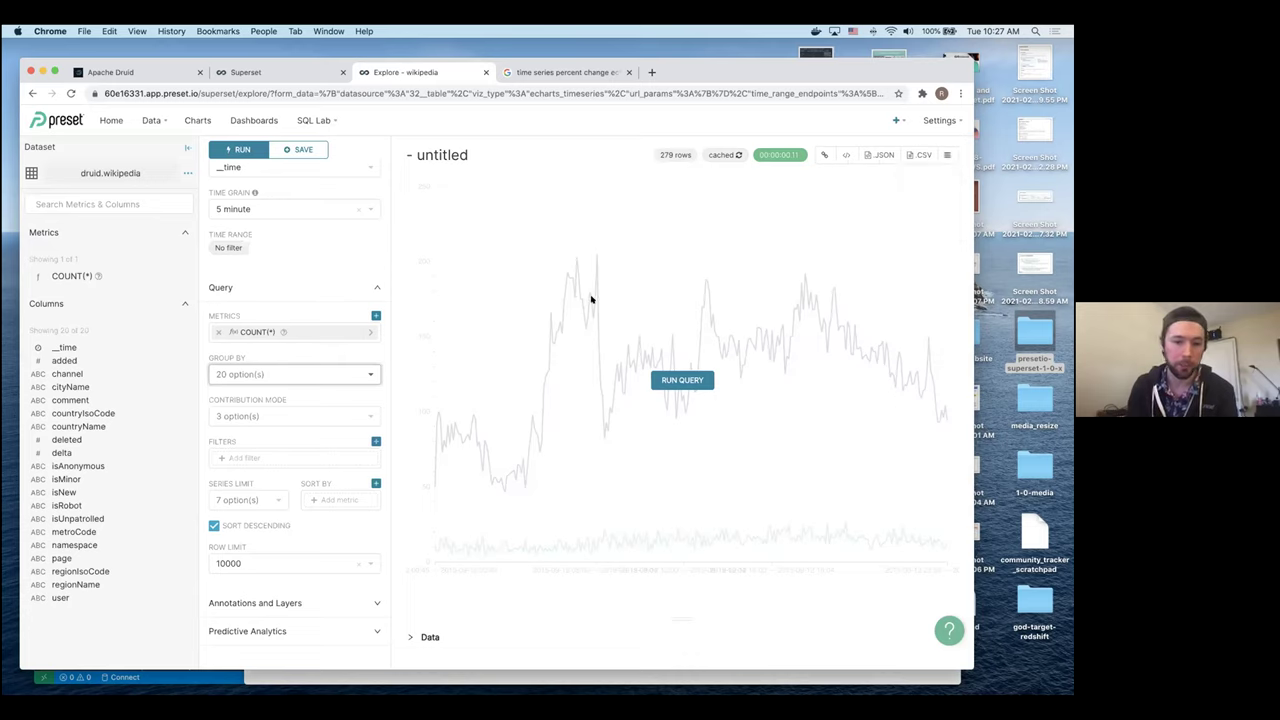
- Look at the settings for adding a filter and an annotation layer, leaving both without adding anything
left_click(251, 459)
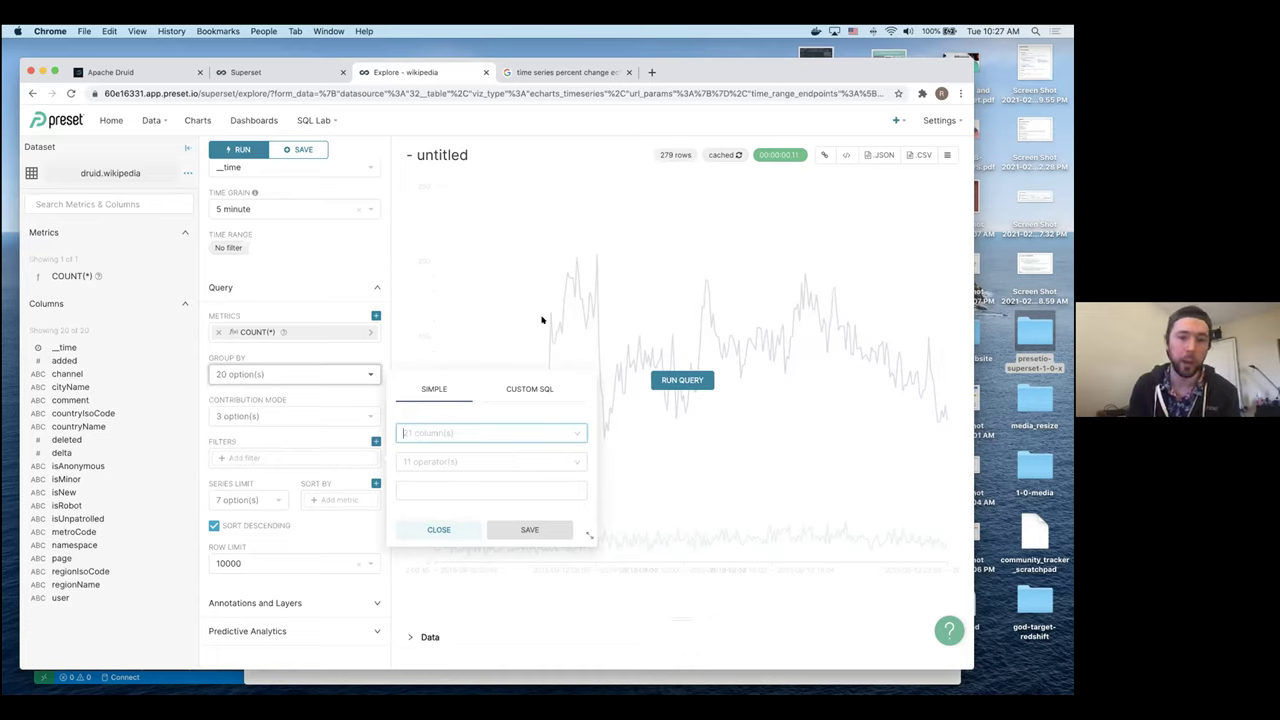
left_click(573, 427)
left_click(420, 378)
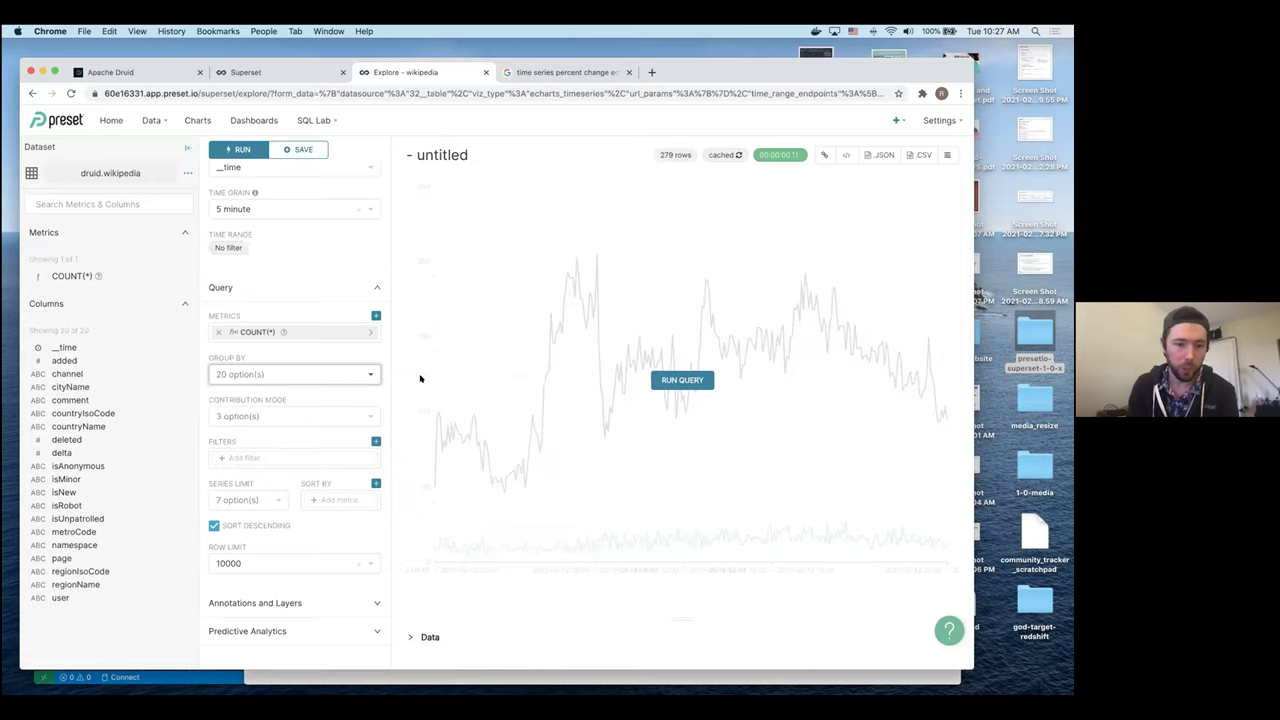
left_click(266, 603)
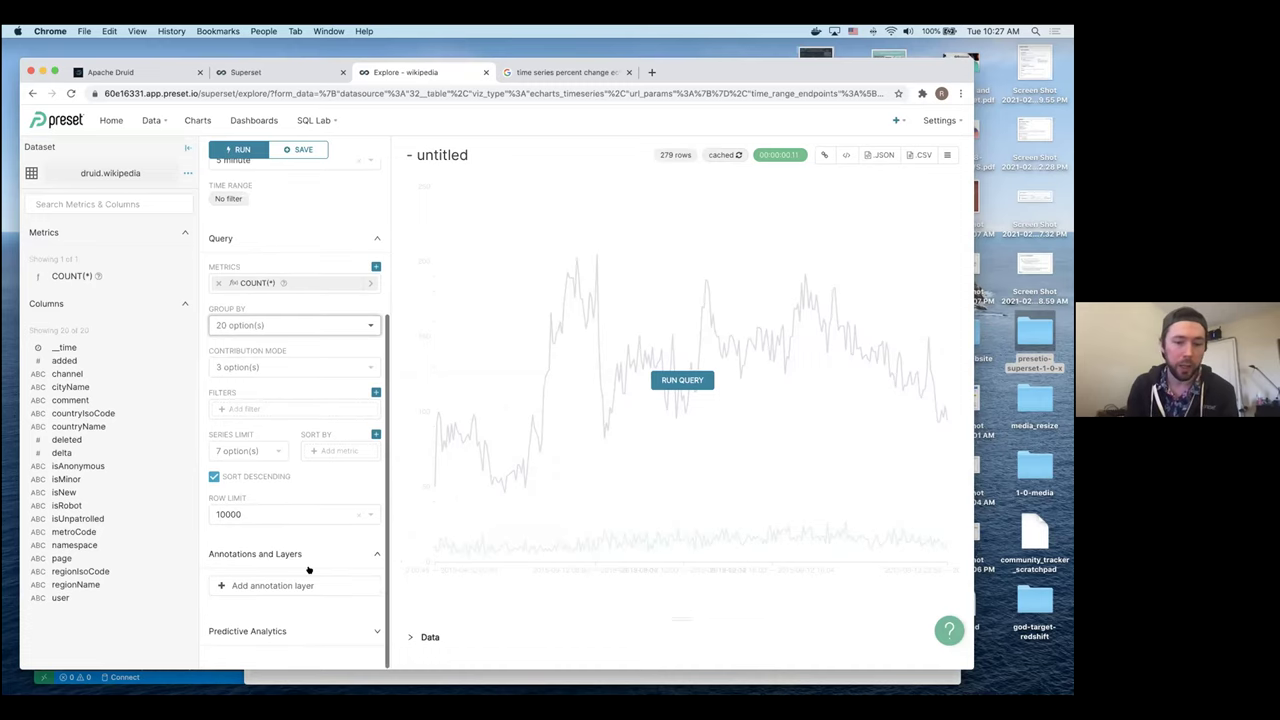
left_click(279, 586)
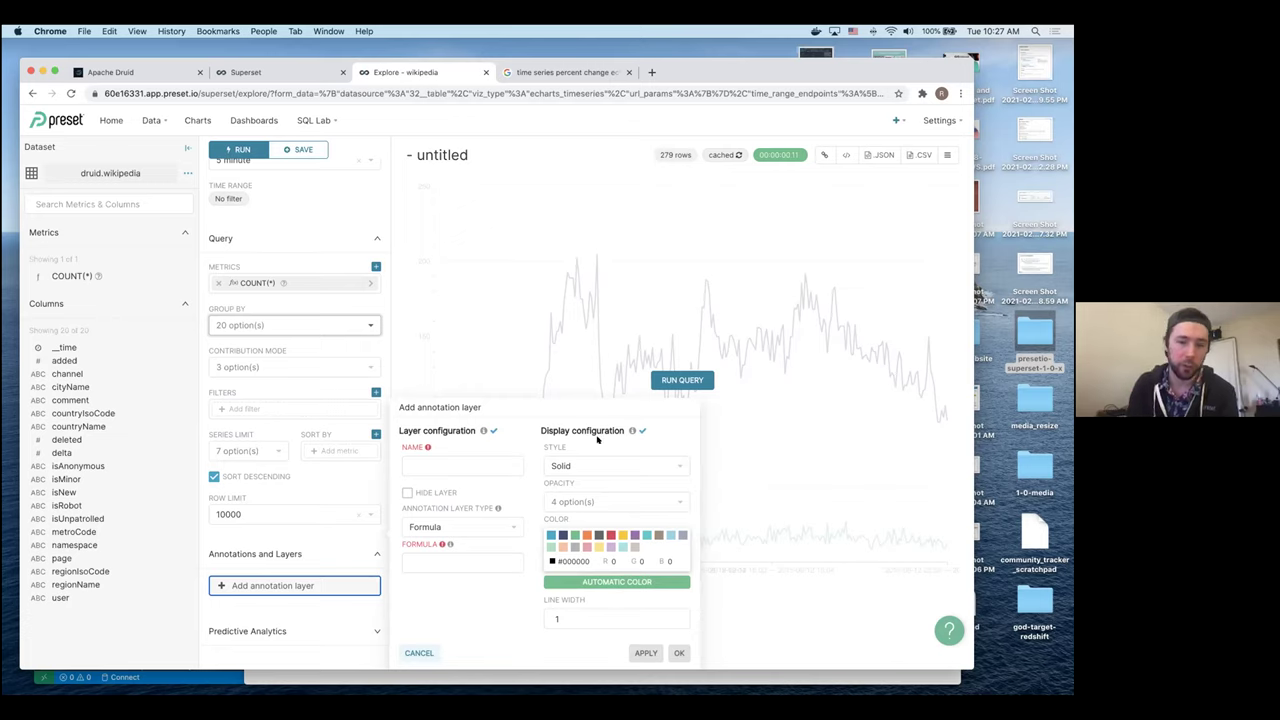
left_click(452, 288)
- Enable the forecast in Predictive Analytics, and check its forecast periods and confidence interval
scroll(295, 530, "down", 2)
scroll(295, 530, "down", 3)
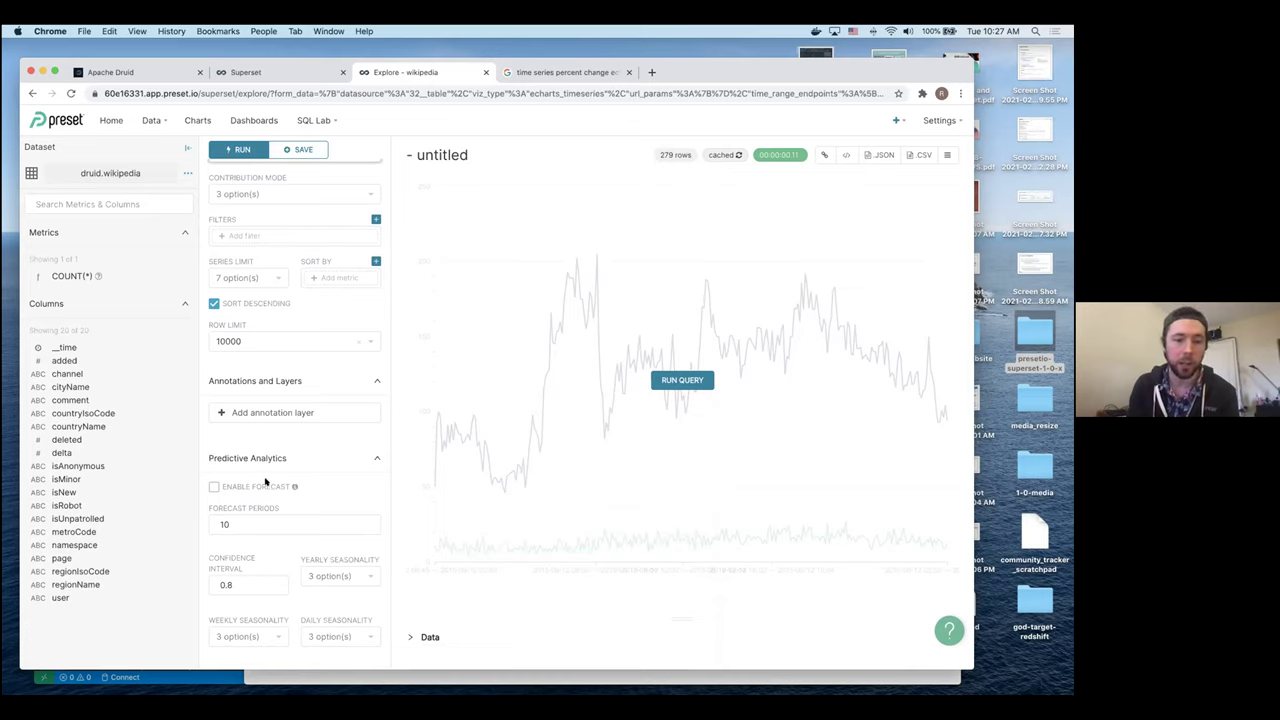
left_click(213, 487)
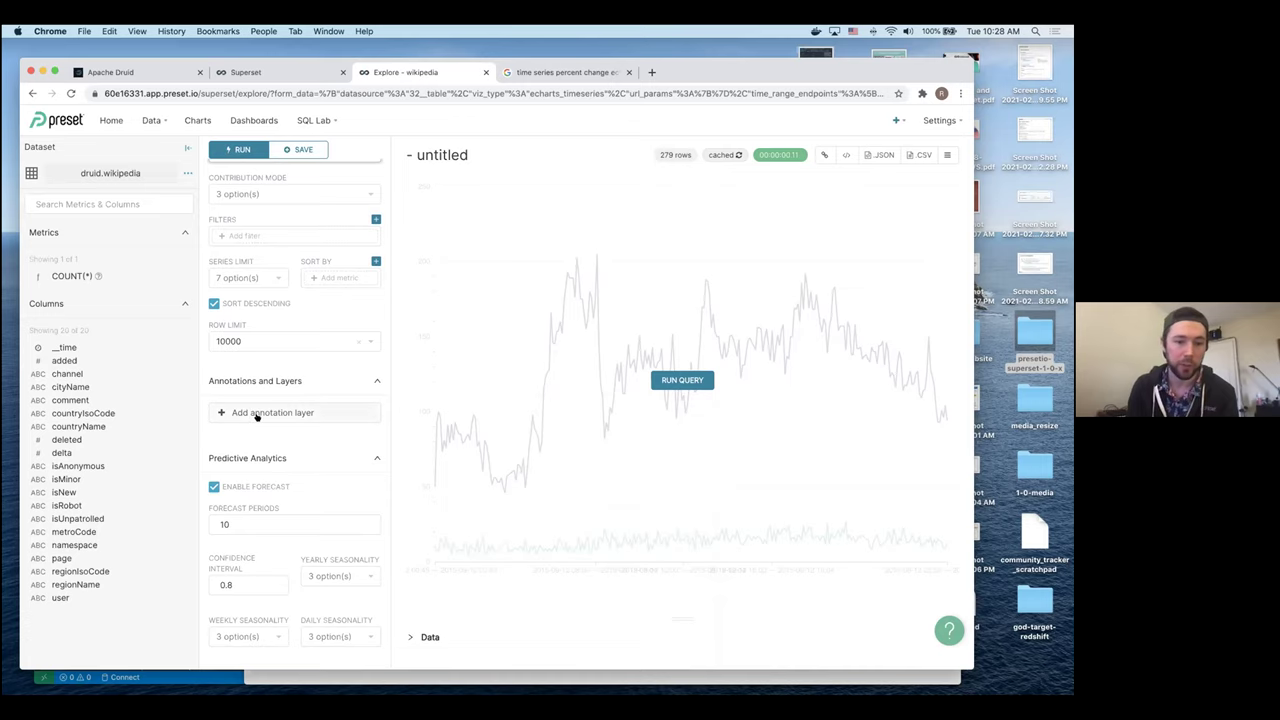
left_click(254, 526)
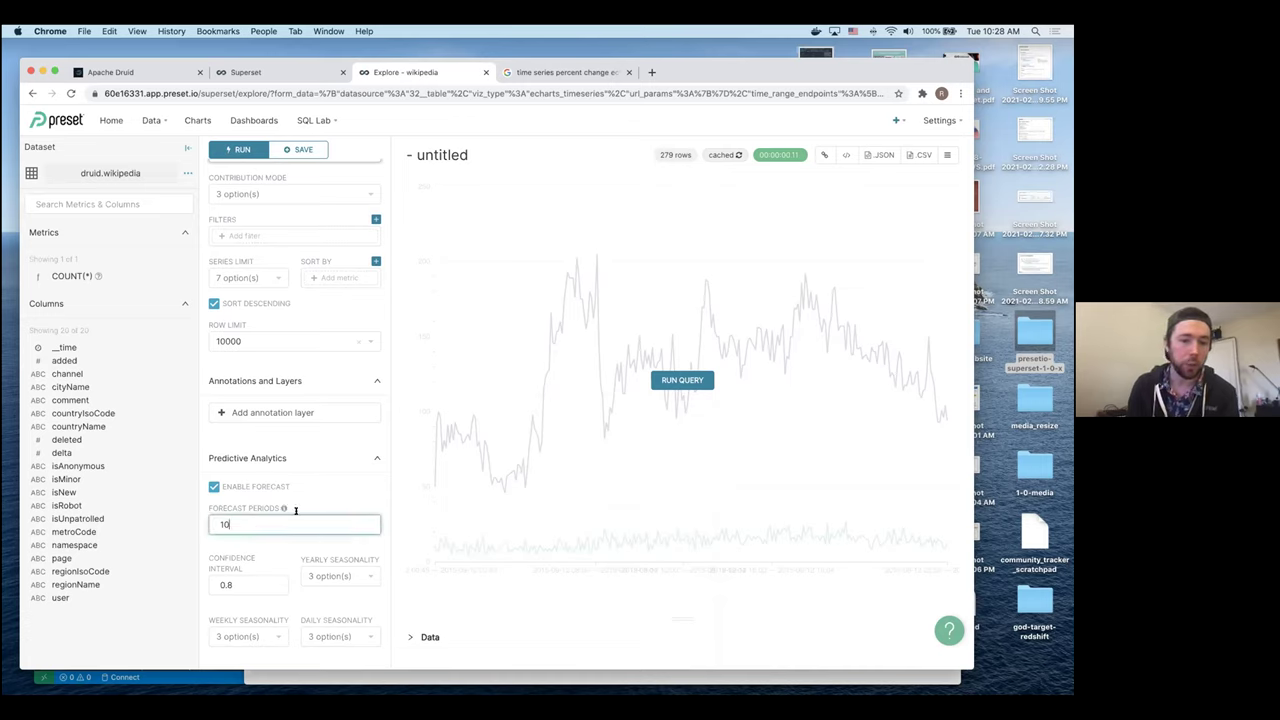
mouse_move(284, 508)
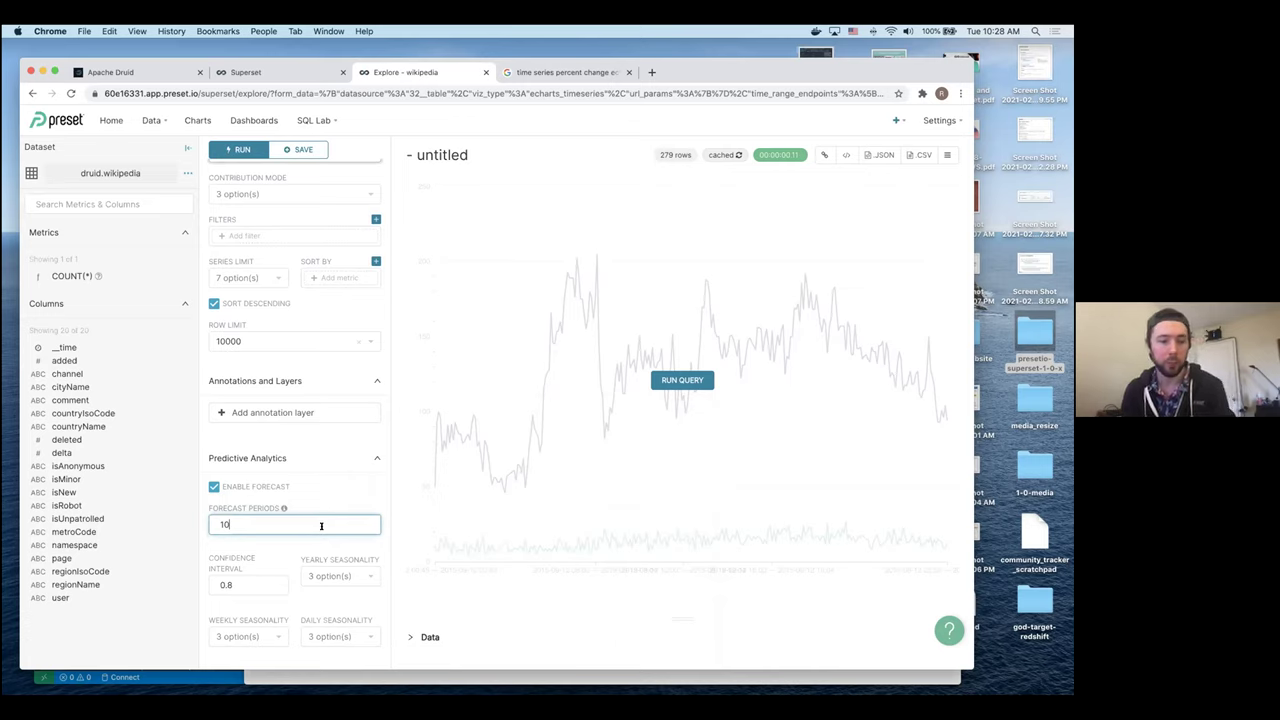
double_click(244, 584)
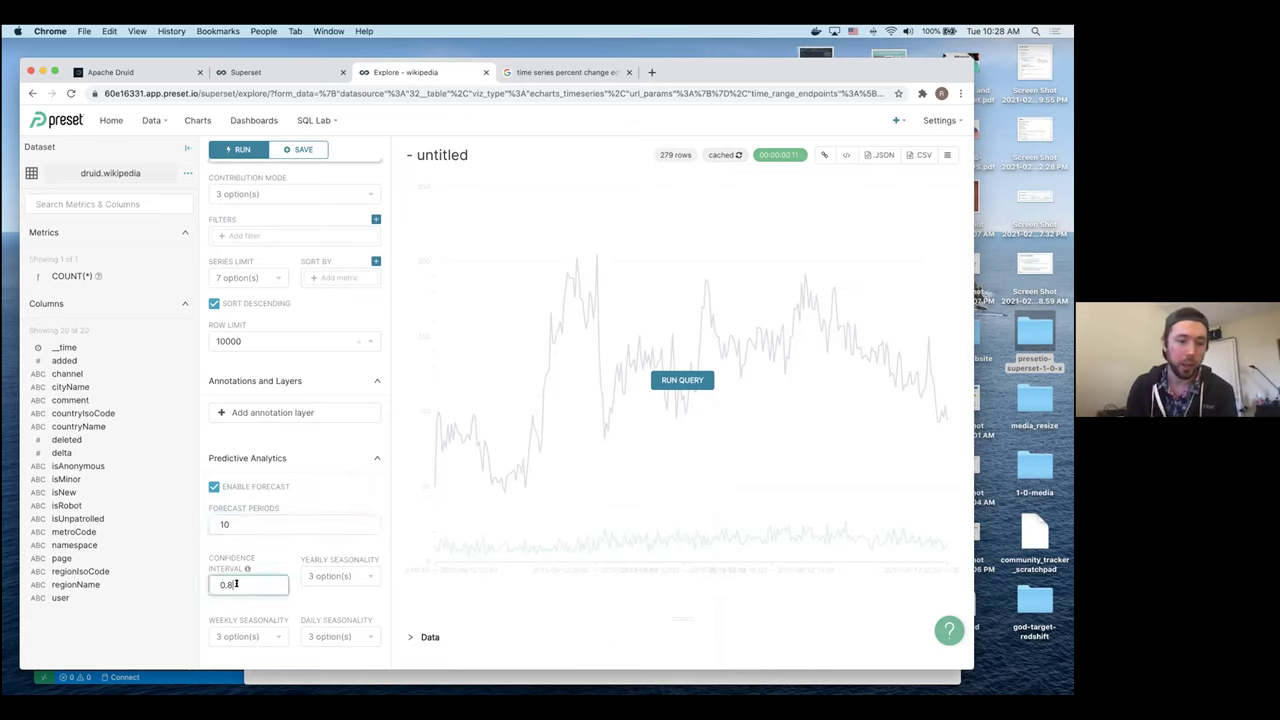
left_click(256, 585)
- Set the forecast's yearly, weekly and daily seasonality to No and run the query
left_click(322, 586)
left_click(328, 639)
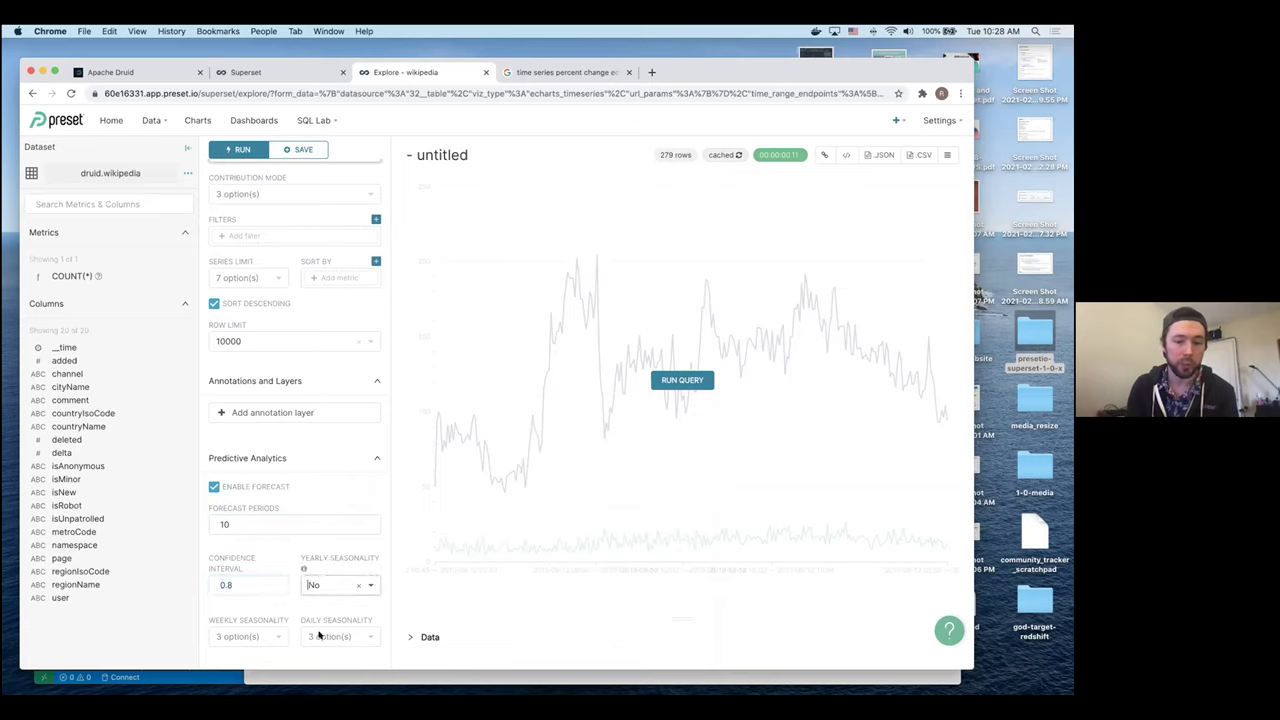
scroll(265, 640, "down", 1)
left_click(264, 638)
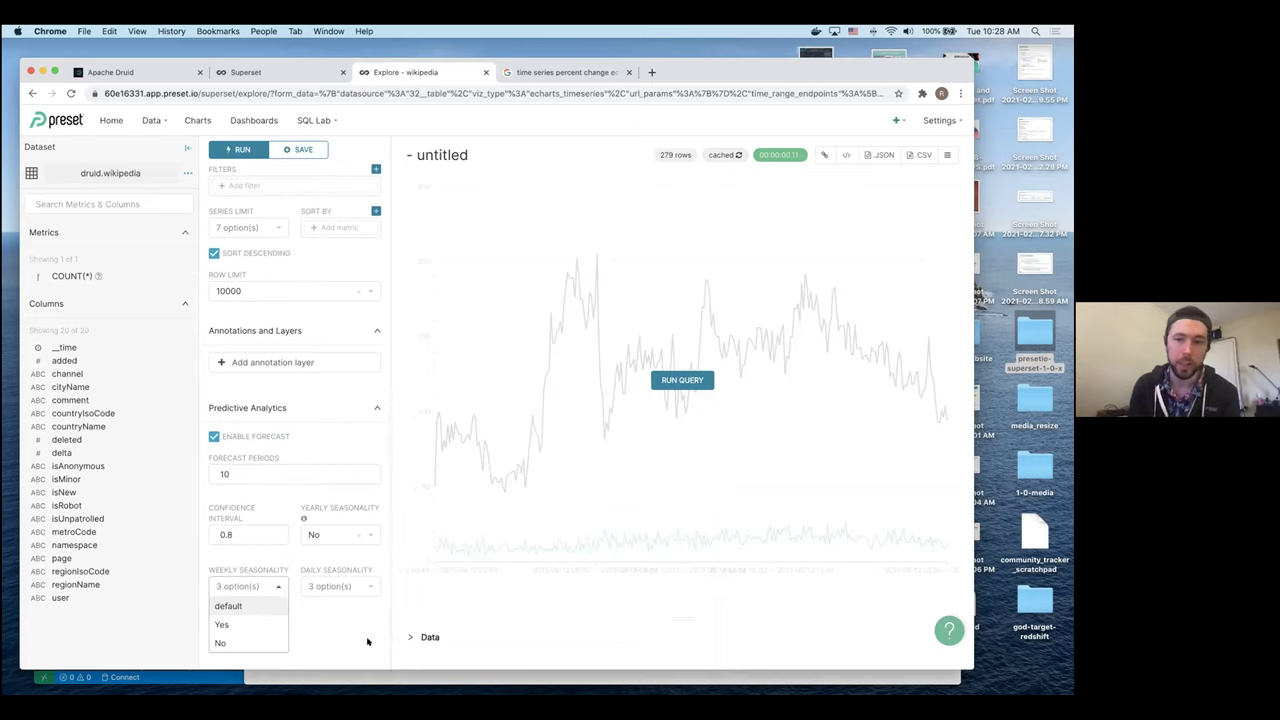
left_click(256, 646)
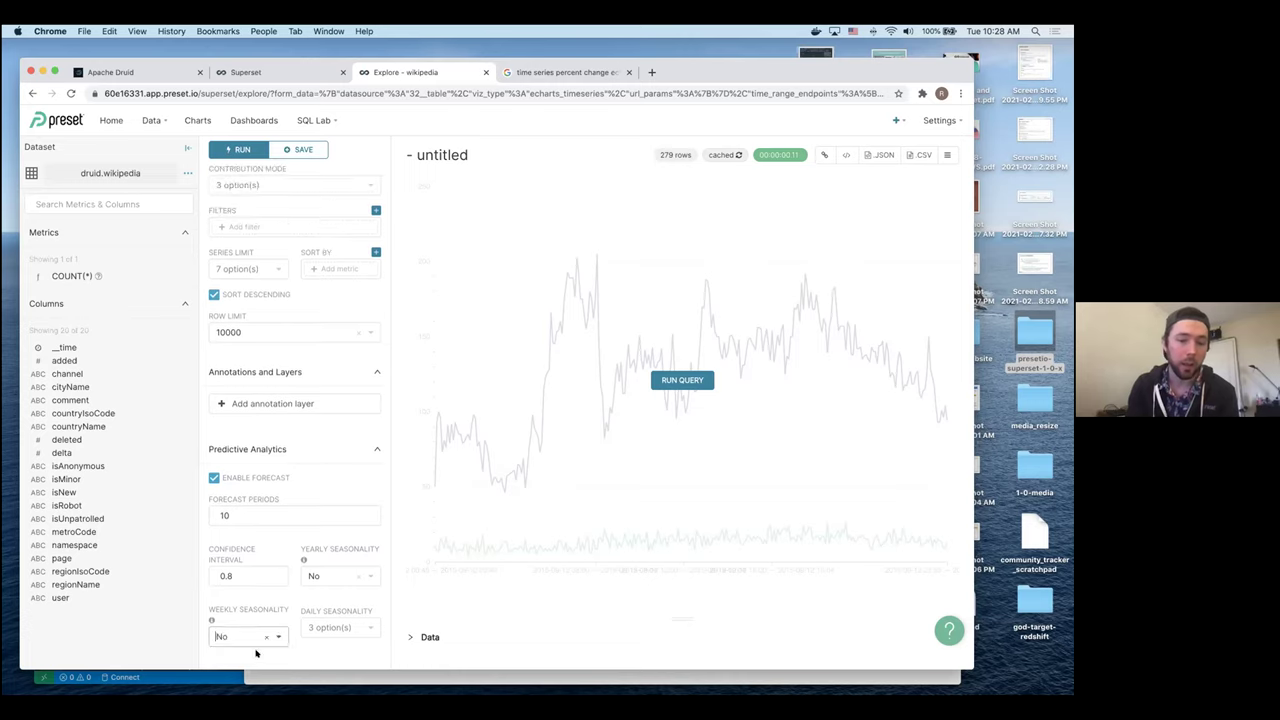
left_click(332, 634)
left_click(340, 645)
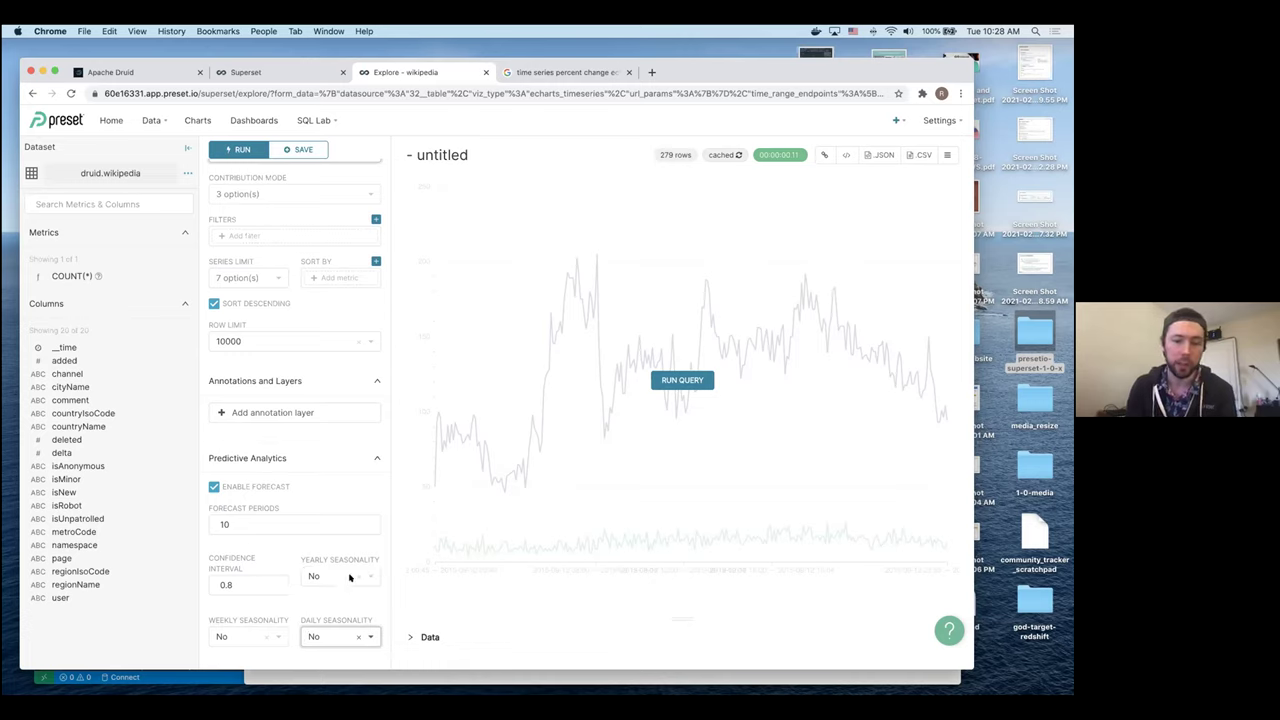
left_click(682, 380)
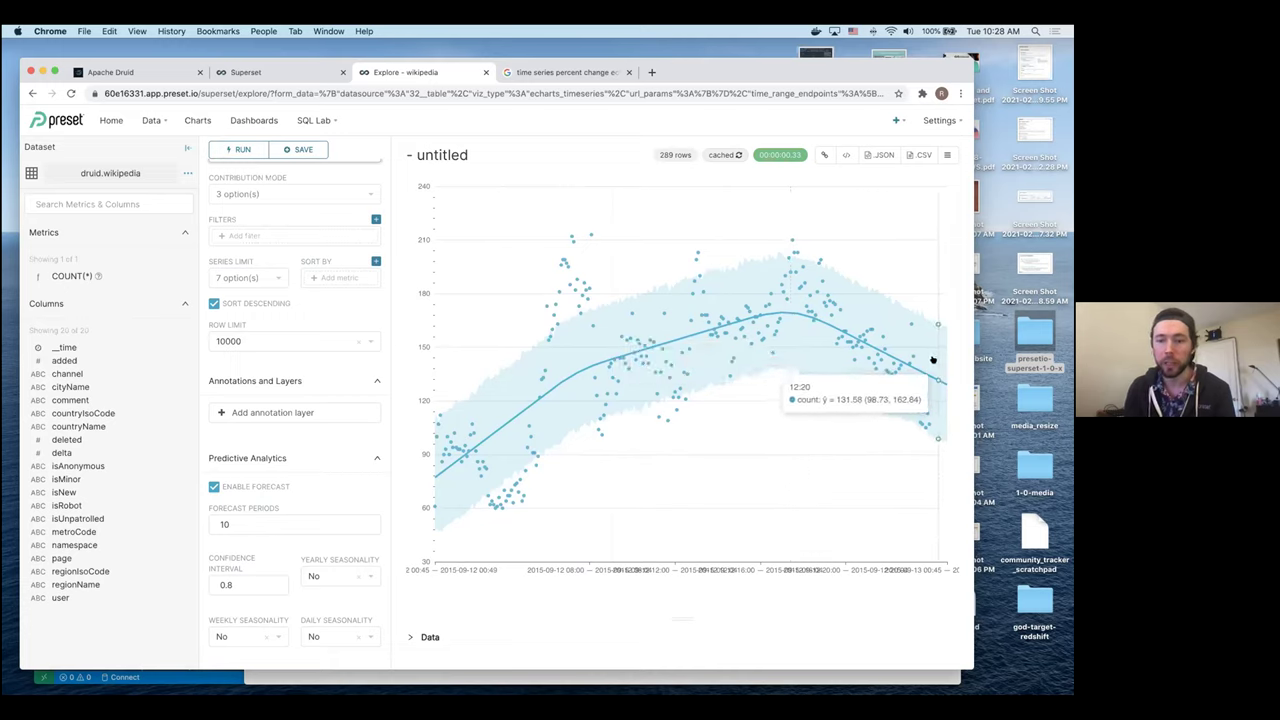
- Set the number of forecast periods to 20 and run the query to update the chart
double_click(300, 522)
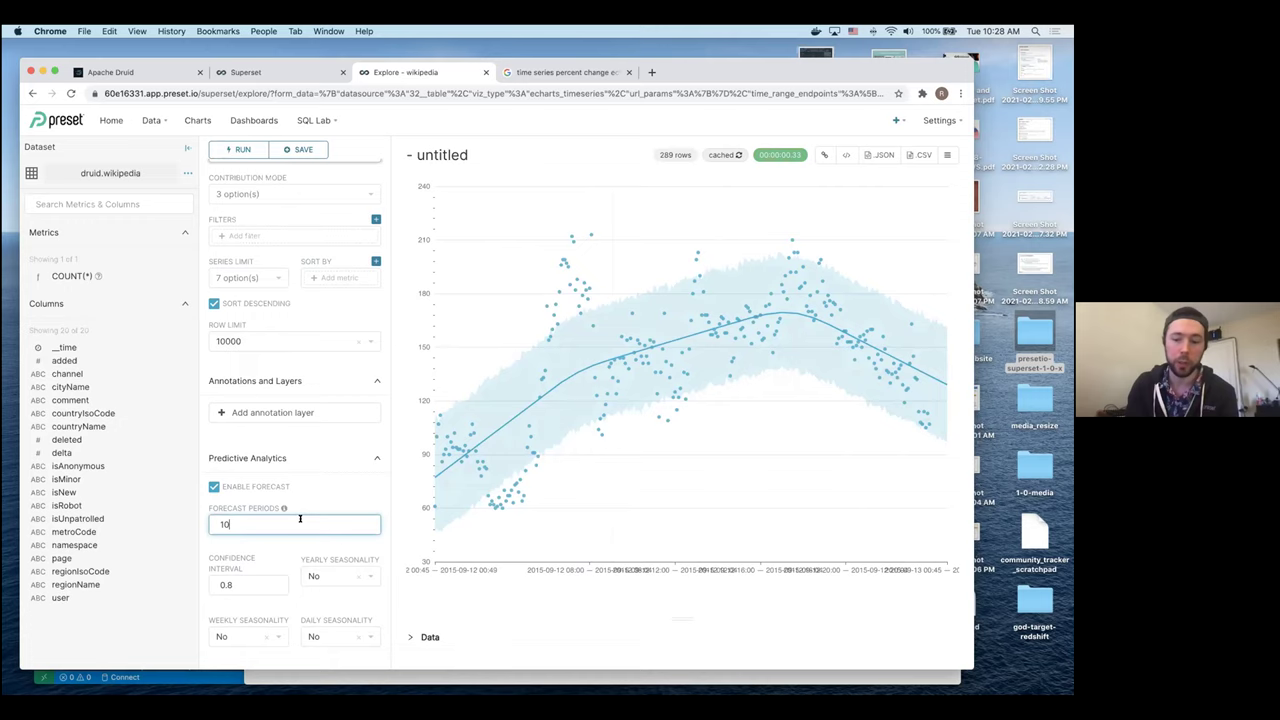
key("BackSpace")
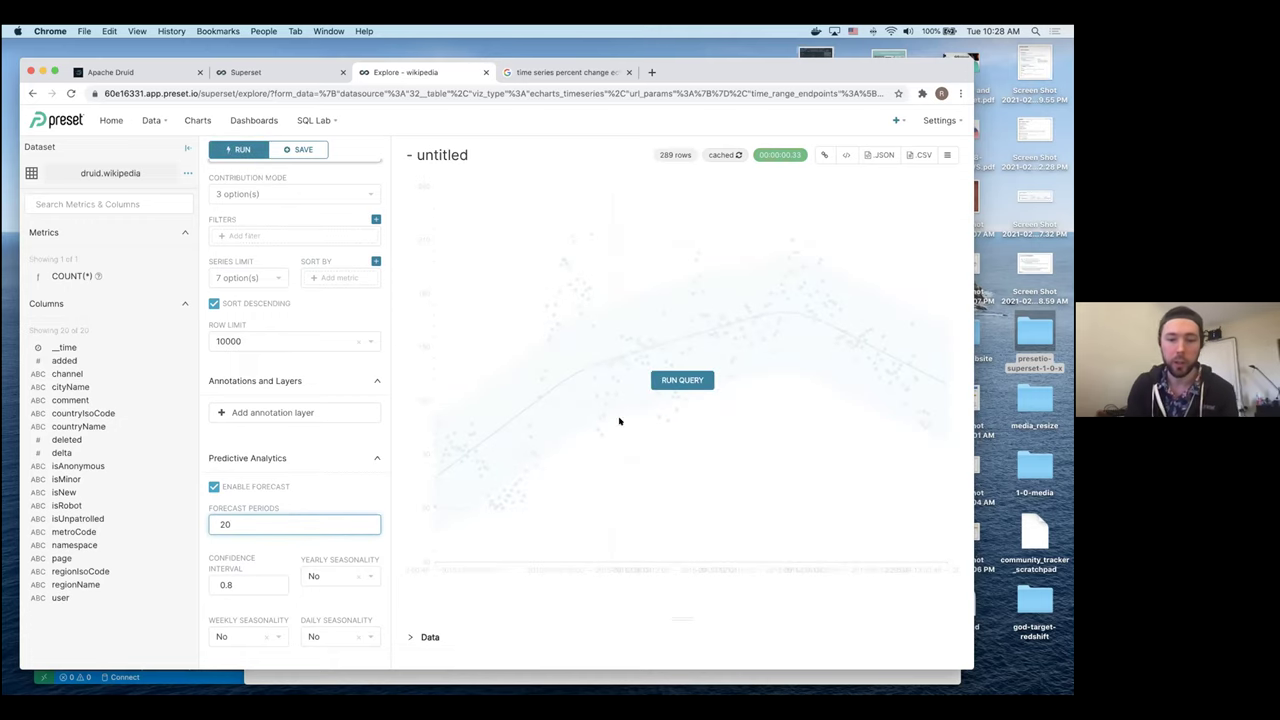
left_click(685, 379)
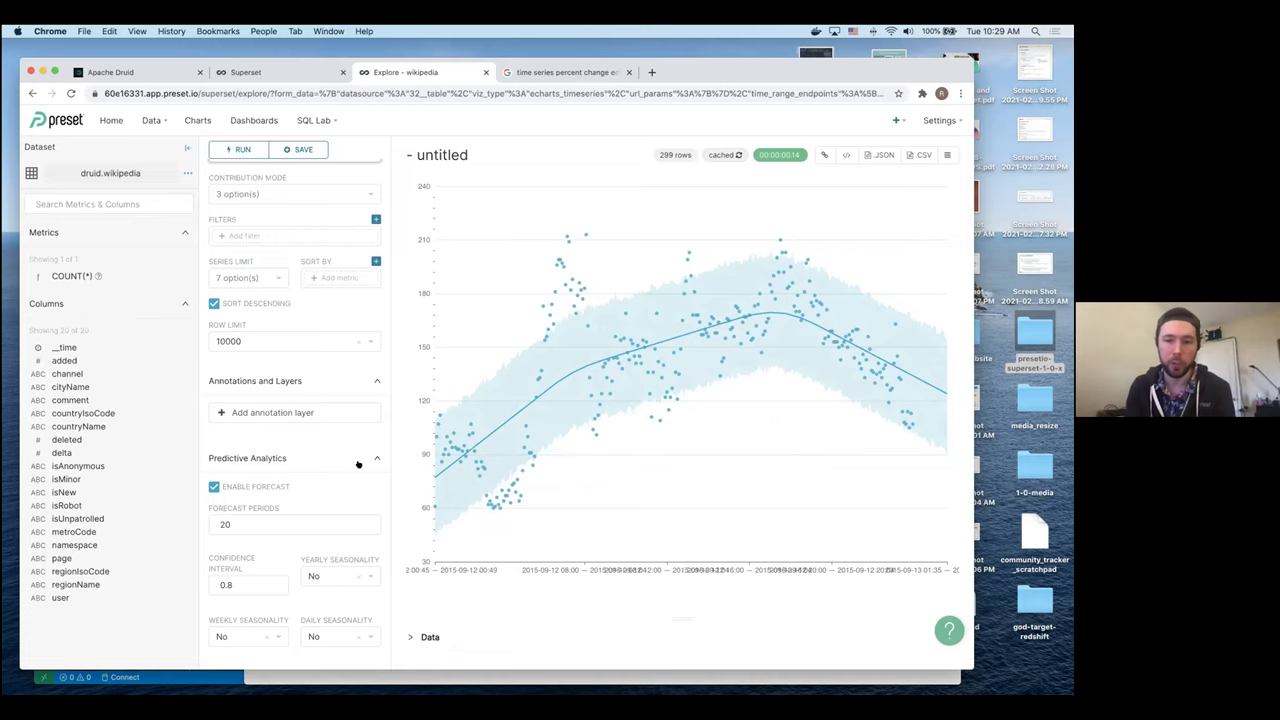
mouse_move(539, 420)
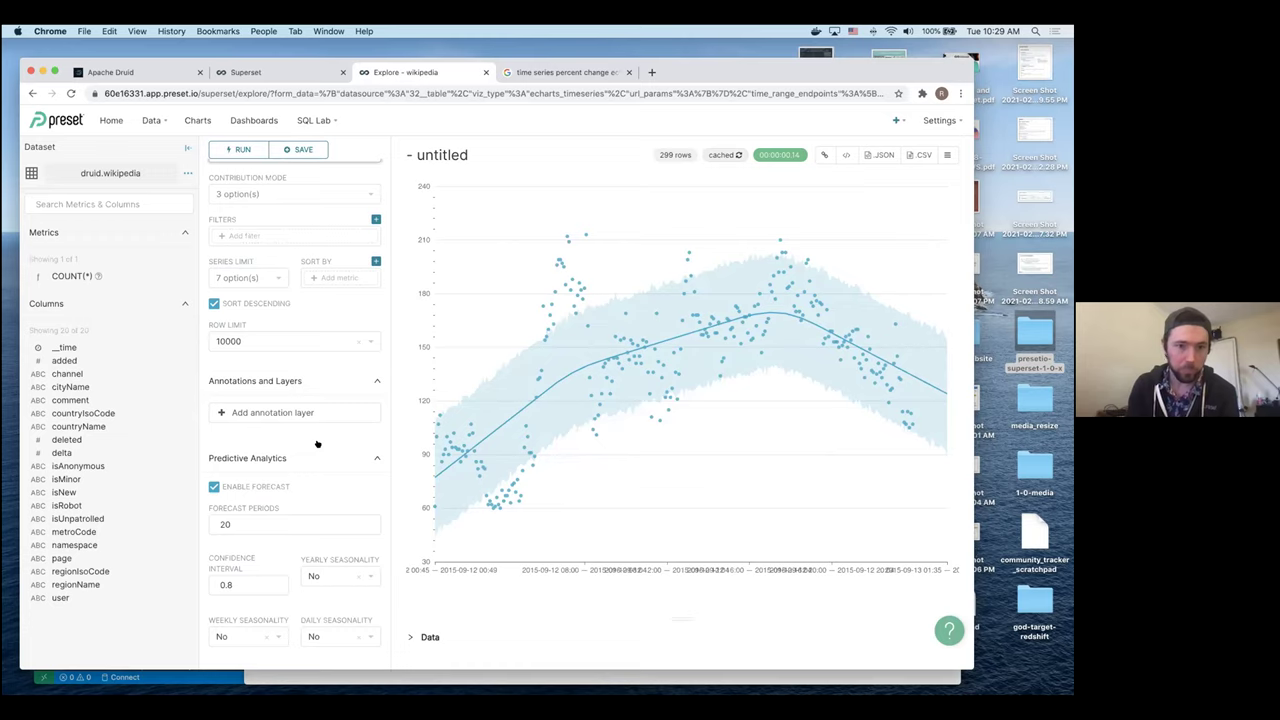
- Group the forecast chart by isAnonymous and run the query
scroll(317, 443, "up", 5)
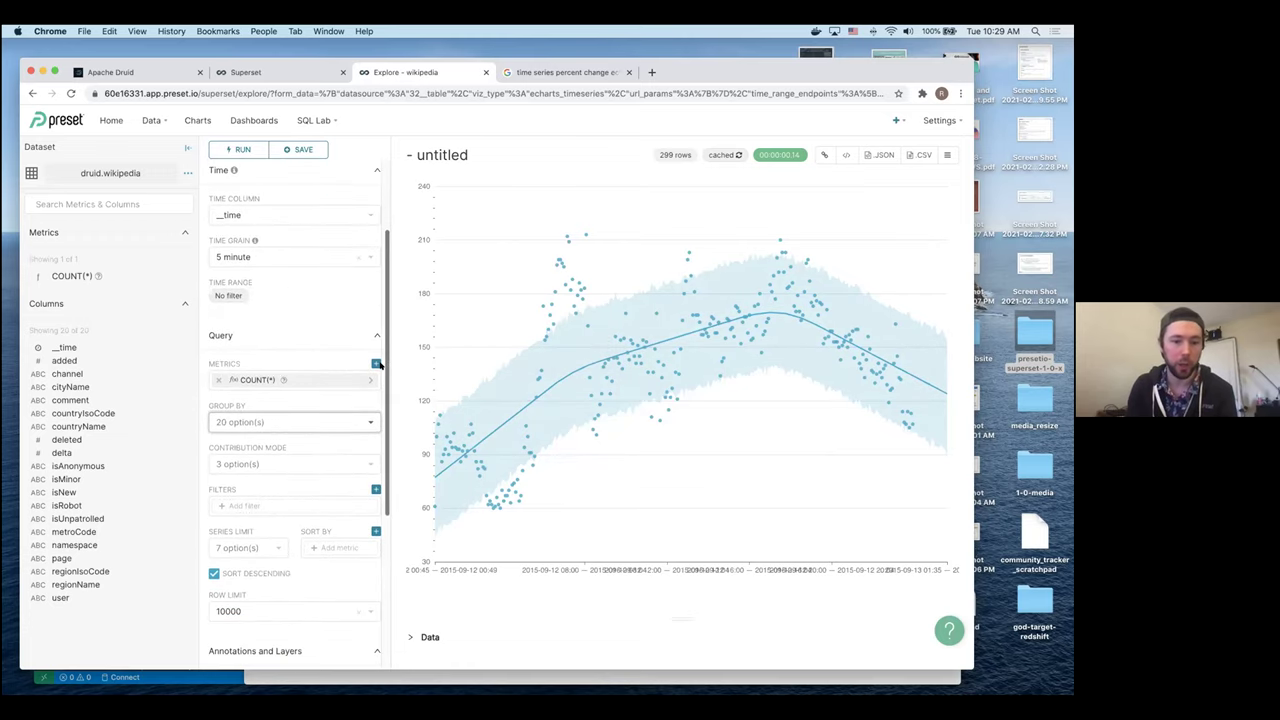
left_click(318, 420)
scroll(286, 515, "down", 5)
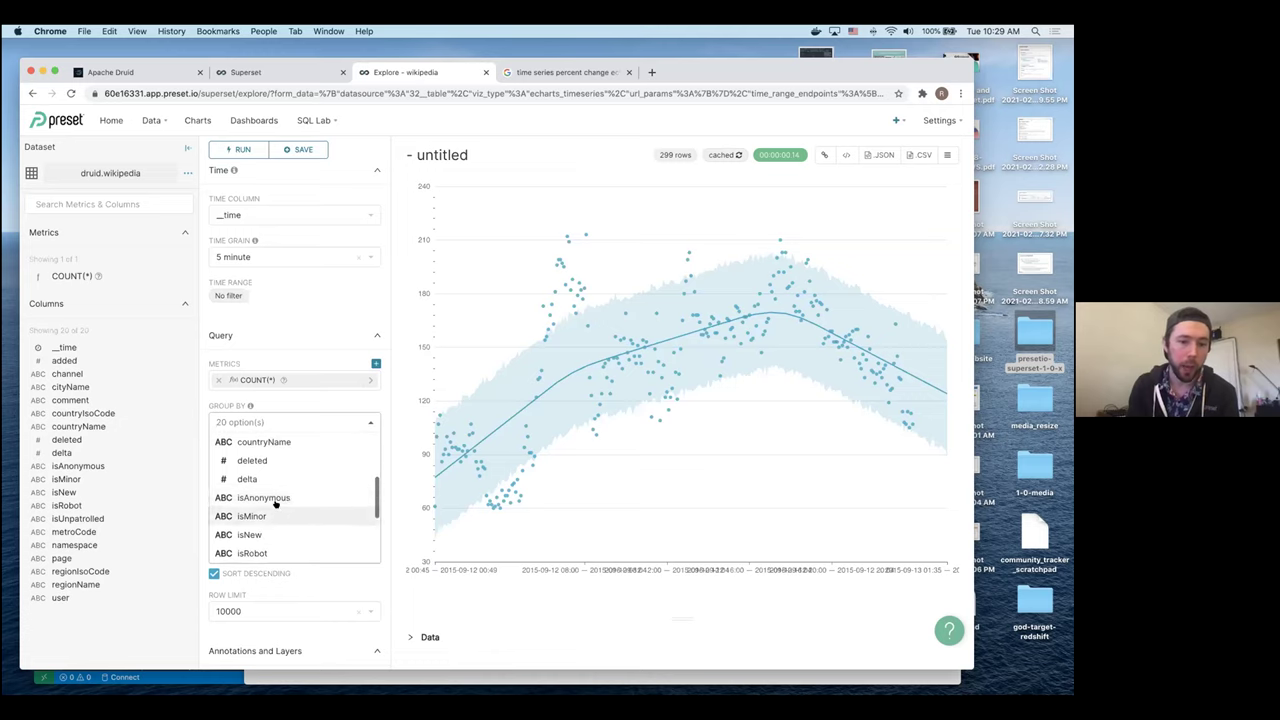
left_click(277, 500)
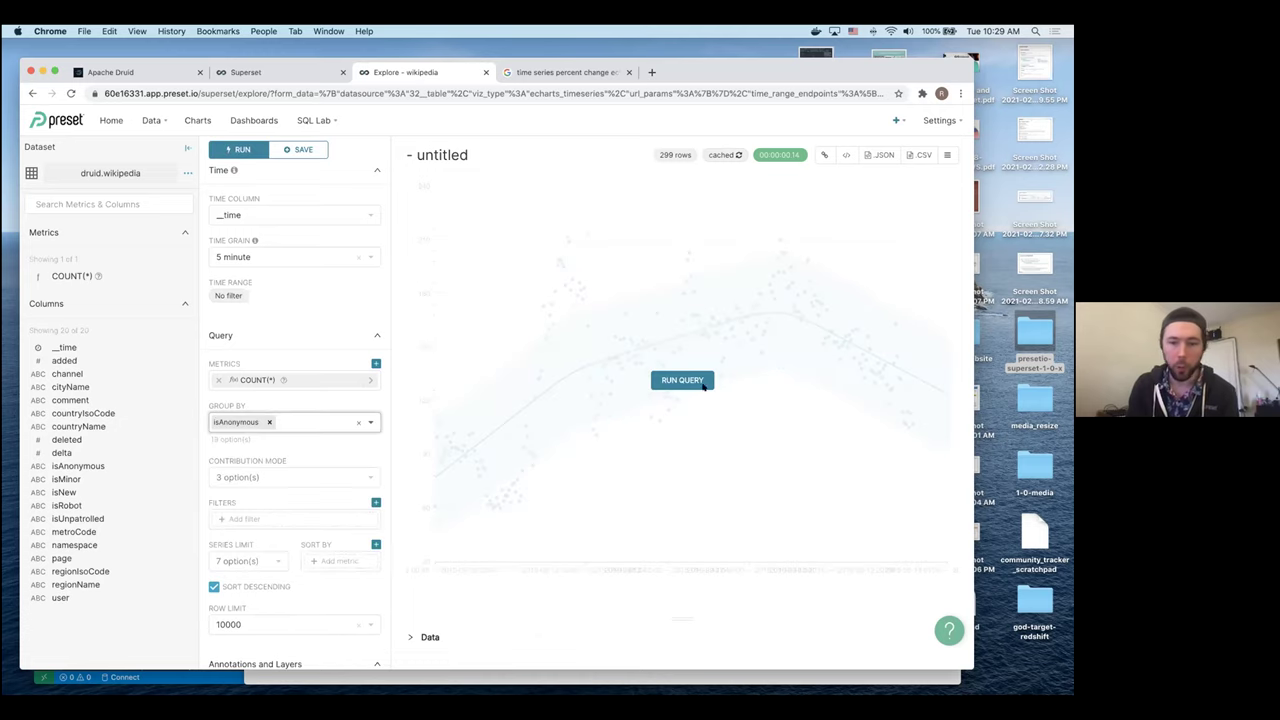
left_click(704, 385)
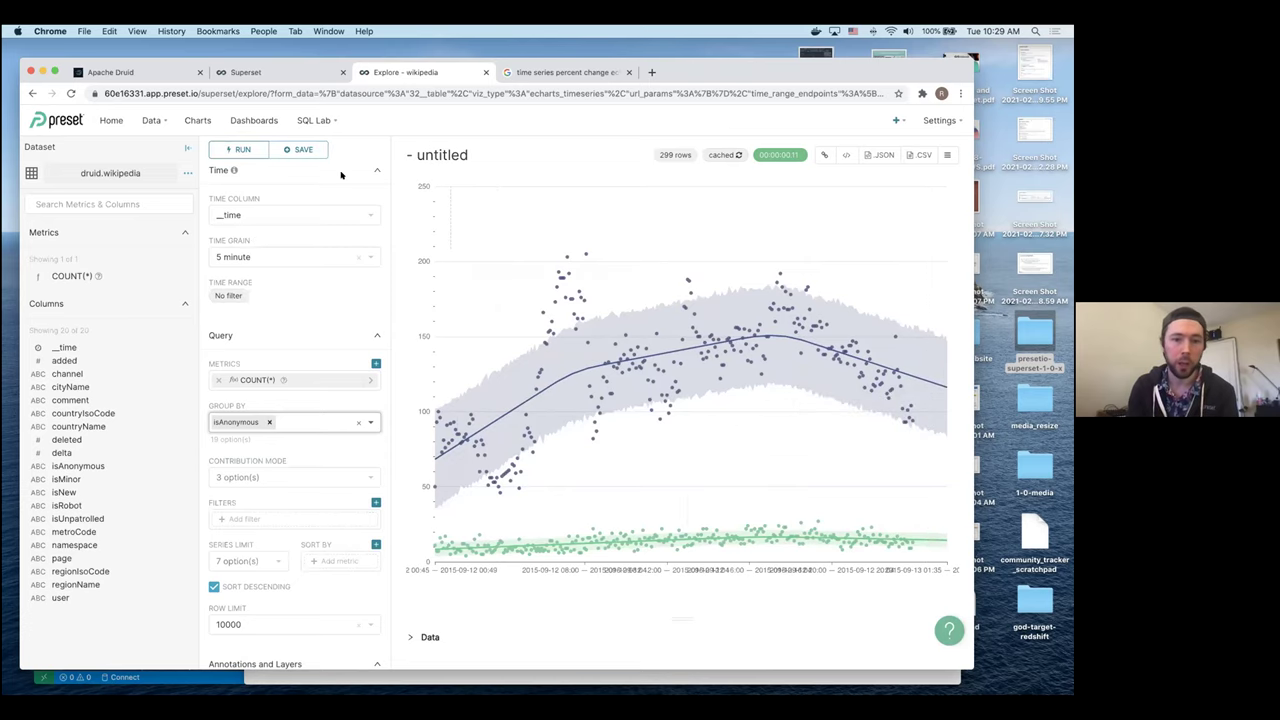
- Name the untitled chart "time-series chart 1"
left_click(455, 155)
triple_click(467, 157)
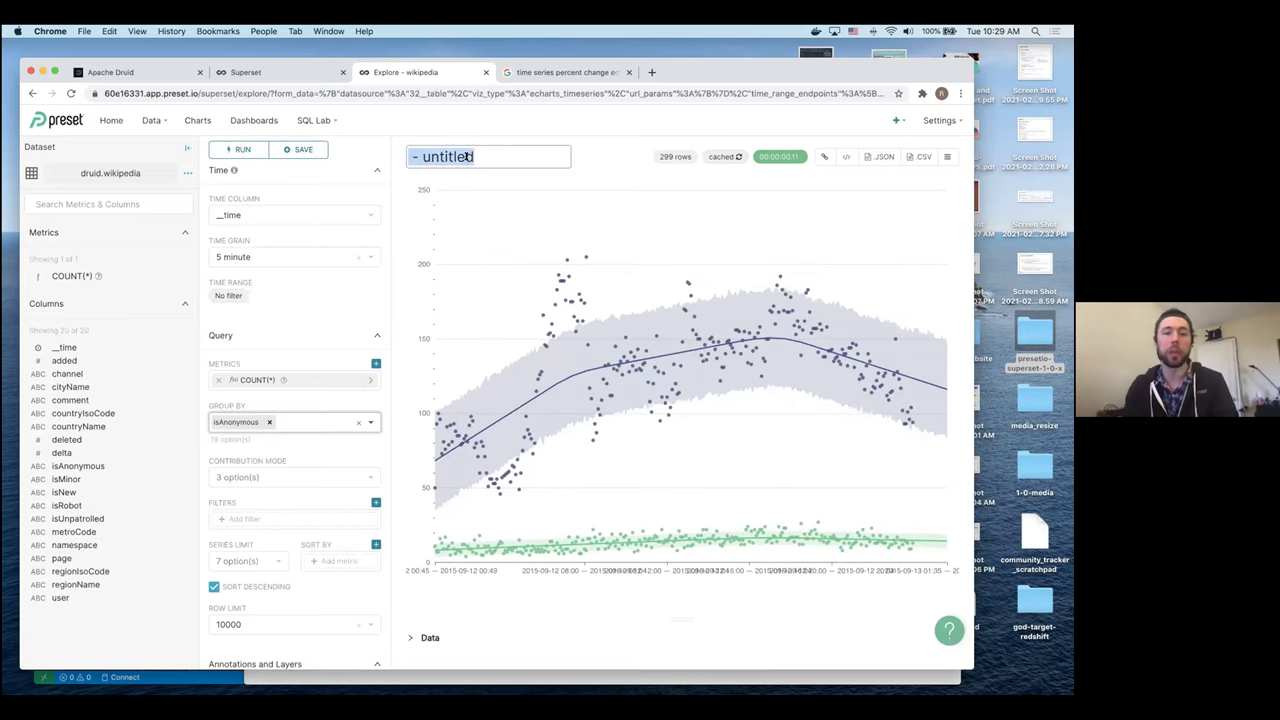
type("time-series chart 1")
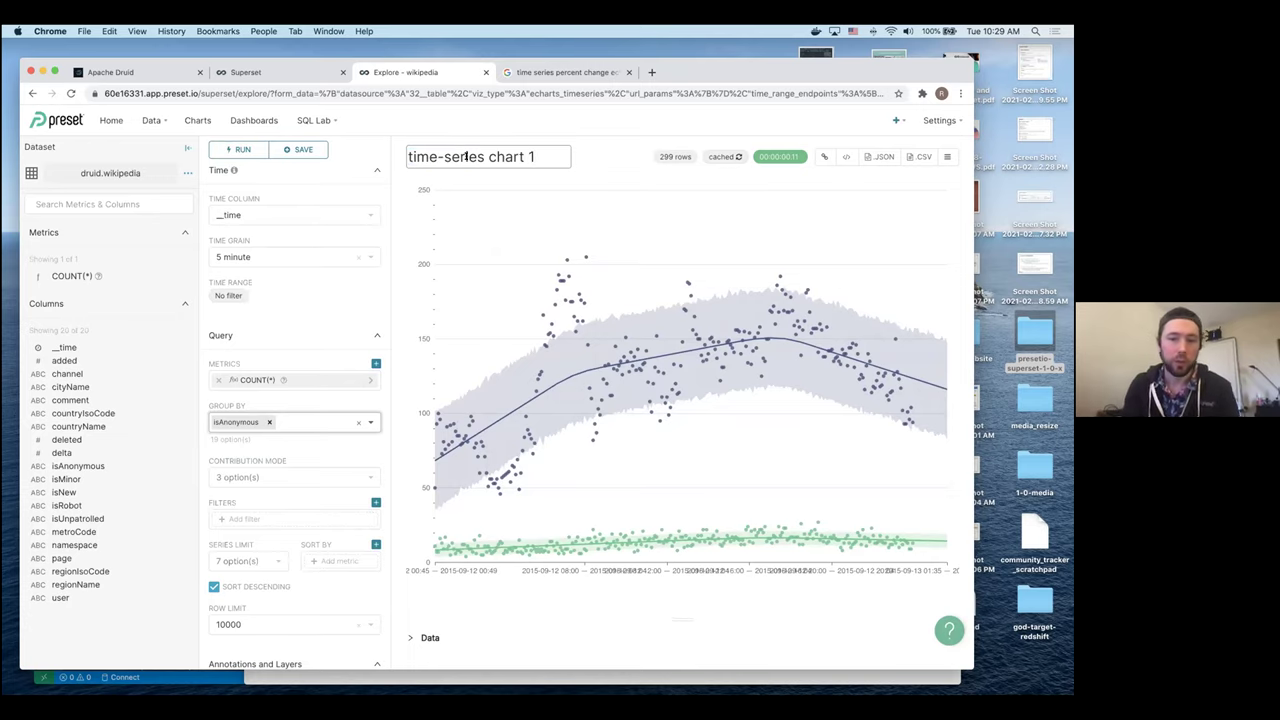
key("Return")
- Save the chart to the "wikipedia - time series data" dashboard and go back to the charts list
left_click(298, 149)
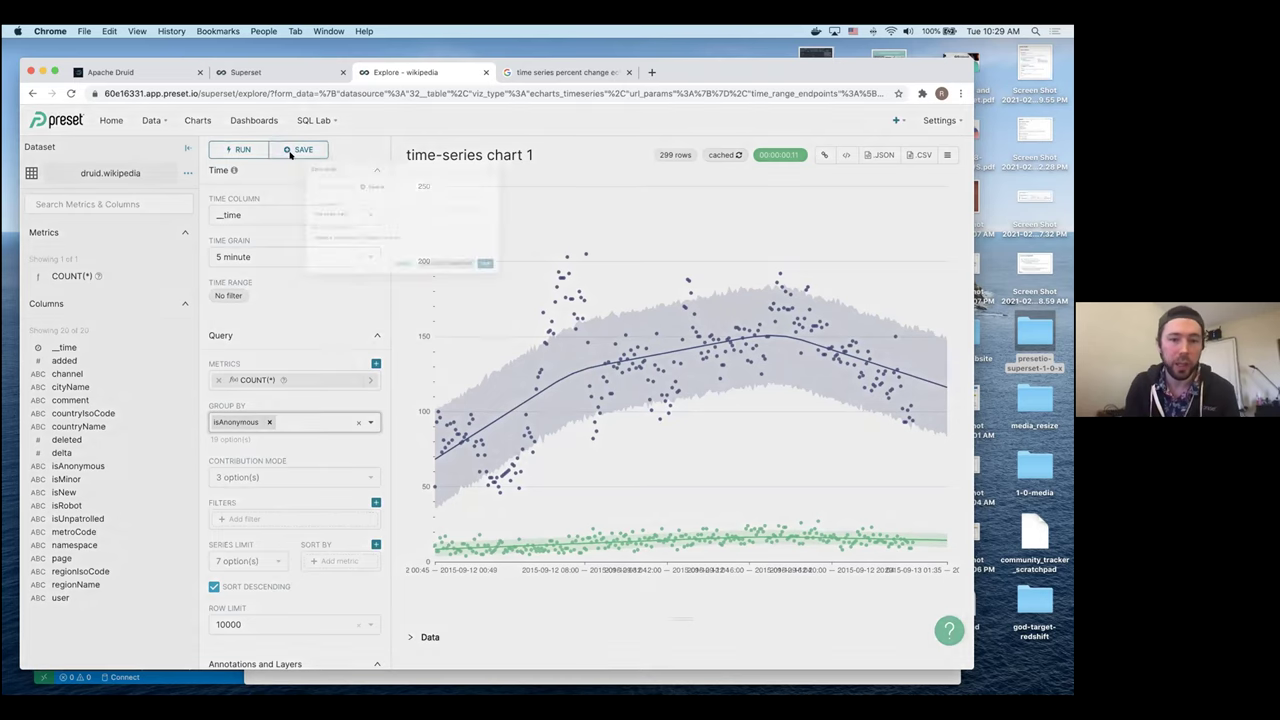
left_click(410, 308)
left_click(456, 328)
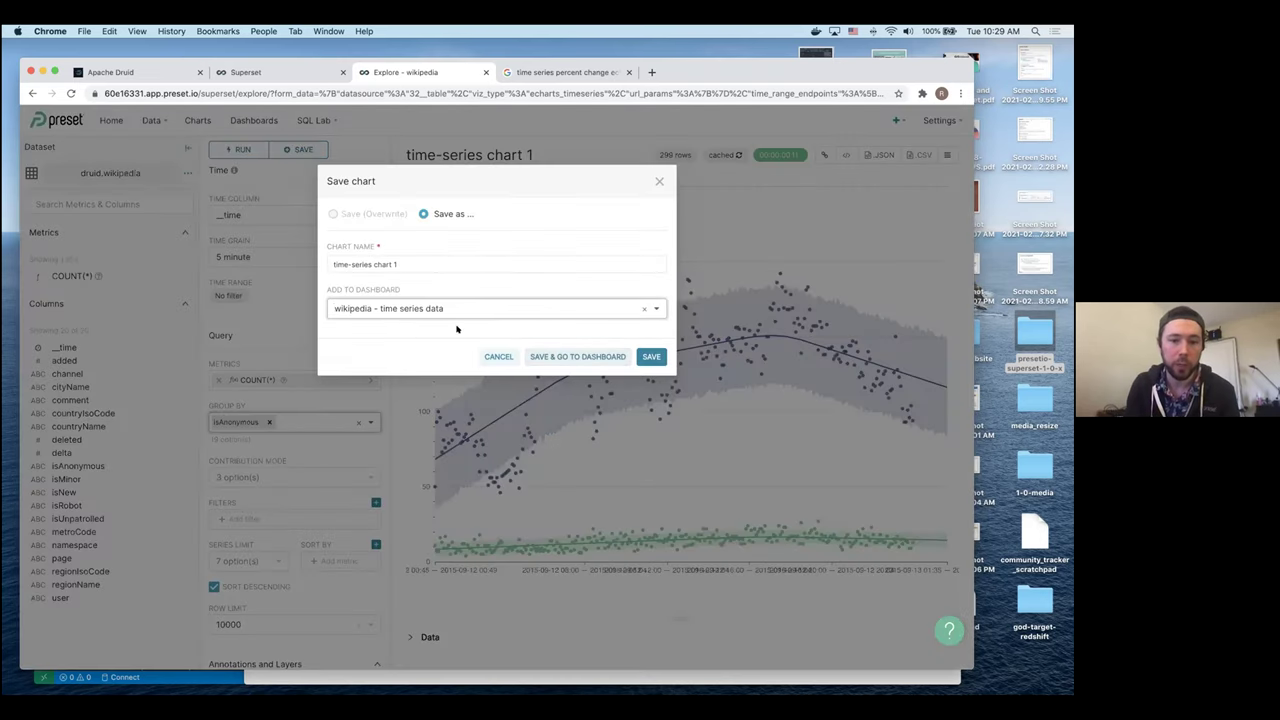
left_click(650, 357)
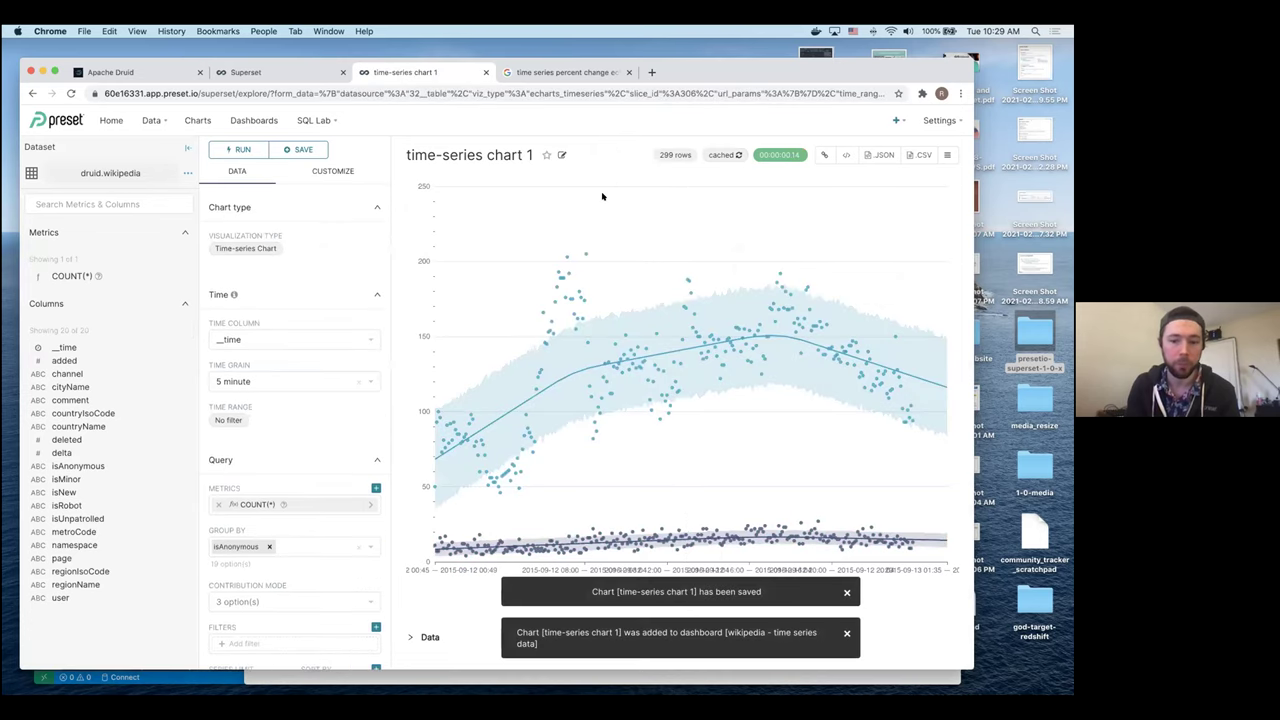
left_click(198, 120)
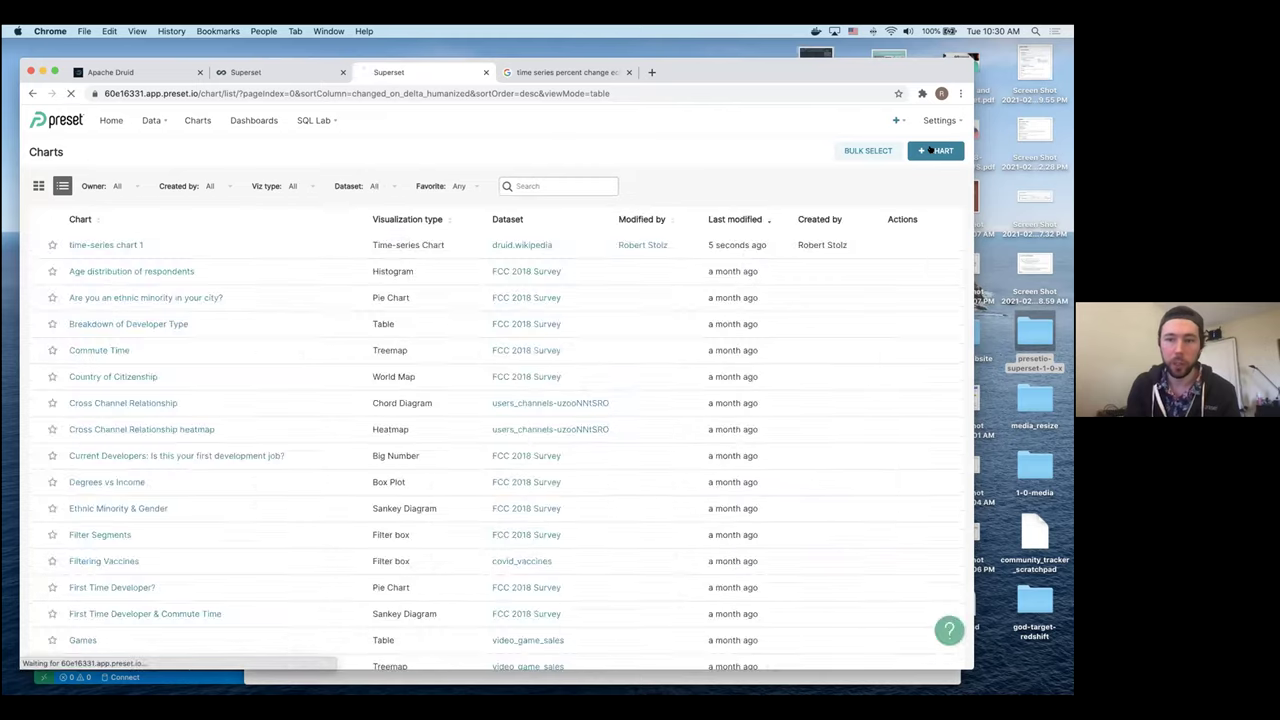
- Create a new Time-series Bar Chart from the druid.wikipedia dataset
left_click(932, 150)
left_click(332, 225)
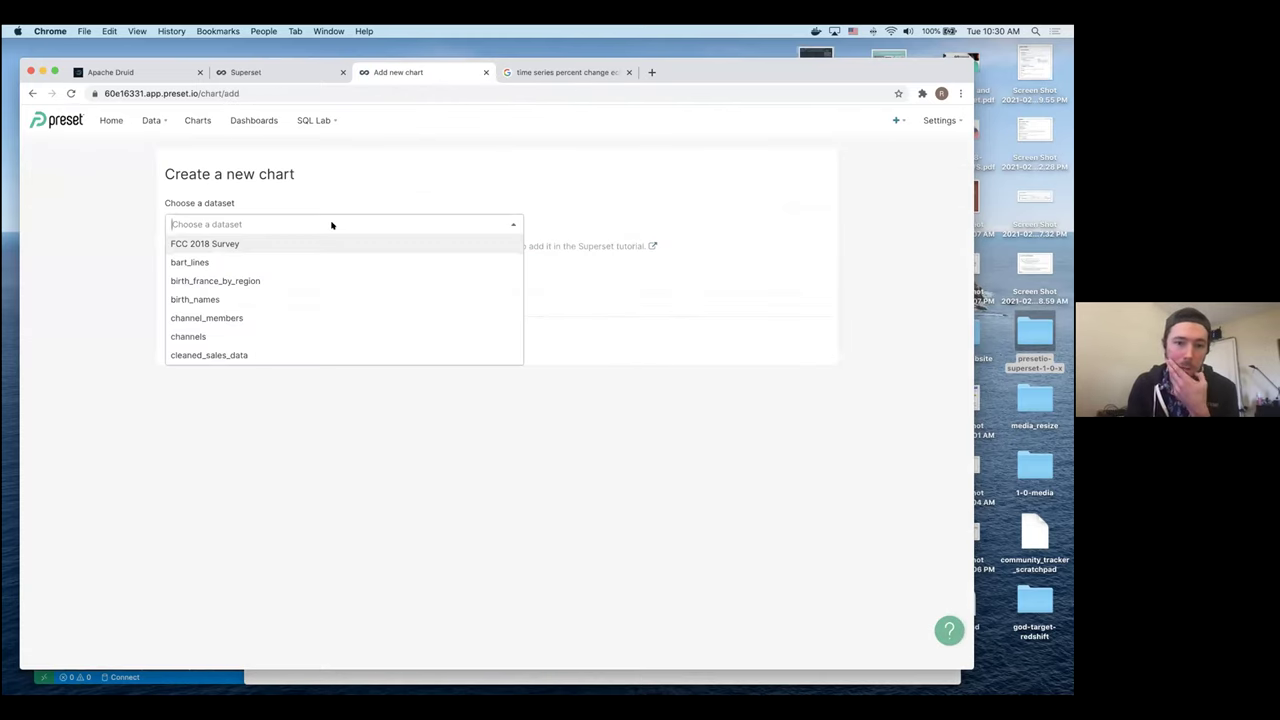
scroll(270, 254, "down", 10)
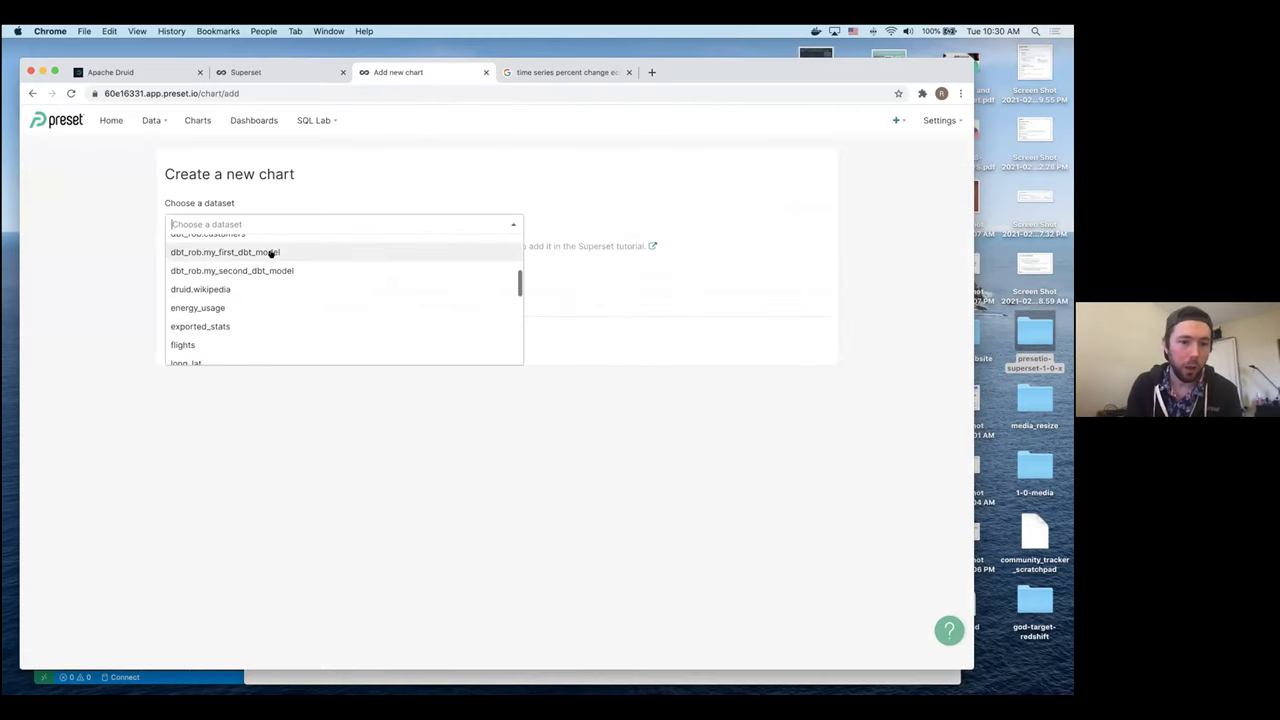
left_click(232, 265)
left_click(180, 287)
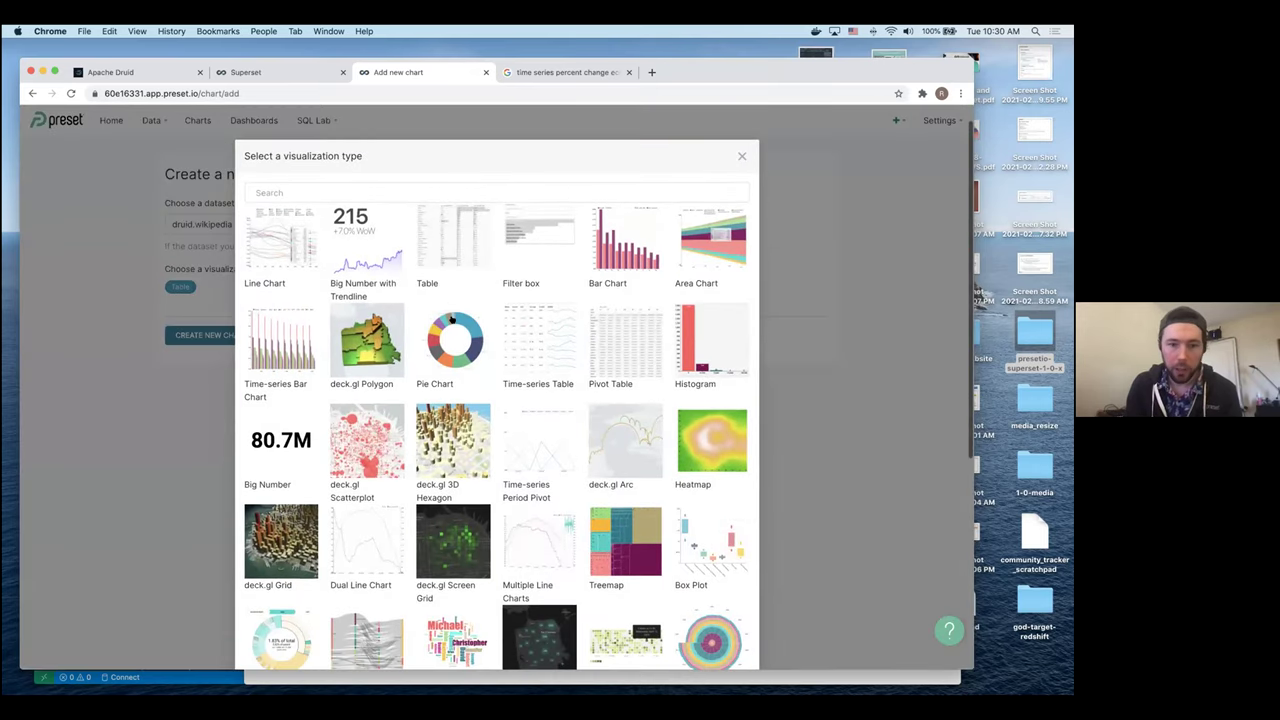
left_click(287, 318)
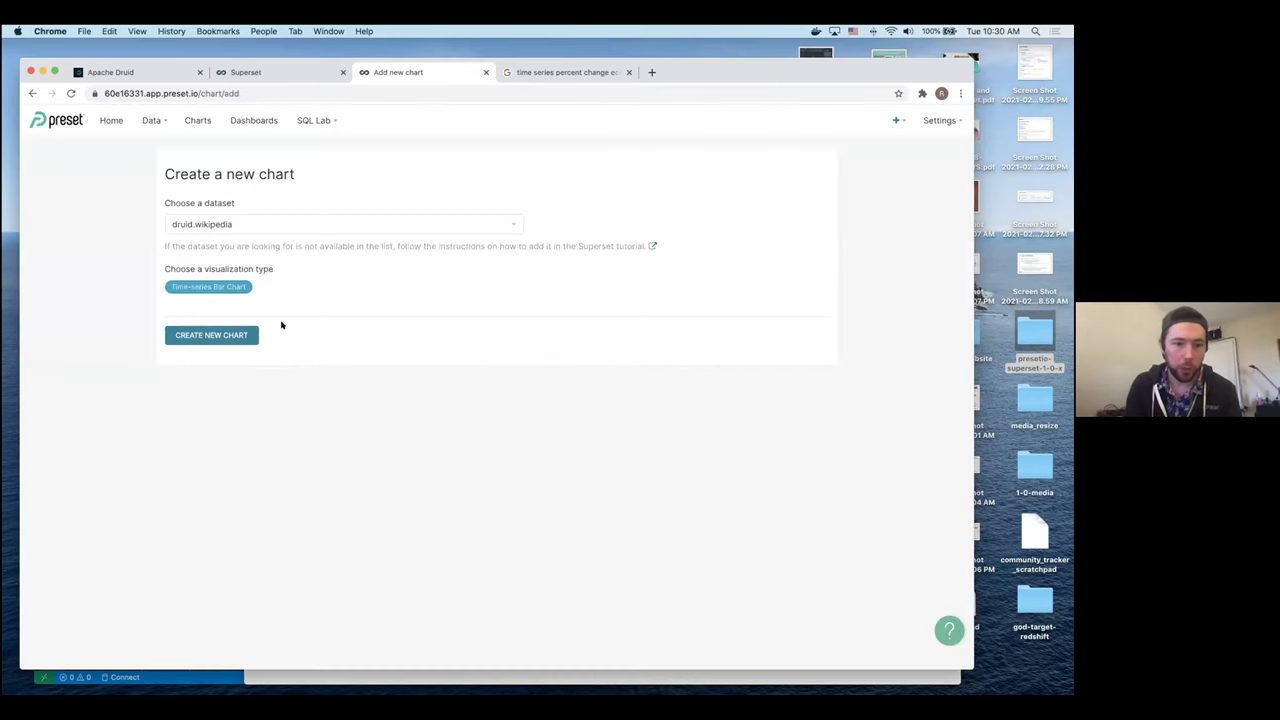
left_click(209, 336)
- Set the bar chart's time grain to 5 minute and its time range to No filter
scroll(291, 348, "down", 2)
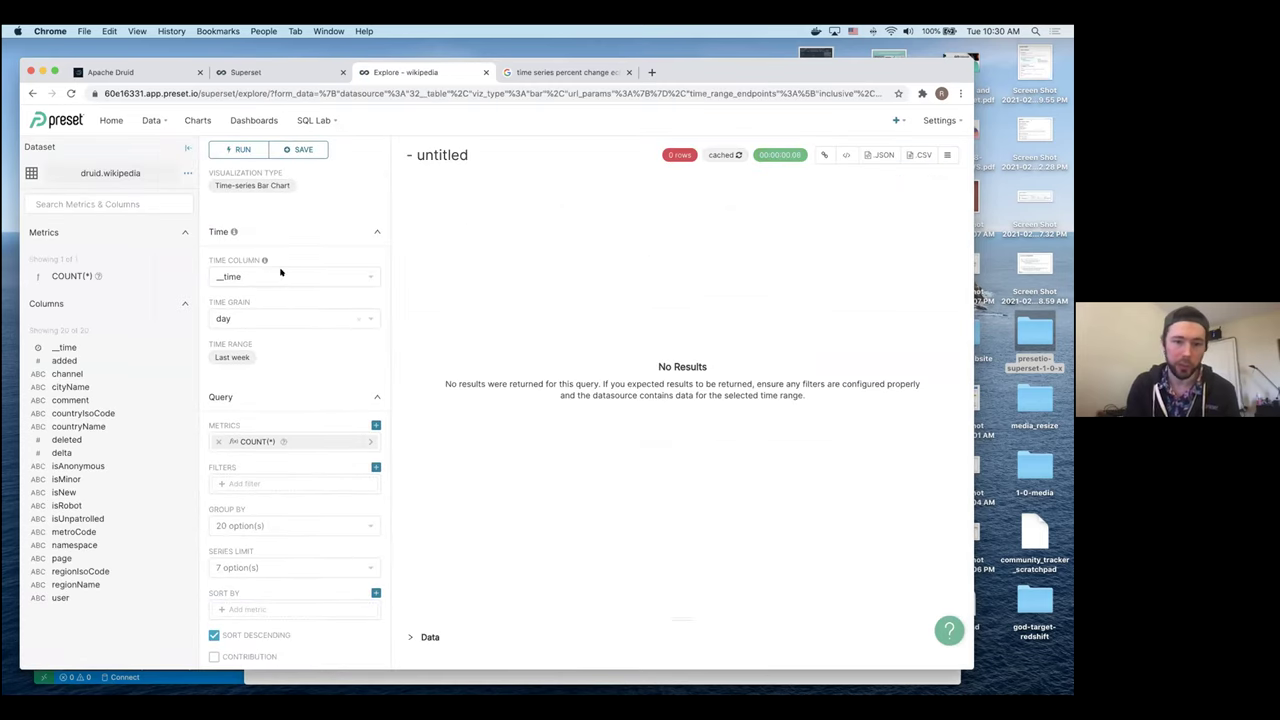
left_click(273, 310)
left_click(263, 349)
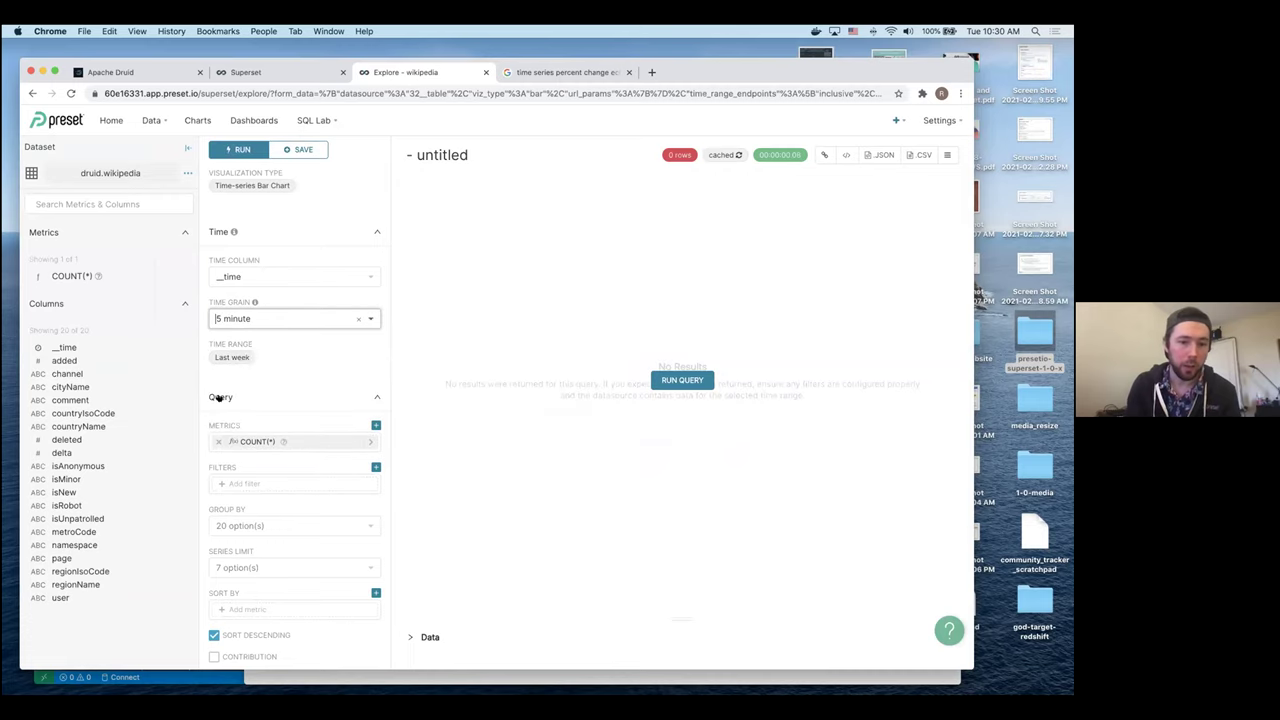
left_click(234, 357)
left_click(334, 255)
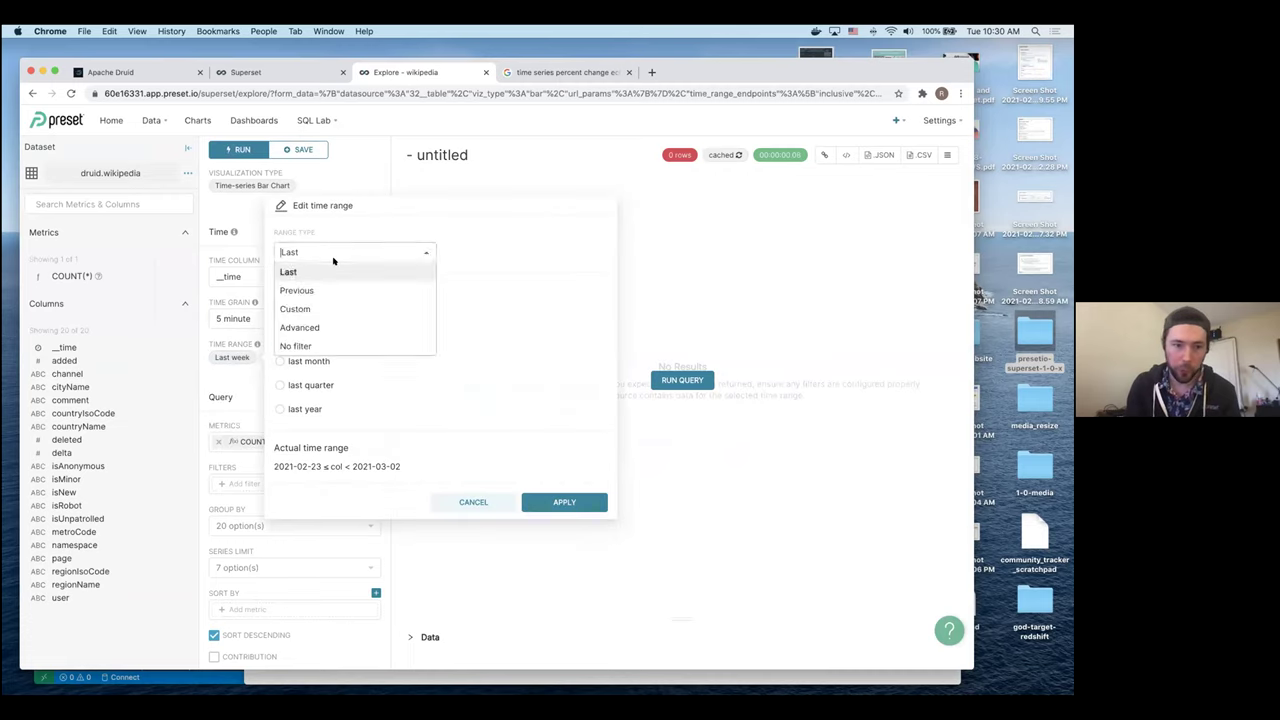
left_click(296, 345)
left_click(565, 425)
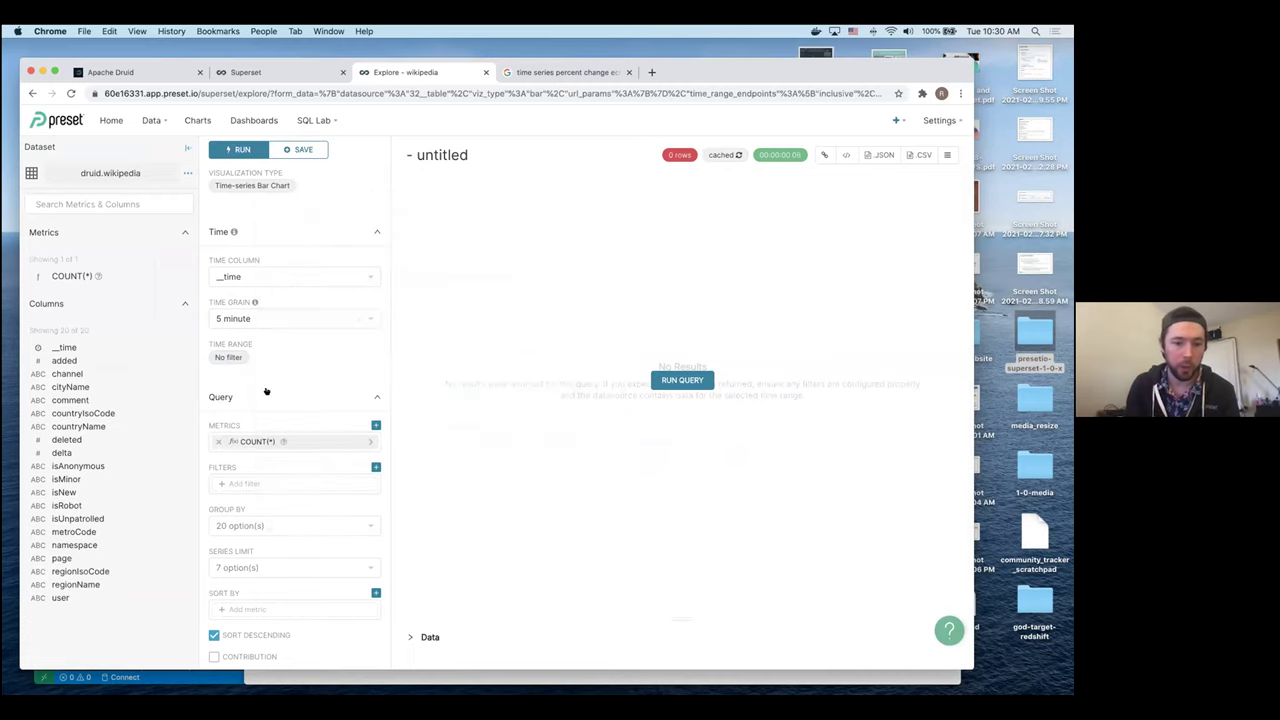
scroll(282, 369, "down", 2)
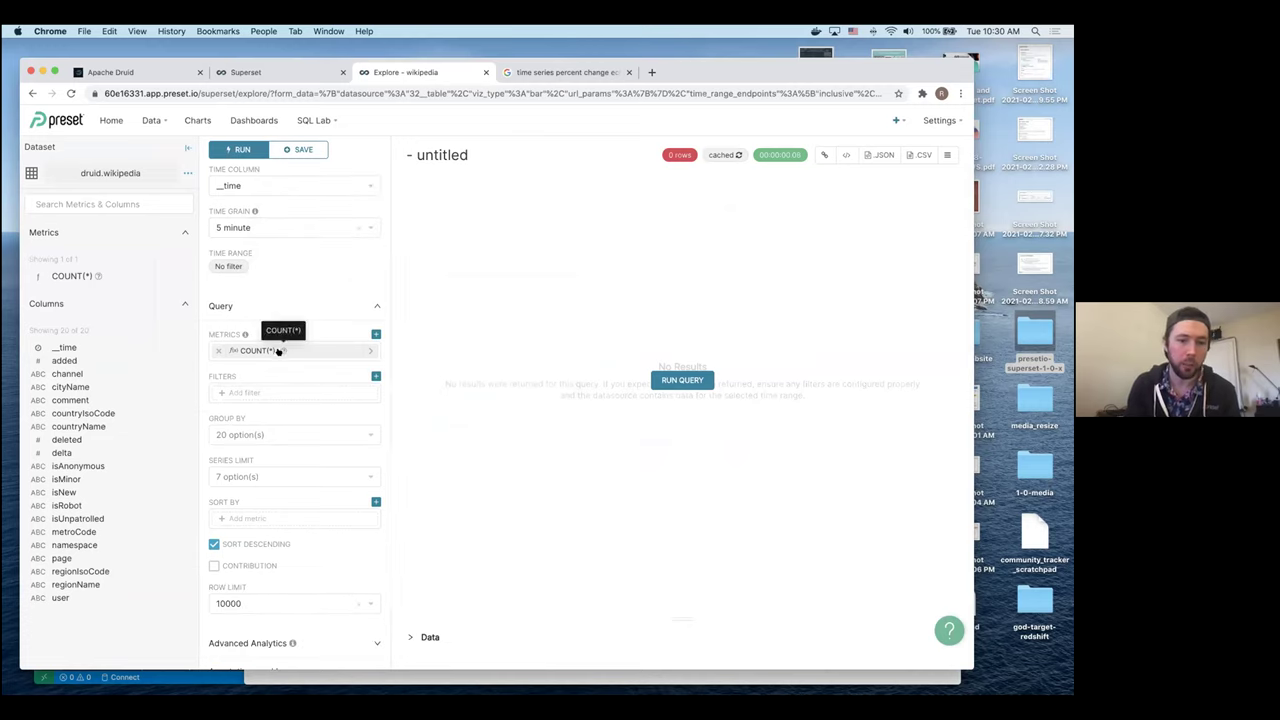
scroll(284, 353, "down", 1)
left_click(338, 303)
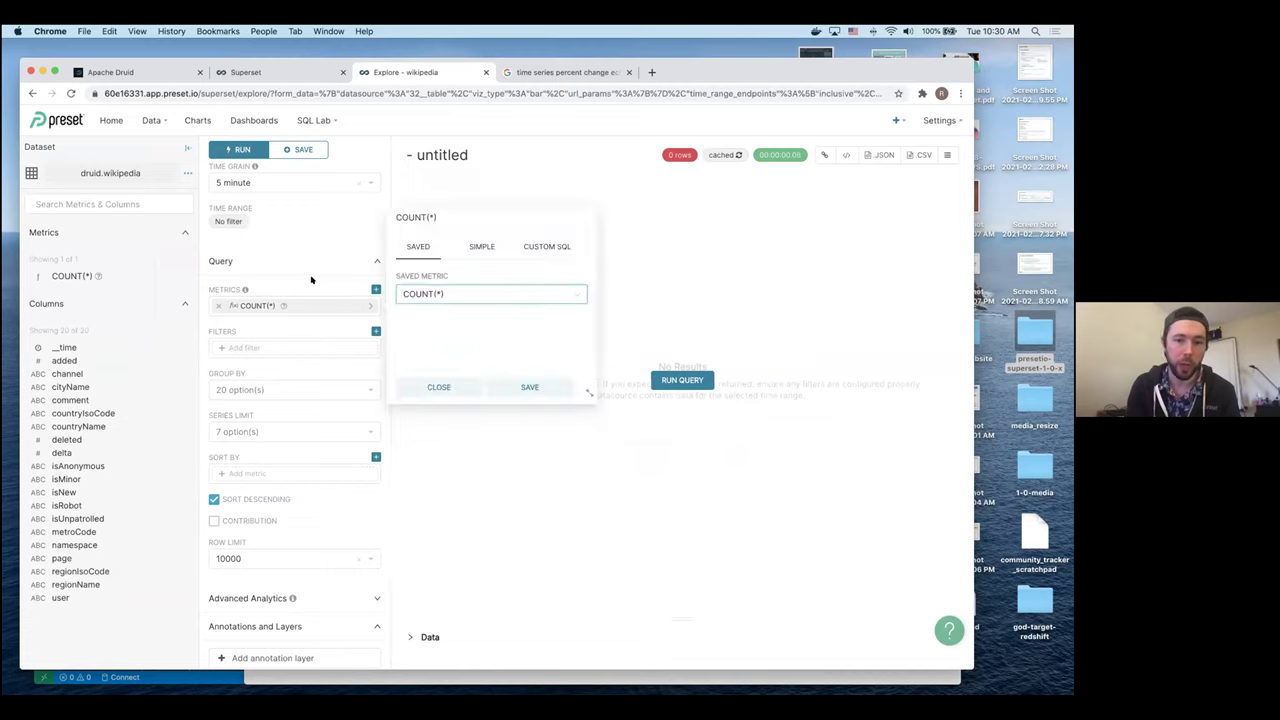
left_click(322, 266)
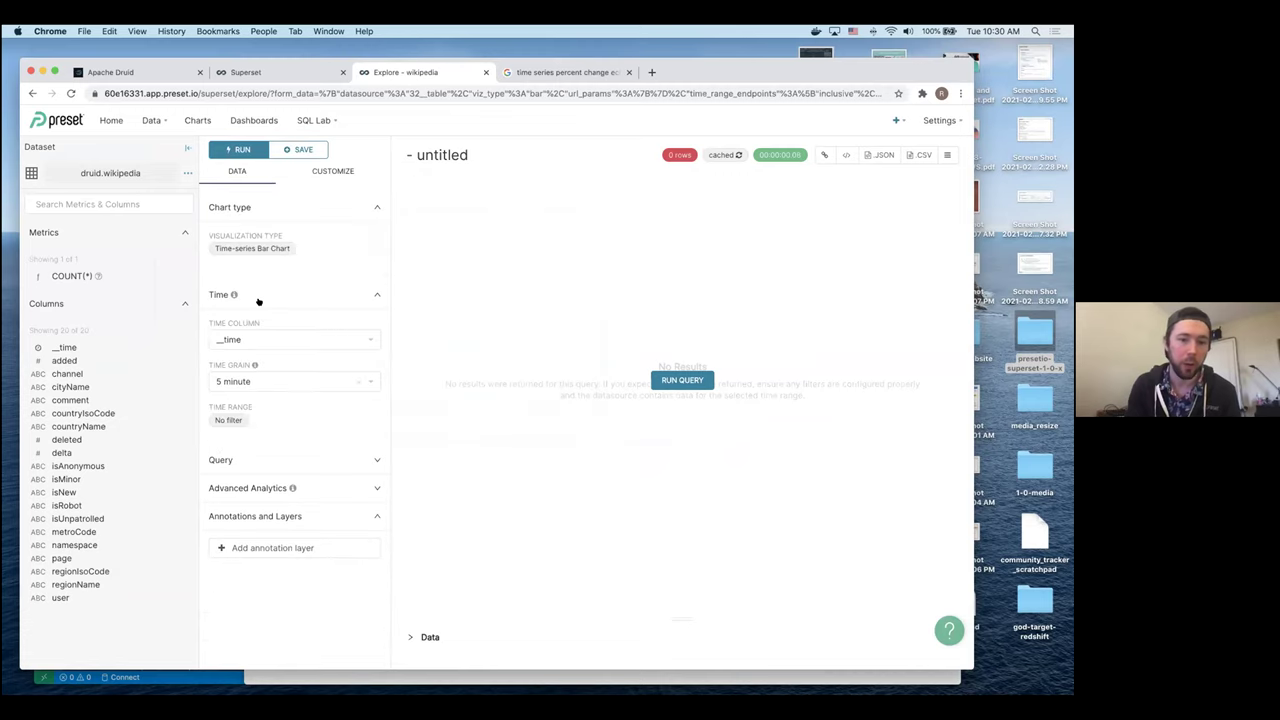
left_click(266, 296)
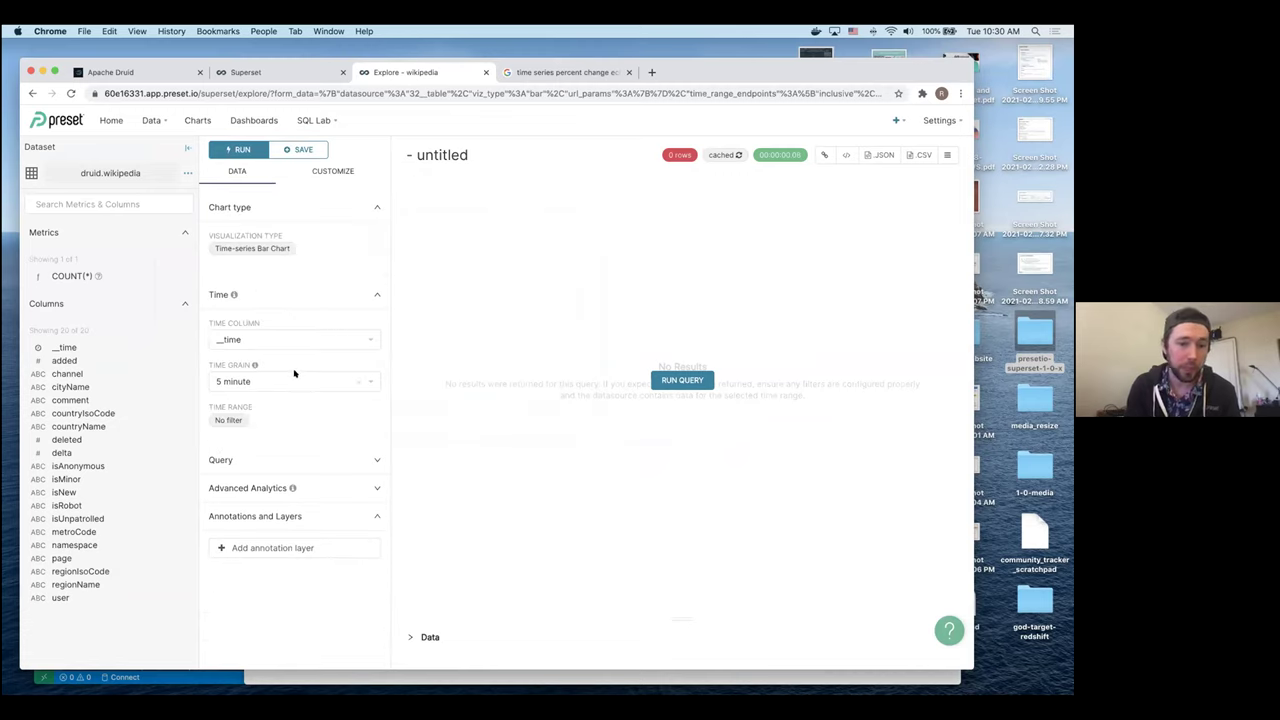
left_click(255, 461)
scroll(271, 449, "down", 5)
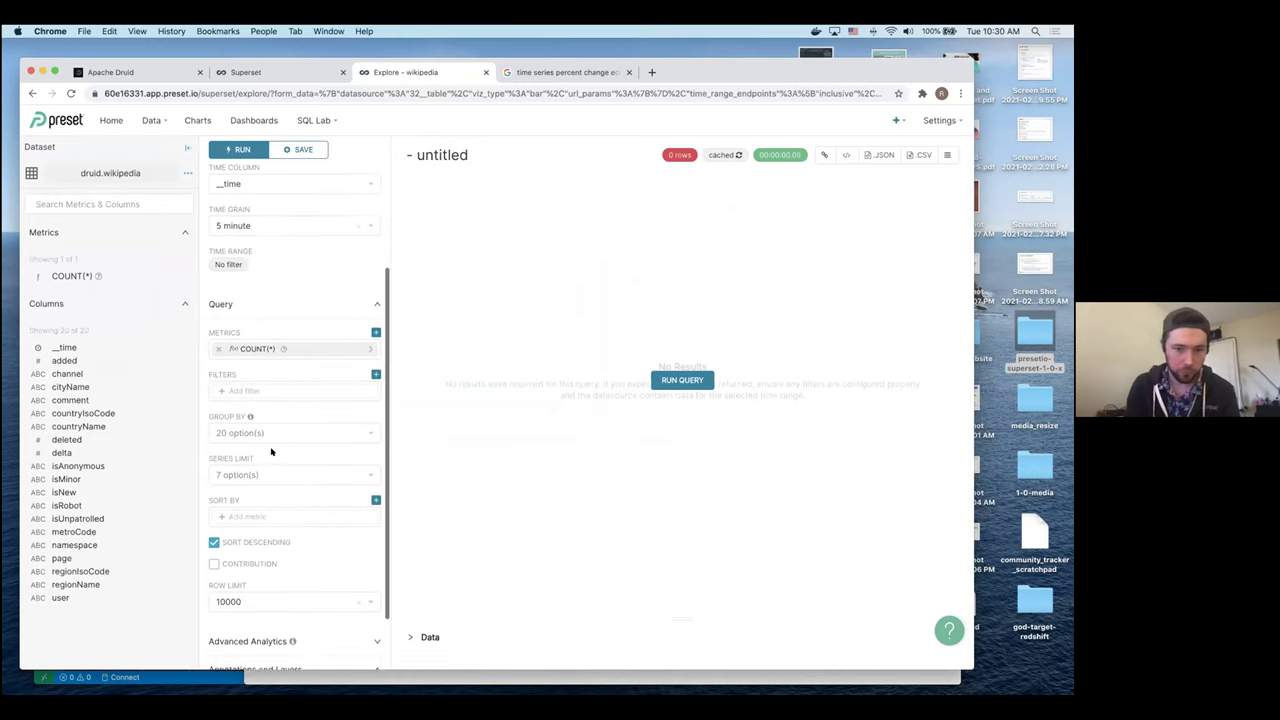
- Run the bar chart's query, group the chart by isAnonymous and run the query again
left_click(682, 380)
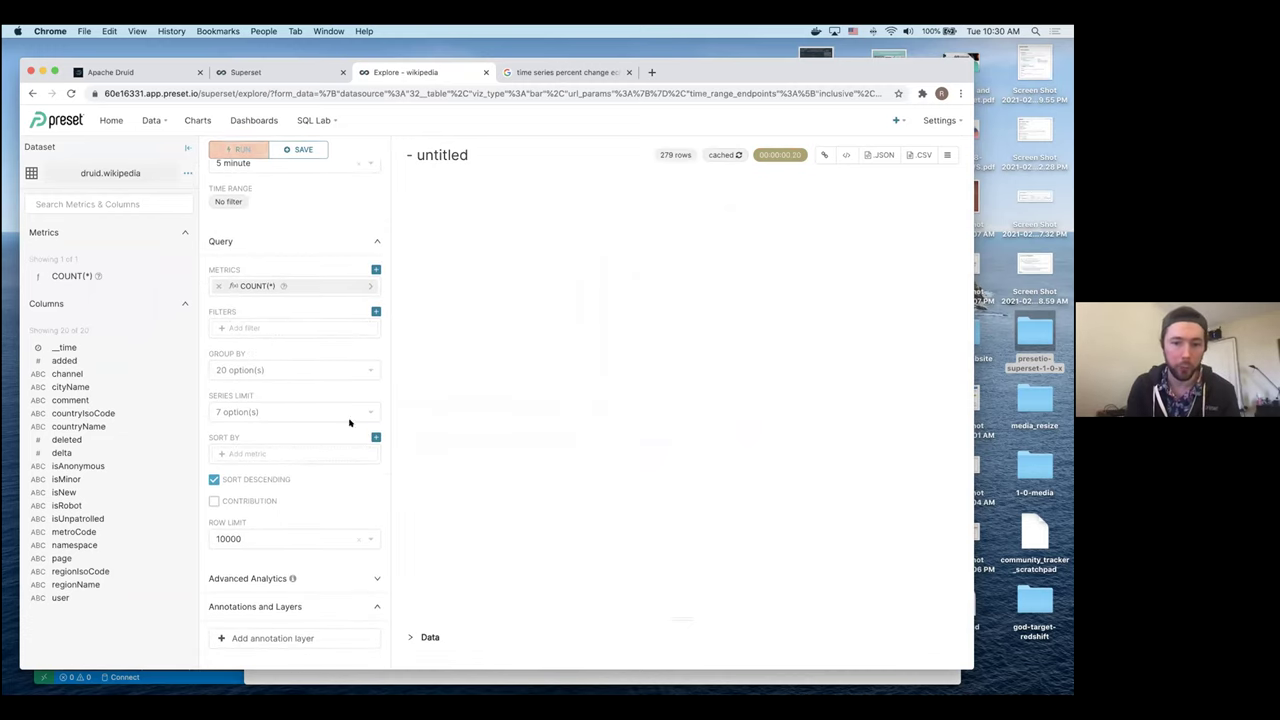
scroll(256, 438, "down", 1)
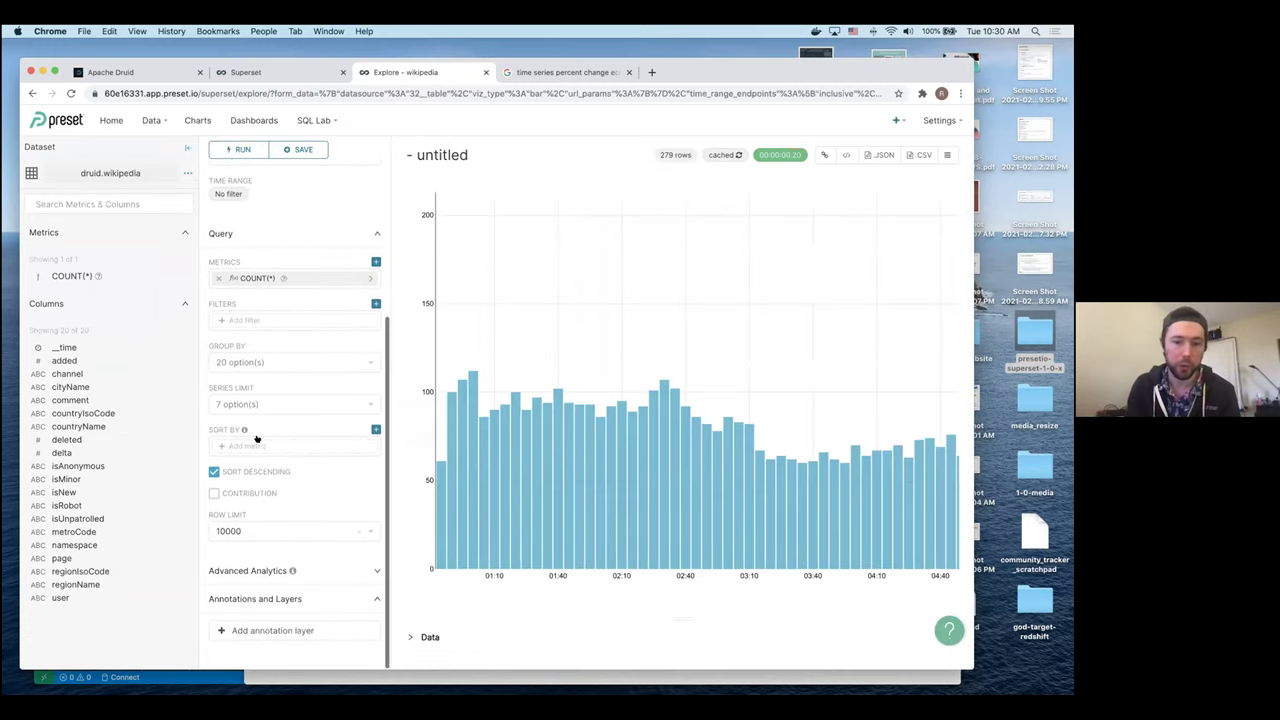
left_click(265, 362)
scroll(257, 455, "down", 4)
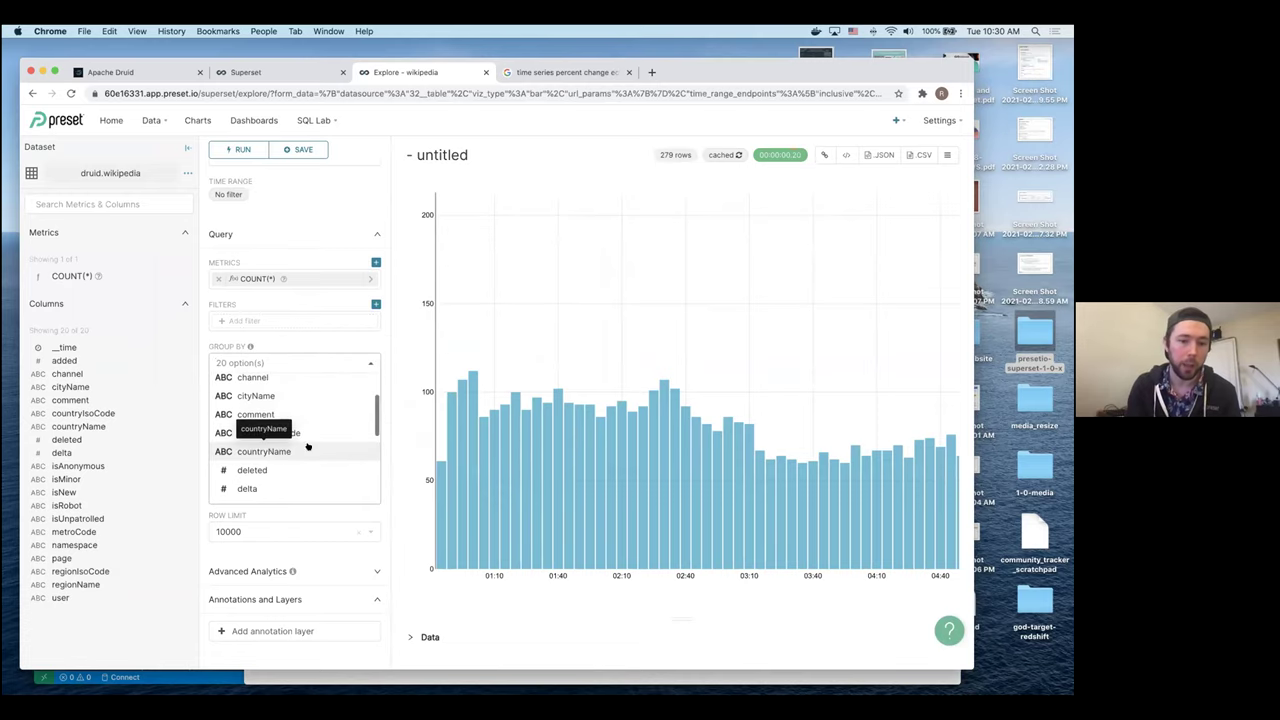
left_click(291, 434)
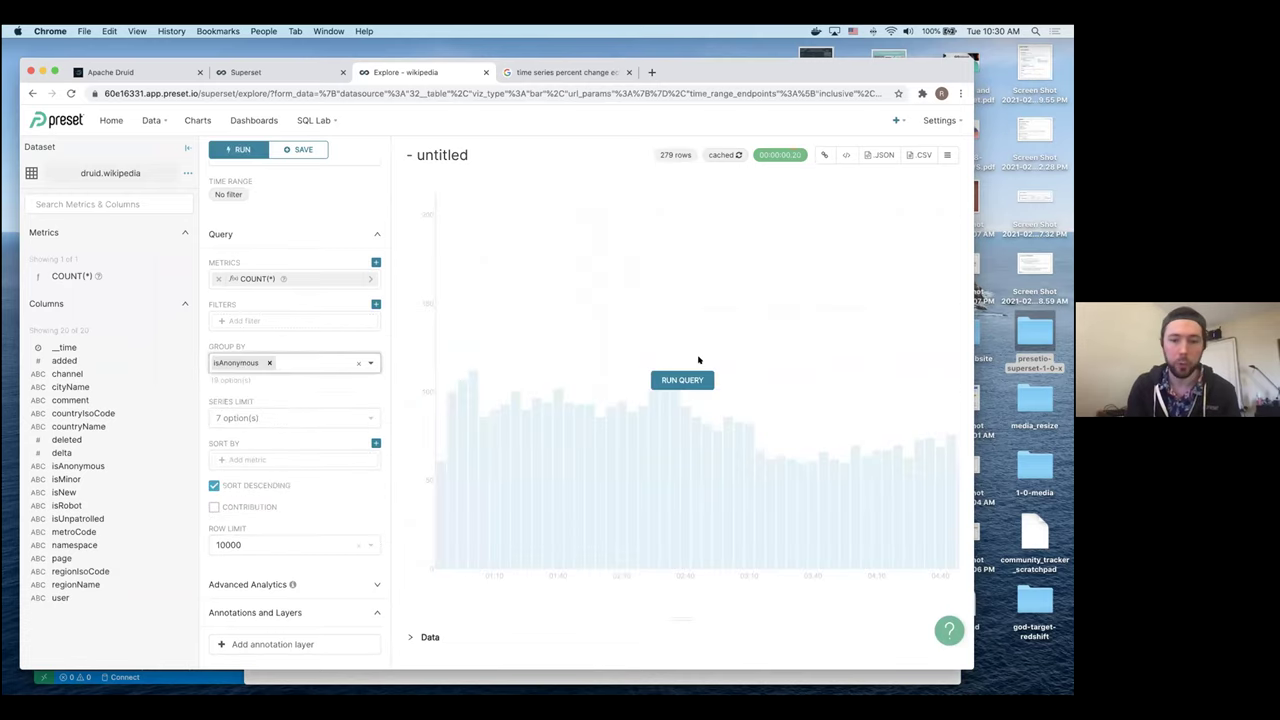
left_click(682, 378)
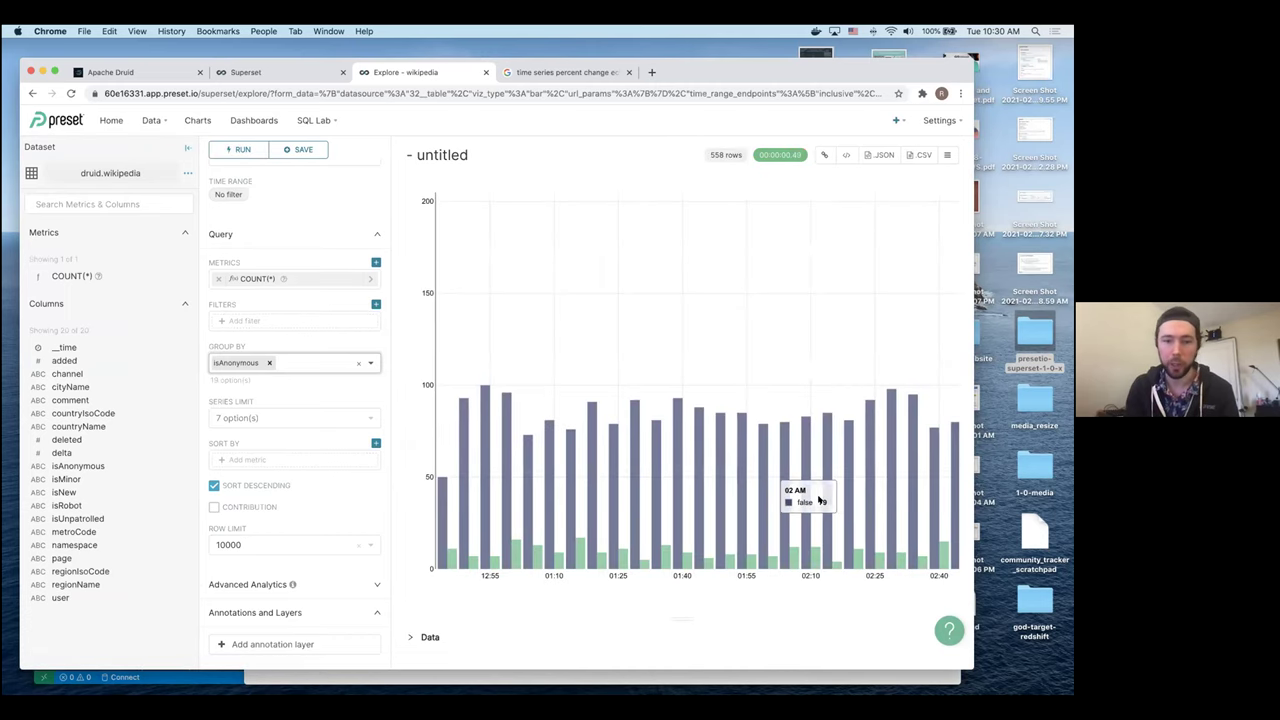
- Name the chart "time-series bar chart" and save it to the "wikipedia - time series data" dashboard
left_click(441, 155)
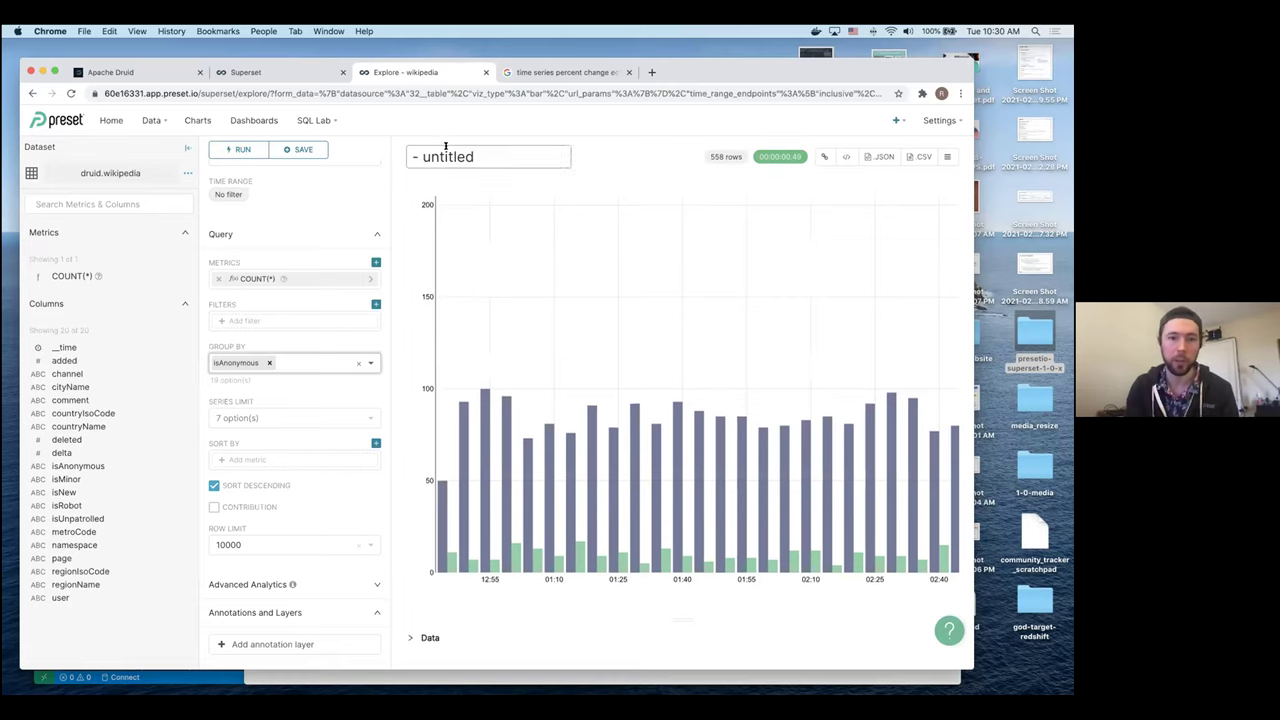
double_click(441, 156)
type("time-seri")
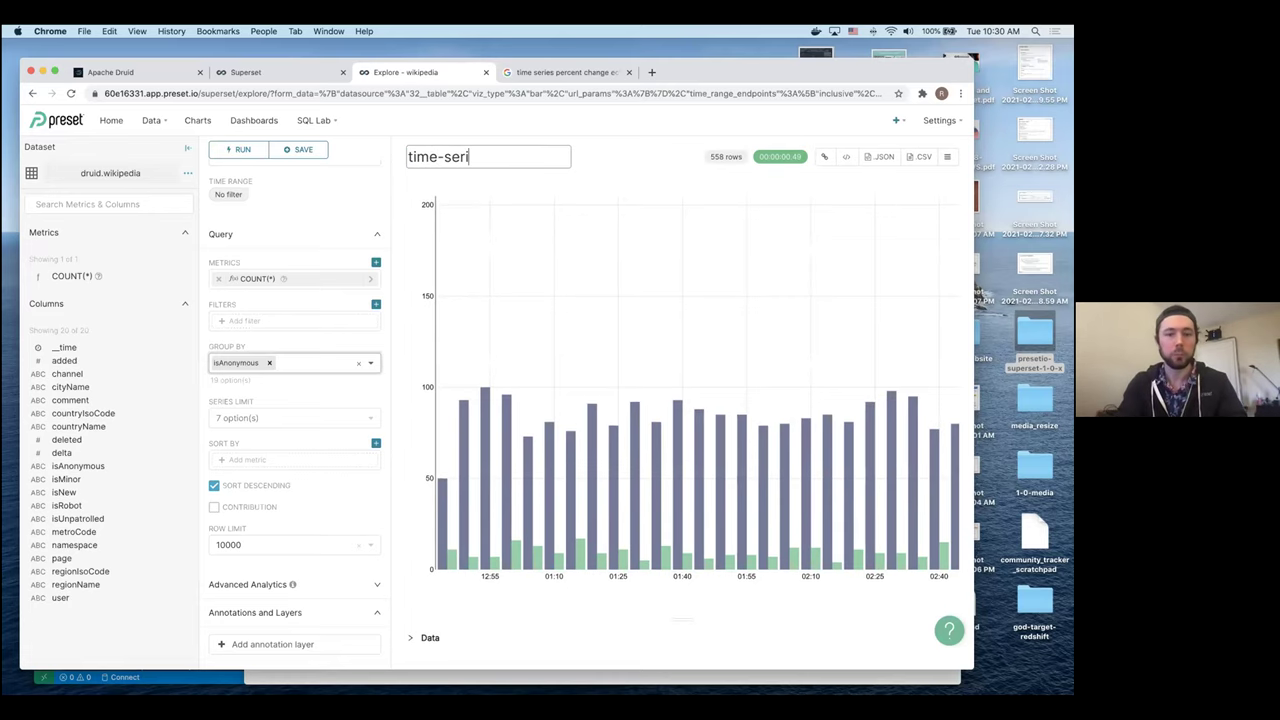
type("es bar chart")
key("Return")
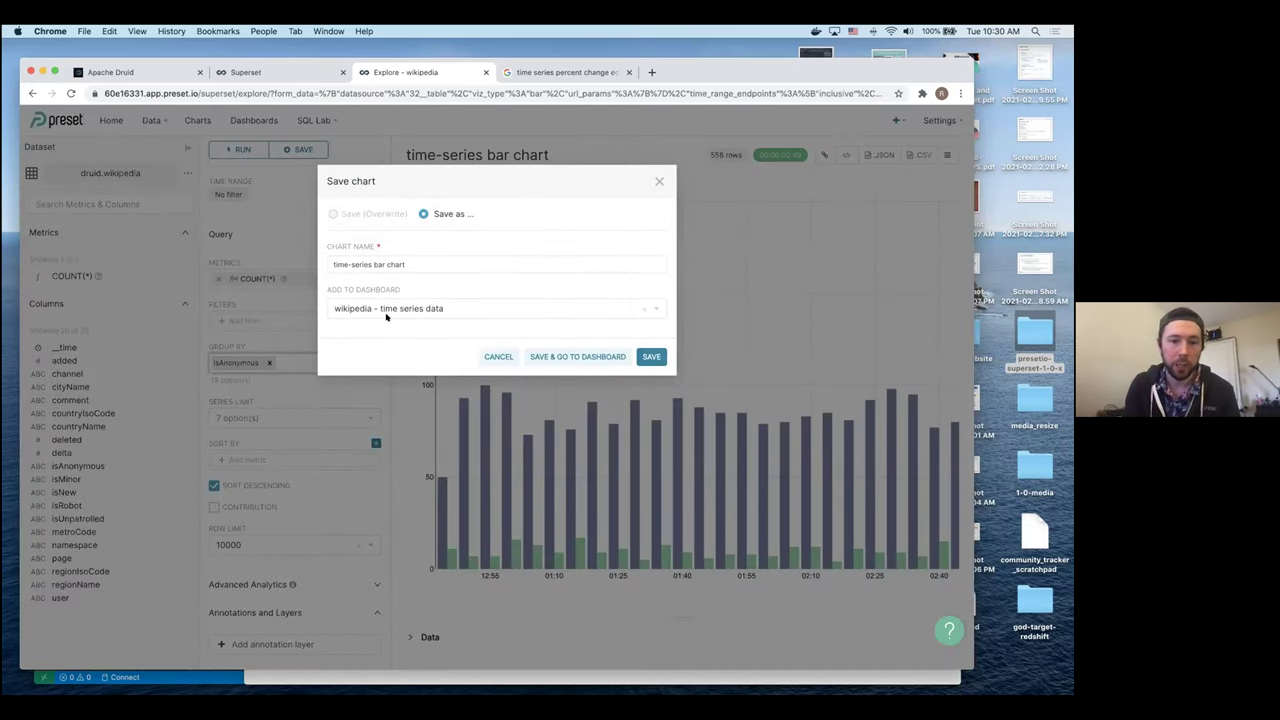
left_click(645, 358)
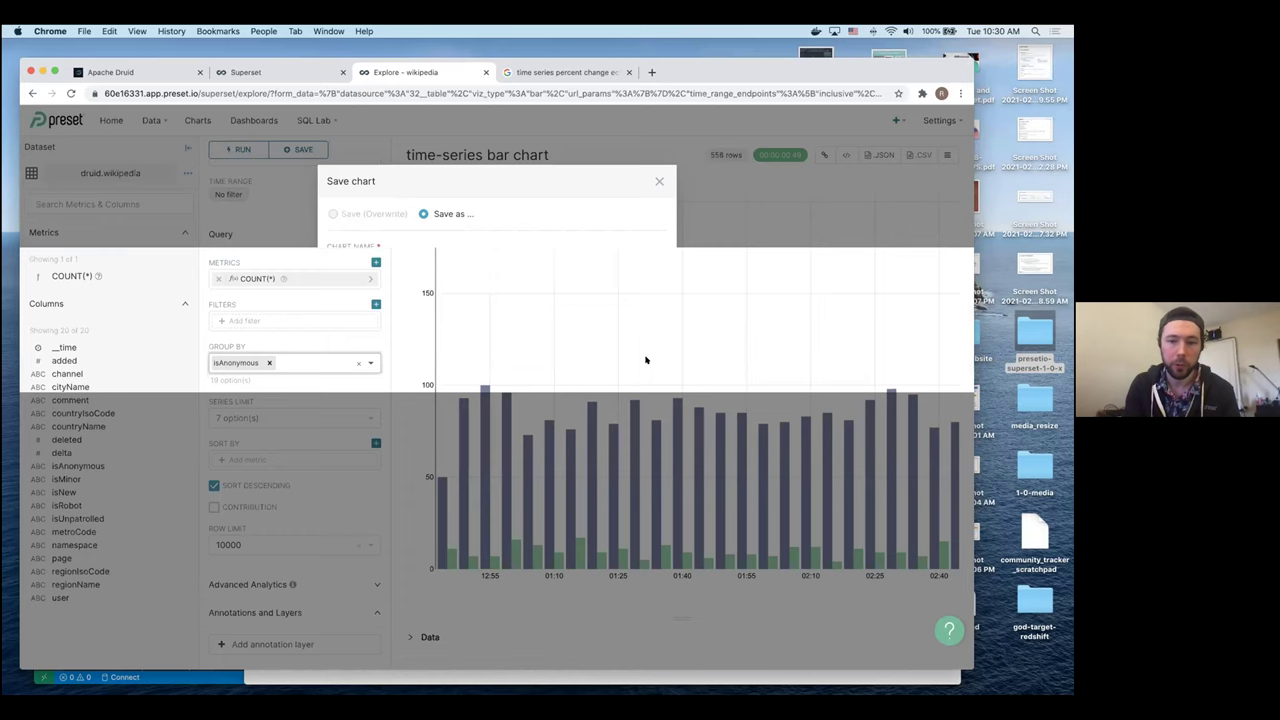
- Return to the charts list and create a new Time-series Table from the druid.wikipedia dataset
left_click(199, 120)
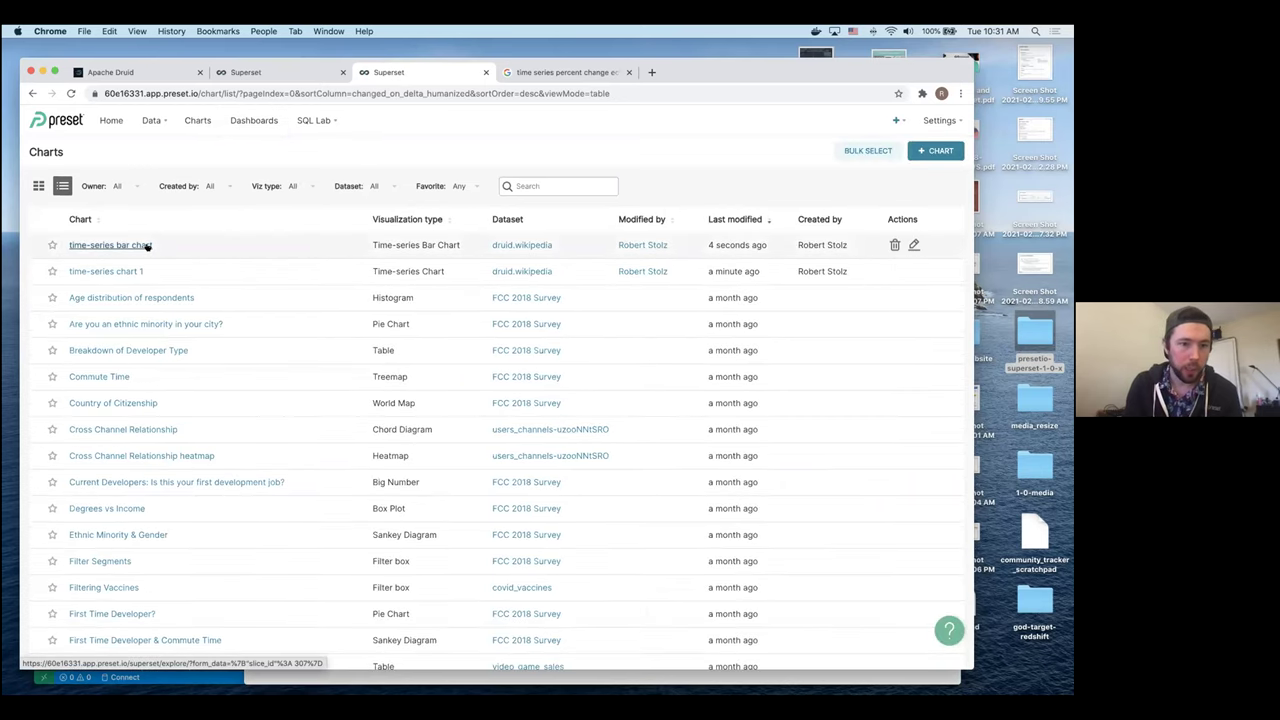
left_click(925, 157)
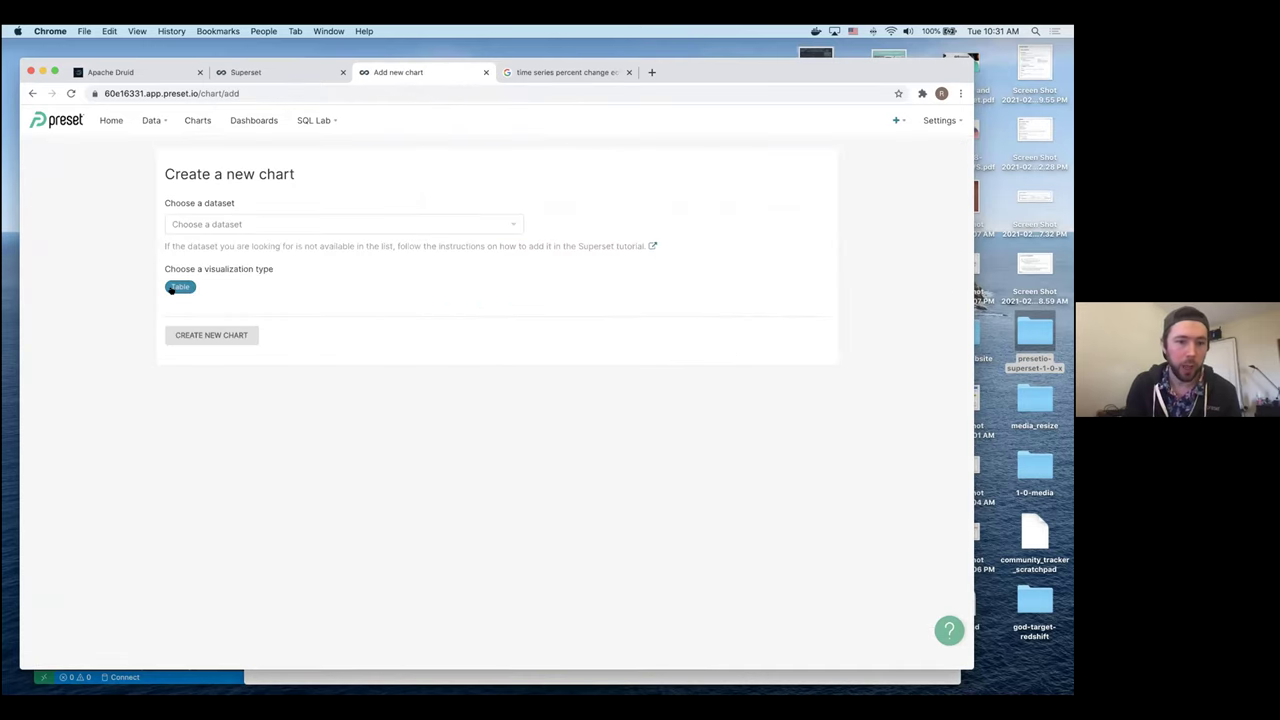
left_click(237, 223)
scroll(258, 276, "down", 3)
scroll(258, 276, "down", 2)
left_click(240, 258)
left_click(182, 286)
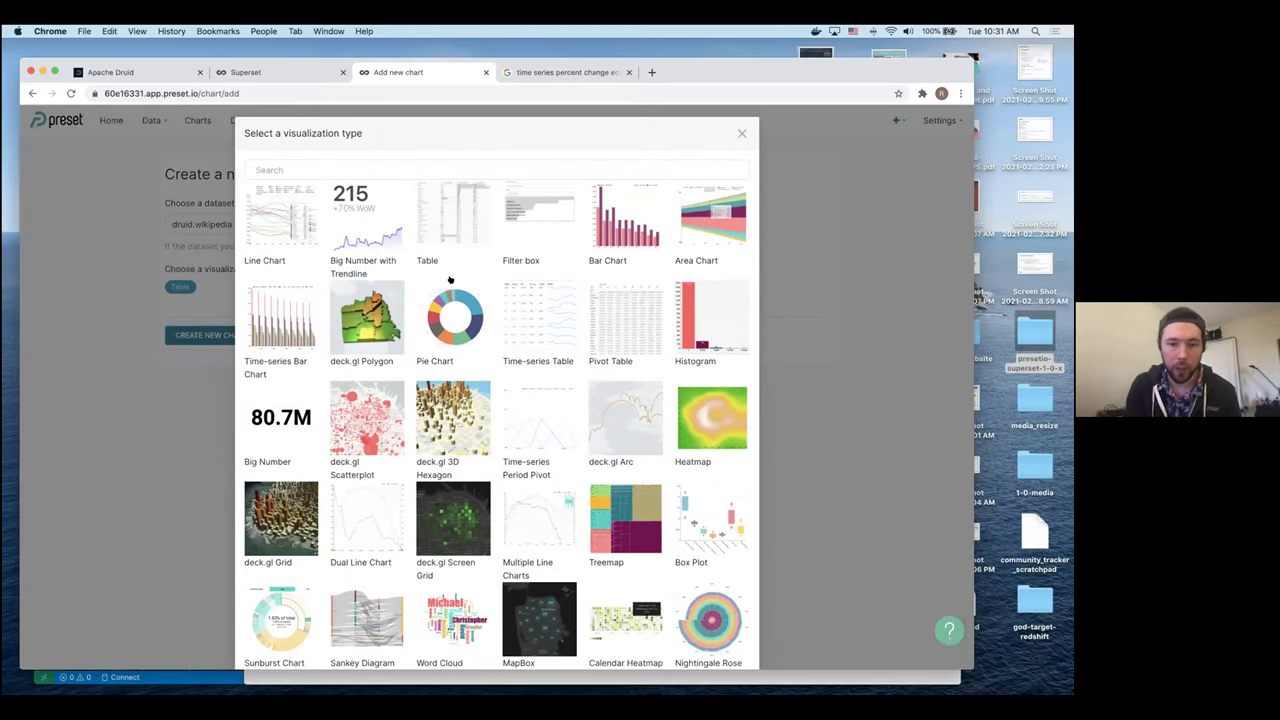
scroll(540, 310, "down", 1)
left_click(538, 282)
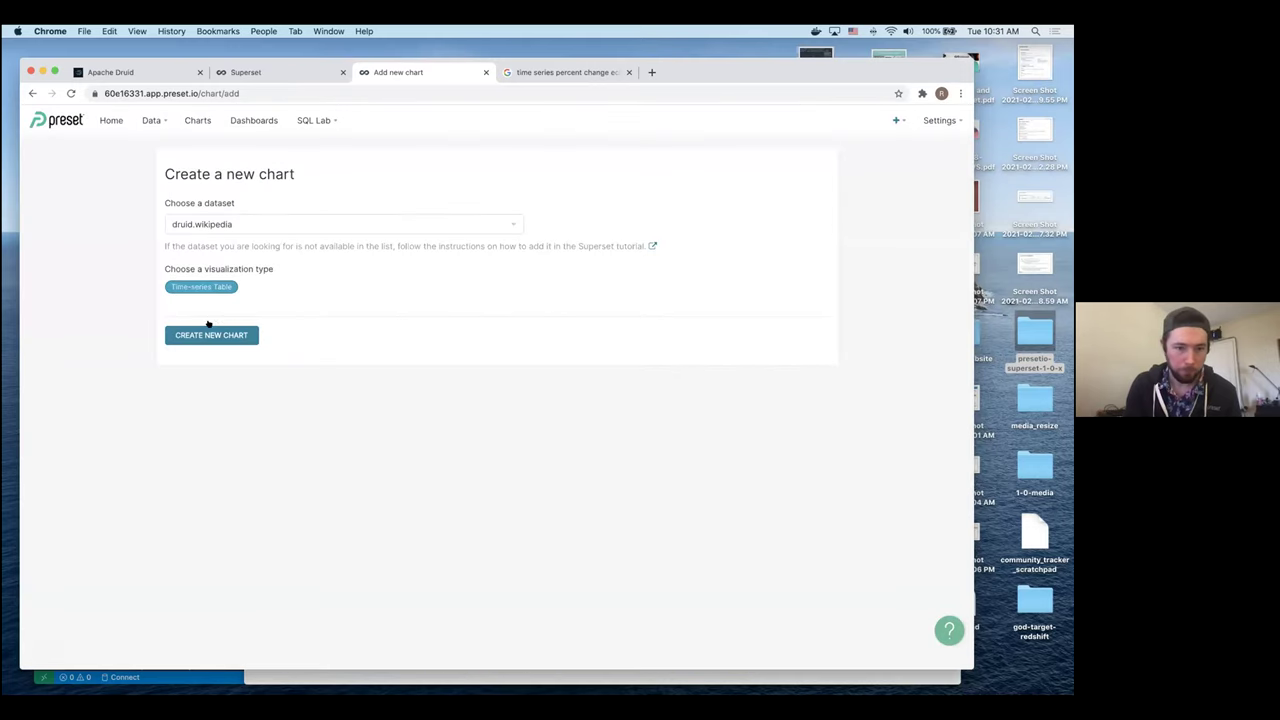
left_click(203, 335)
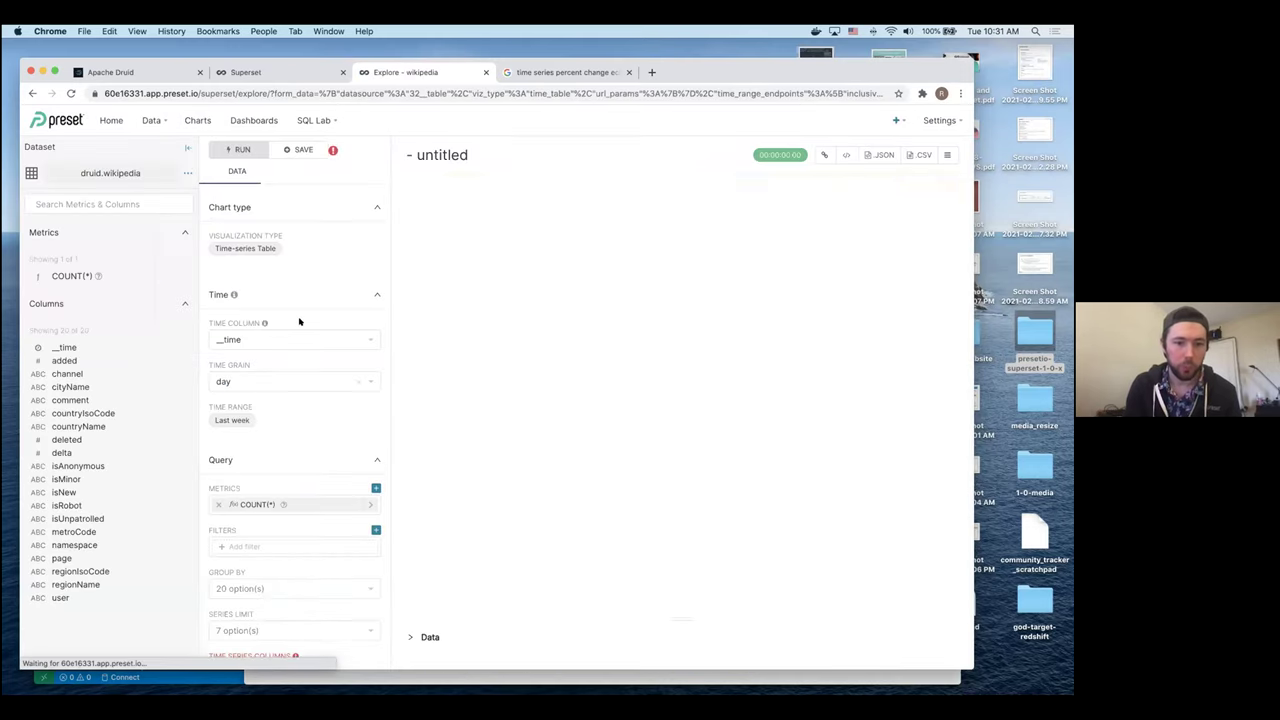
- Set the time-series table's time range to No filter and its time grain to 5 minute
scroll(320, 314, "down", 1)
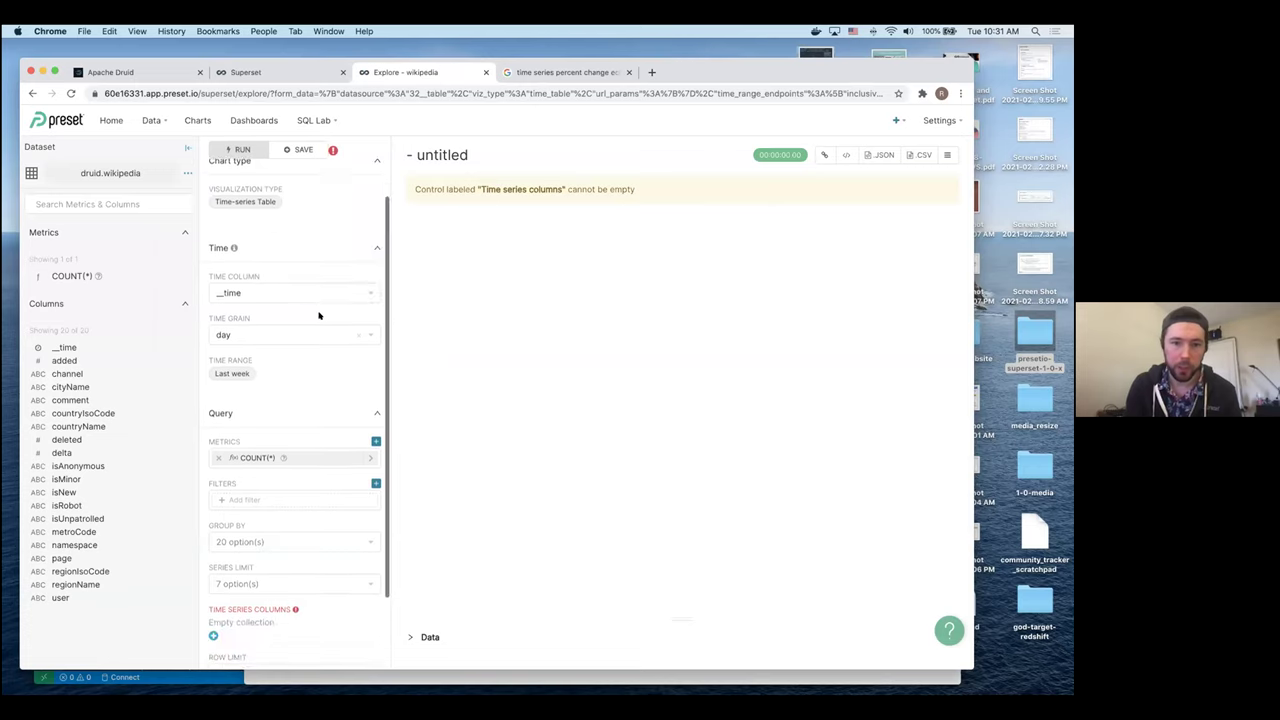
left_click(226, 372)
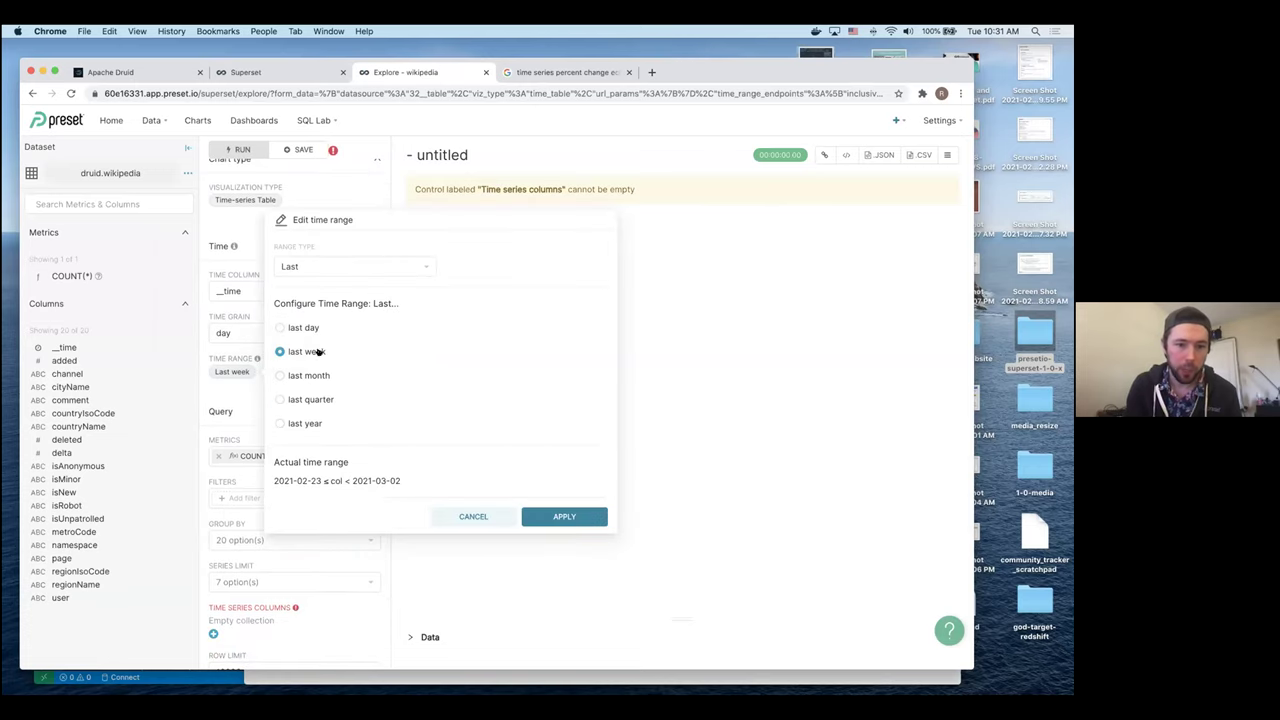
left_click(319, 268)
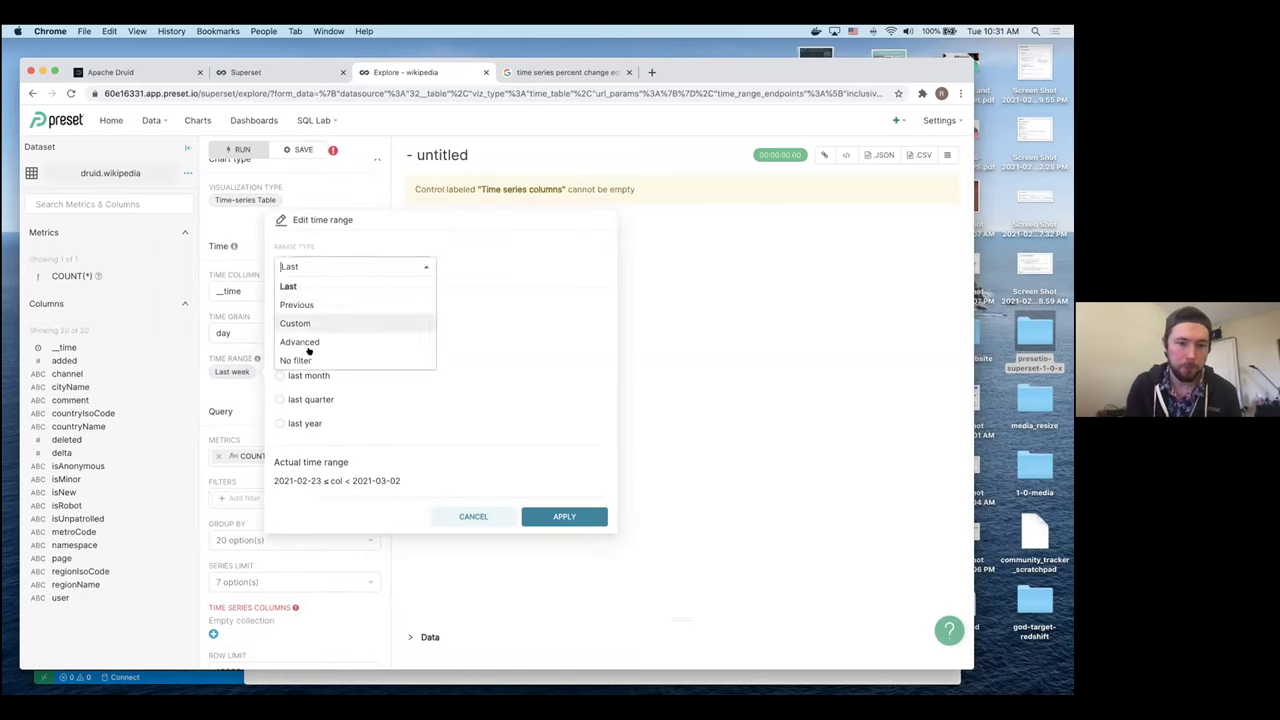
left_click(333, 358)
left_click(590, 436)
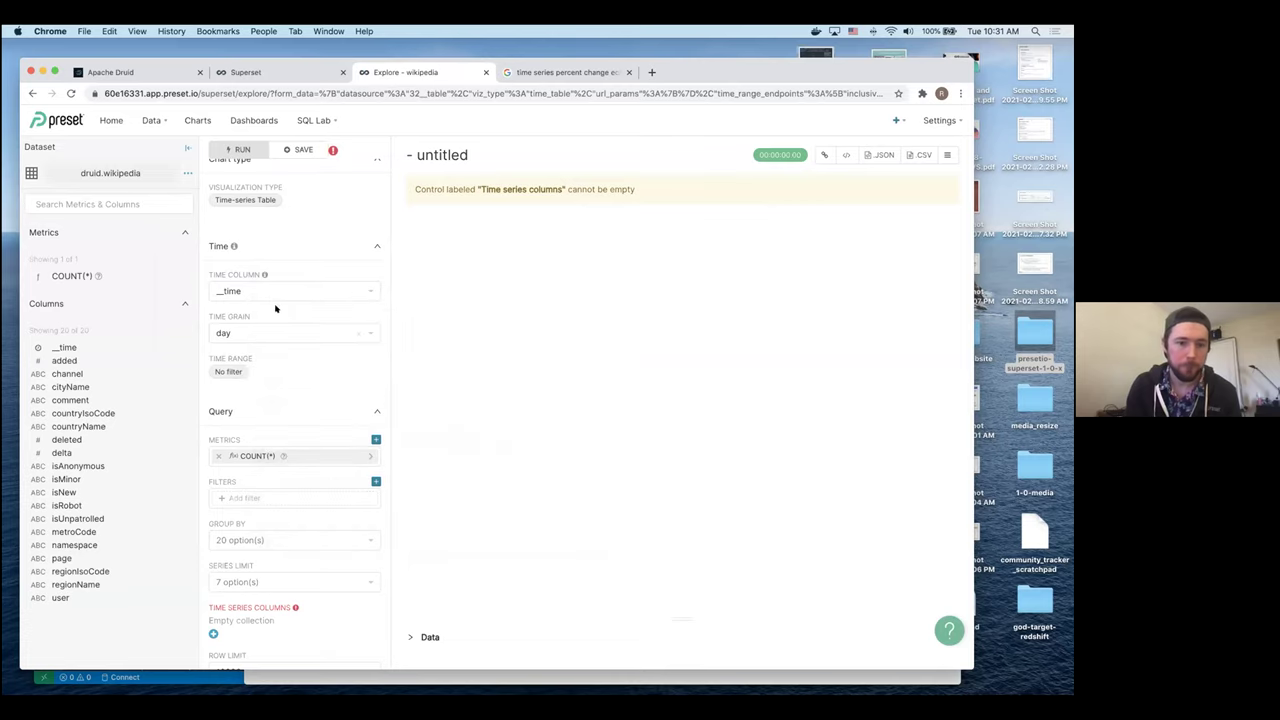
scroll(270, 380, "down", 2)
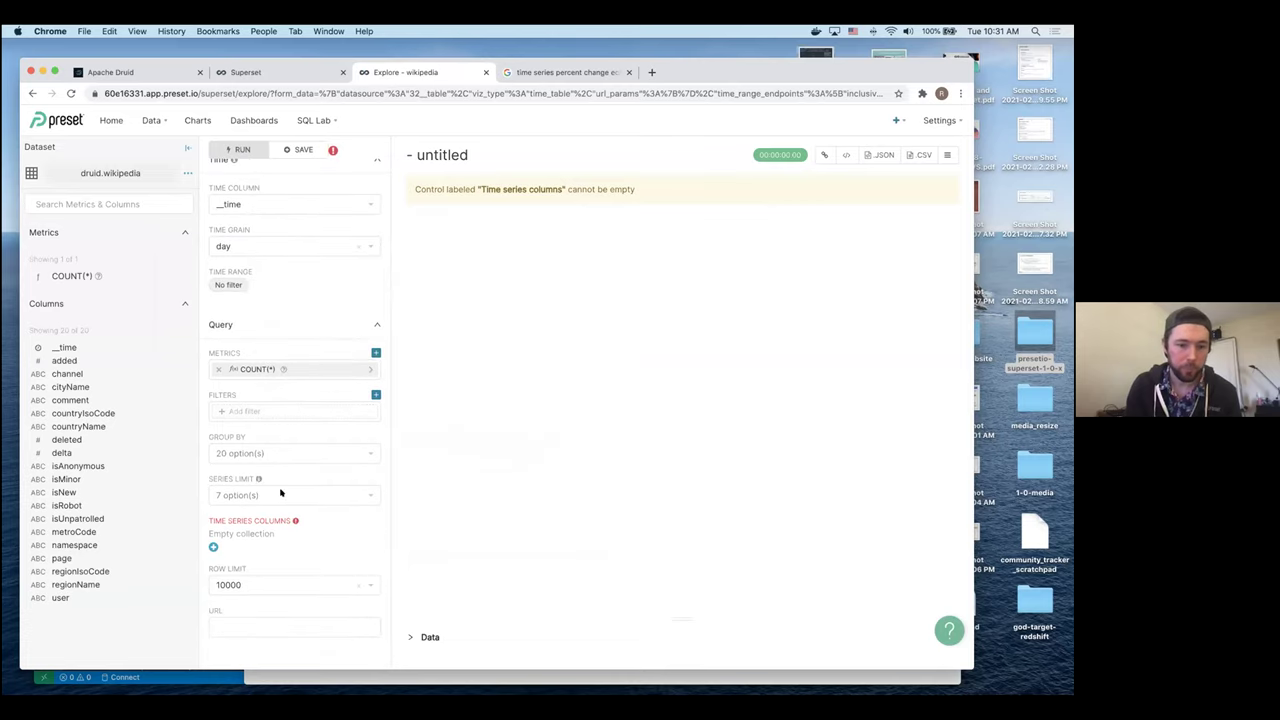
scroll(274, 396, "up", 3)
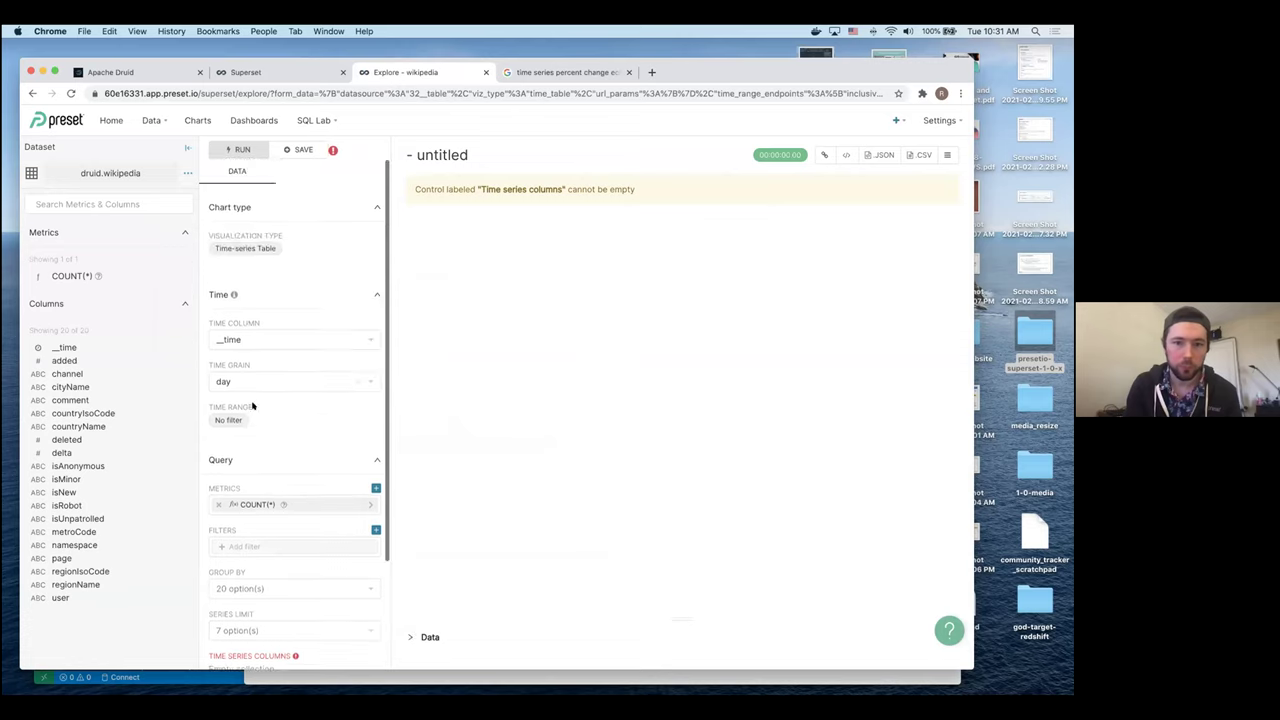
left_click(271, 381)
left_click(260, 414)
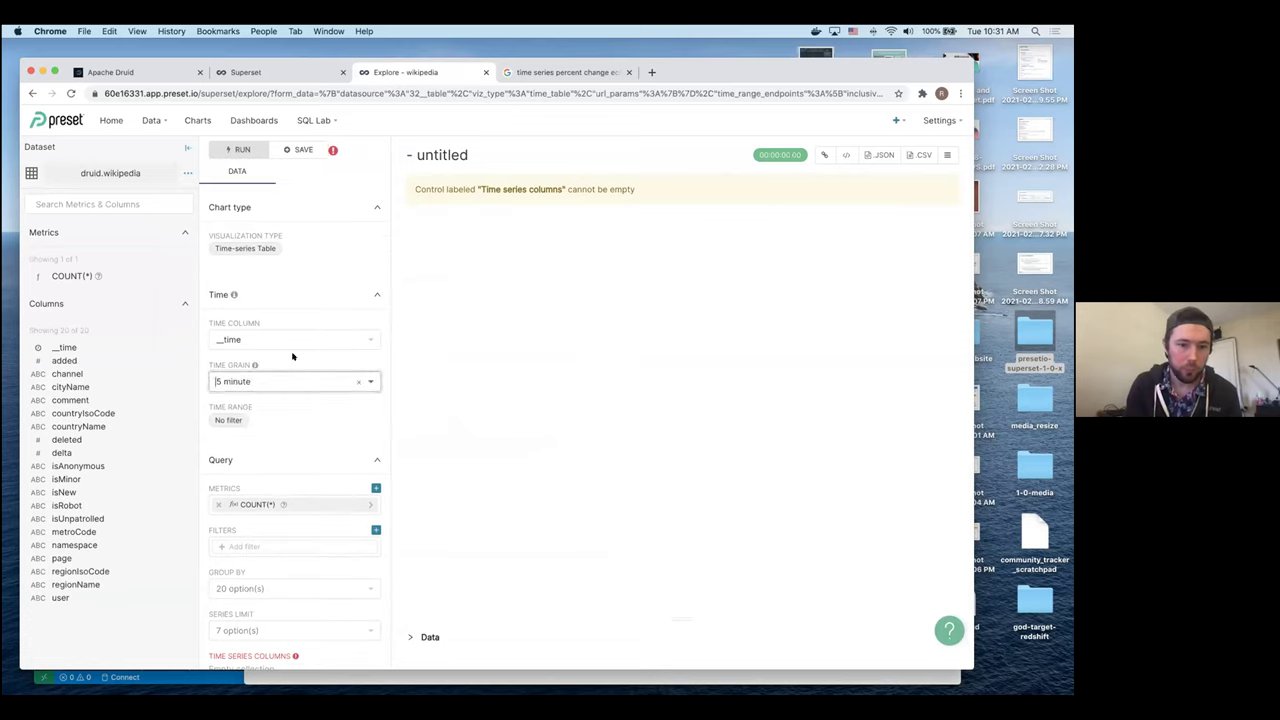
scroll(296, 340, "down", 3)
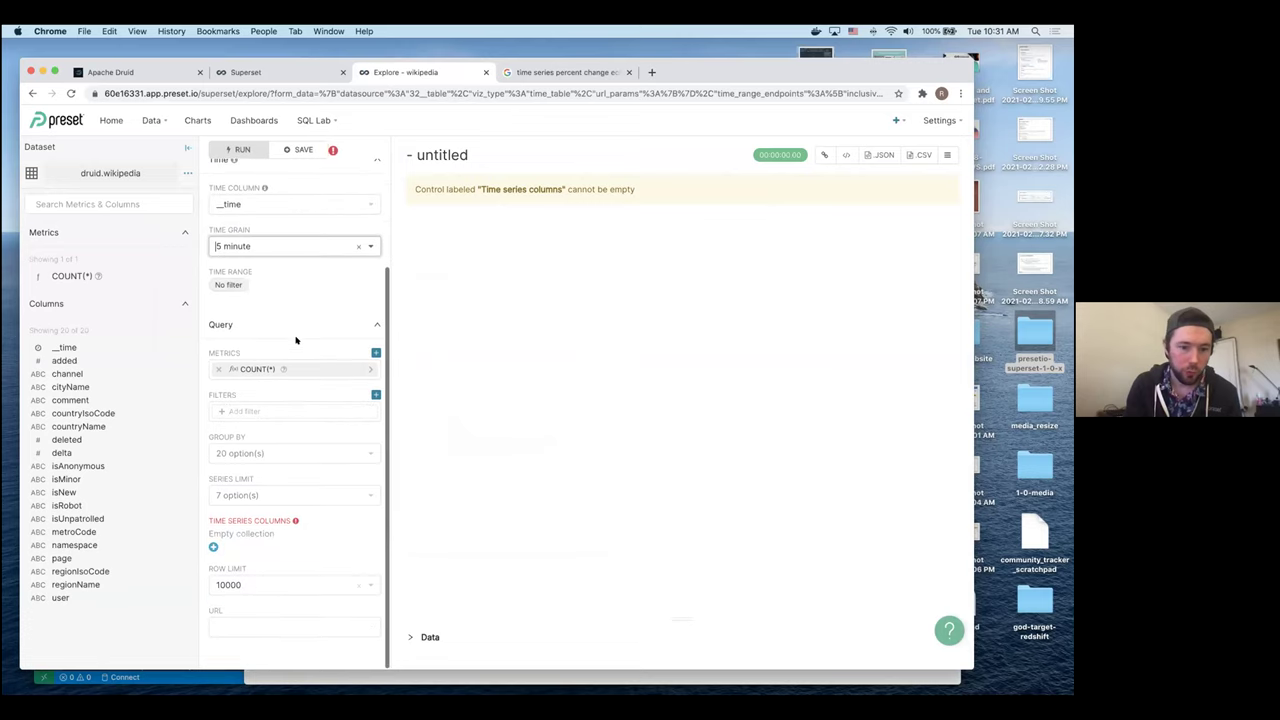
- Add a time series column to the time-series table, run its query and check the new column's settings
left_click(213, 547)
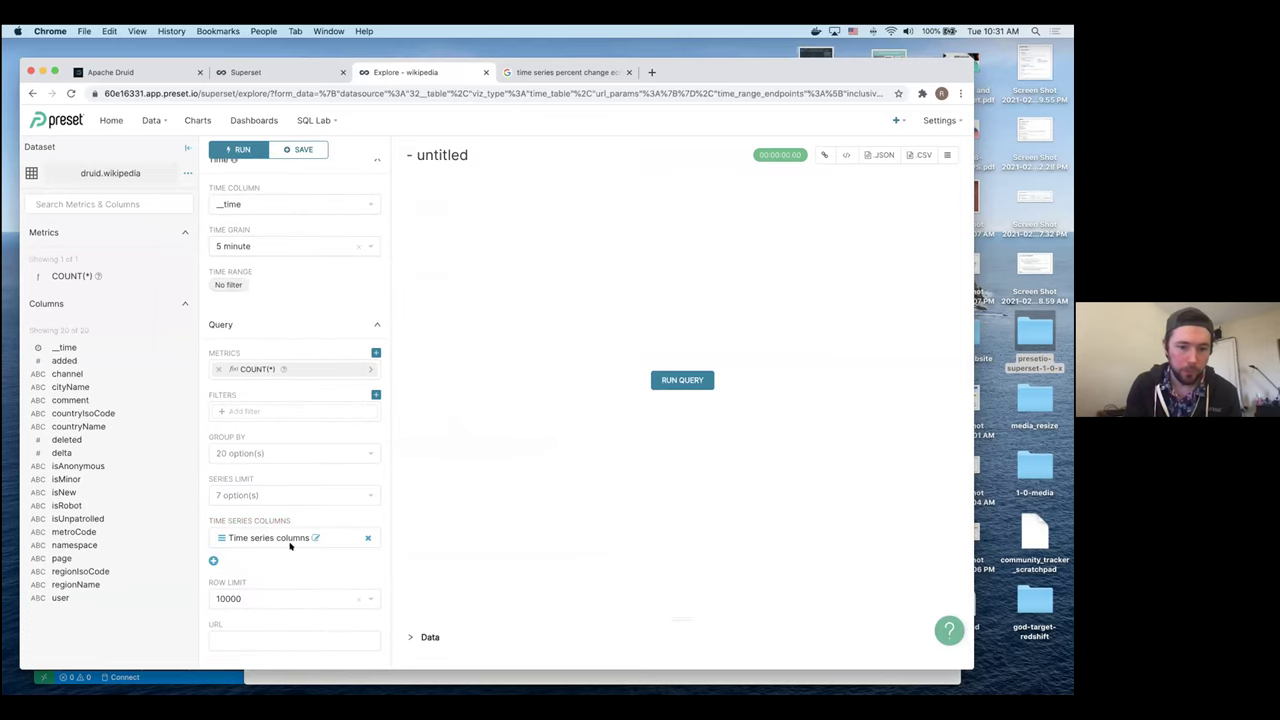
left_click(680, 380)
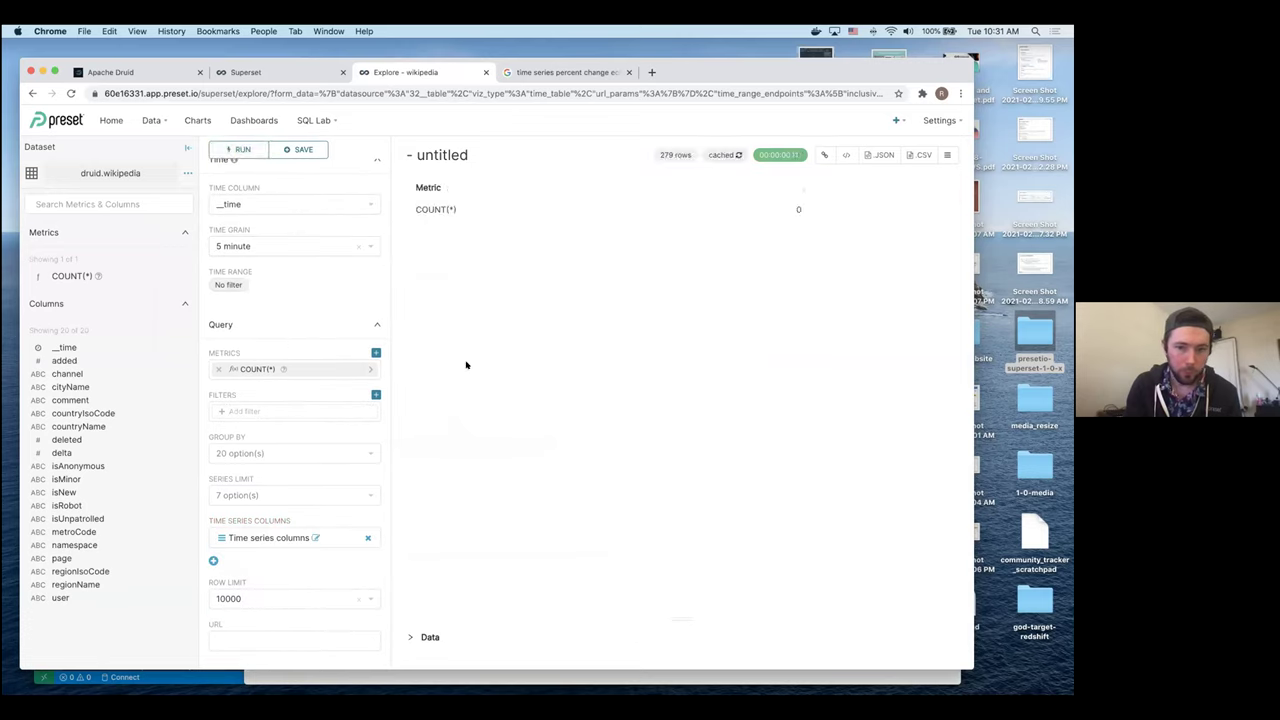
scroll(320, 451, "down", 1)
left_click(315, 522)
left_click(449, 494)
left_click(463, 378)
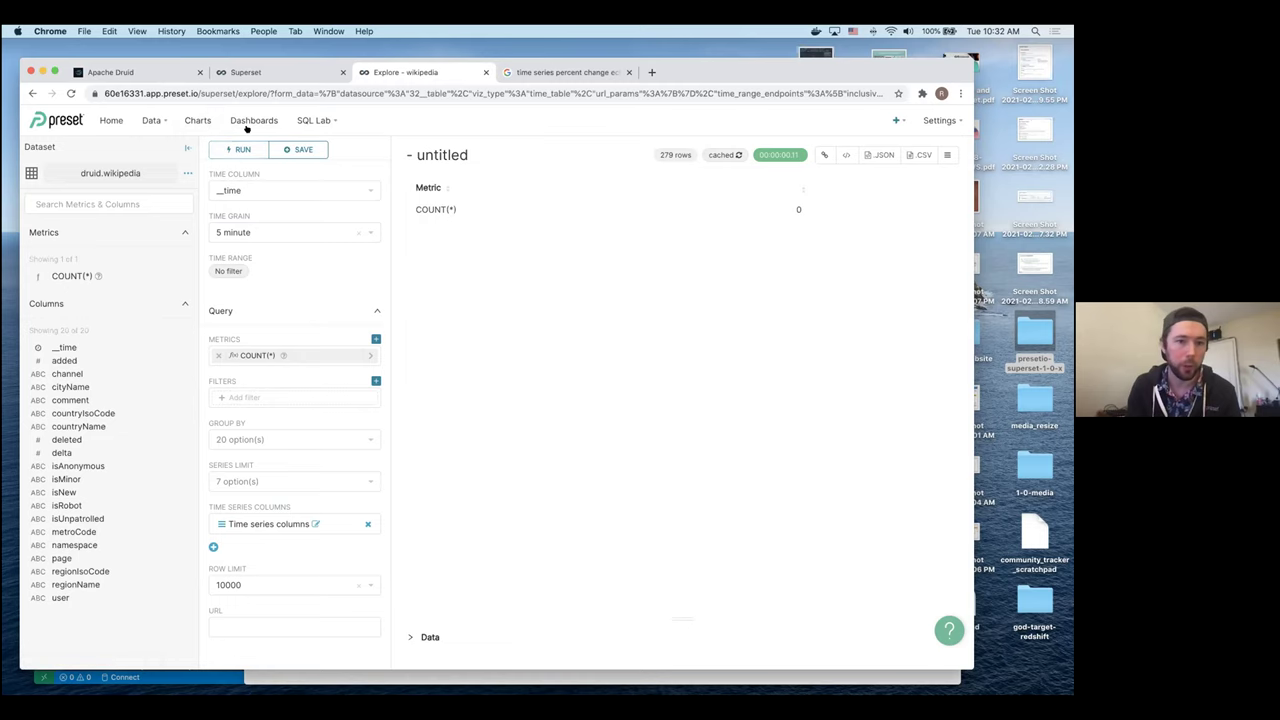
- Return to the charts list and create a new Time-series Percent Change chart from the druid.wikipedia dataset
left_click(190, 118)
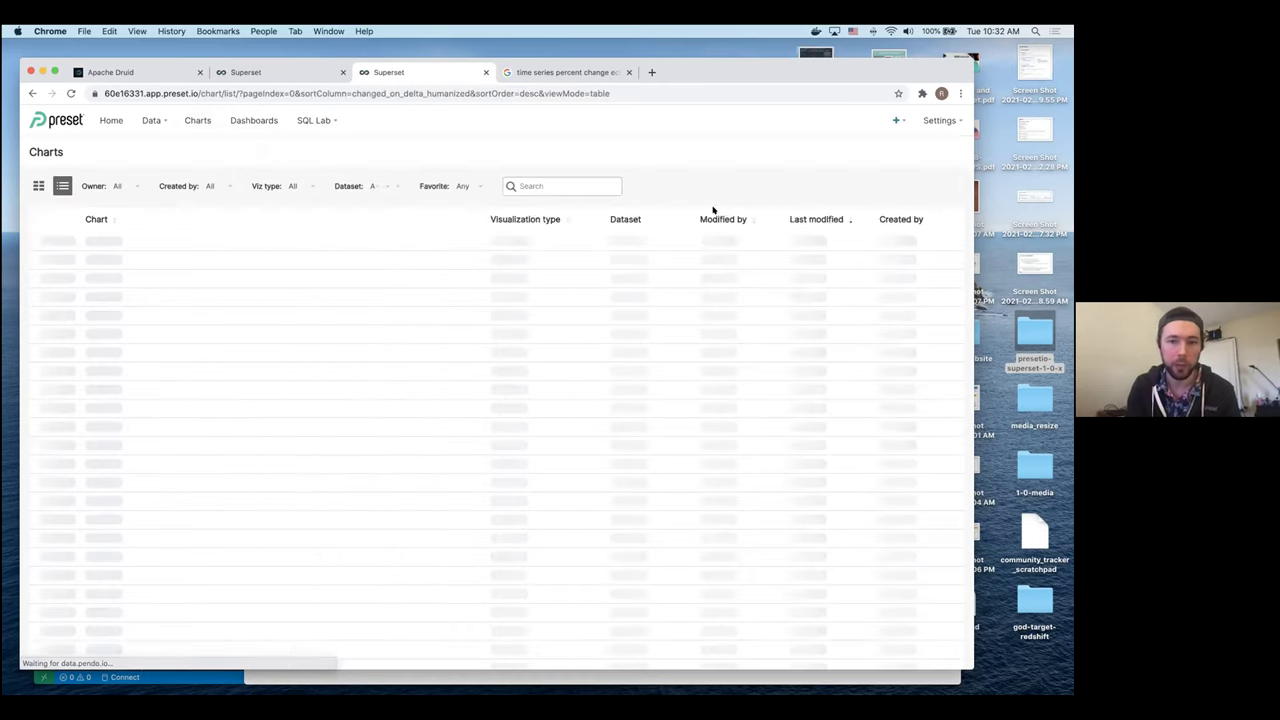
left_click(921, 151)
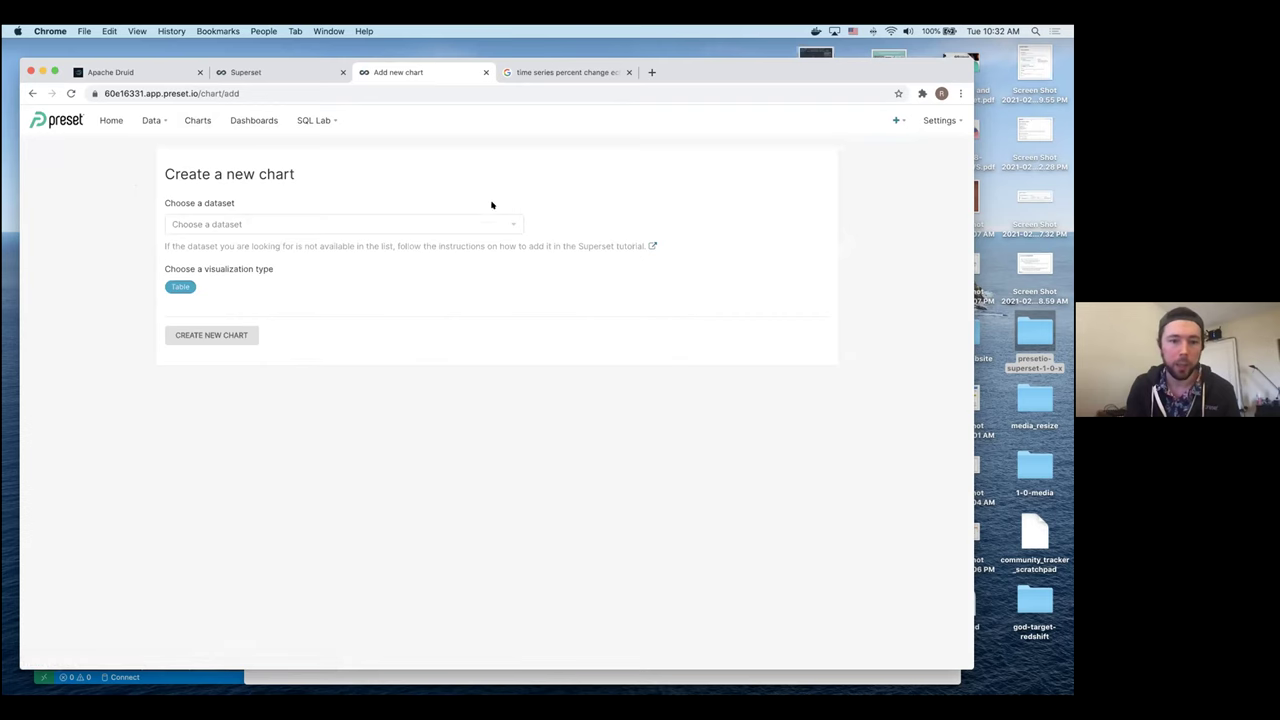
left_click(167, 286)
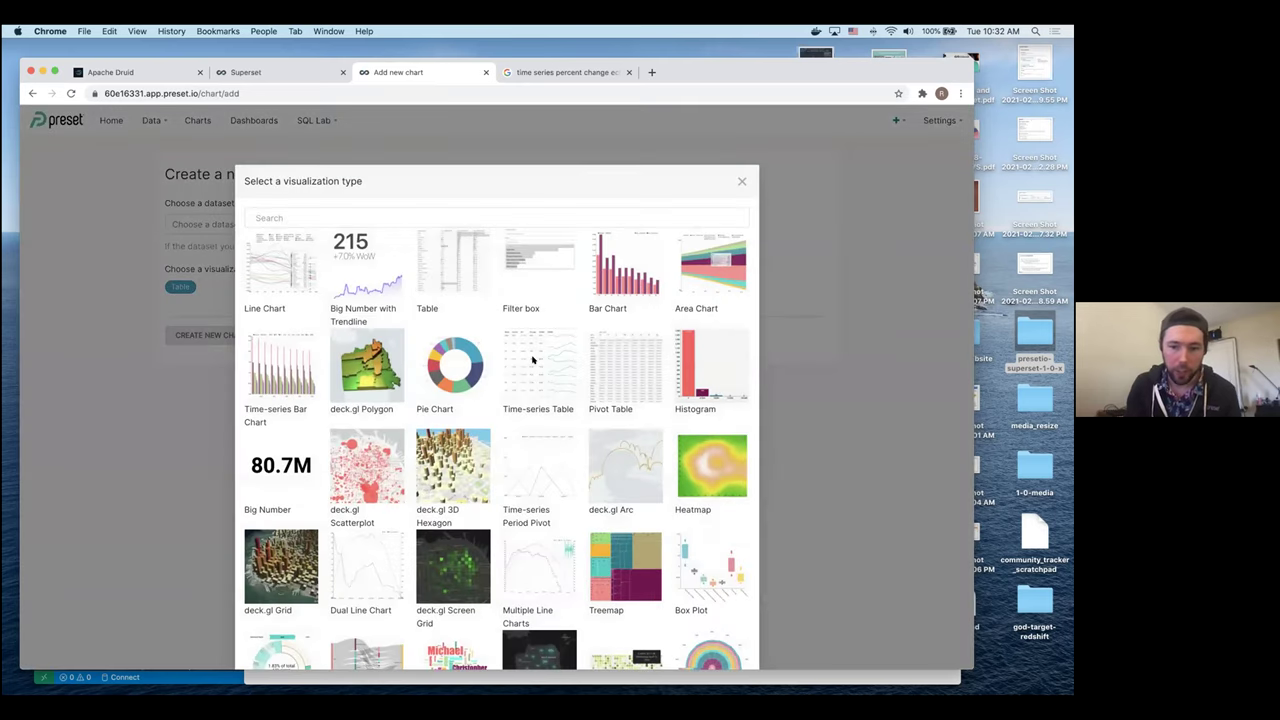
scroll(533, 358, "down", 5)
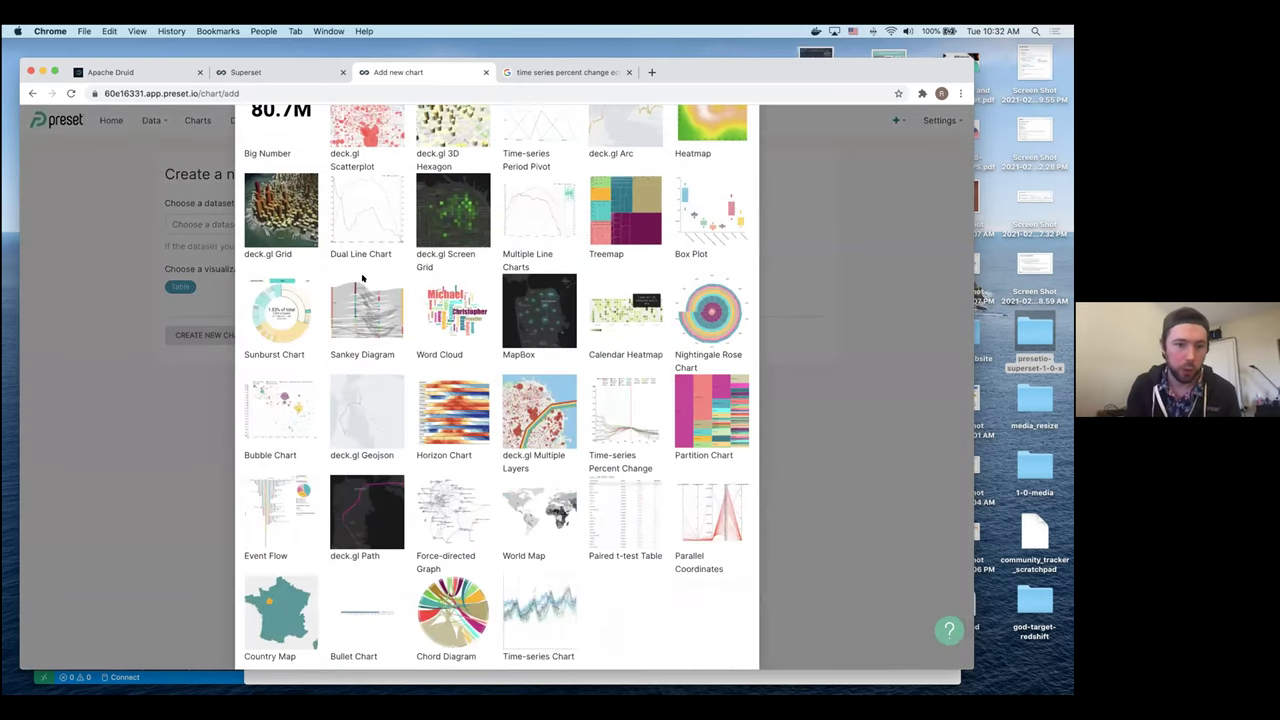
left_click(205, 260)
left_click(205, 230)
scroll(237, 346, "down", 5)
scroll(238, 349, "down", 3)
left_click(231, 297)
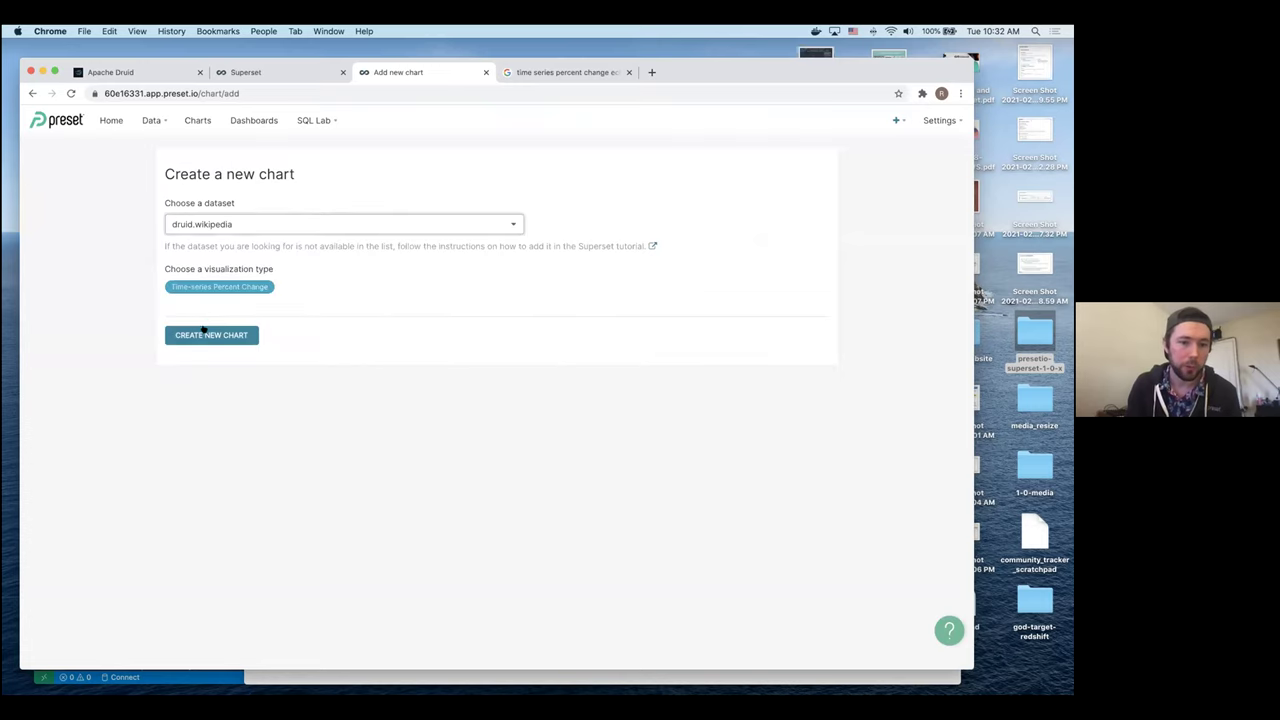
left_click(205, 333)
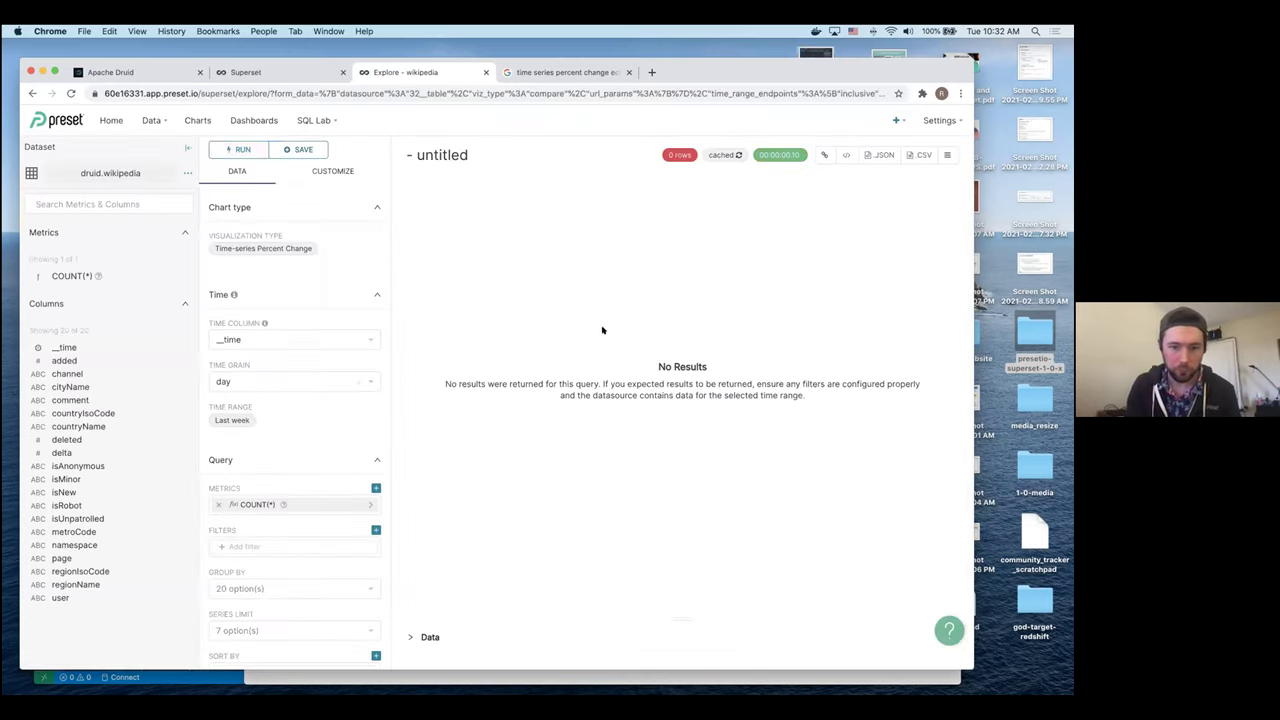
- Set the percent change chart's time range to No filter and its time grain to 5 minute, and run the query
left_click(232, 420)
left_click(305, 315)
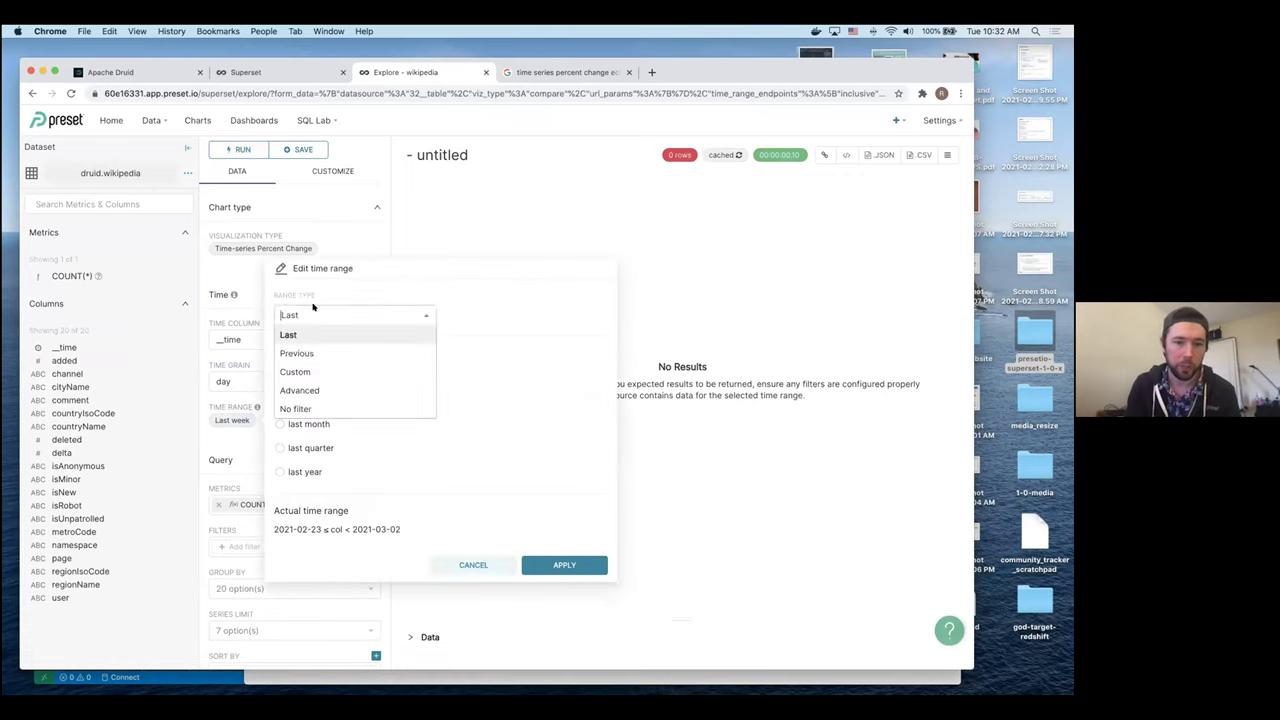
left_click(306, 404)
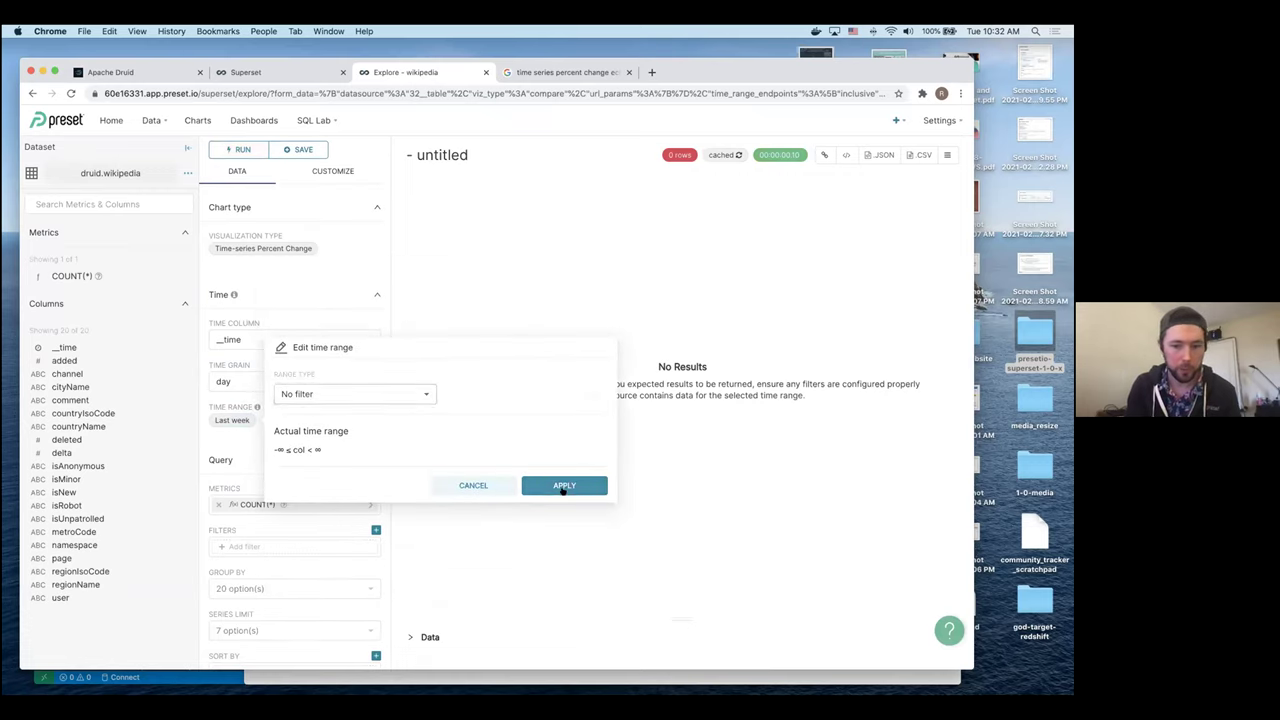
left_click(563, 486)
left_click(240, 381)
left_click(243, 410)
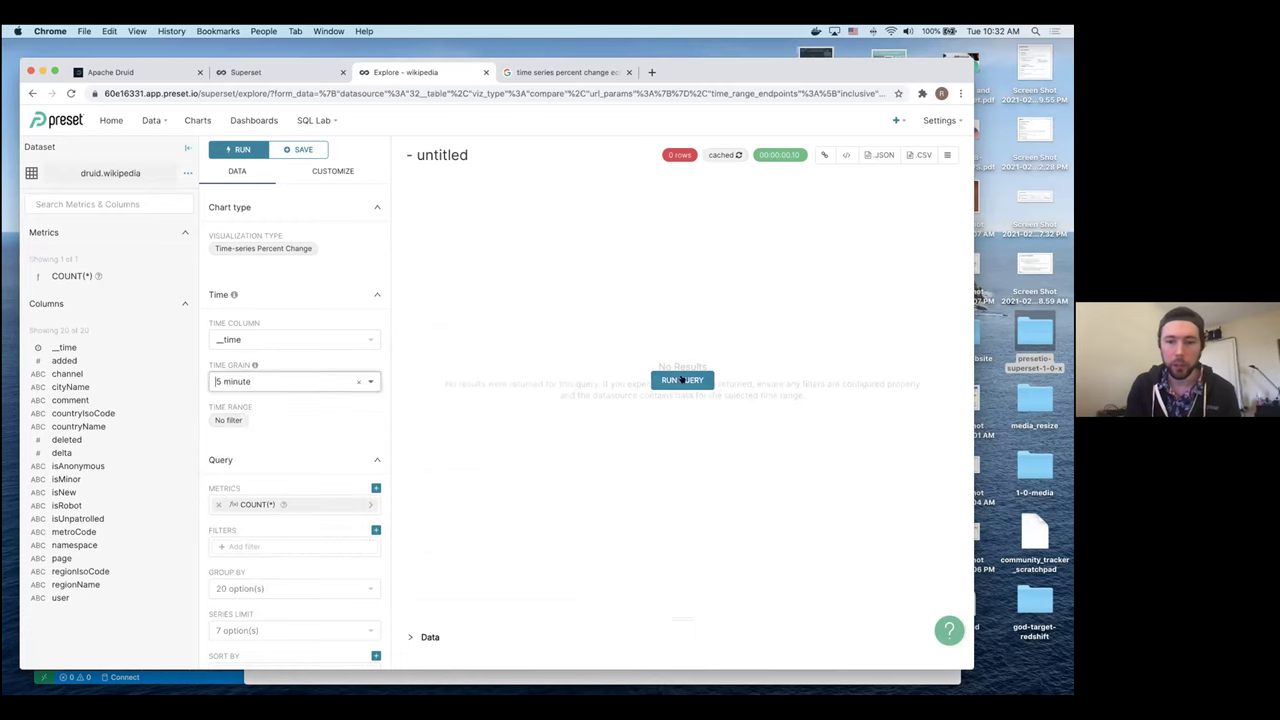
left_click(682, 380)
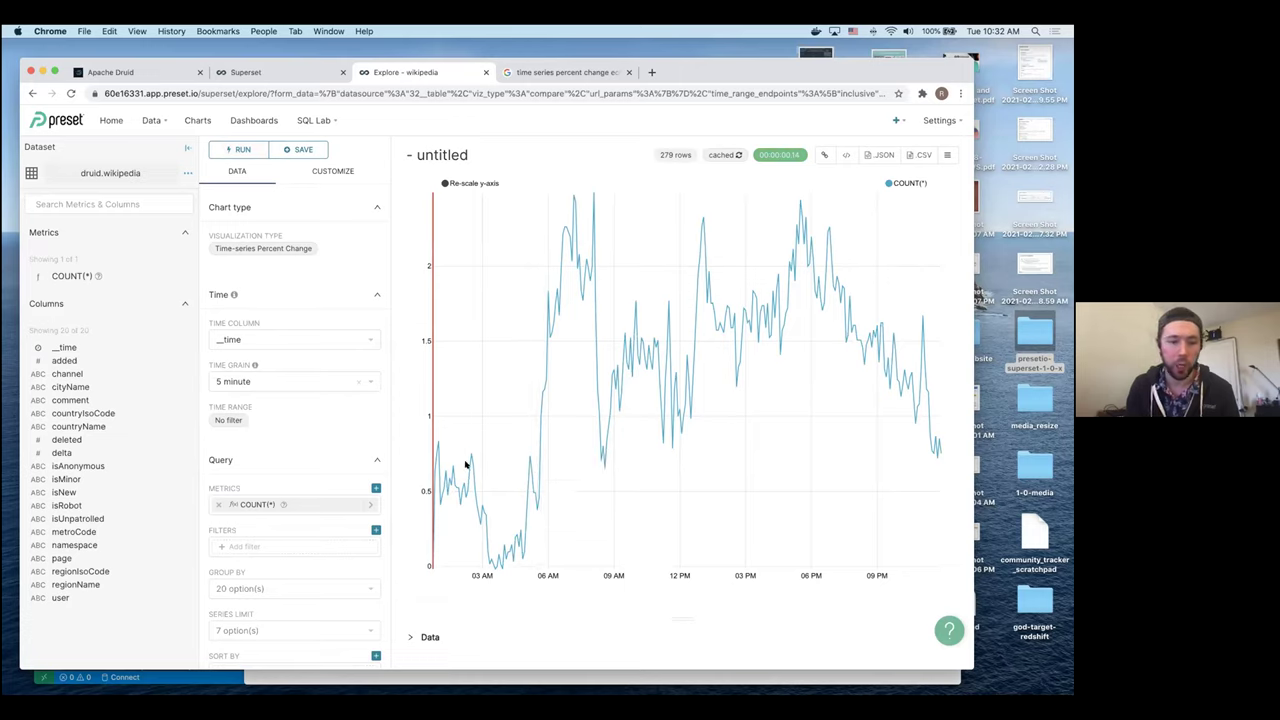
- Apply a rolling mean over 20 periods in the chart's advanced analytics and run the query again
scroll(306, 446, "down", 5)
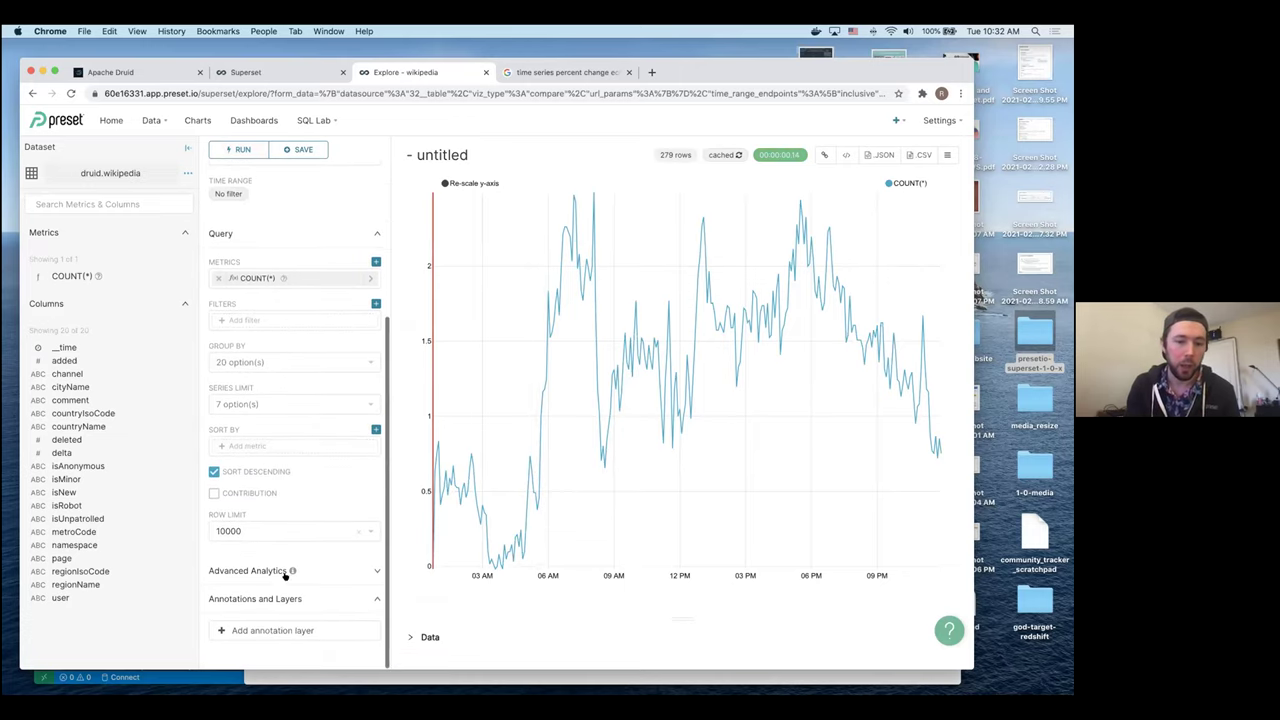
left_click(260, 570)
scroll(270, 540, "down", 3)
left_click(285, 514)
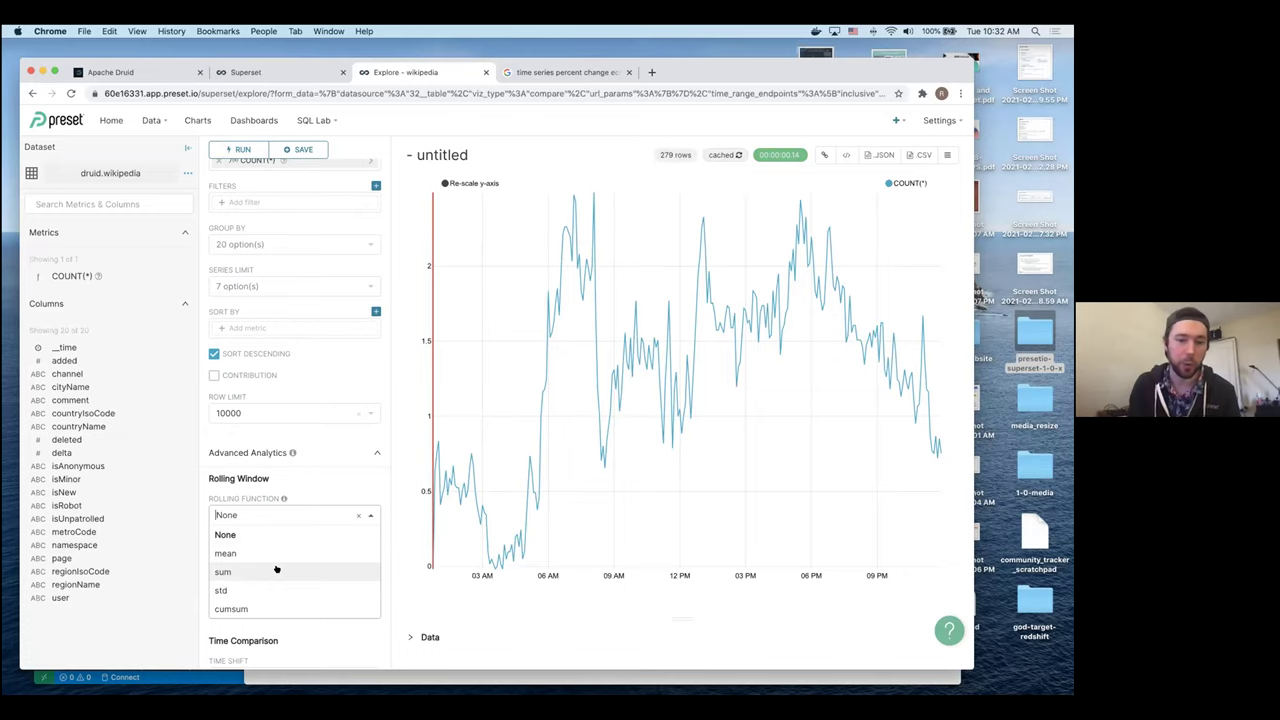
left_click(274, 553)
left_click(261, 557)
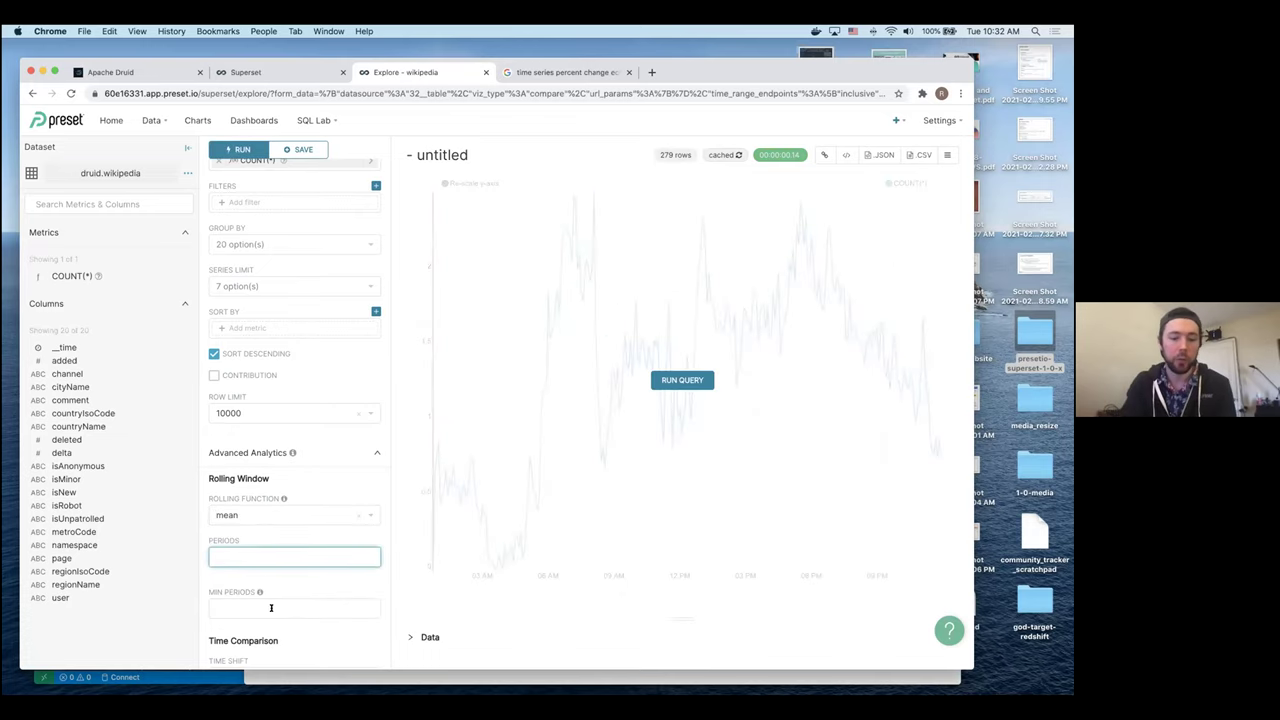
type("20")
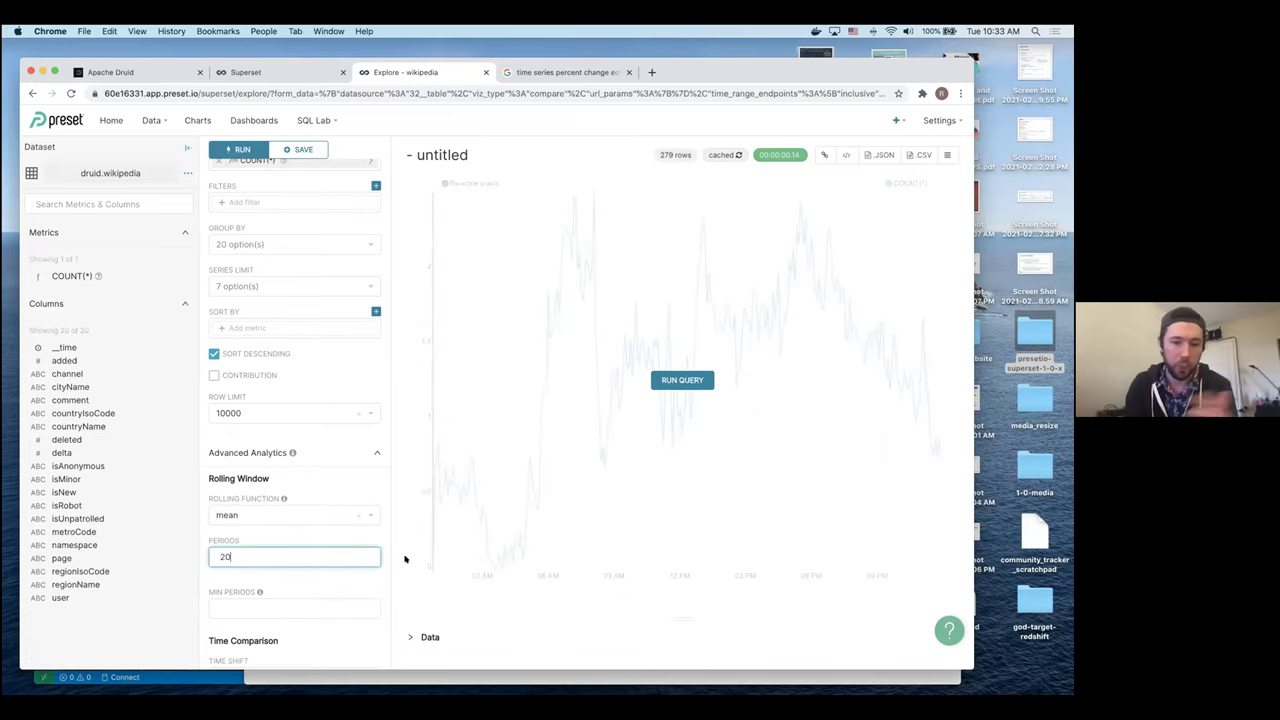
left_click(672, 379)
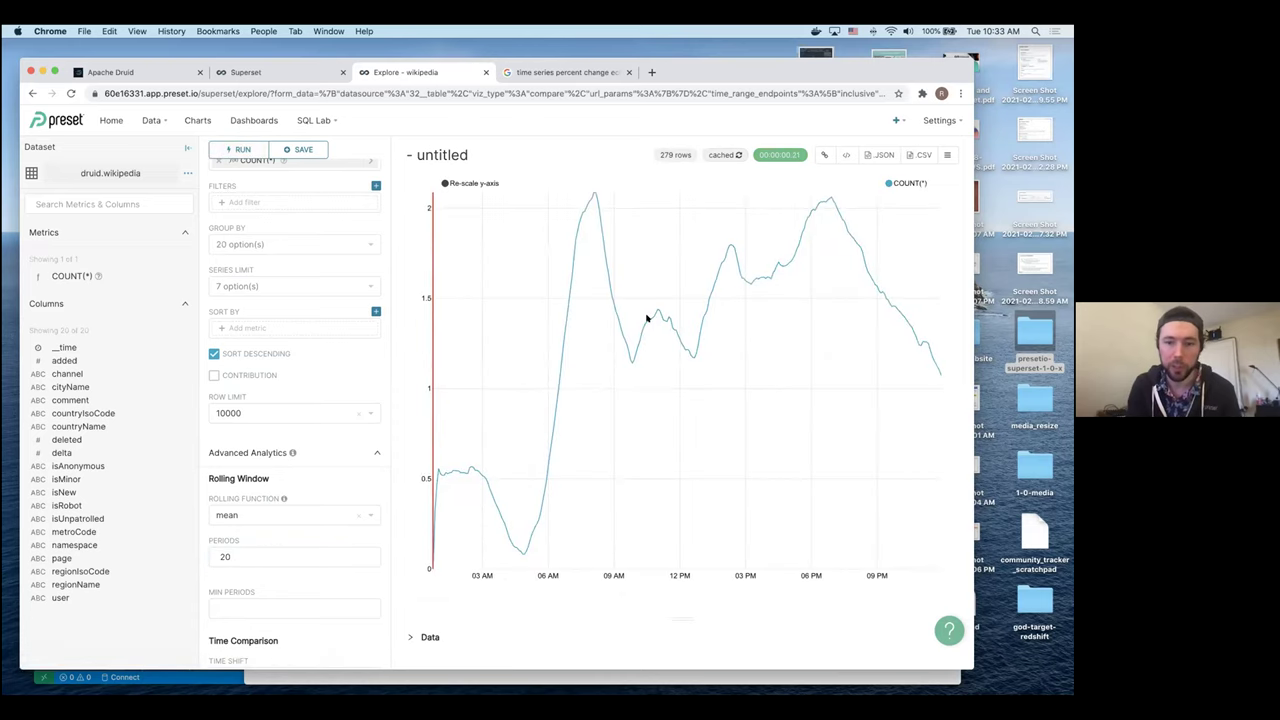
- Examine the rule and method options available for the pandas.resample function in the advanced analytics settings
scroll(337, 402, "down", 3)
scroll(337, 402, "down", 4)
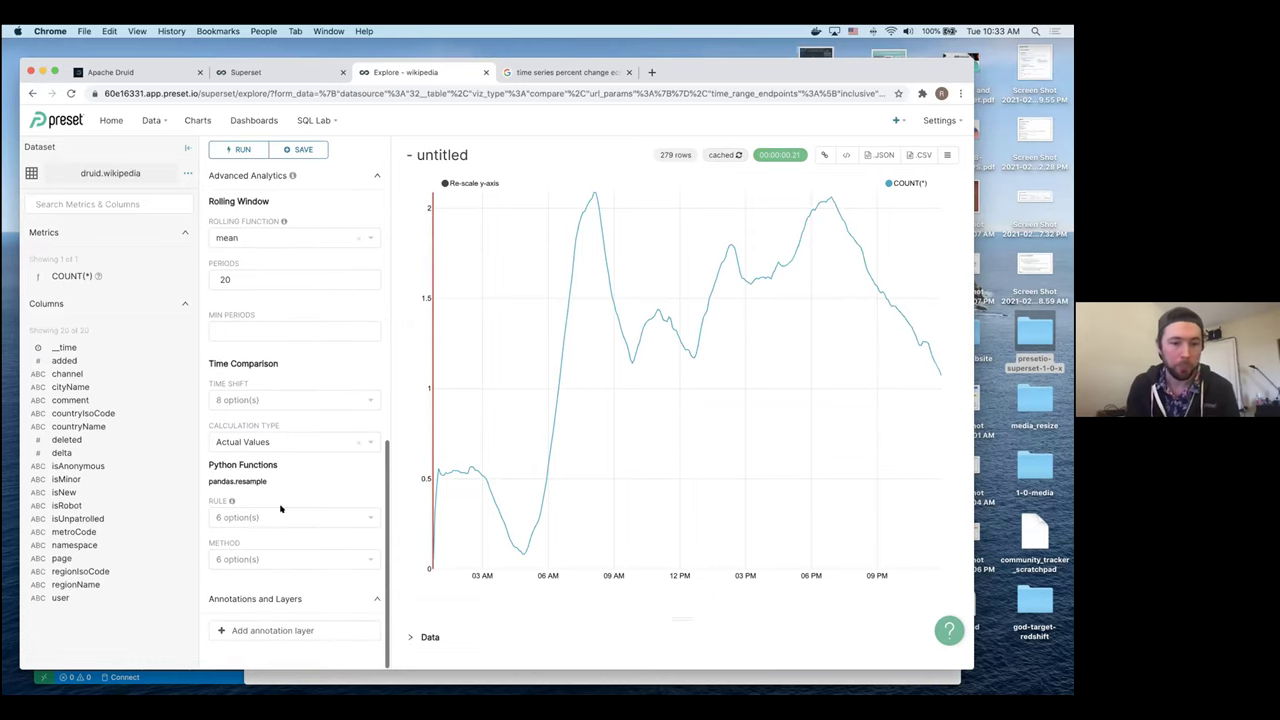
left_click(276, 522)
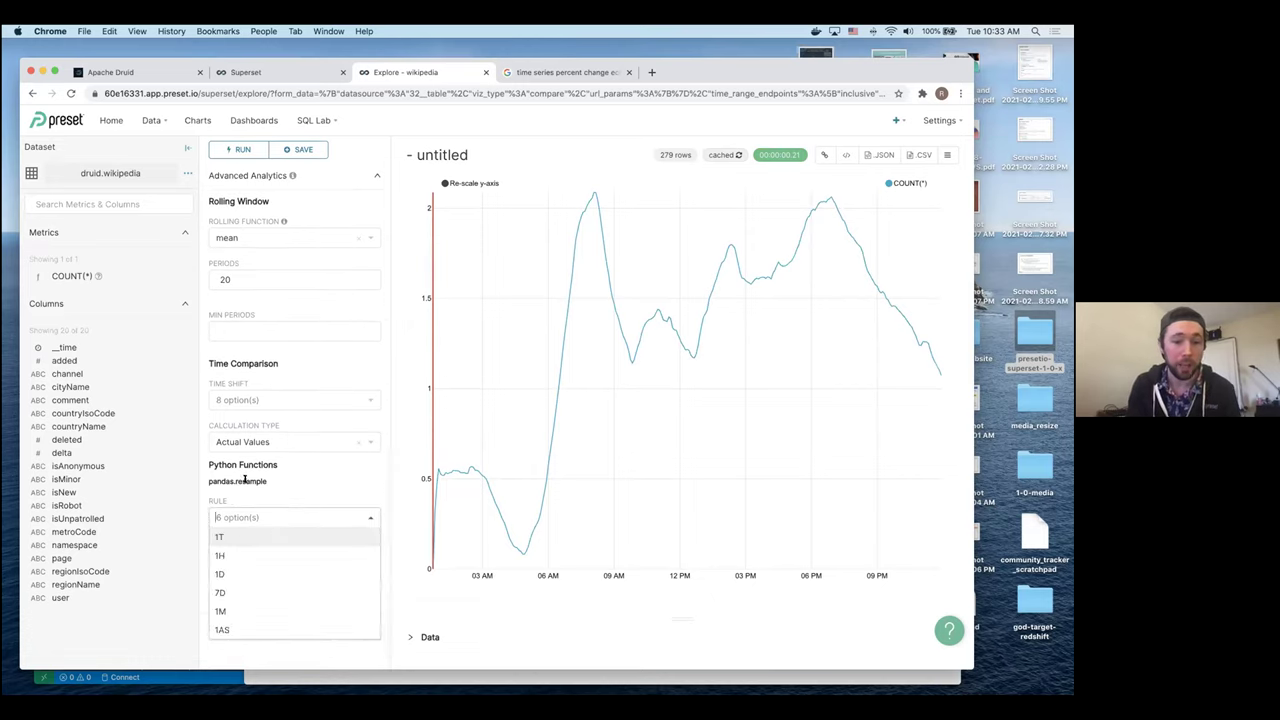
double_click(244, 481)
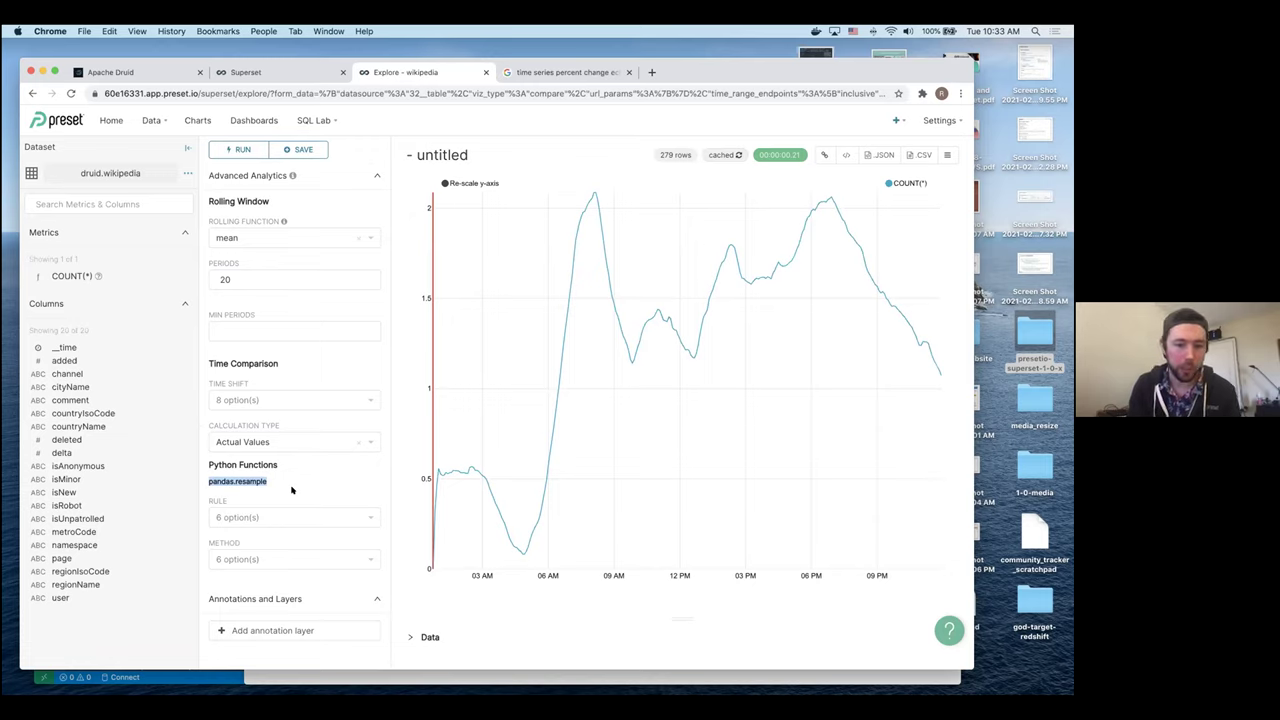
left_click(286, 549)
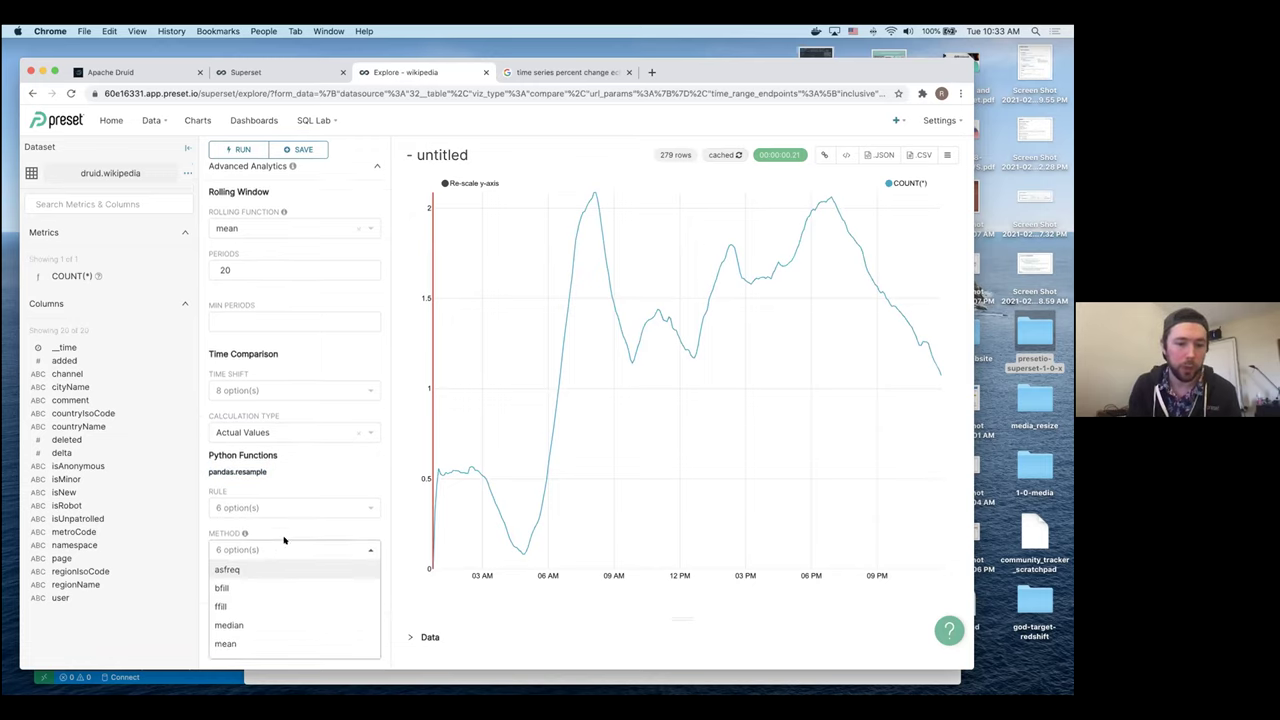
left_click(301, 478)
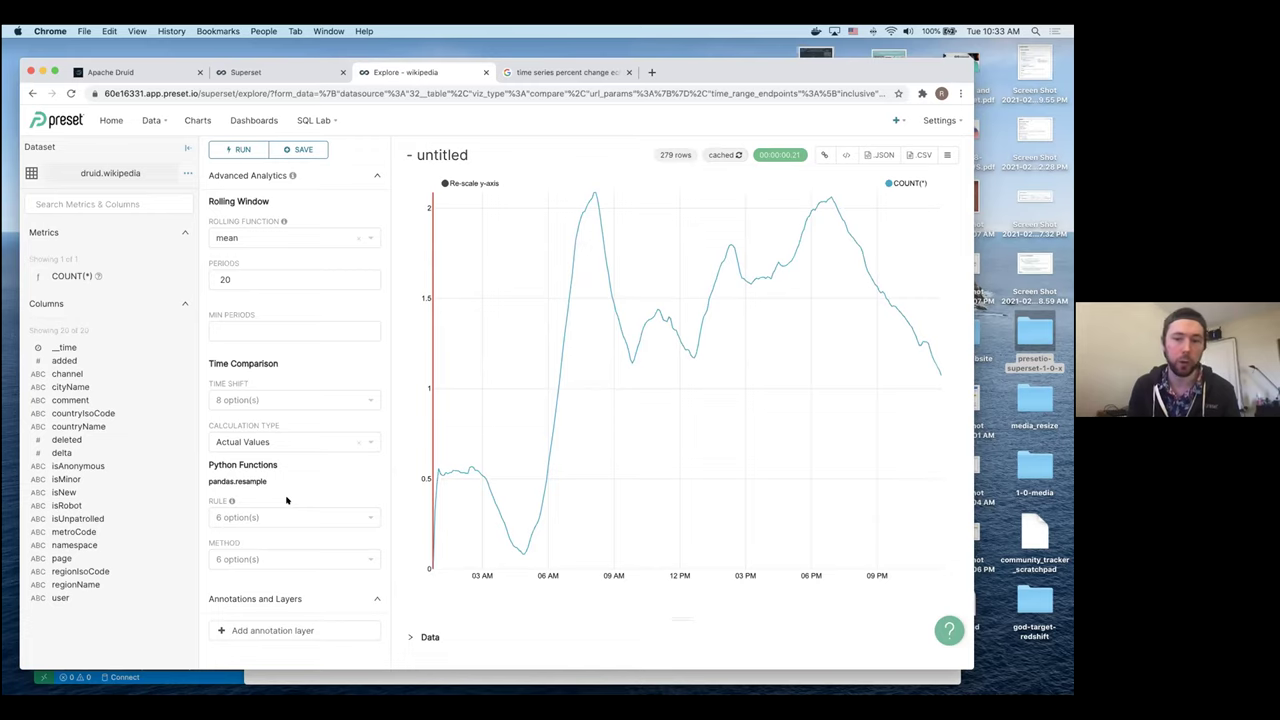
scroll(285, 470, "up", 10)
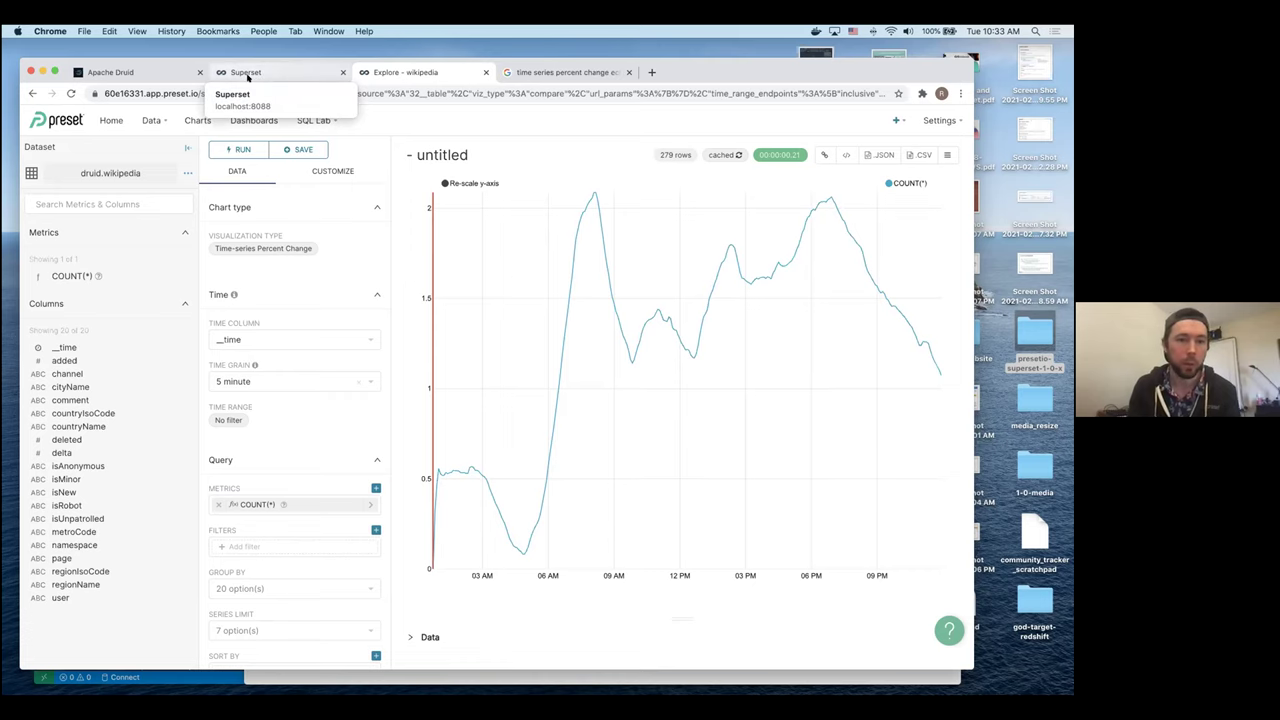
- Switch from the browser to the desktop space with the Sublime Text scratchpad, file browser and terminal windows
key("ctrl+Left")
key("ctrl+Left")
key("ctrl+Left")
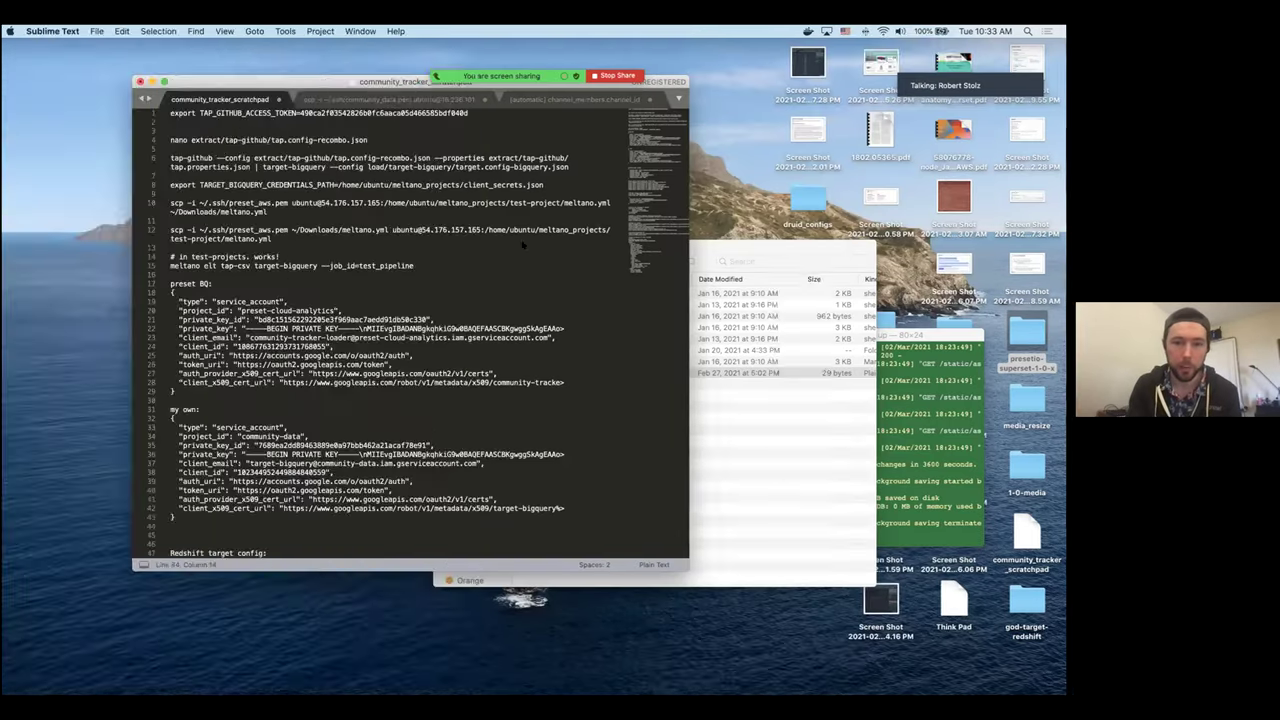